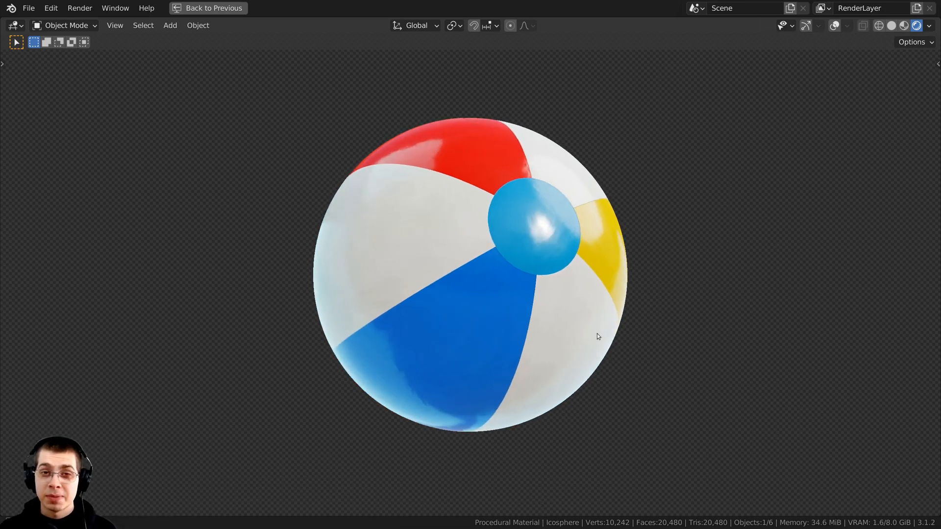
Examine the finished beach ball from several angles in the rendered view
middle_click_drag(597, 334, 535, 325)
scroll(512, 292, "up", 4)
scroll(516, 290, "down", 6)
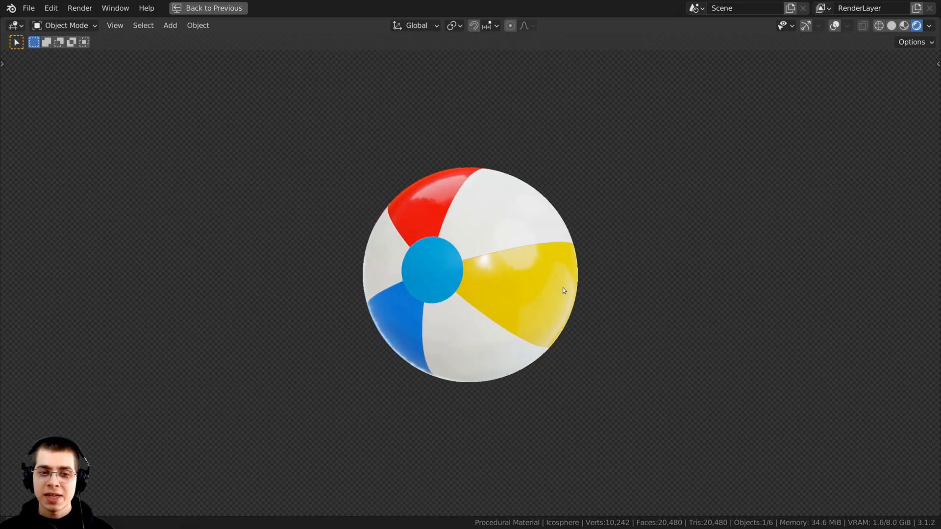
mouse_move(563, 287)
middle_mouse_down()
mouse_move(582, 260)
mouse_move(640, 279)
mouse_move(581, 288)
mouse_move(548, 257)
mouse_move(521, 256)
mouse_move(578, 254)
mouse_move(588, 240)
middle_mouse_up()
scroll(521, 256, "up", 2)
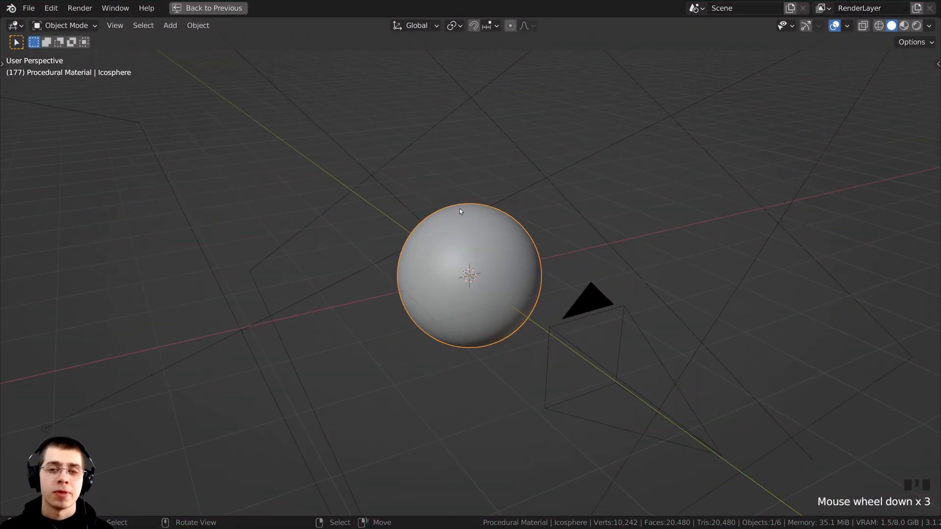
Add an ico sphere mesh at the ball's location and raise its subdivisions for a smoother surface
middle_click_drag(459, 209, 455, 160)
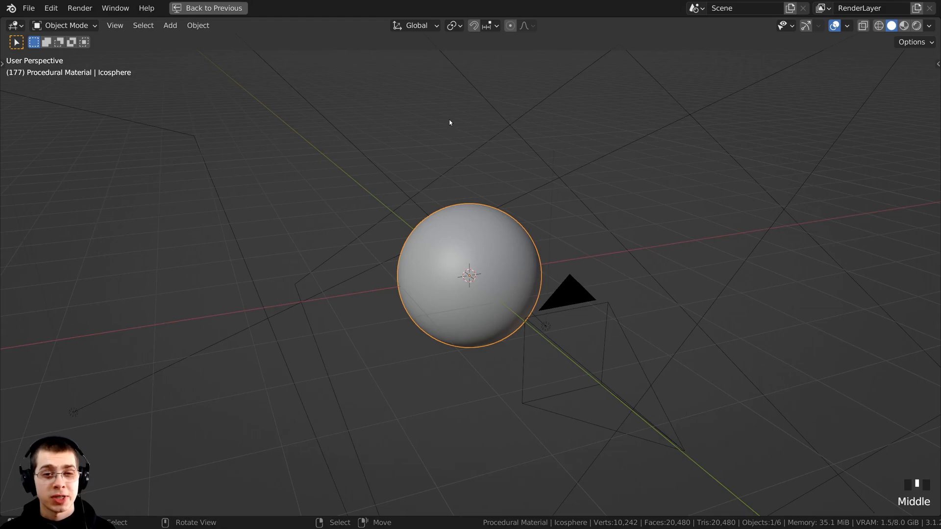
key("shift+a")
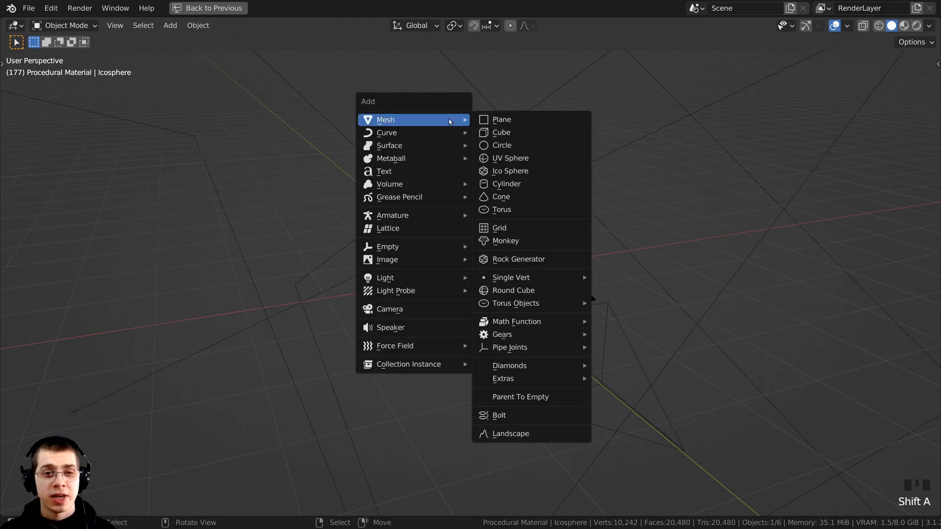
left_click(521, 171)
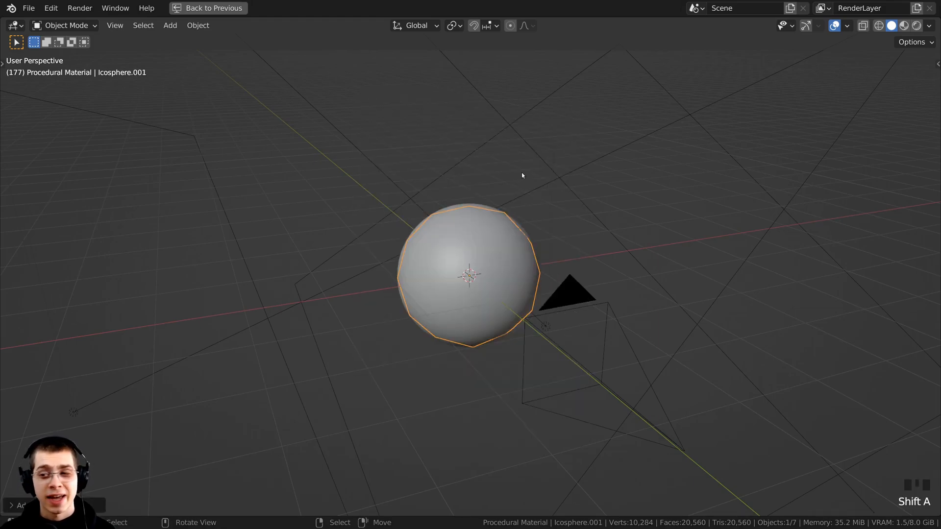
left_click(11, 506)
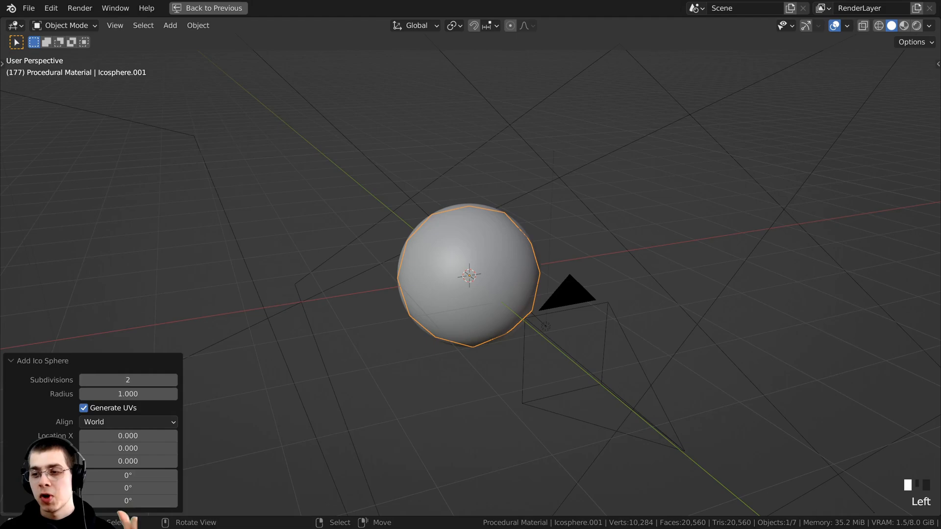
left_click(172, 380)
left_click(173, 380)
left_click(74, 362)
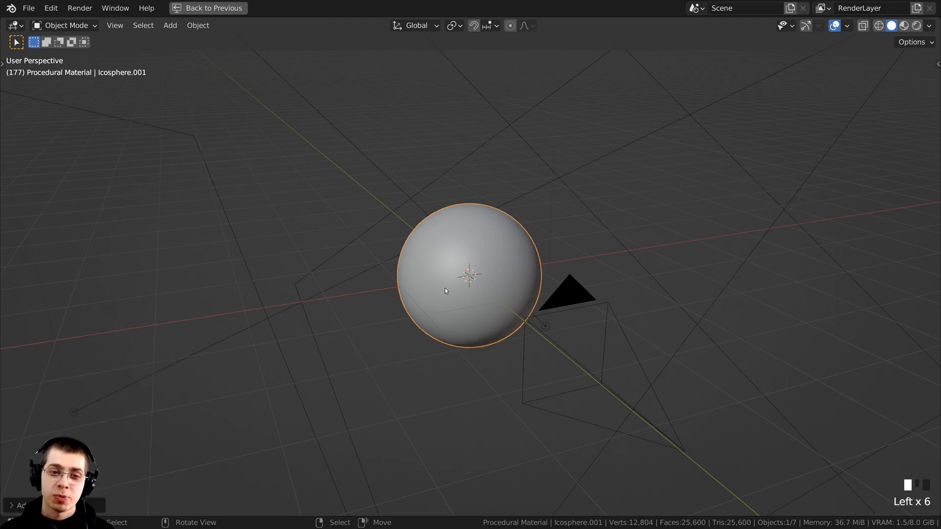
Delete the added ico sphere and inspect the original ball's mesh in Edit Mode
key("x")
left_click(500, 273)
right_click(519, 265)
scroll(536, 181, "up", 4)
key("Tab")
middle_click_drag(536, 181, 521, 329)
scroll(520, 329, "down", 2)
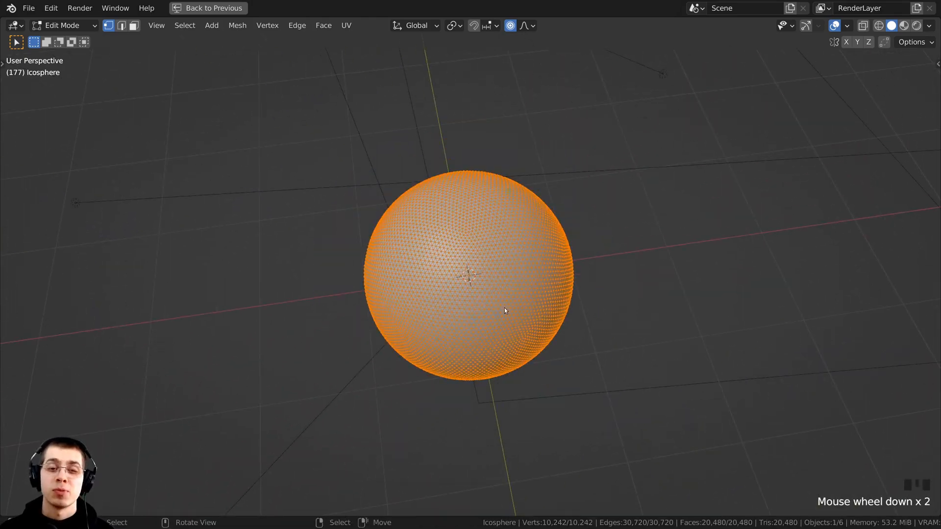
Return to Object Mode and display the ball in Material Preview shading
key("Tab")
key("z")
left_click(529, 377)
middle_click_drag(529, 377, 469, 278)
Add a UV sphere with the beach ball material beside the ball and inspect its mesh in Edit Mode
key("shift+a")
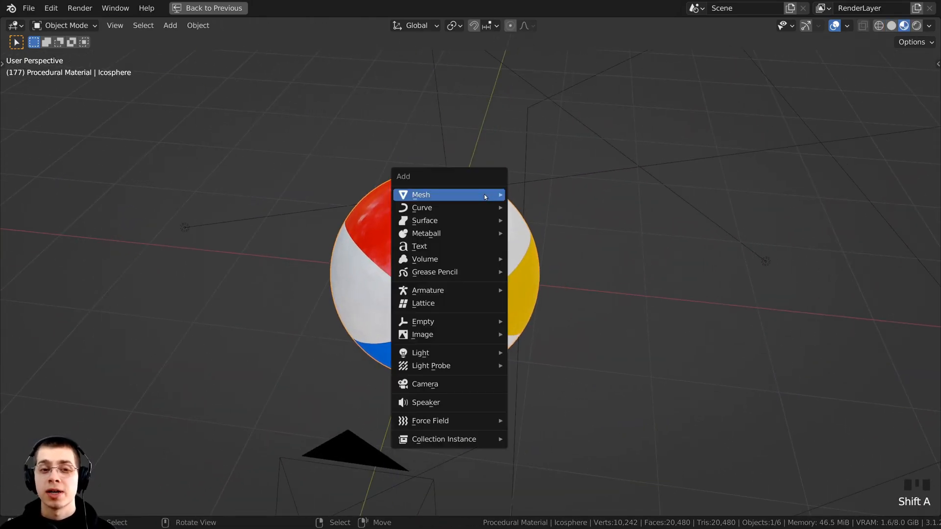
mouse_move(468, 195)
left_click(544, 234)
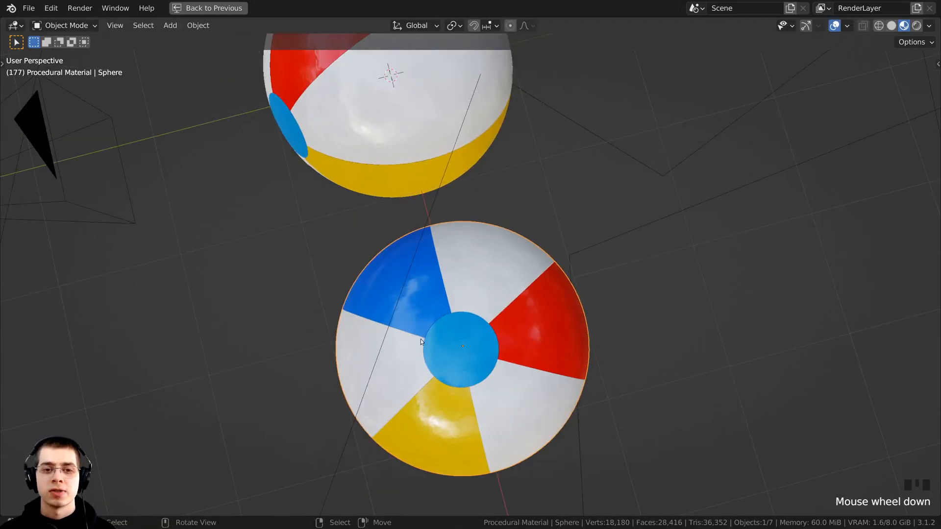
key("Tab")
middle_click_drag(421, 339, 470, 166)
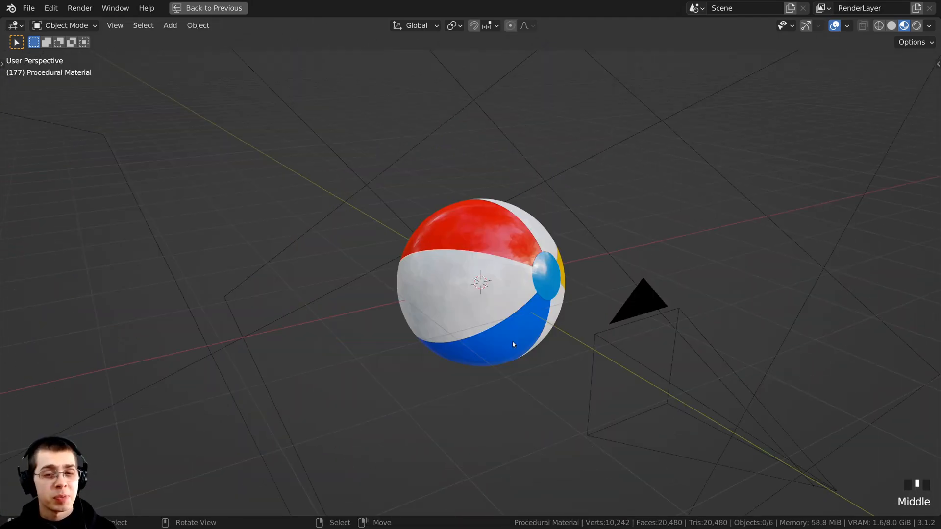
Select the original ball and examine its rendered material alongside its shader nodes
right_click(461, 271)
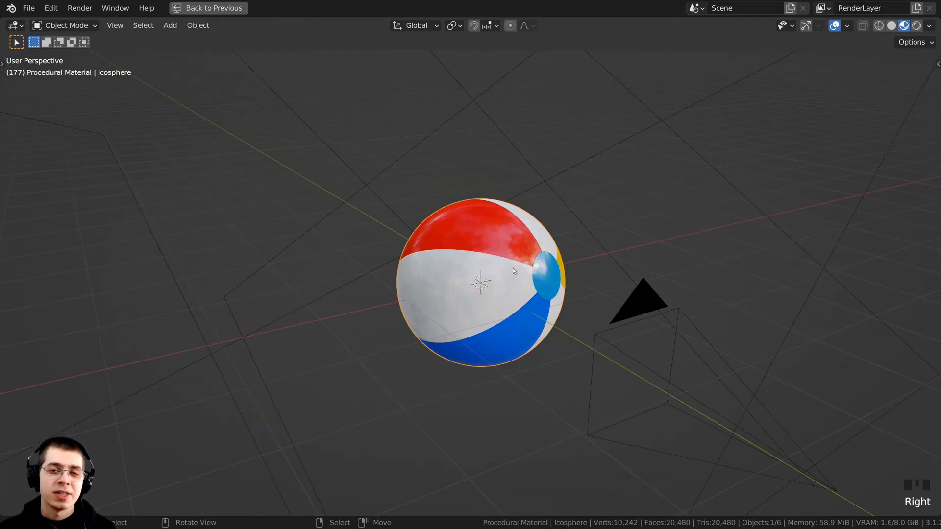
mouse_move(512, 268)
middle_mouse_down()
mouse_move(554, 274)
mouse_move(535, 274)
middle_mouse_up()
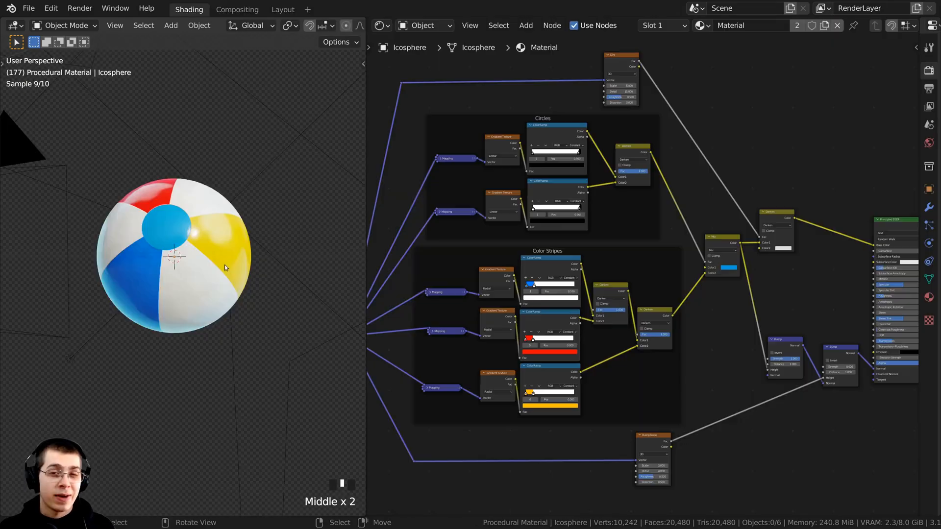
middle_click_drag(224, 267, 229, 239)
scroll(240, 218, "down", 2)
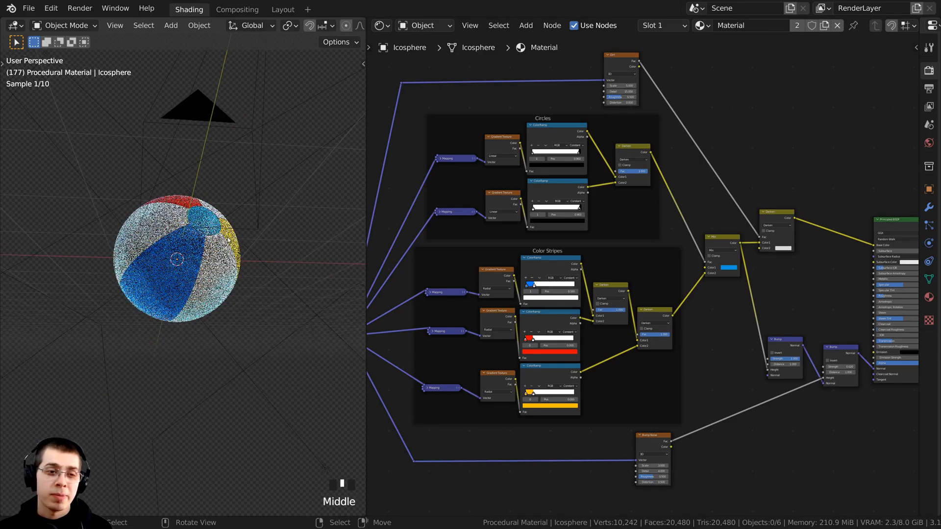
scroll(105, 355, "down", 2)
middle_click_drag(193, 320, 213, 319)
Select the area light in front of the ball's lower right side and check its power and color
middle_click_drag(304, 417, 257, 361, "shift")
right_click(271, 375)
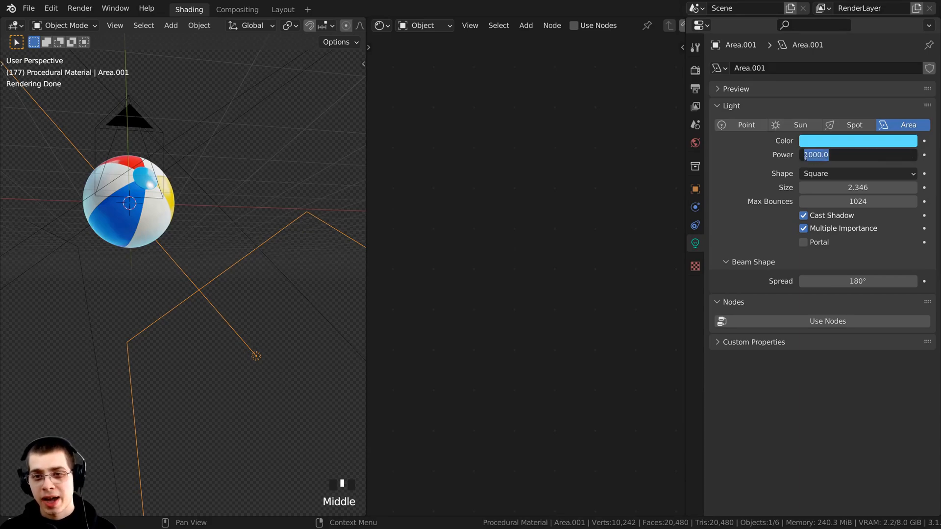
scroll(298, 218, "down", 2)
middle_click_drag(298, 245, 297, 464)
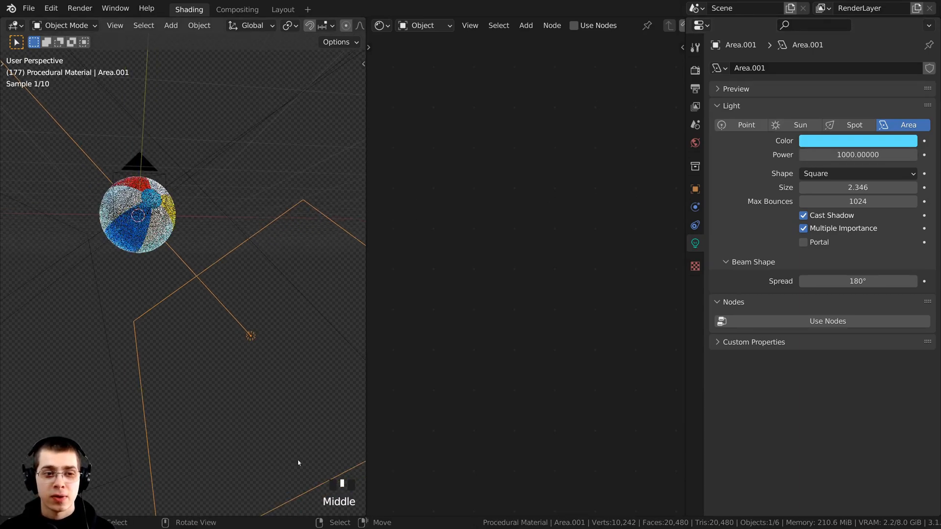
left_click(838, 143)
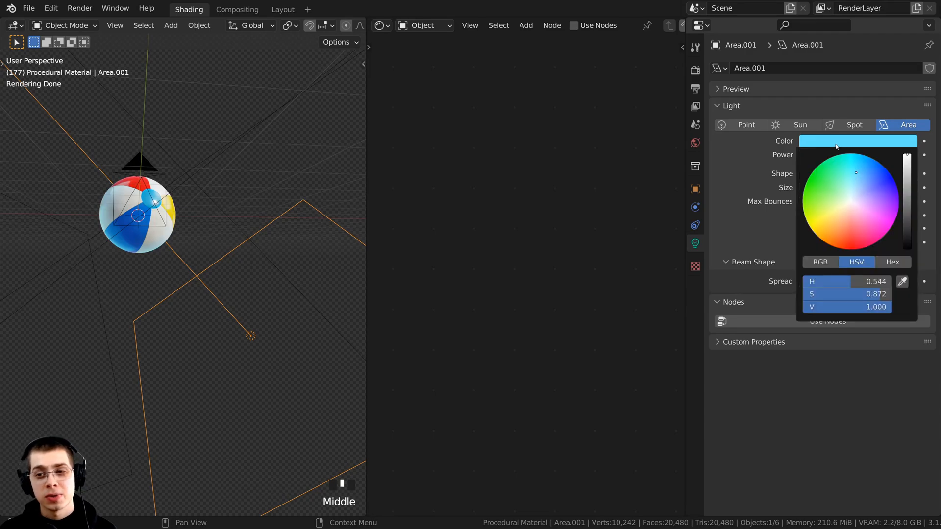
Examine the selected light's blue tint along the ball's lower edge through the camera
scroll(267, 392, "up", 2)
middle_click_drag(294, 412, 313, 418)
middle_click_drag(159, 286, 311, 481)
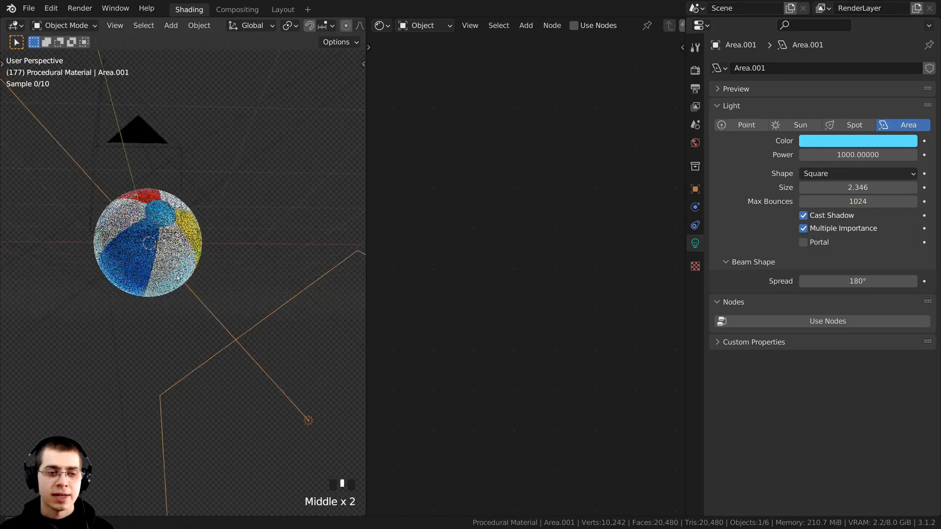
scroll(270, 238, "up", 7)
scroll(236, 295, "up", 2)
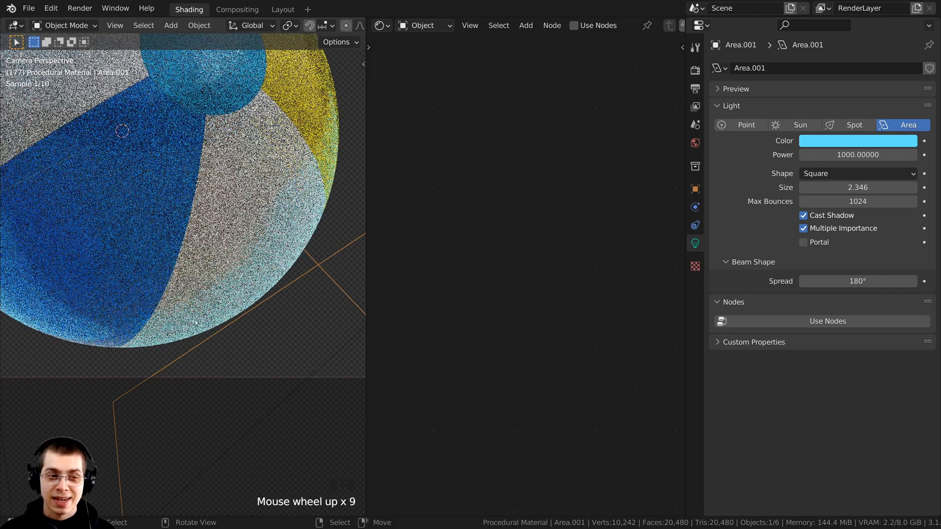
scroll(289, 279, "down", 2, "shift")
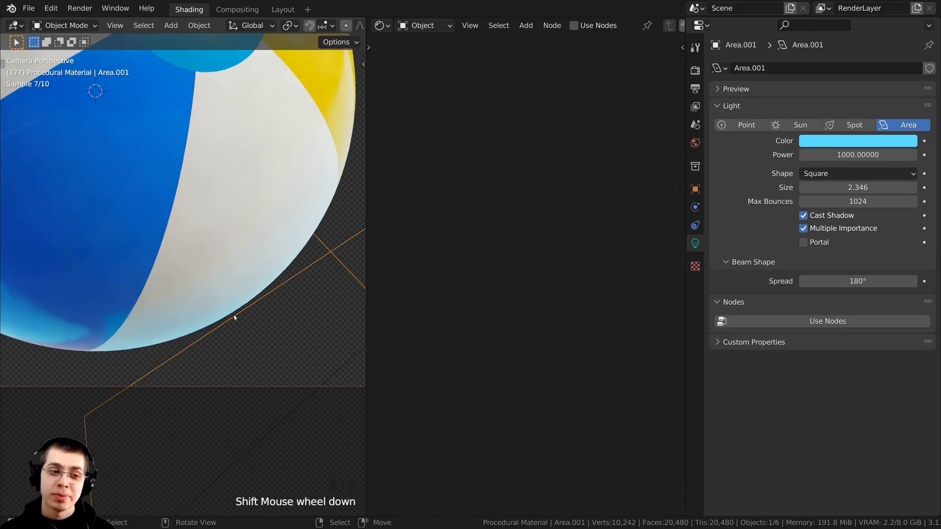
scroll(233, 316, "down", 4)
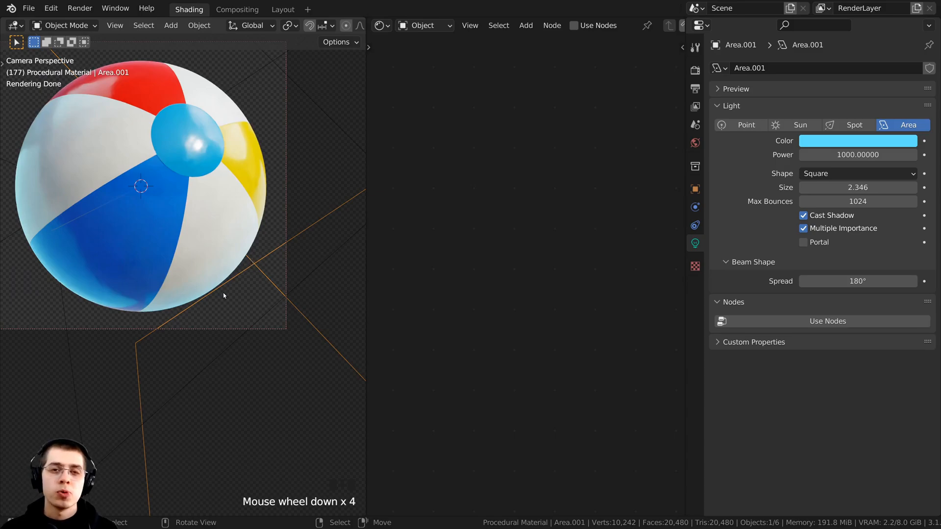
Hide the area light at the ball's lower right
middle_click_drag(313, 223, 295, 332)
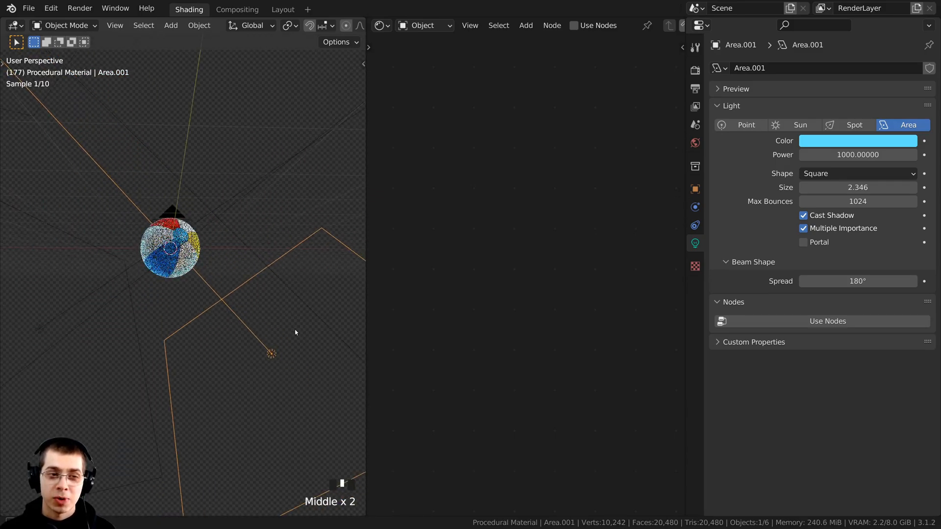
middle_click_drag(211, 304, 216, 304, "shift")
key("h")
Select the area light on the ball's left side, check its effect on the surface, and hide it
left_click(58, 314)
middle_click_drag(58, 313, 132, 315)
scroll(195, 266, "up", 5)
middle_click_drag(195, 266, 121, 254)
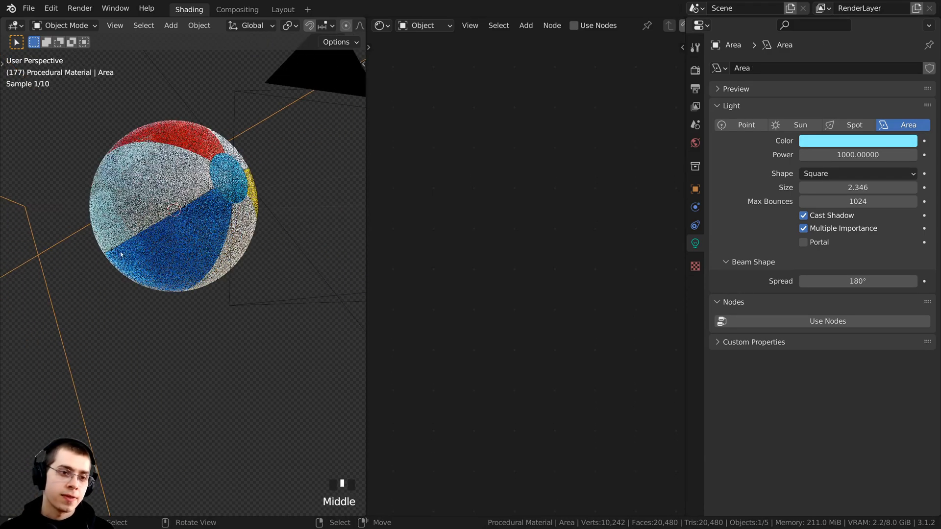
scroll(142, 249, "down", 2)
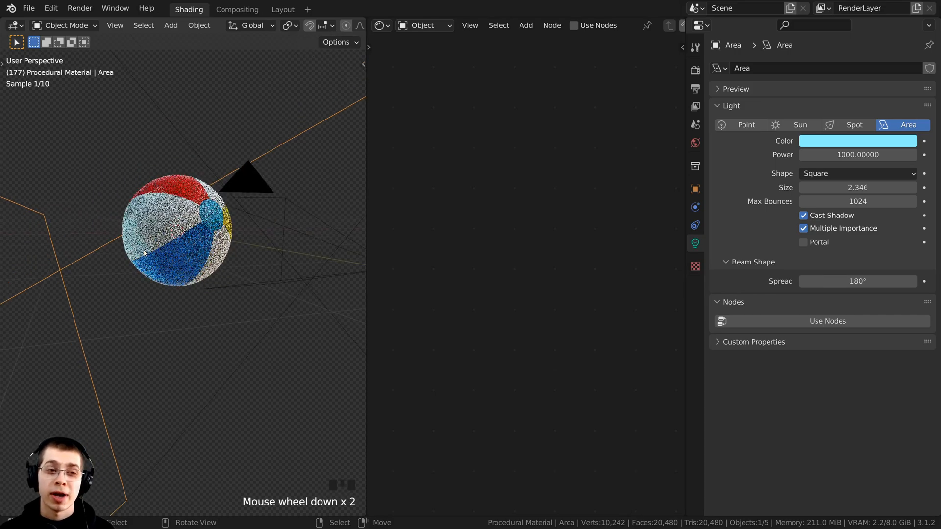
key("h")
Select the area light high above the ball and check its color and power
middle_click_drag(168, 171, 172, 196, "shift")
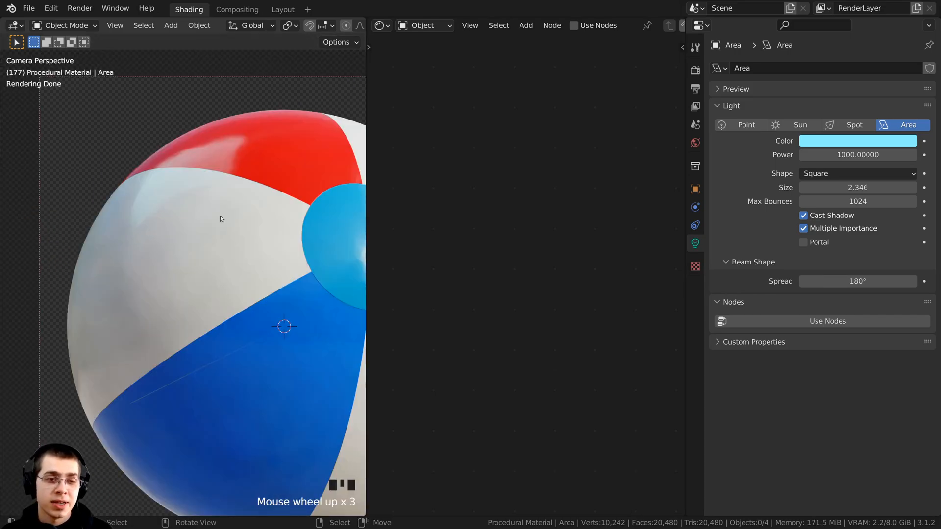
middle_click_drag(135, 256, 132, 168, "shift")
scroll(147, 264, "down", 3)
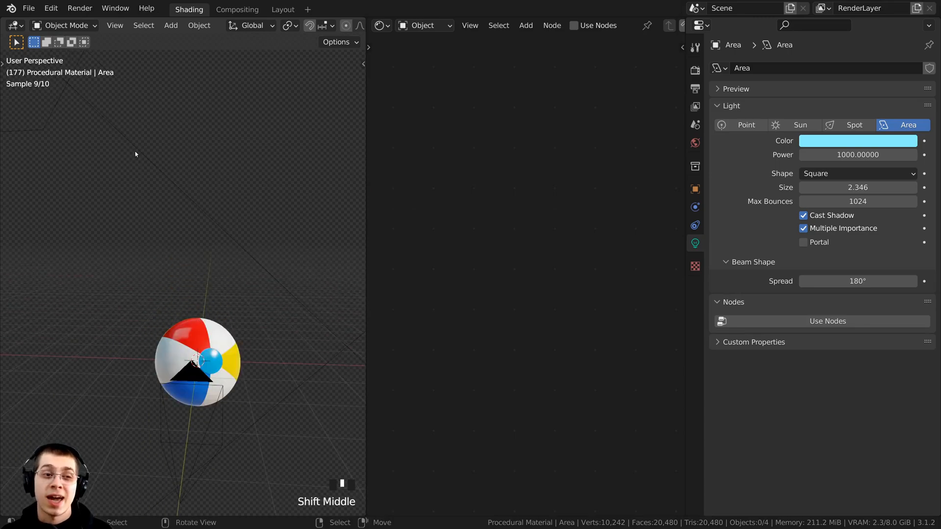
left_click(134, 151)
scroll(129, 176, "down", 3)
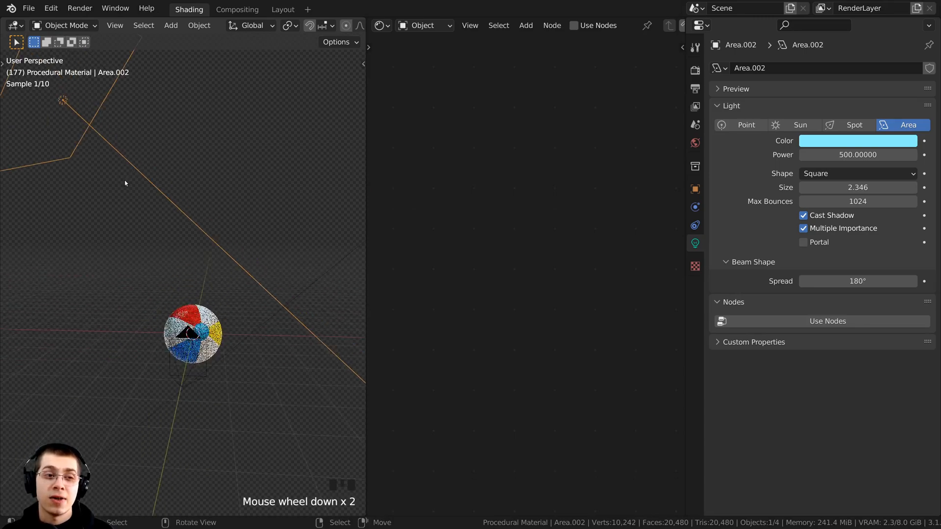
left_click(837, 144)
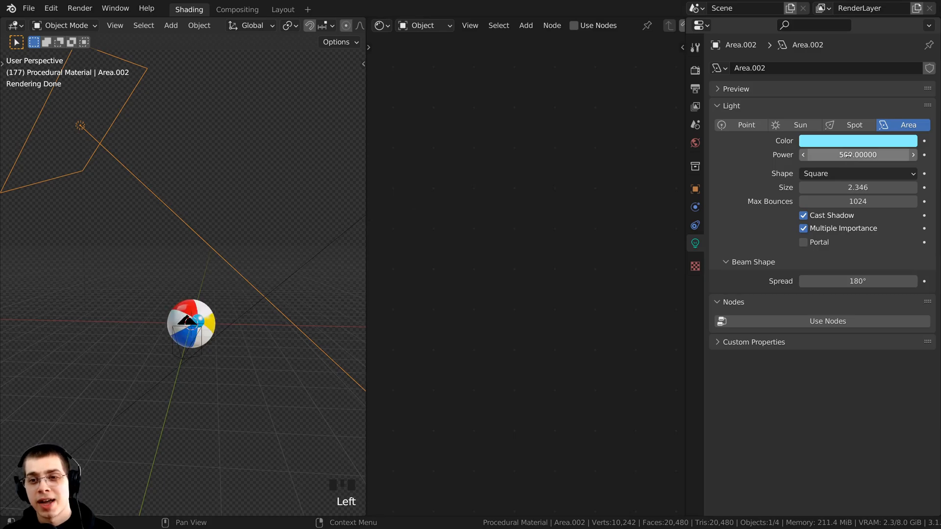
Check the upper area light's effect on the ball through the camera, and hide that light
middle_click_drag(263, 271, 256, 286)
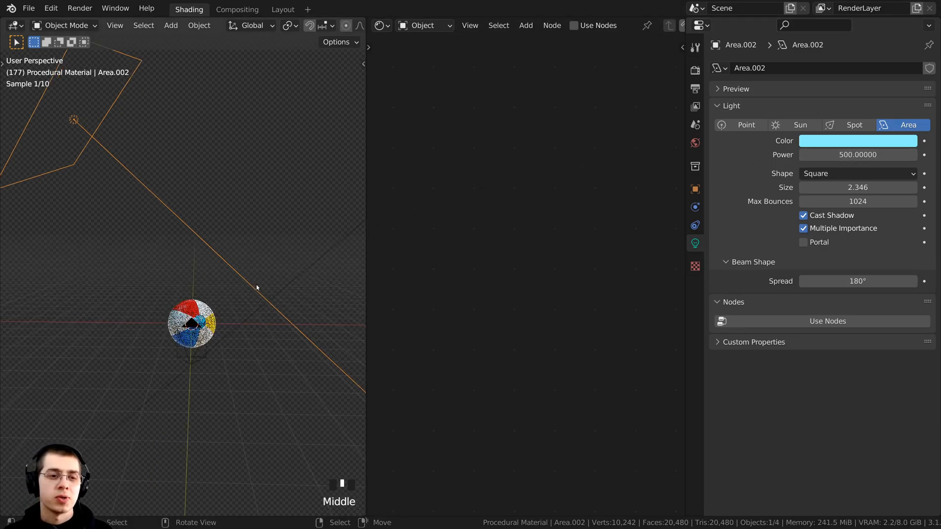
key("KP_0")
scroll(170, 215, "up", 3)
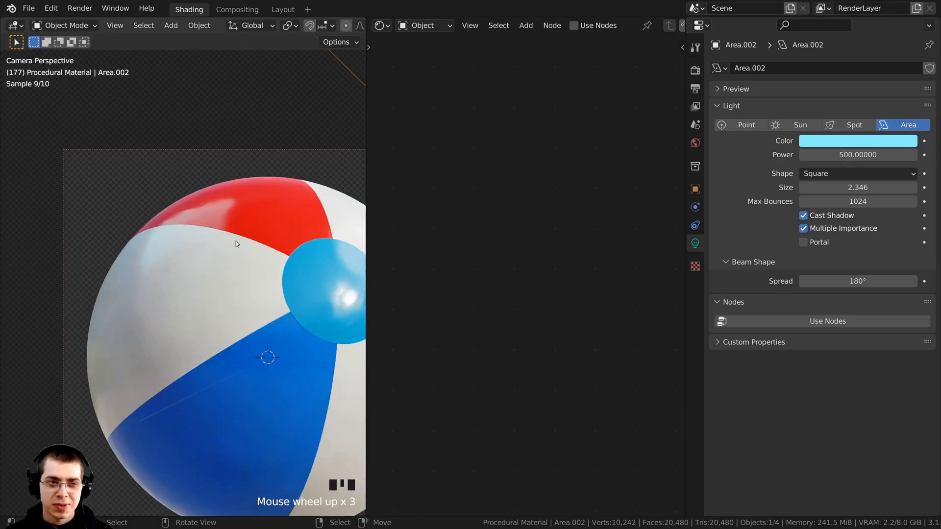
scroll(223, 242, "down", 2)
scroll(271, 261, "down", 1)
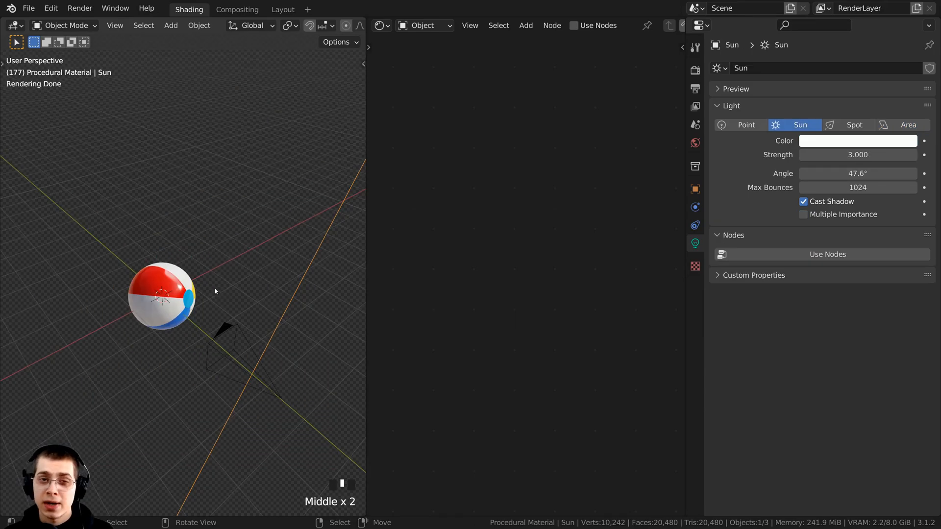
Review the sun light's direction and settings, and hide it
middle_click_drag(215, 291, 279, 226)
scroll(286, 278, "up", 1)
middle_click_drag(286, 277, 256, 235)
scroll(258, 236, "down", 1)
middle_click_drag(355, 89, 300, 100, "shift")
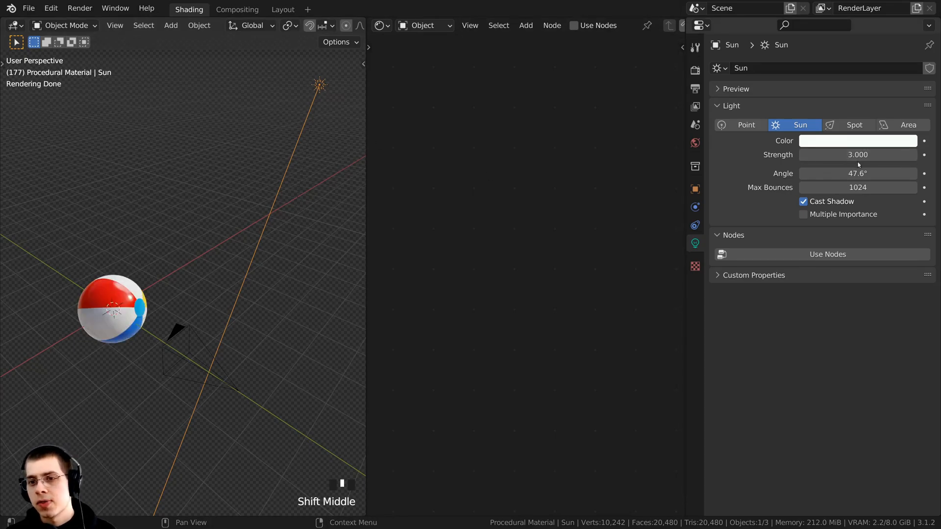
middle_click_drag(275, 265, 302, 245)
middle_click_drag(195, 277, 196, 309)
Examine the ball lit only by the tiber_island_1k.hdr world environment
scroll(196, 309, "up", 1)
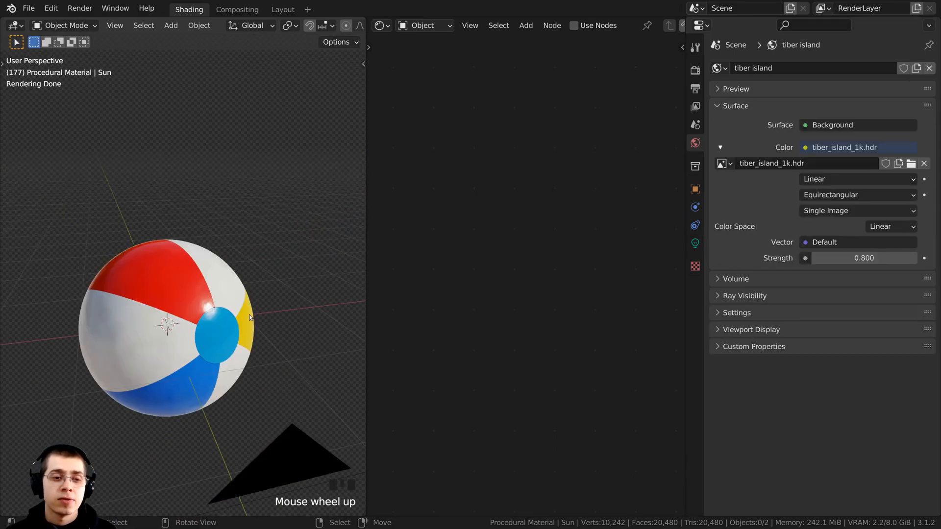
scroll(175, 325, "up", 1)
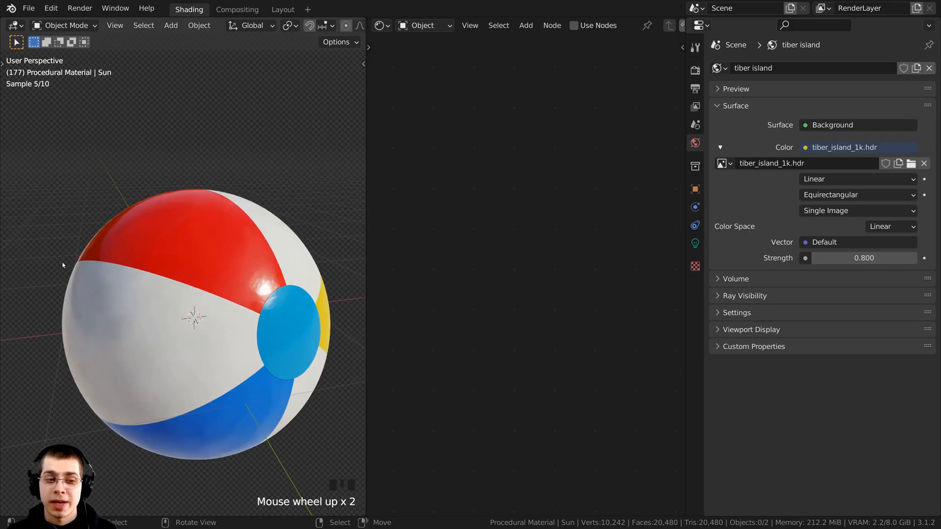
scroll(331, 198, "up", 1)
scroll(331, 198, "down", 1)
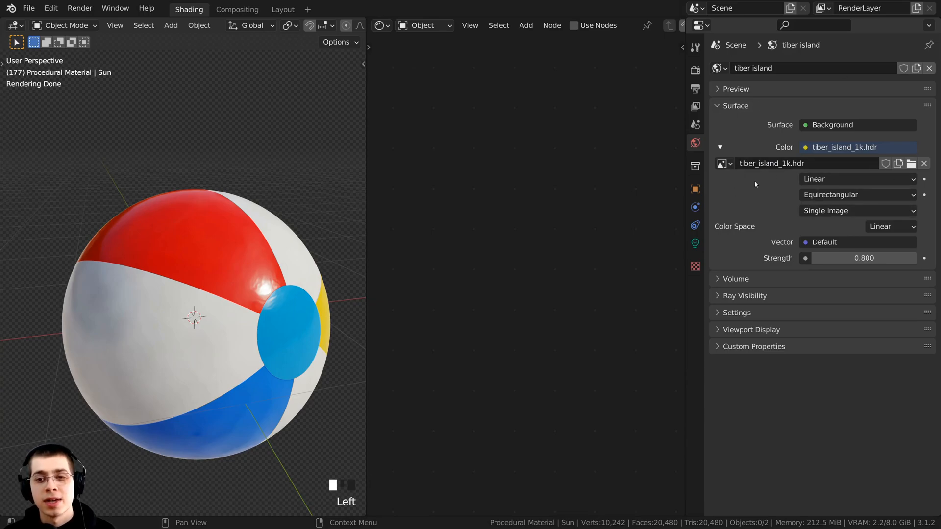
Examine the HDR-lit ball from several angles and check the world environment's strength
middle_click_drag(235, 238, 53, 251)
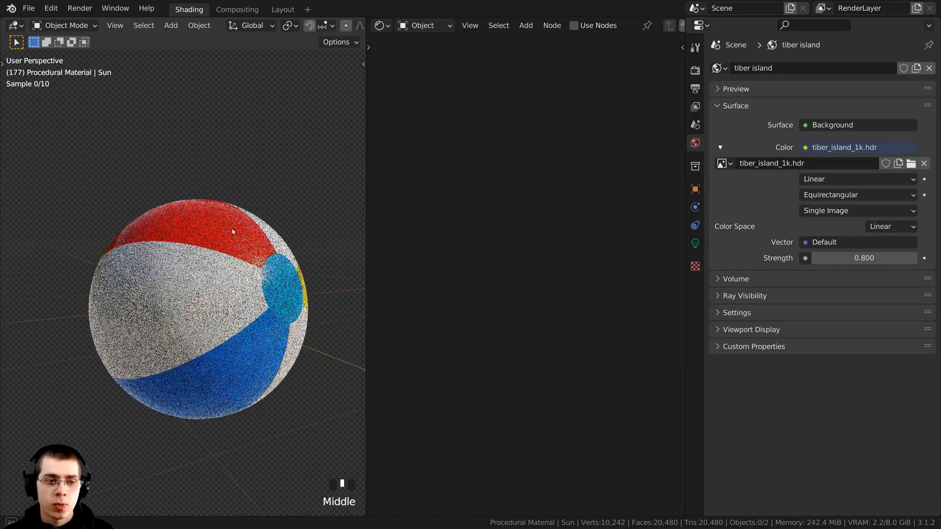
scroll(53, 251, "down", 1)
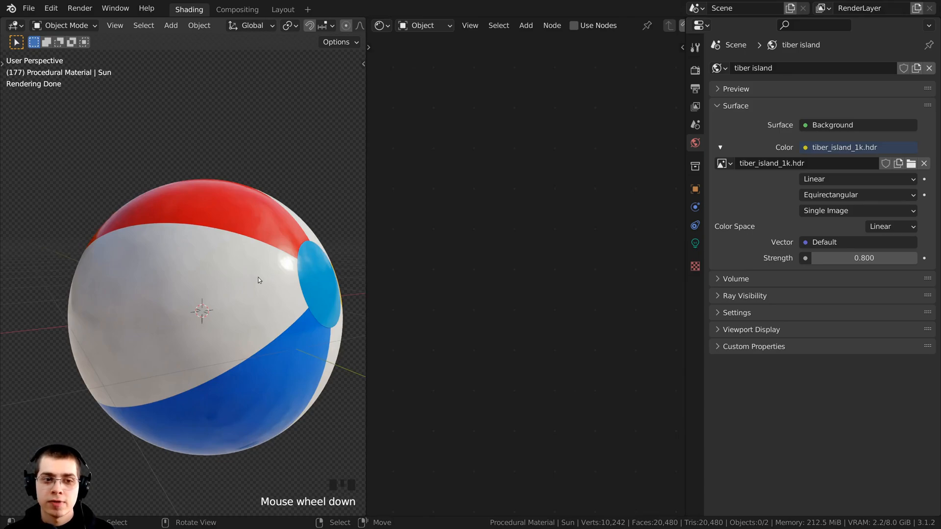
middle_click_drag(263, 332, 245, 333)
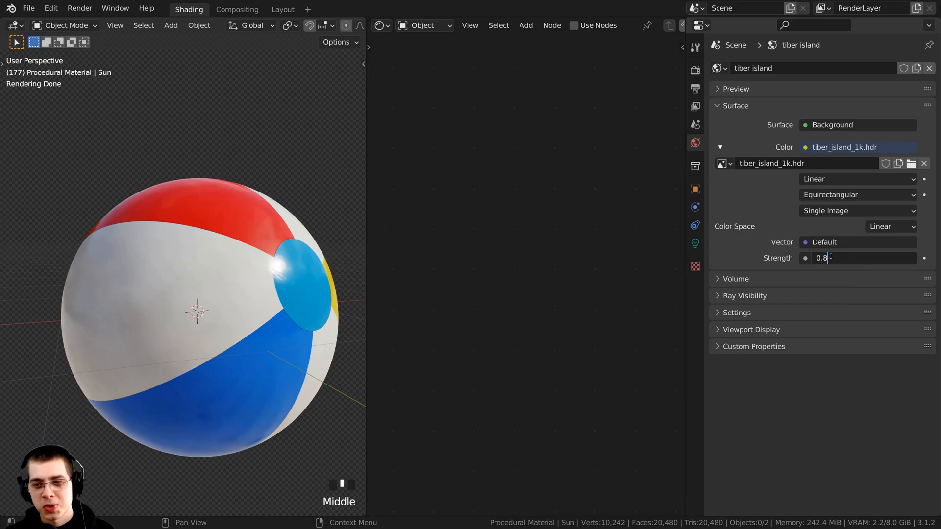
left_click(727, 388)
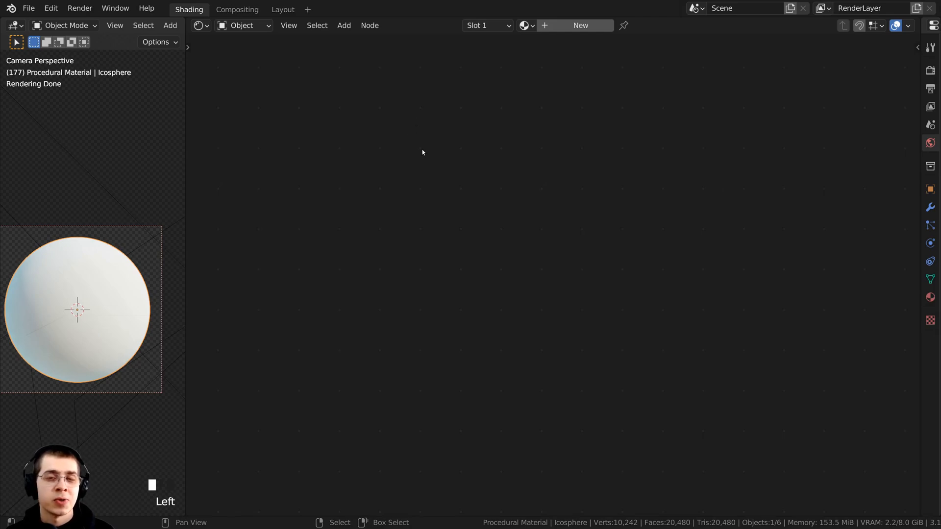
Create a new material with a Principled BSDF on the icosphere
left_click(51, 7)
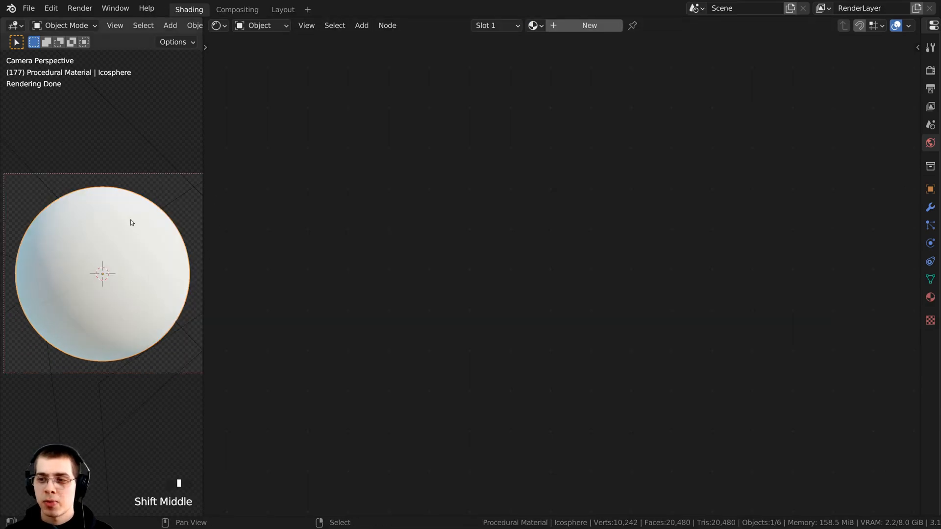
middle_click_drag(131, 219, 125, 220, "shift")
key("z")
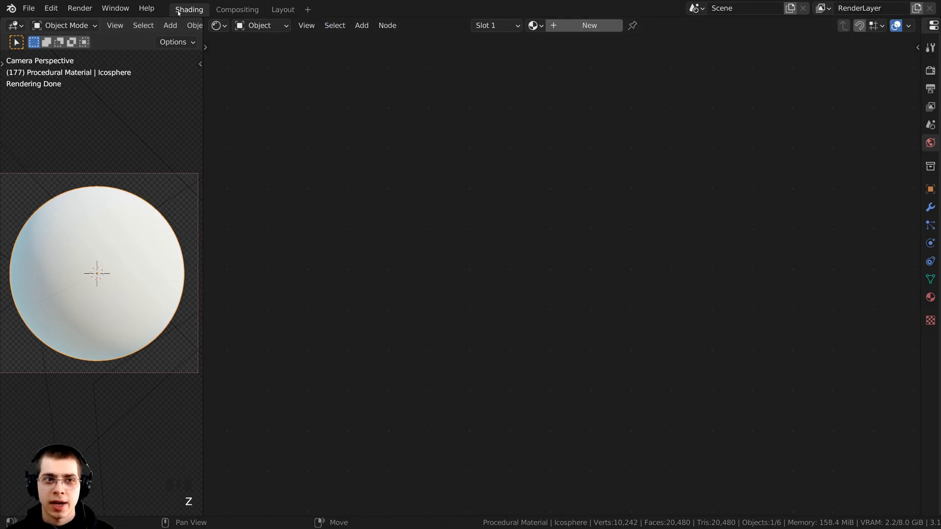
left_click(588, 25)
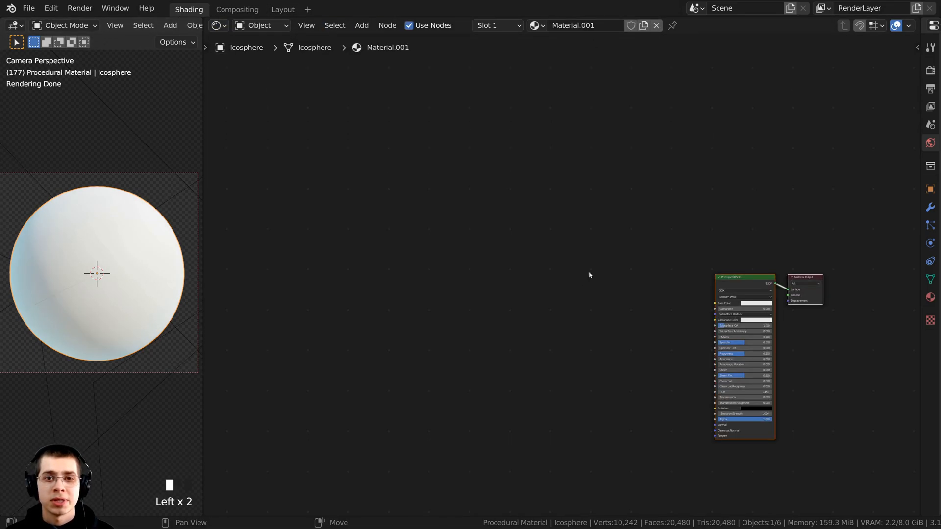
scroll(588, 185, "up", 3)
middle_click_drag(588, 185, 561, 223)
scroll(561, 222, "up", 2)
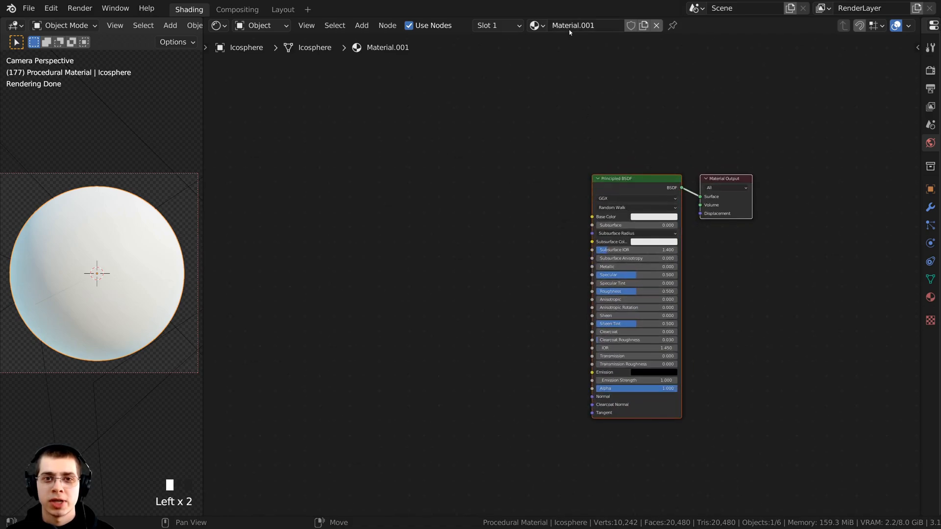
Rename the icosphere's material as Procedural Beach Ball
double_click(570, 27)
type("Pr")
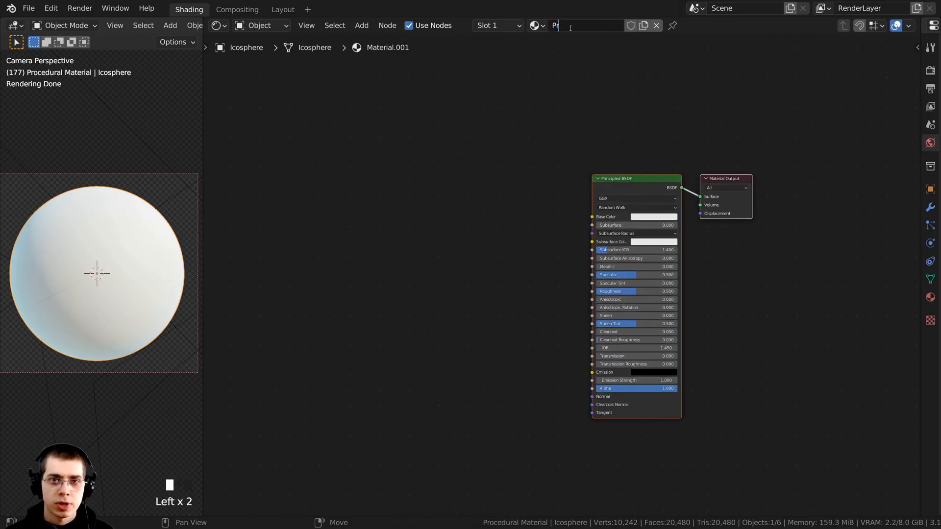
type("ocedural Beach Ball")
key("Return")
scroll(472, 148, "up", 2)
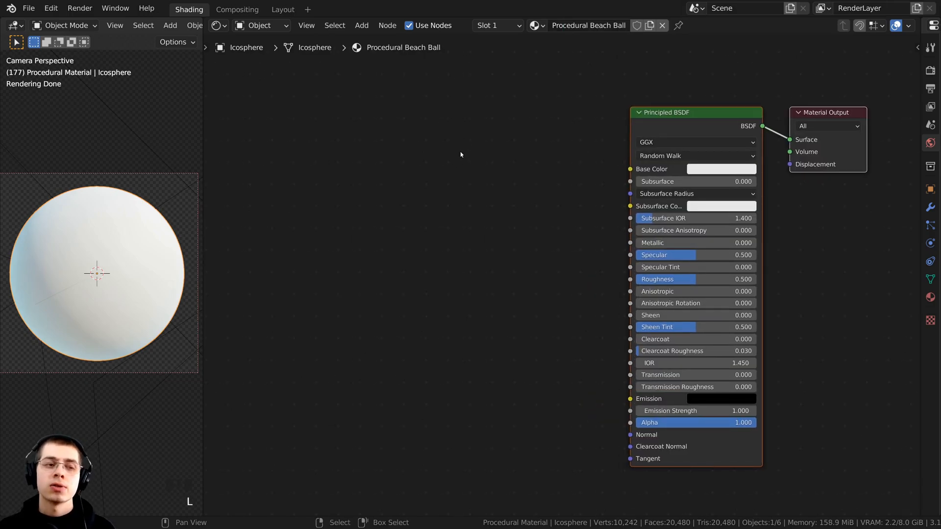
Add a Gradient Texture node and place it in the free space before the Principled BSDF
middle_click_drag(462, 154, 470, 153)
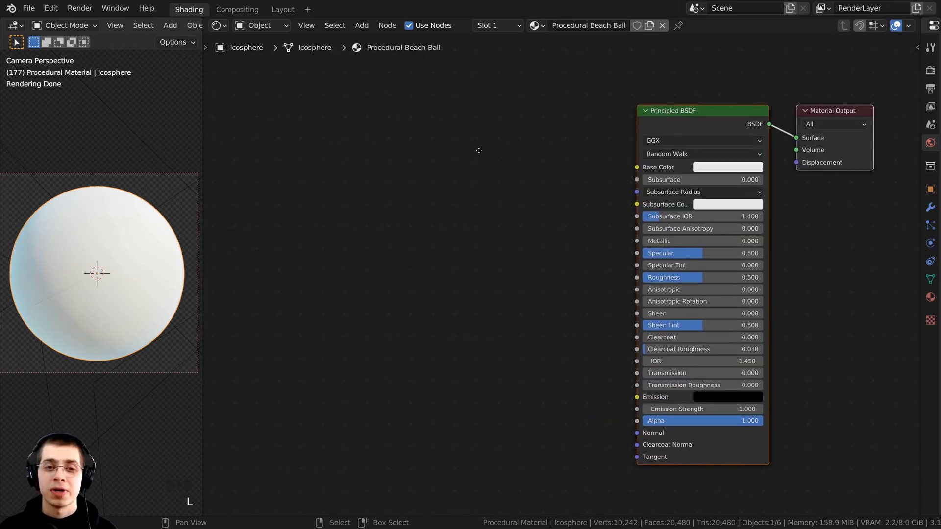
key("shift+a")
left_click(410, 133)
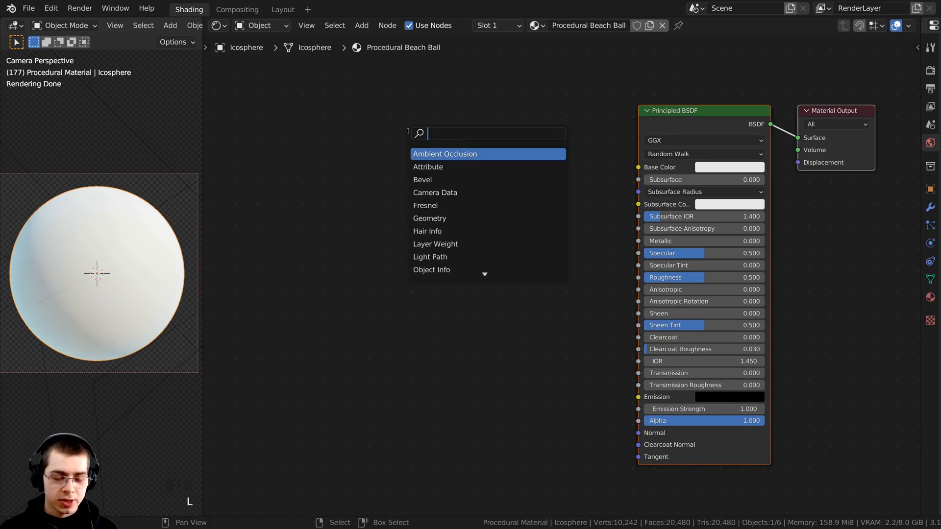
type("gra")
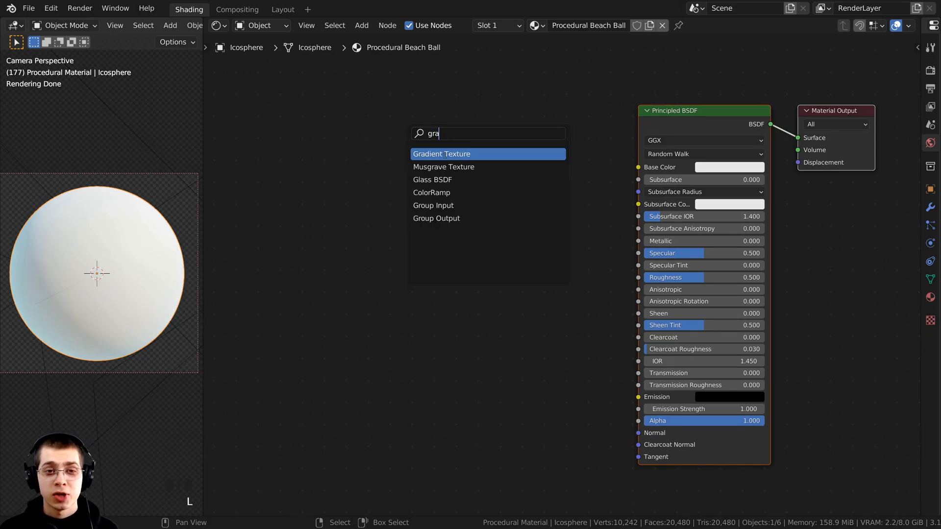
left_click(443, 155)
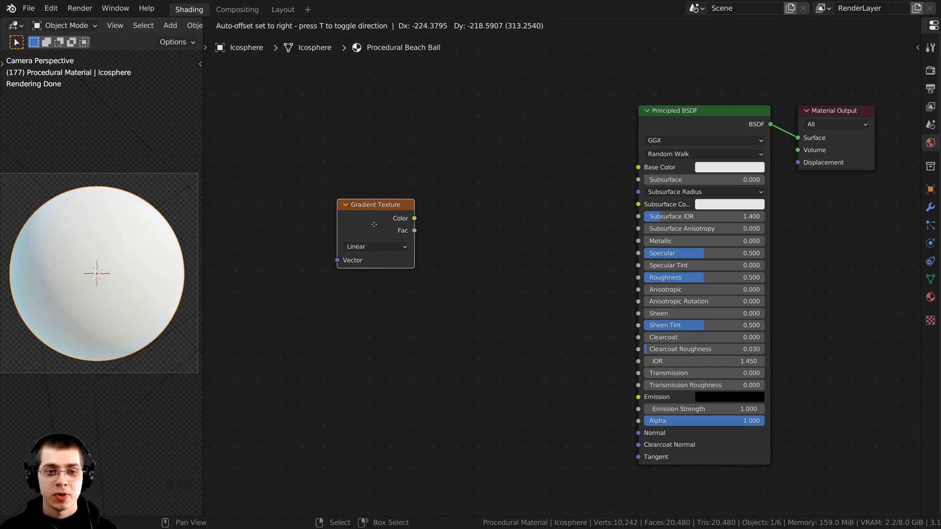
left_click(434, 224)
middle_click_drag(393, 304, 444, 273)
left_click_drag(436, 182, 448, 166)
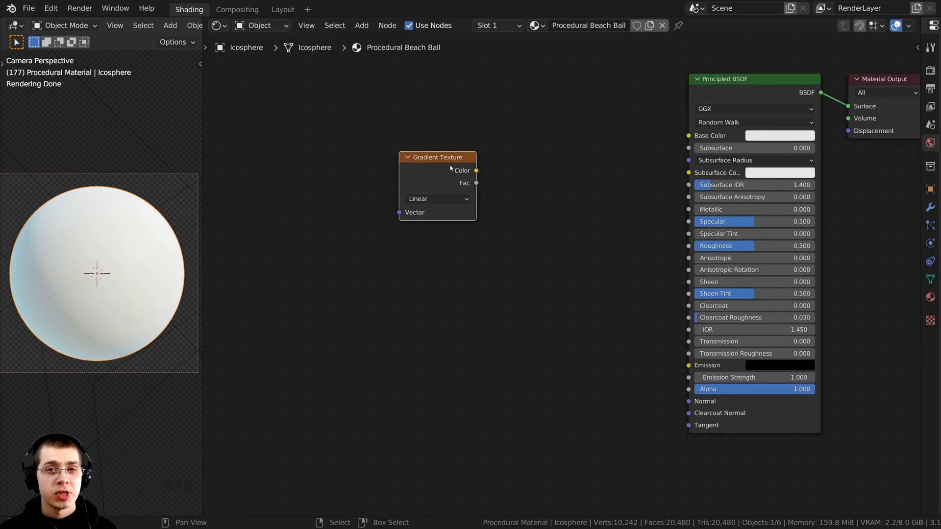
scroll(455, 184, "up", 1)
middle_click_drag(455, 184, 452, 192)
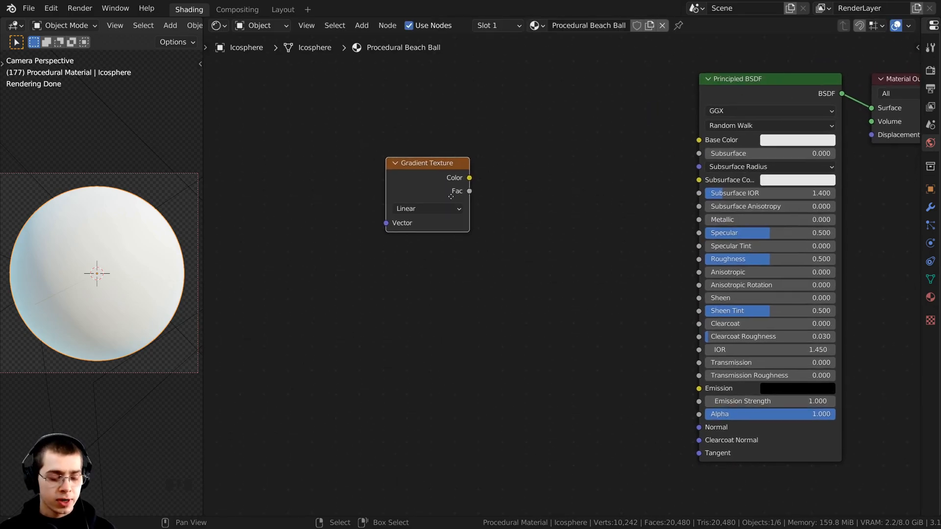
Preview the Gradient Texture's color on the ball through a Viewer node and nudge the texture node slightly higher
left_click(432, 175, "ctrl+shift")
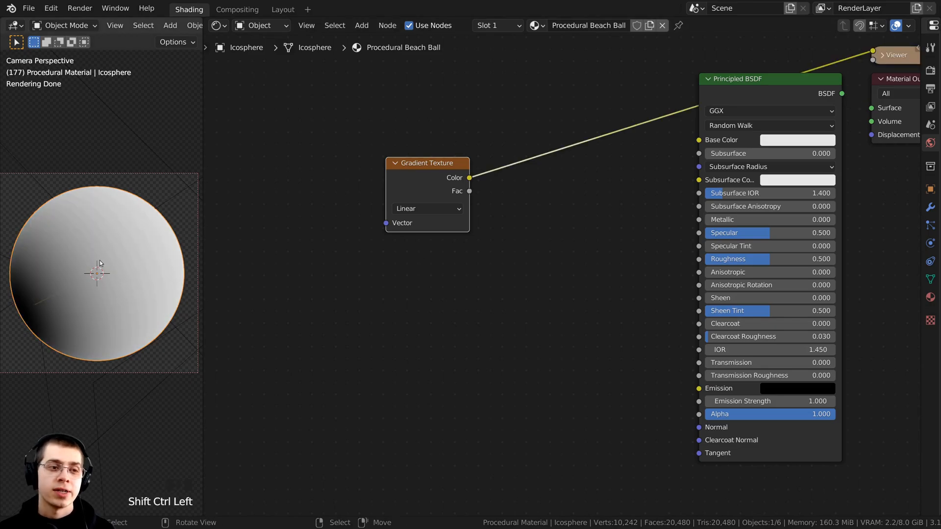
middle_click_drag(101, 264, 155, 243)
middle_click_drag(420, 188, 469, 202)
mouse_move(469, 202)
left_mouse_down()
mouse_move(455, 192)
mouse_move(473, 186)
left_mouse_up()
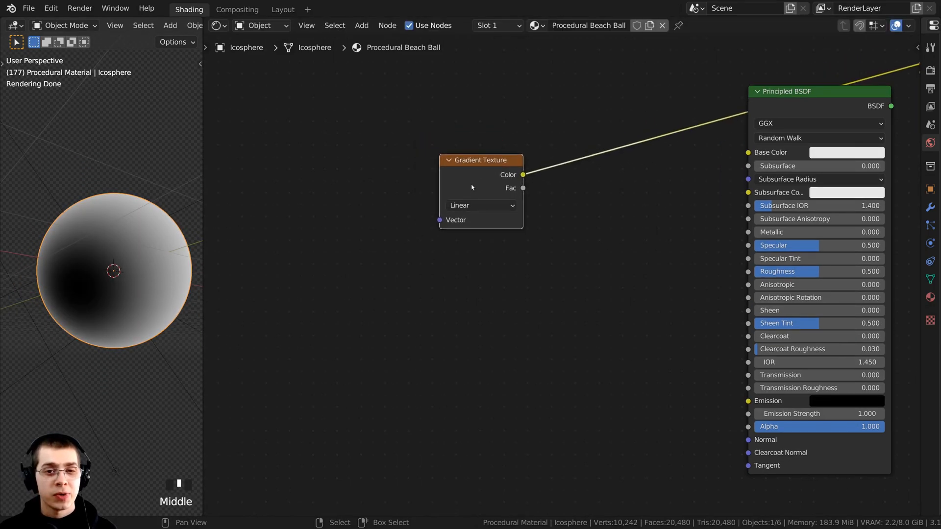
scroll(469, 191, "down", 2)
middle_click_drag(466, 194, 487, 197)
scroll(490, 196, "up", 1)
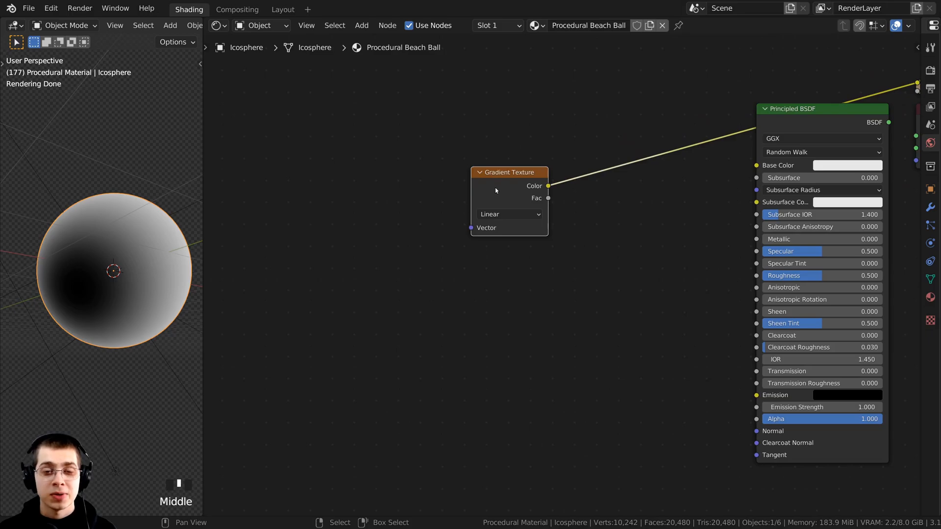
Add linked Texture Coordinate and Mapping nodes to the Gradient Texture's vector input and space them out
key("ctrl+t")
middle_click_drag(320, 198, 393, 205)
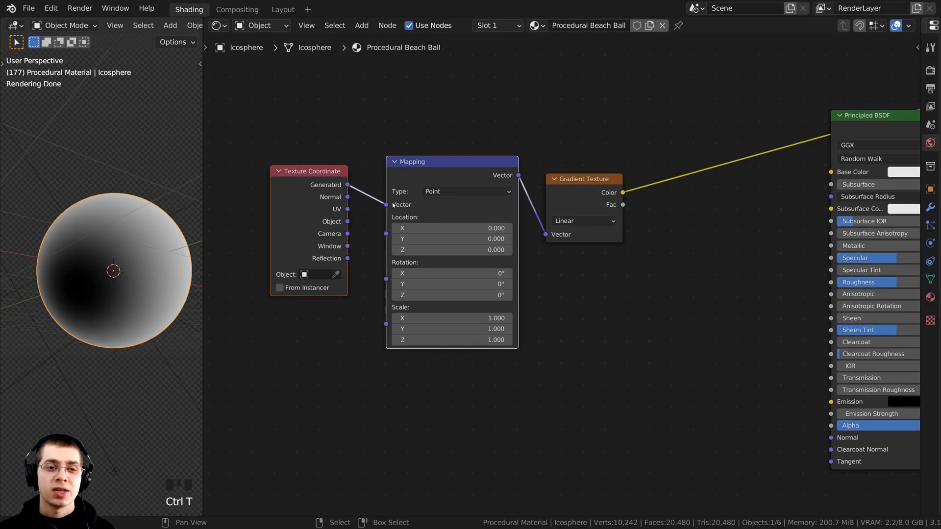
left_click_drag(305, 210, 300, 226)
left_click_drag(411, 170, 407, 183)
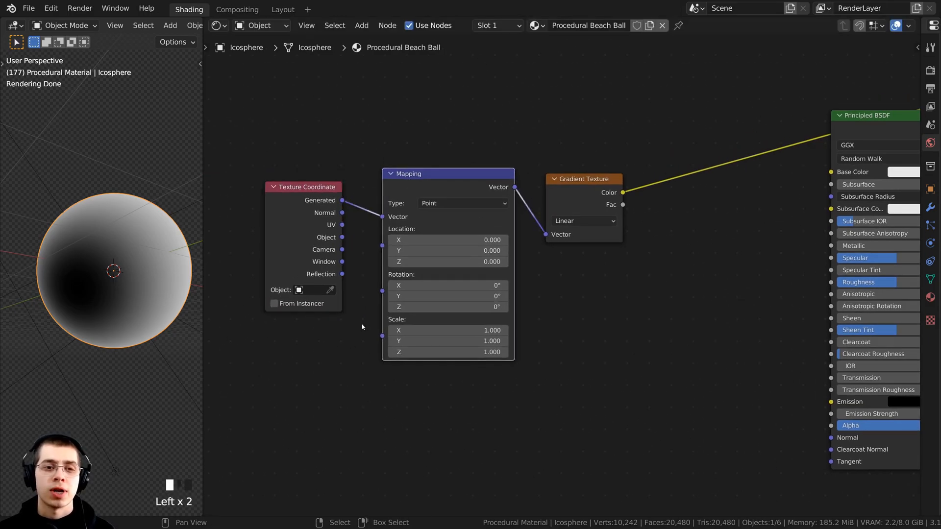
middle_click_drag(362, 324, 391, 324)
left_click_drag(332, 239, 322, 240)
scroll(321, 240, "up", 1)
middle_click_drag(330, 239, 345, 224)
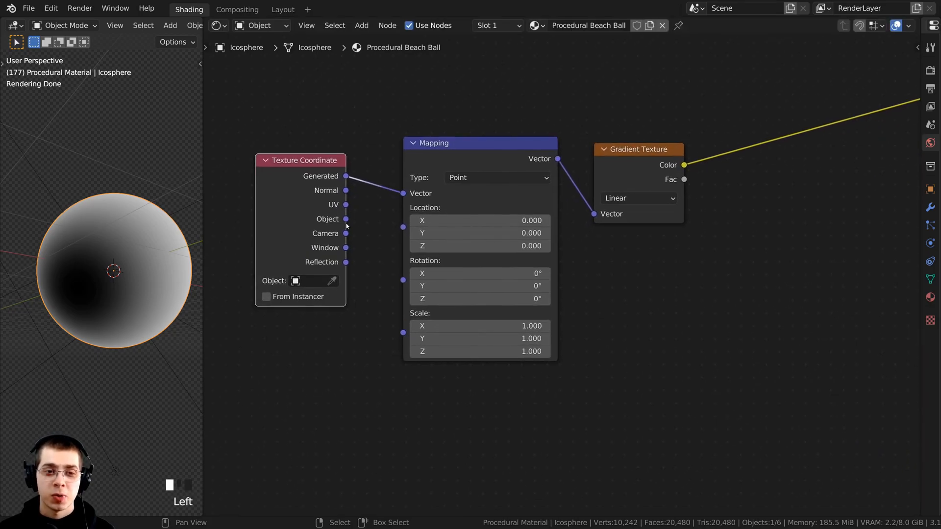
Connect the Texture Coordinate's Object output to the Mapping node's vector input and adjust the Mapping node's position
left_click_drag(346, 219, 403, 193)
scroll(371, 345, "down", 3)
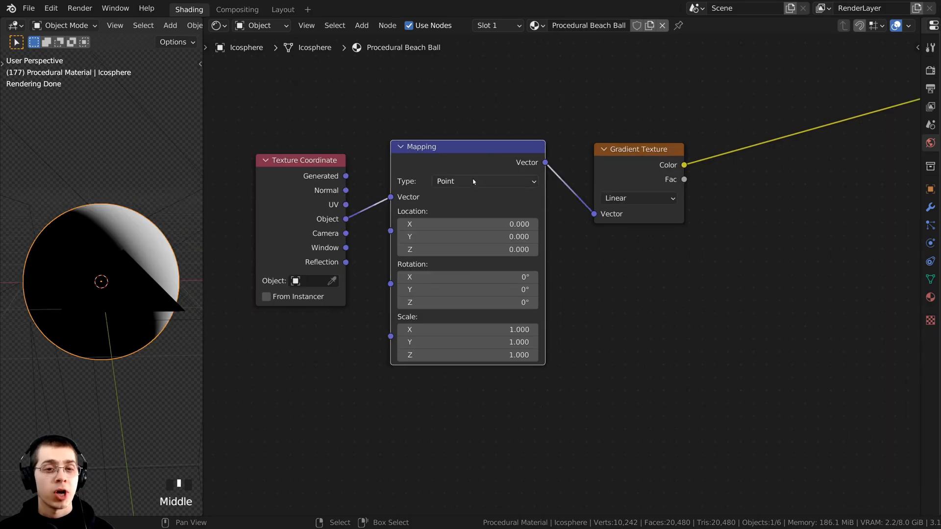
key("g")
left_click(480, 172)
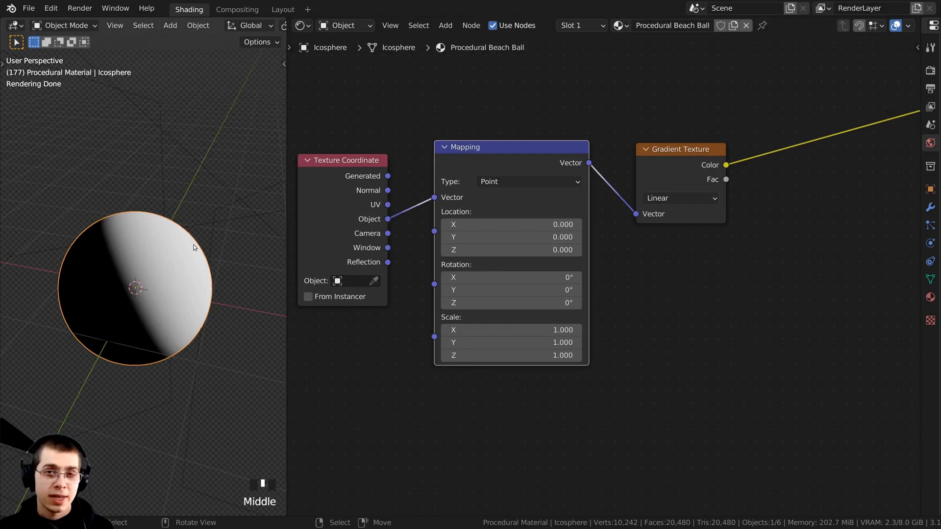
Try rotating the ball to see how the object-mapped gradient follows it
middle_click_drag(189, 247, 206, 194)
key("r")
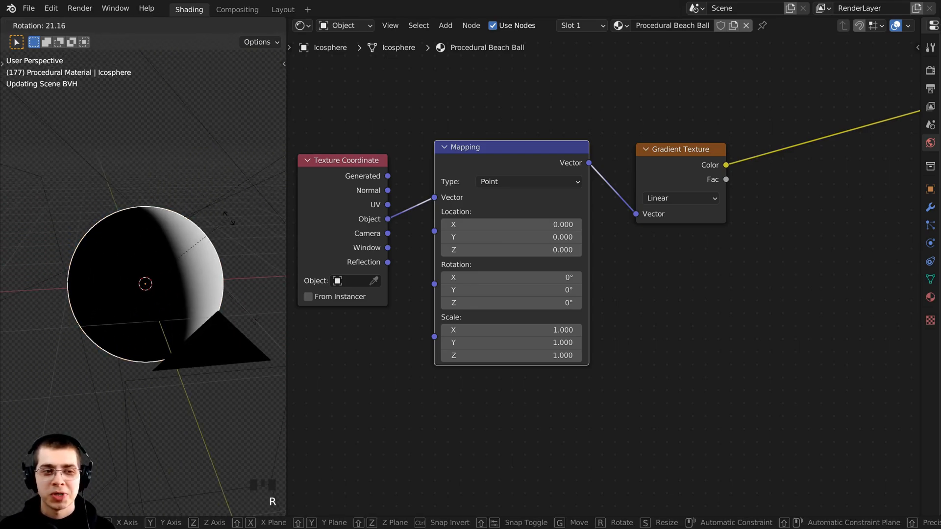
right_click(154, 243)
scroll(154, 246, "down", 2)
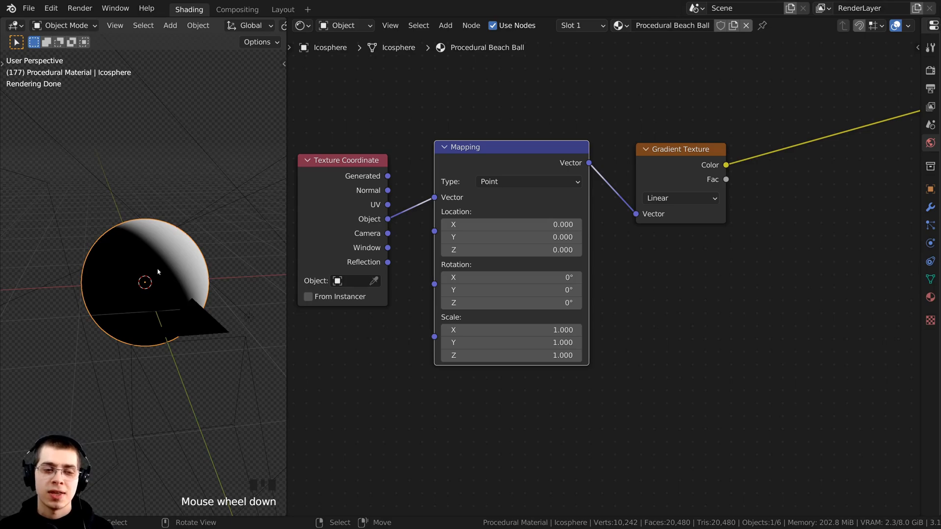
middle_click_drag(157, 281, 162, 301)
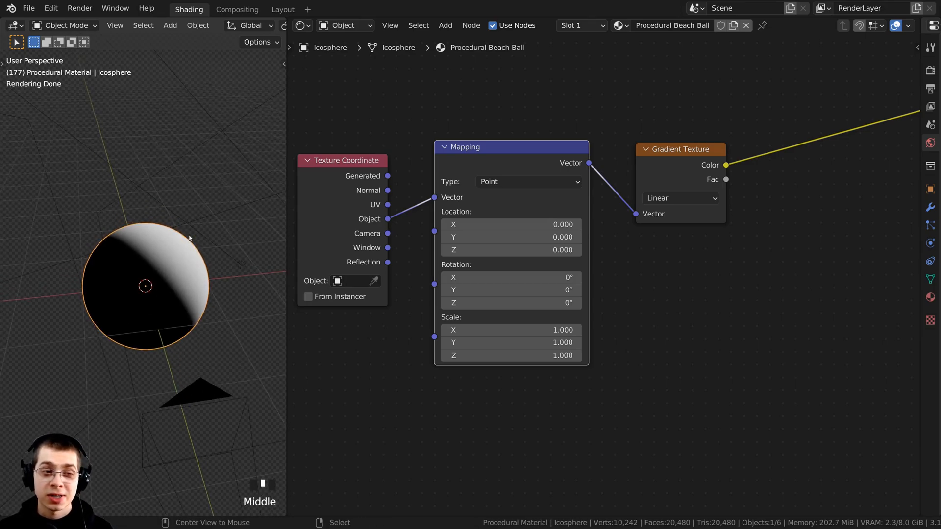
Clear the ball's rotation to compare the gradient's direction from several angles, and undo the clearing
key("alt+r")
middle_click_drag(191, 236, 98, 330)
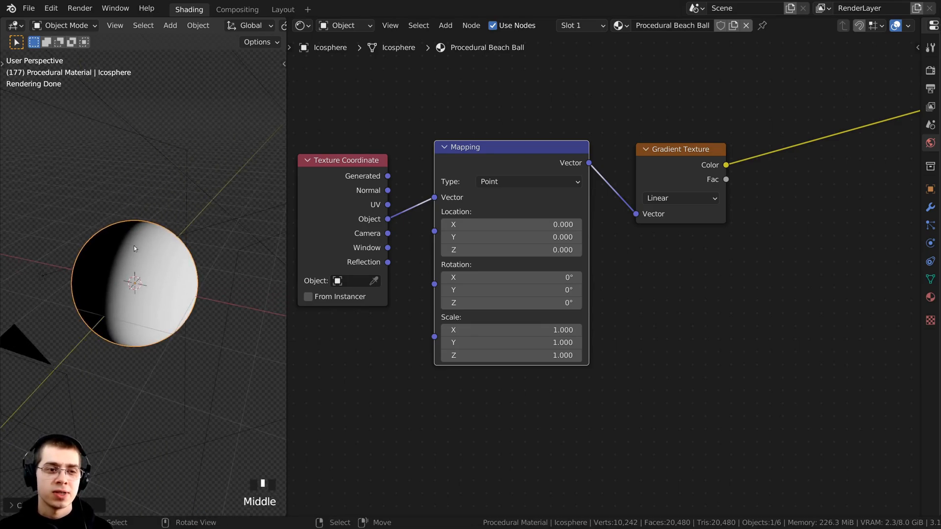
middle_click_drag(134, 245, 100, 392)
middle_click_drag(144, 281, 222, 287)
key("ctrl+z")
Try rotating the ball once more and inspect the linear gradient on its surface from different angles
key("r")
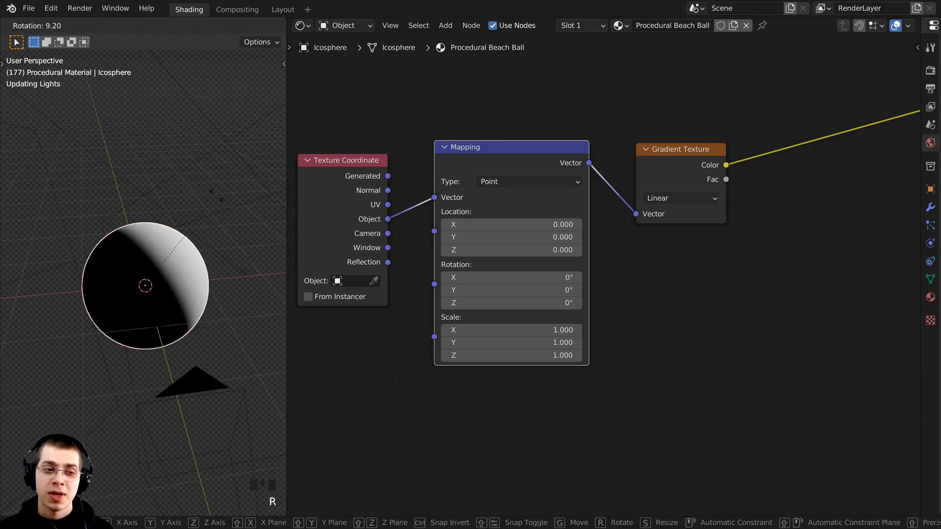
left_click(184, 231)
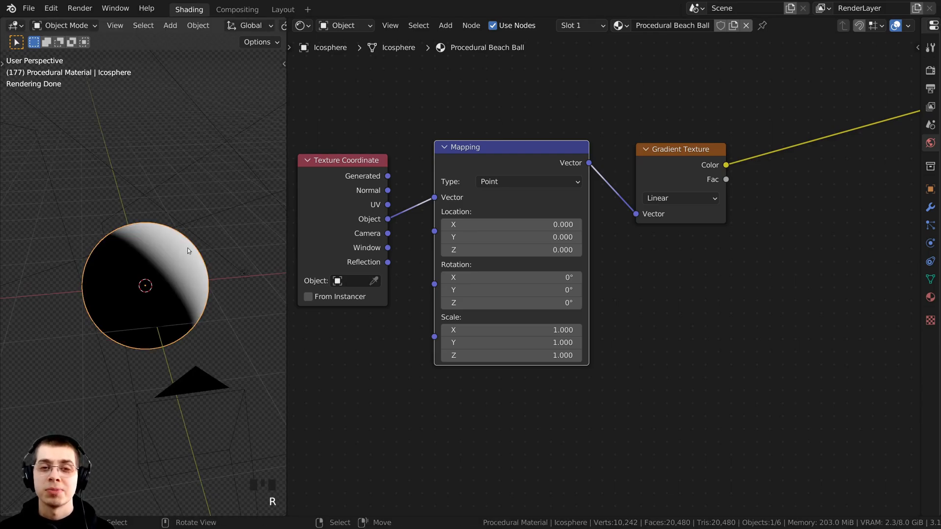
middle_click_drag(188, 251, 161, 223)
scroll(162, 217, "up", 2)
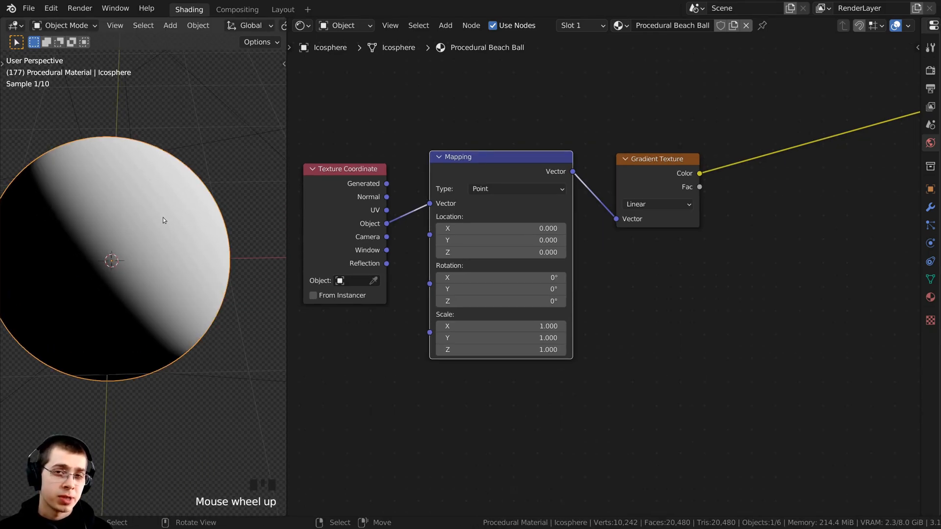
scroll(173, 219, "down", 2)
middle_click_drag(151, 264, 132, 272)
scroll(128, 281, "up", 2)
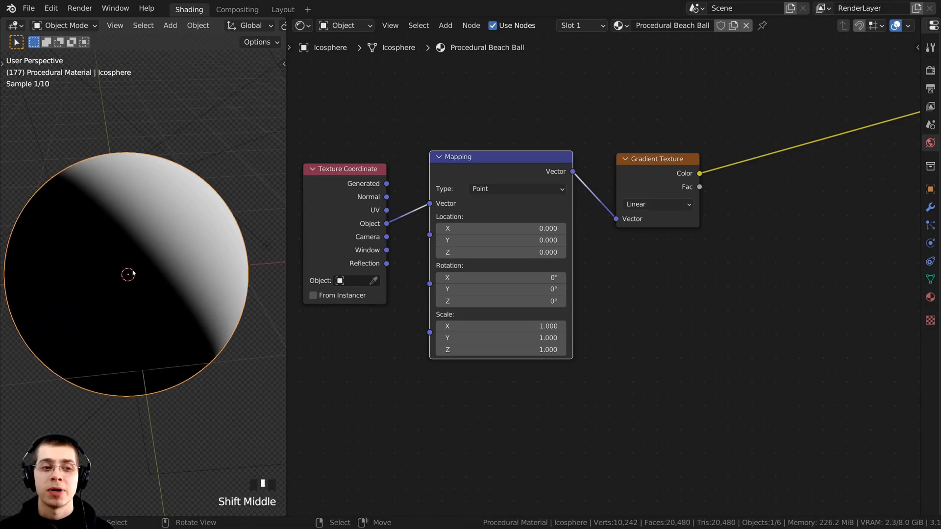
Set the Gradient Texture's gradient type to Radial
scroll(550, 202, "down", 4, "ctrl")
scroll(597, 181, "up", 2)
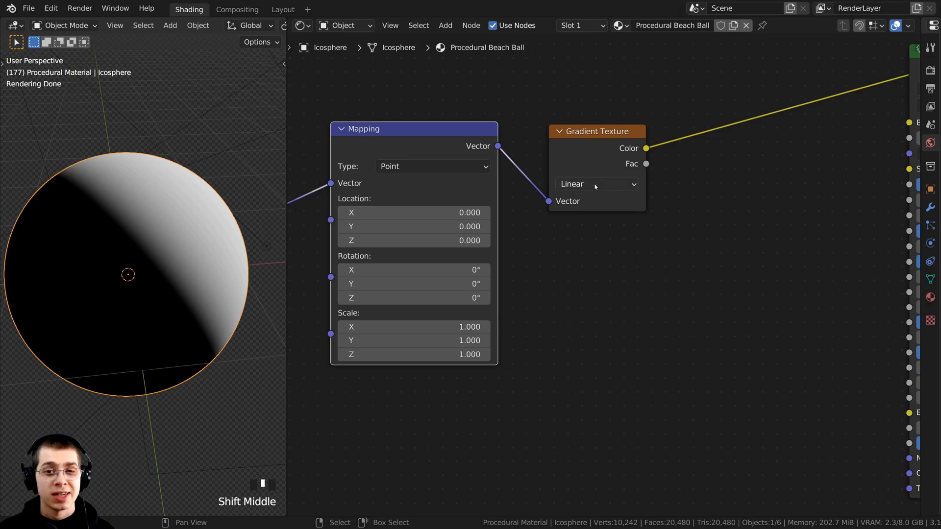
left_click(595, 185)
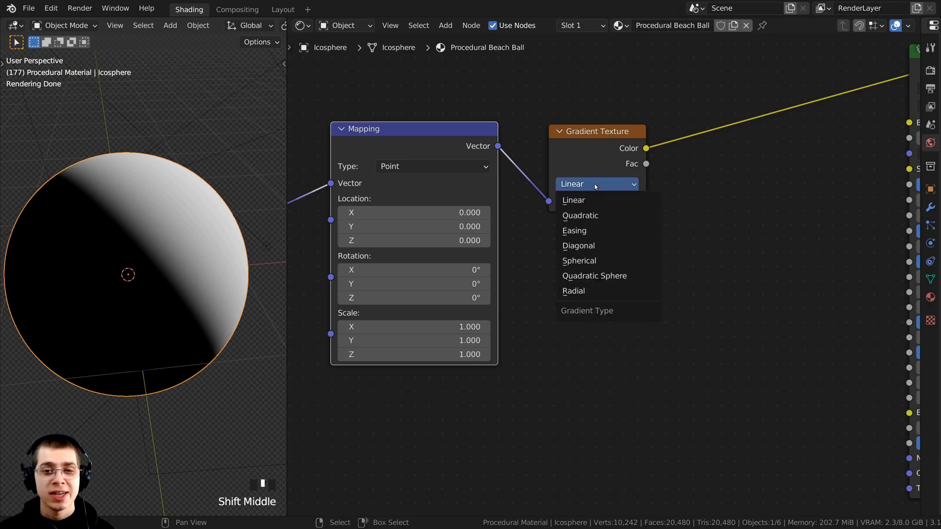
left_click(583, 292)
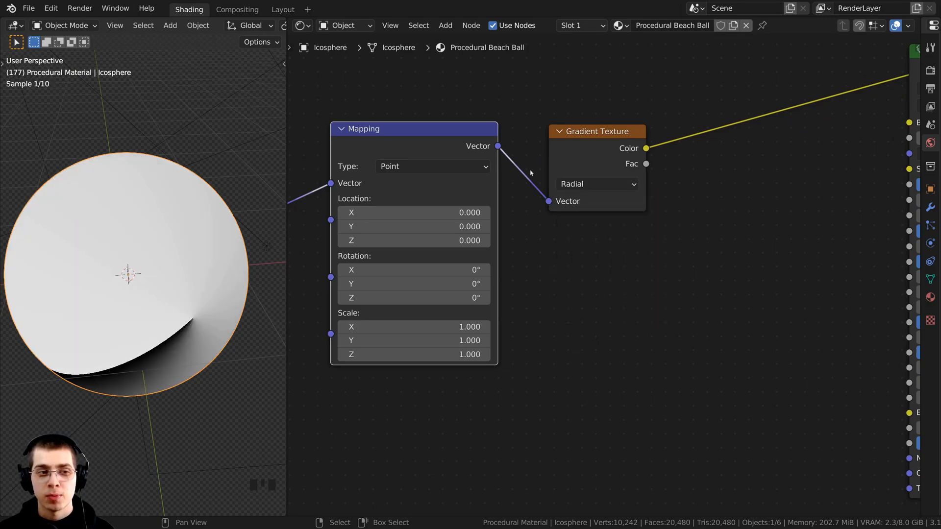
Examine the radial gradient on the ball from several angles and close up around its pole
scroll(213, 358, "down", 2)
scroll(203, 278, "up", 1)
scroll(156, 266, "down", 2)
mouse_move(156, 265)
middle_mouse_down()
mouse_move(168, 272)
mouse_move(160, 285)
middle_mouse_up()
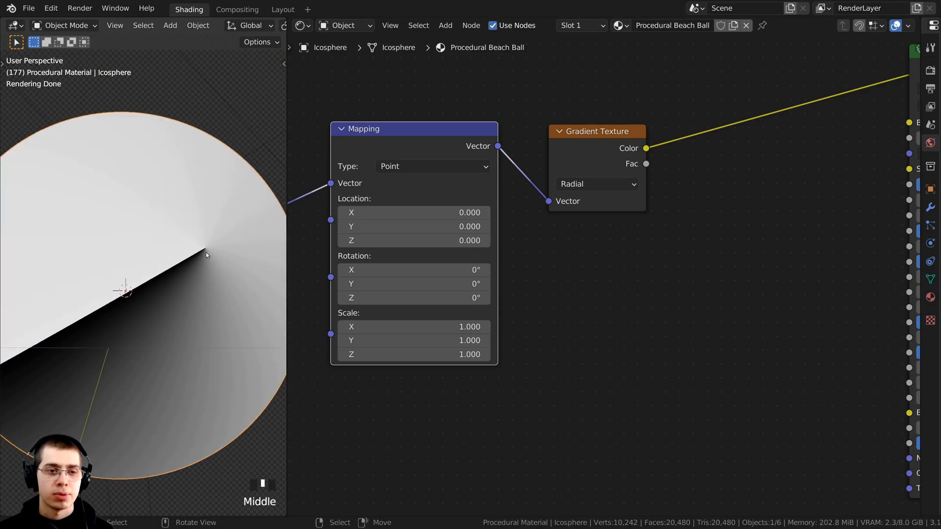
scroll(201, 245, "down", 3)
middle_click_drag(201, 245, 115, 283)
scroll(154, 311, "up", 1)
middle_click_drag(154, 311, 90, 266)
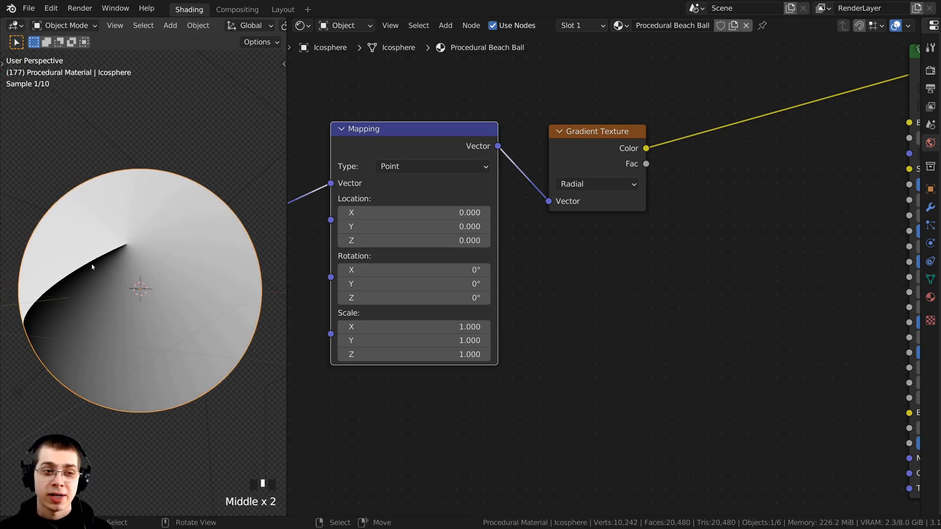
middle_click_drag(101, 307, 237, 220)
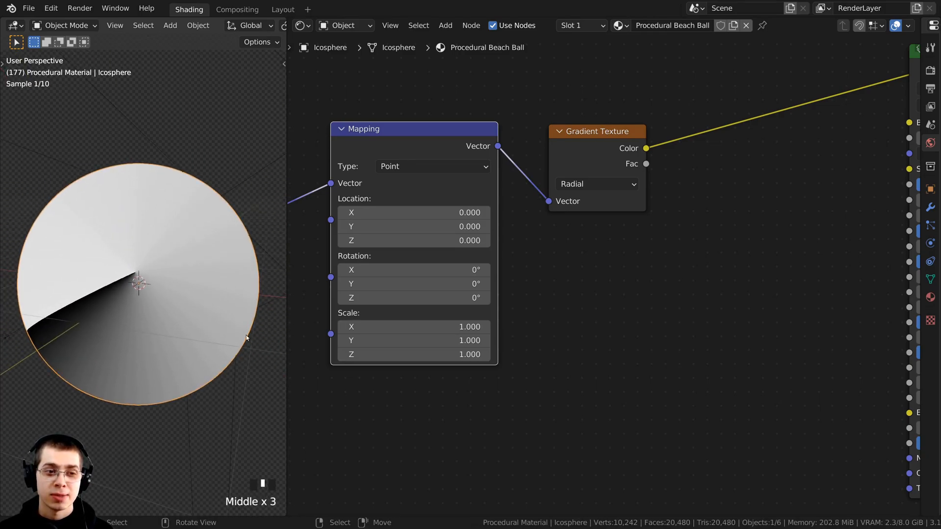
mouse_move(98, 230)
middle_mouse_down()
mouse_move(184, 230)
mouse_move(235, 269)
mouse_move(212, 327)
mouse_move(186, 312)
mouse_move(179, 279)
mouse_move(196, 257)
mouse_move(183, 238)
middle_mouse_up()
Clear the ball's rotation and inspect the radial gradient through the camera view
key("alt+r")
key("KP_0")
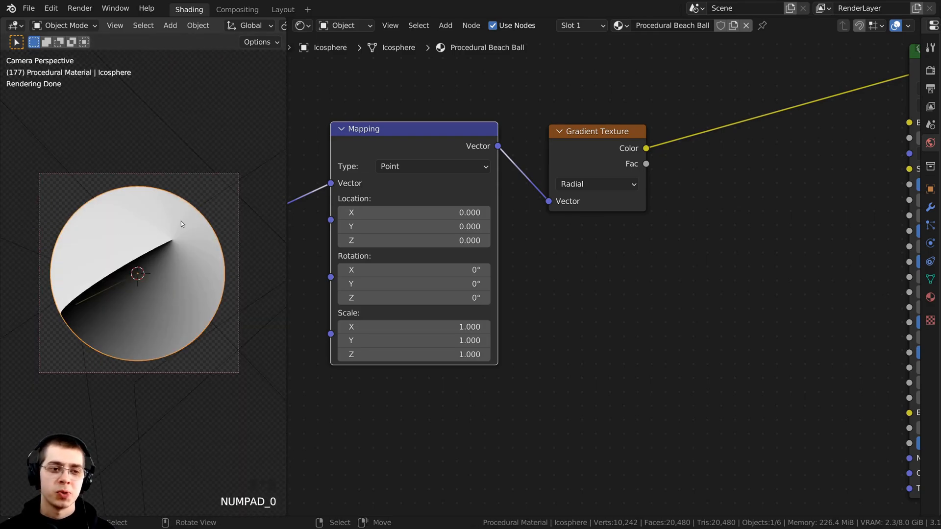
scroll(182, 220, "up", 2)
scroll(183, 204, "down", 1)
scroll(177, 206, "up", 4)
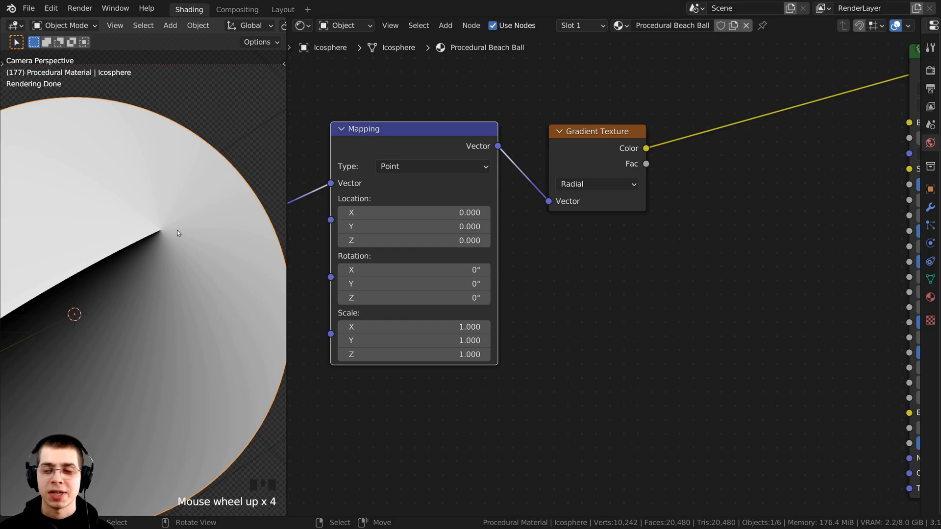
scroll(177, 230, "down", 4)
middle_click_drag(152, 260, 179, 290, "shift")
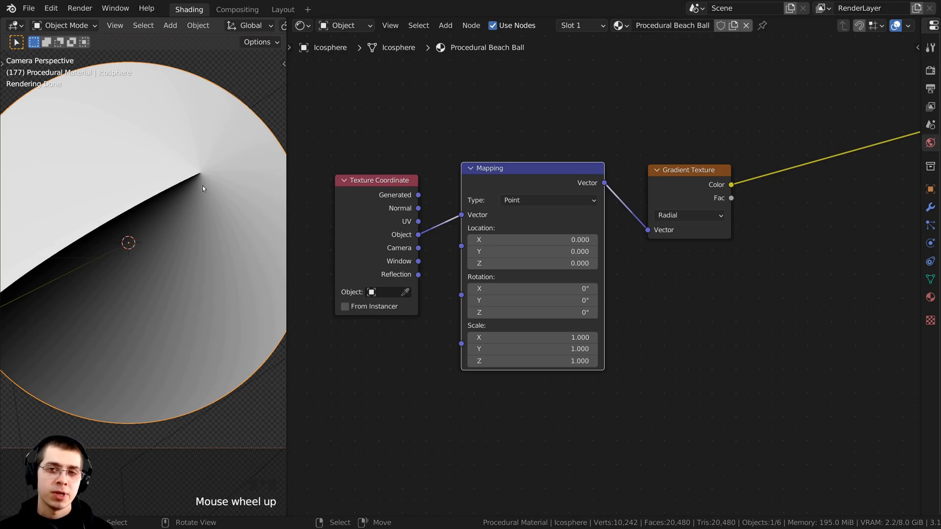
Insert a ColorRamp node on the color link directly after the Gradient Texture node
middle_click_drag(656, 206, 492, 206)
scroll(492, 205, "down", 2)
left_click_drag(539, 187, 534, 189)
key("shift+a")
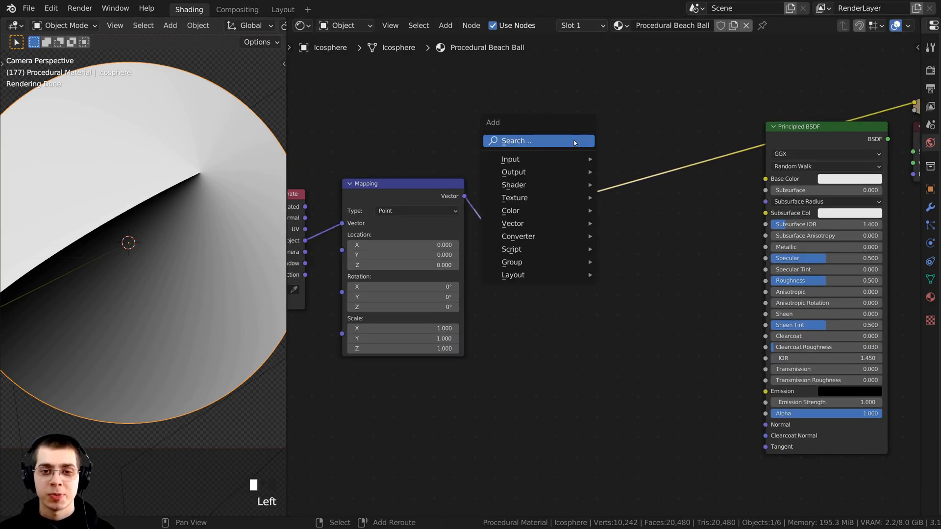
left_click(549, 141)
type("col")
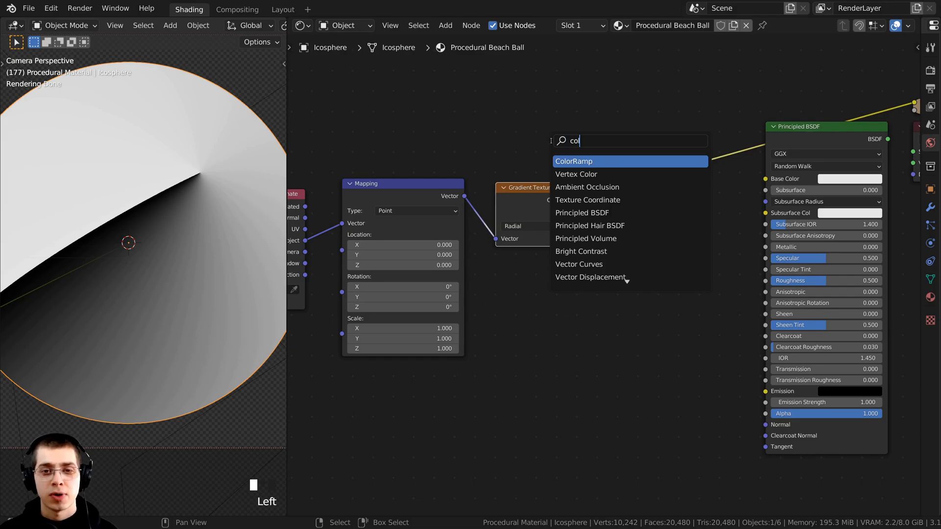
left_click(570, 162)
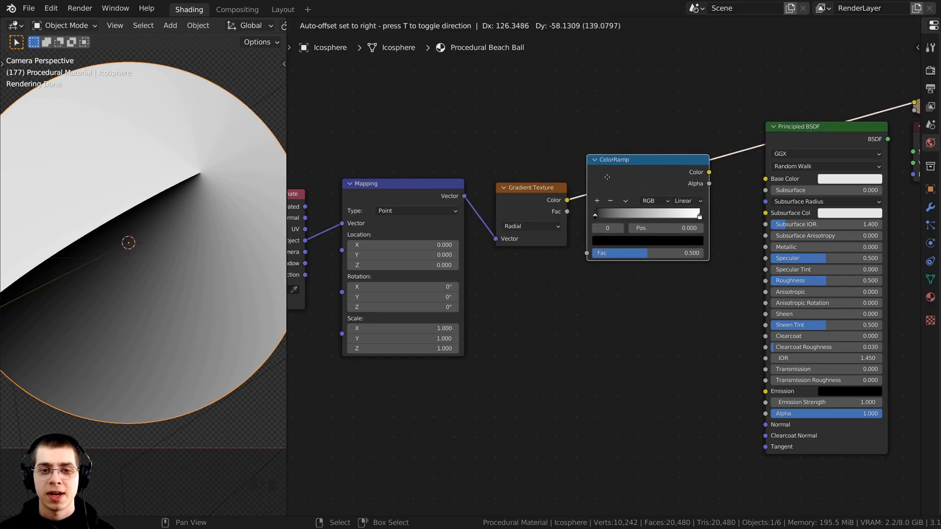
left_click(634, 183)
left_click_drag(633, 183, 611, 172)
scroll(618, 178, "up", 4)
middle_click_drag(621, 181, 552, 244)
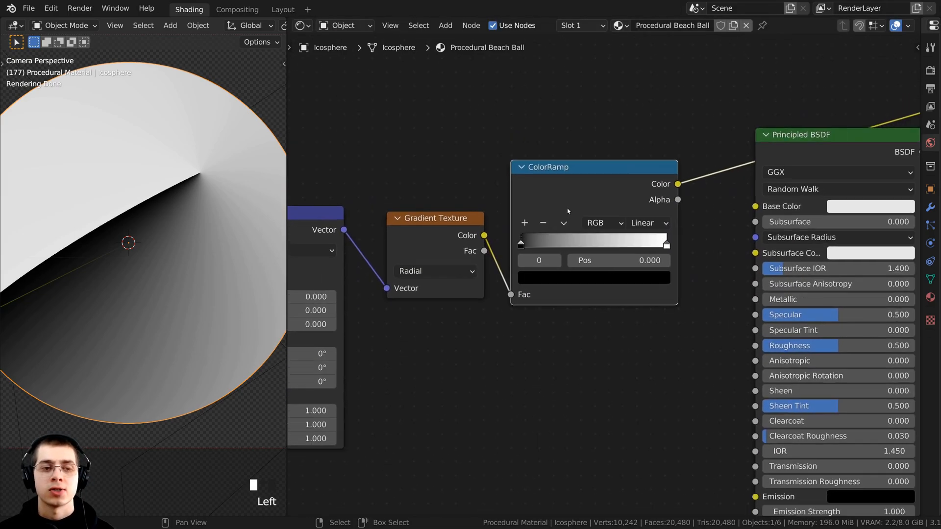
Set the ColorRamp's interpolation to Constant
scroll(598, 212, "up", 2)
middle_click_drag(651, 211, 652, 201)
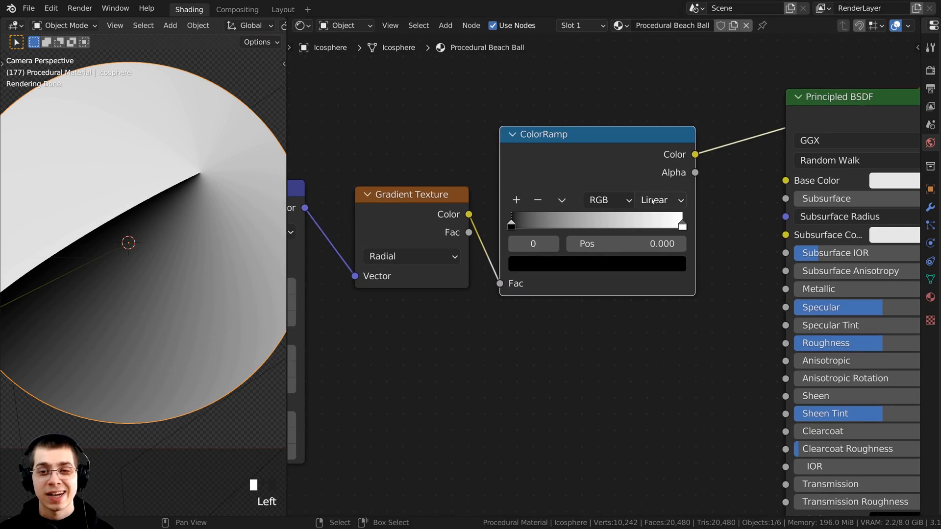
left_click(652, 201)
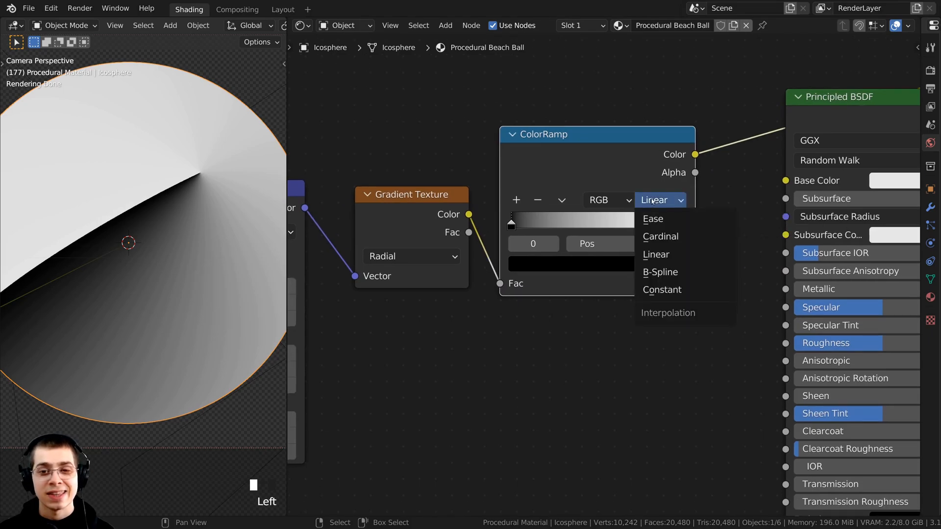
left_click(673, 289)
middle_click_drag(676, 294, 705, 307)
scroll(710, 214, "up", 1)
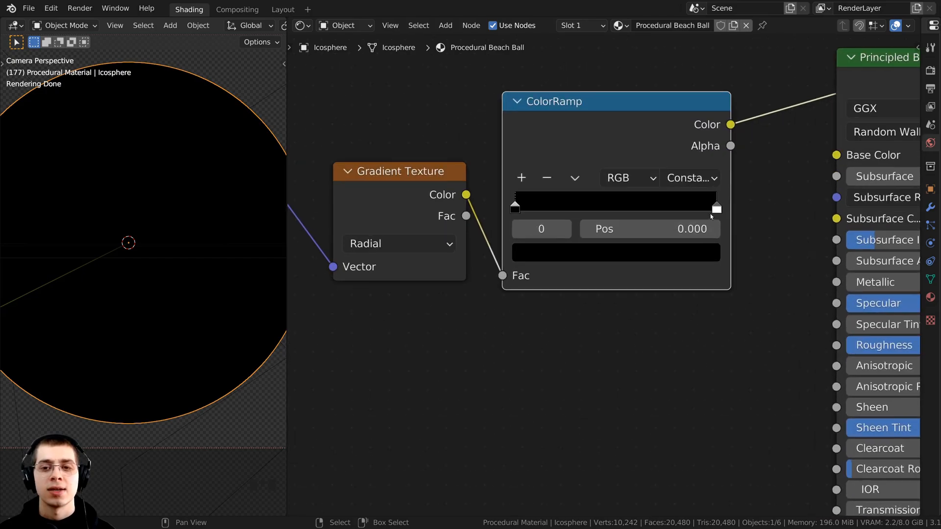
Move the ColorRamp's white stop toward the black end and set its position to 0.16
left_click(716, 209)
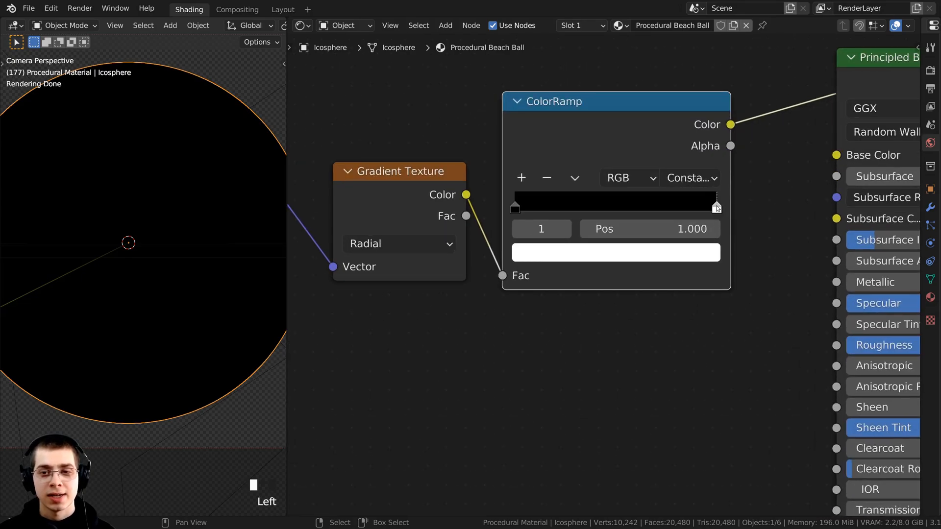
left_click_drag(716, 209, 542, 250)
middle_click_drag(242, 258, 158, 270)
scroll(436, 262, "up", 1)
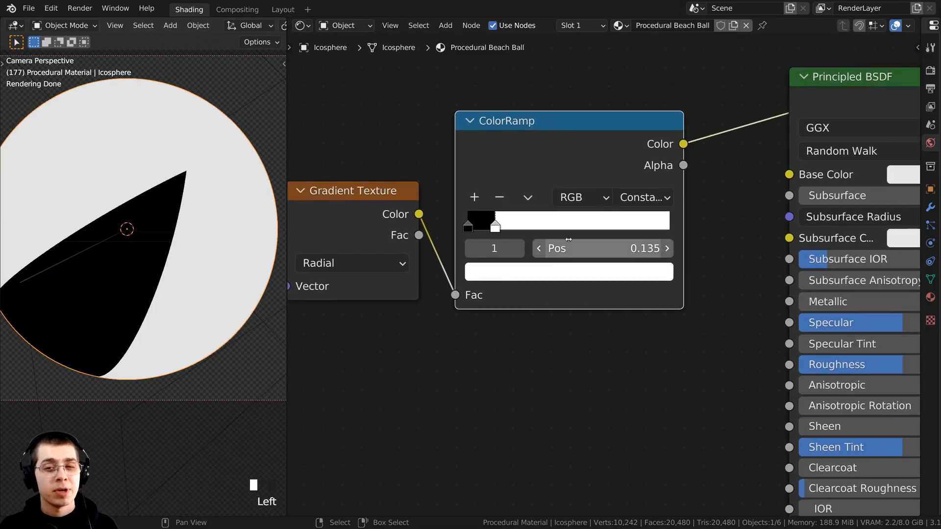
middle_click_drag(557, 224, 522, 219)
scroll(548, 206, "up", 3)
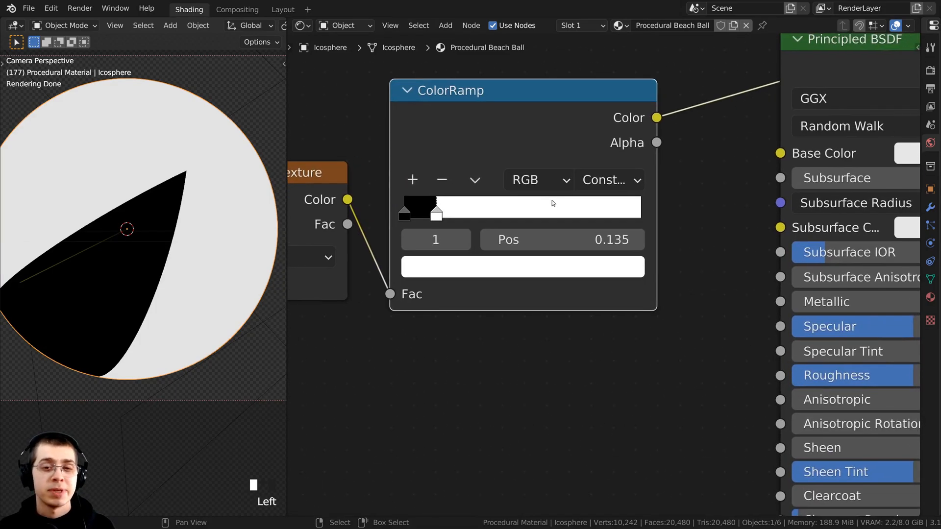
left_click_drag(422, 208, 434, 207)
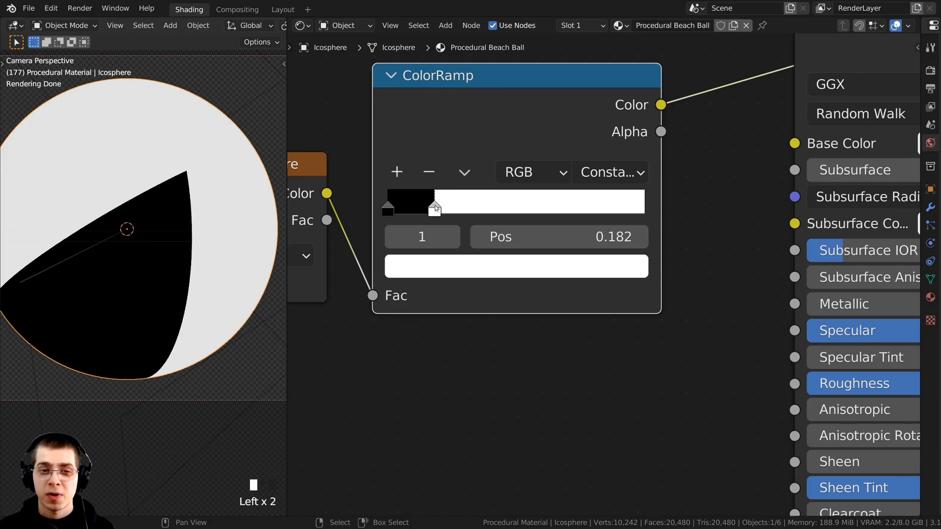
left_click(557, 243)
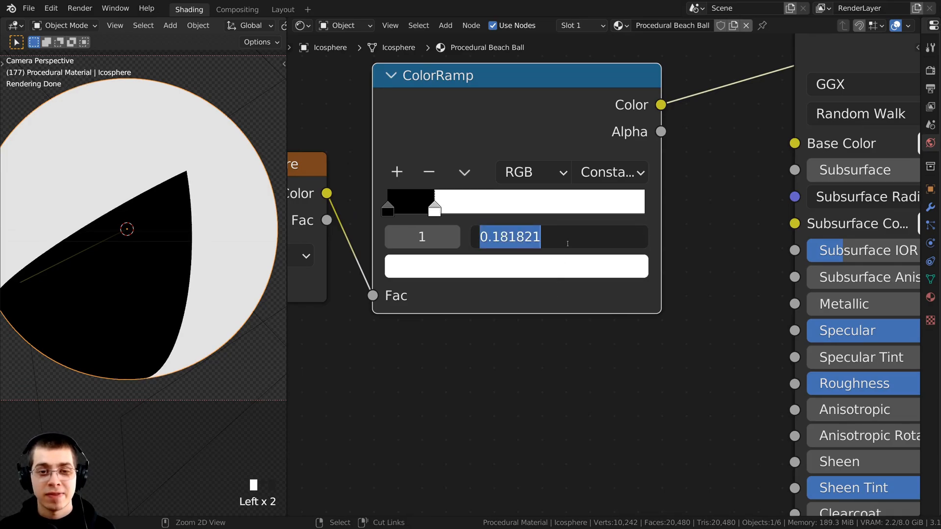
type("0.16")
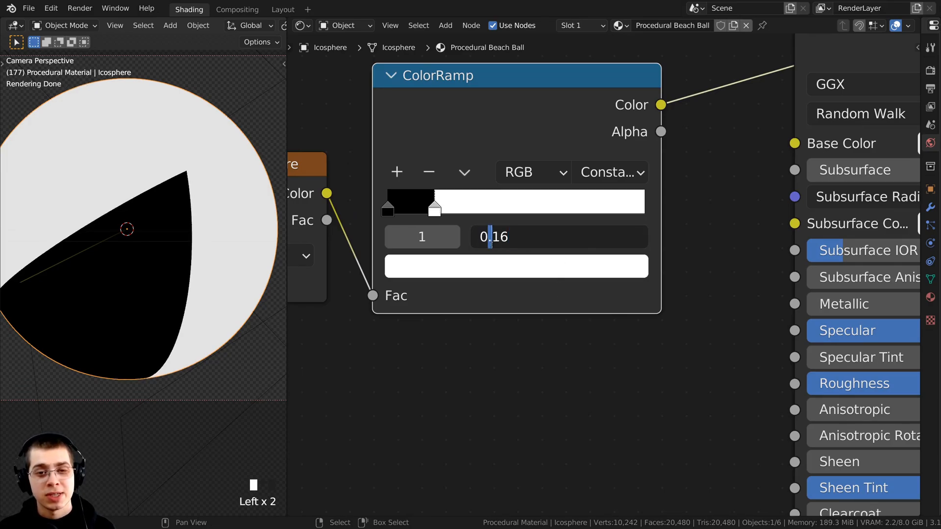
left_click_drag(494, 244, 505, 244)
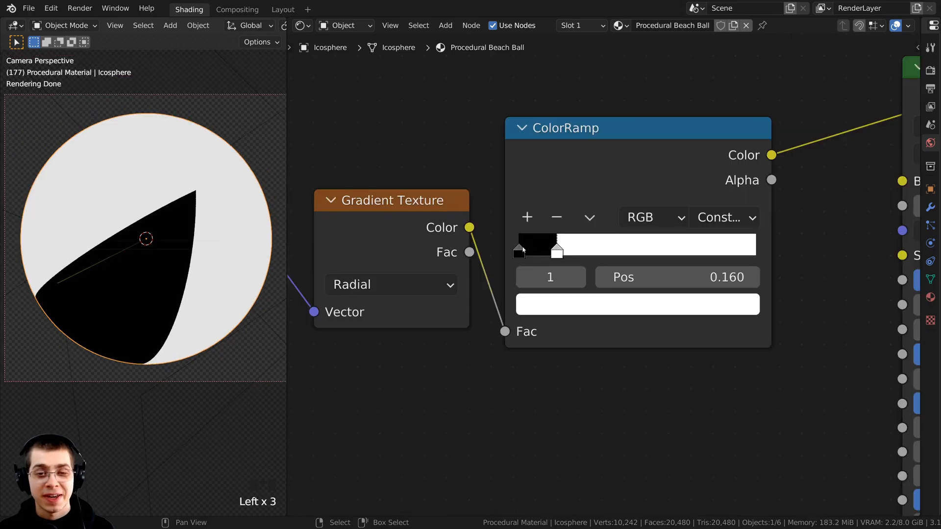
Change the ColorRamp's black stop to a fully saturated bright blue, hex 007CFF
left_click(519, 251)
scroll(545, 176, "down", 1)
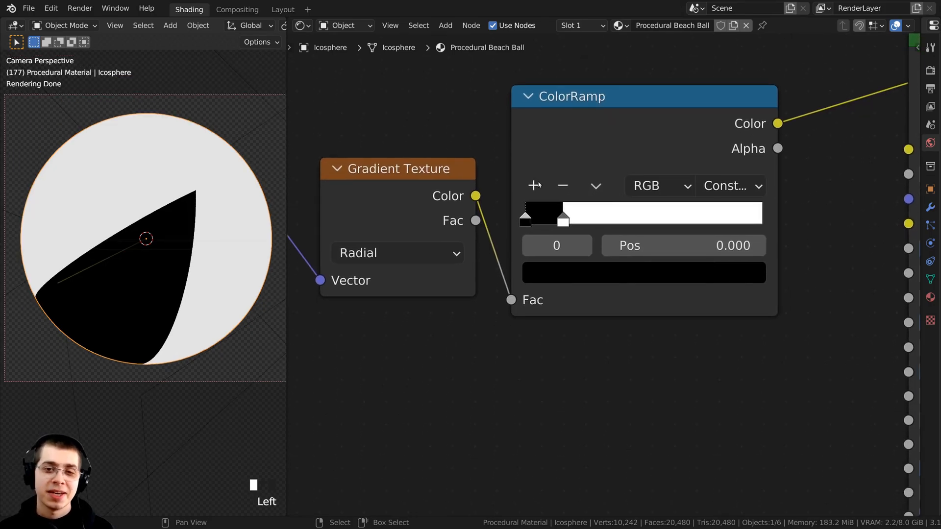
scroll(562, 277, "down", 1)
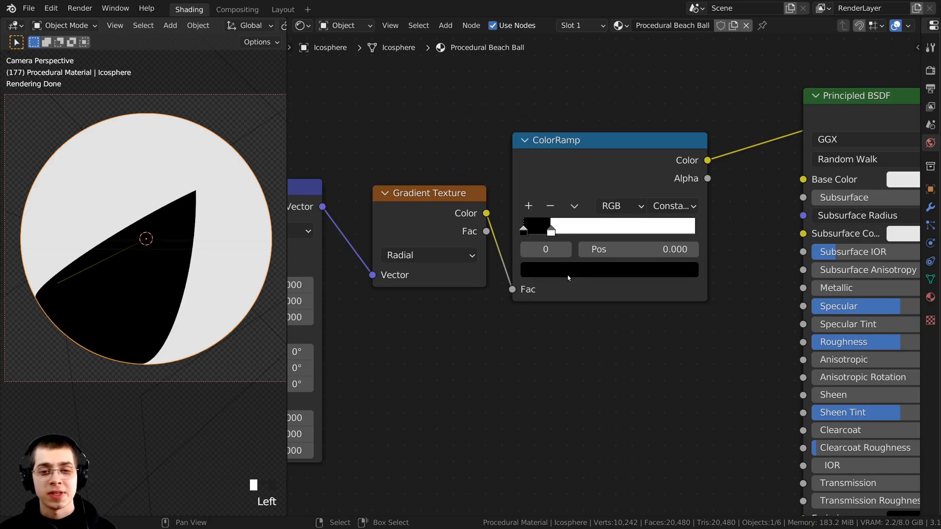
left_click(567, 270)
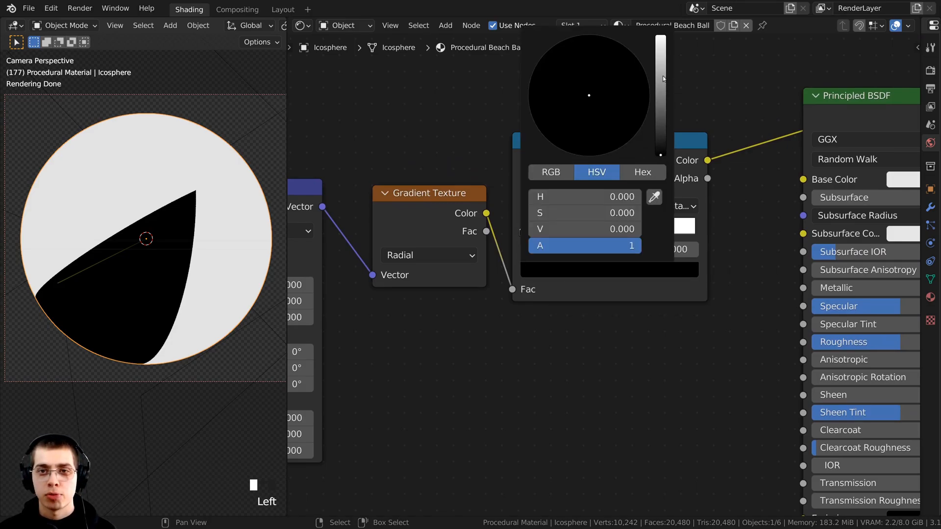
left_click_drag(663, 78, 661, 40)
left_click_drag(604, 65, 615, 52)
scroll(609, 54, "up", 1)
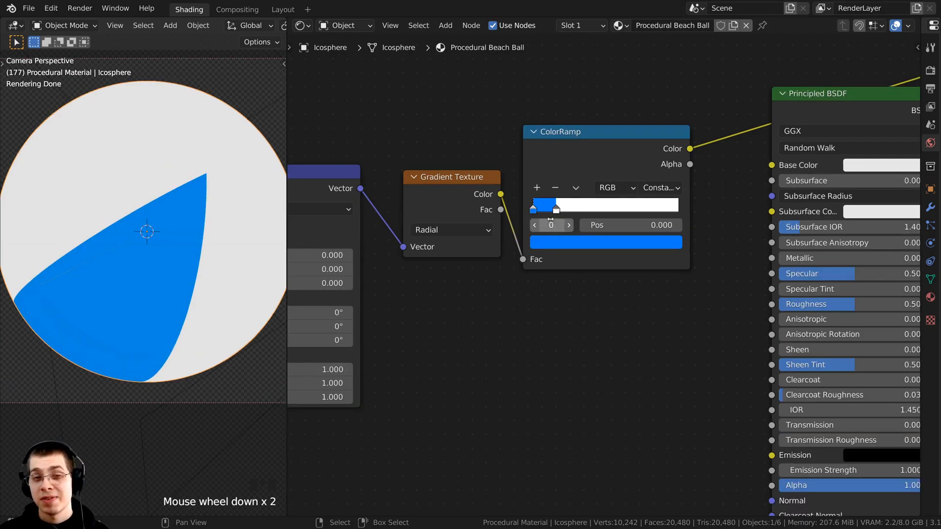
Display the blue stop's color as a hex value and look at the blue segment on the whole ball
scroll(549, 229, "up", 3)
middle_click_drag(550, 230, 545, 262)
left_click(557, 270)
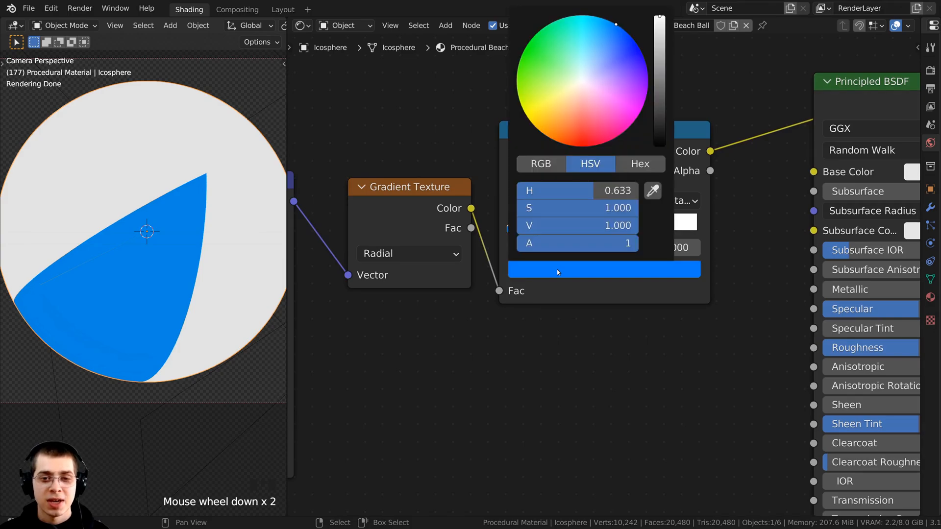
left_click(621, 165)
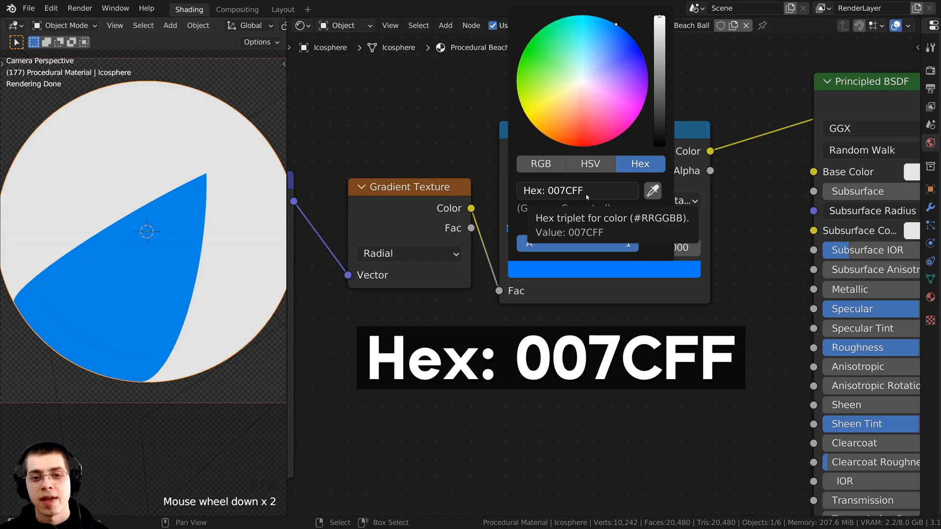
scroll(195, 281, "down", 1)
middle_click_drag(179, 237, 178, 251, "shift")
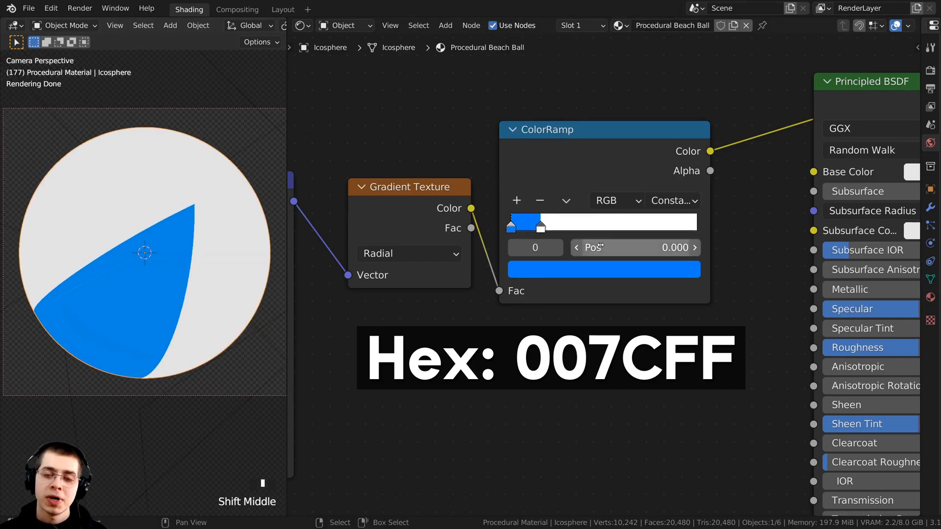
Select the ColorRamp's white stop and check its color in the color picker
scroll(600, 245, "down", 7)
middle_click_drag(596, 212, 567, 289, "shift")
scroll(587, 208, "up", 9)
left_click(566, 288)
left_click(608, 338)
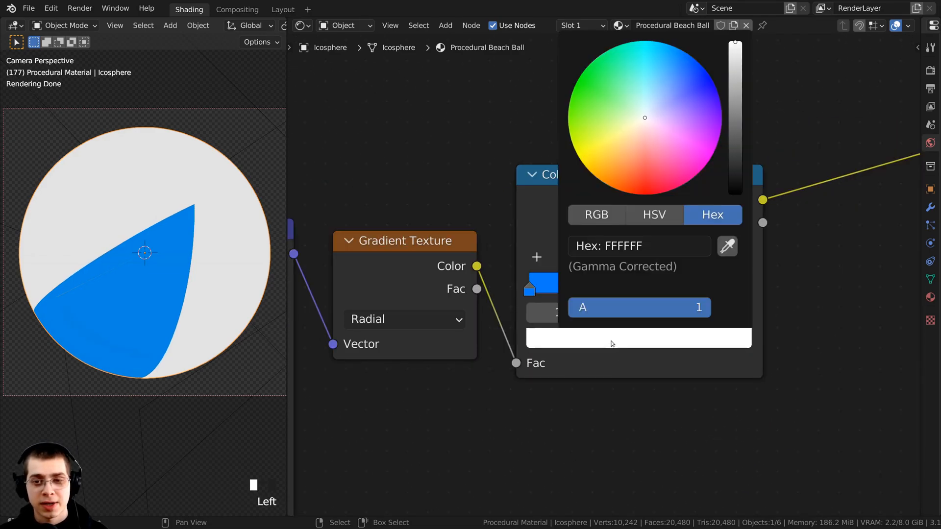
left_click(735, 49)
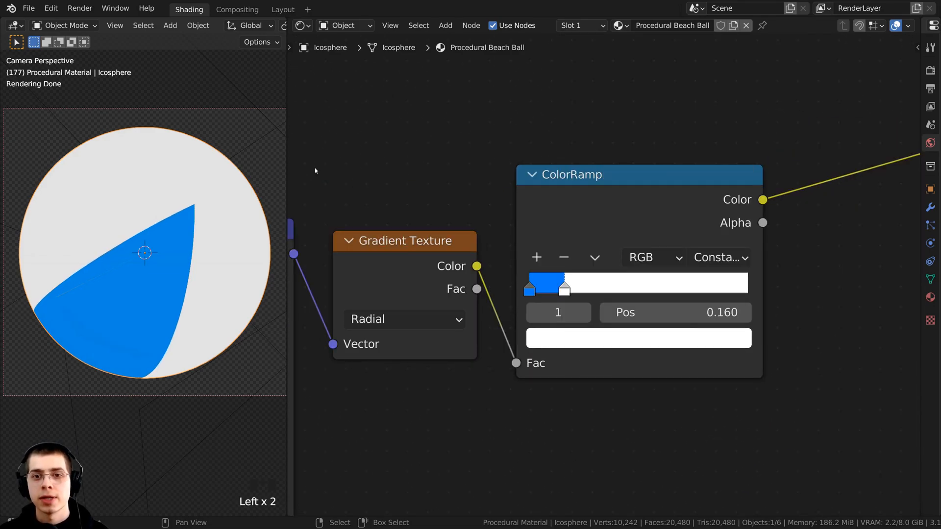
Try rotating the texture around Z in the Mapping node to see the blue segment turn, and undo it
scroll(478, 273, "down", 4)
middle_click_drag(478, 272, 525, 243)
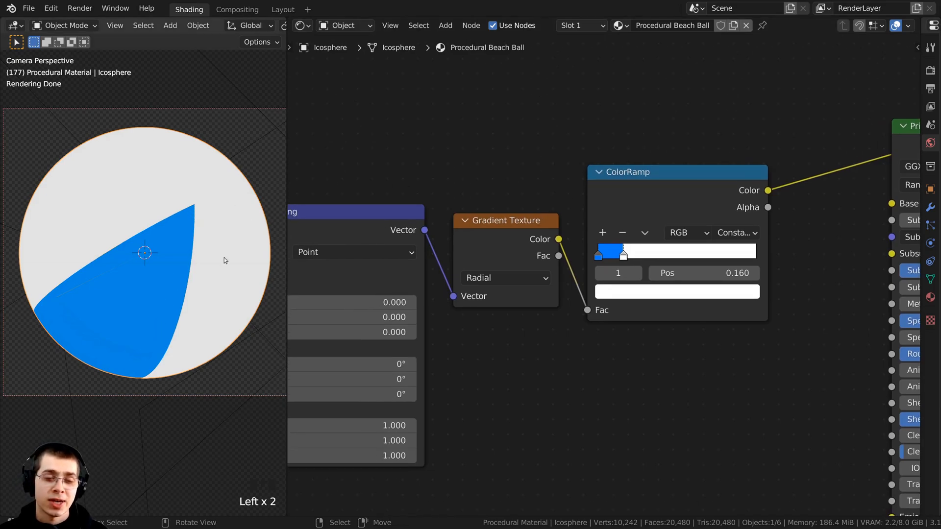
scroll(591, 240, "up", 1)
middle_click_drag(591, 240, 640, 216)
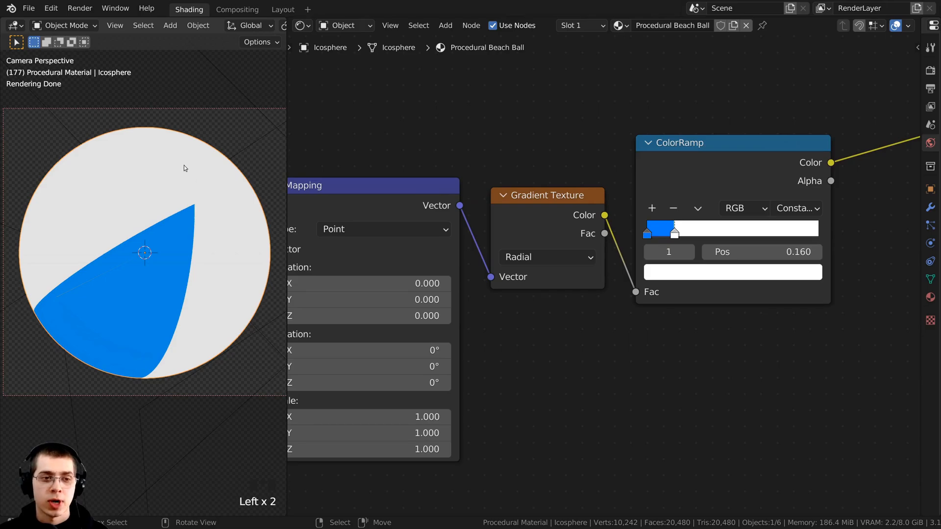
scroll(567, 275, "down", 4)
middle_click_drag(567, 275, 590, 254)
left_click_drag(422, 202, 422, 197)
scroll(406, 314, "up", 1)
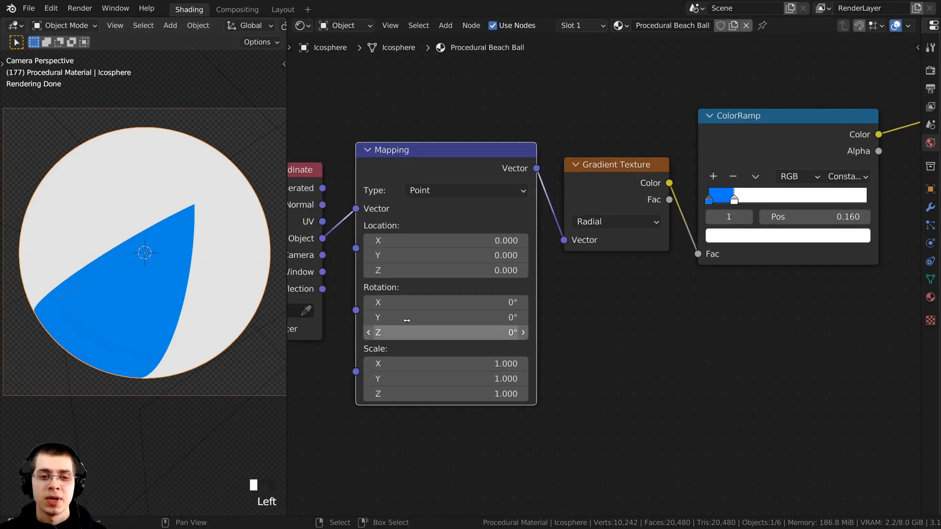
left_click_drag(387, 332, 480, 332)
key("ctrl+z")
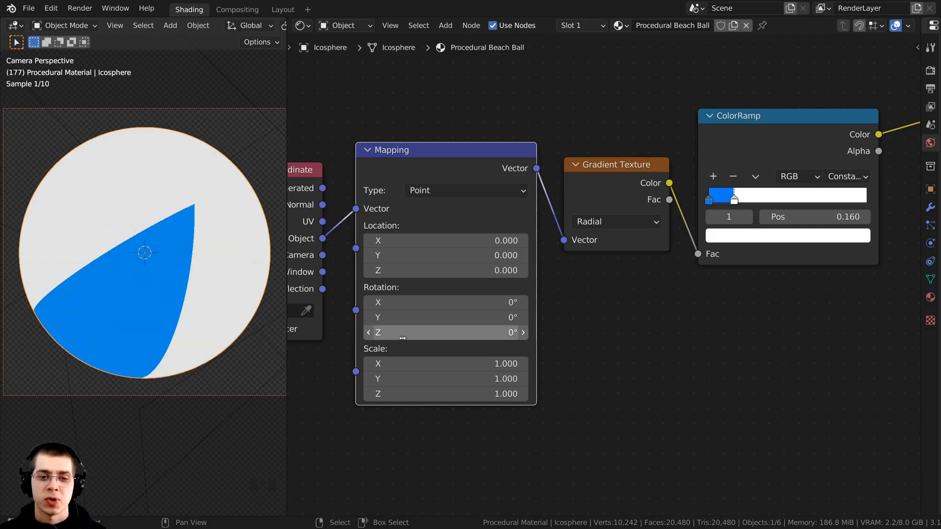
Try the Mapping node's rotation once more on the blue segment and undo the change
scroll(547, 211, "down", 3)
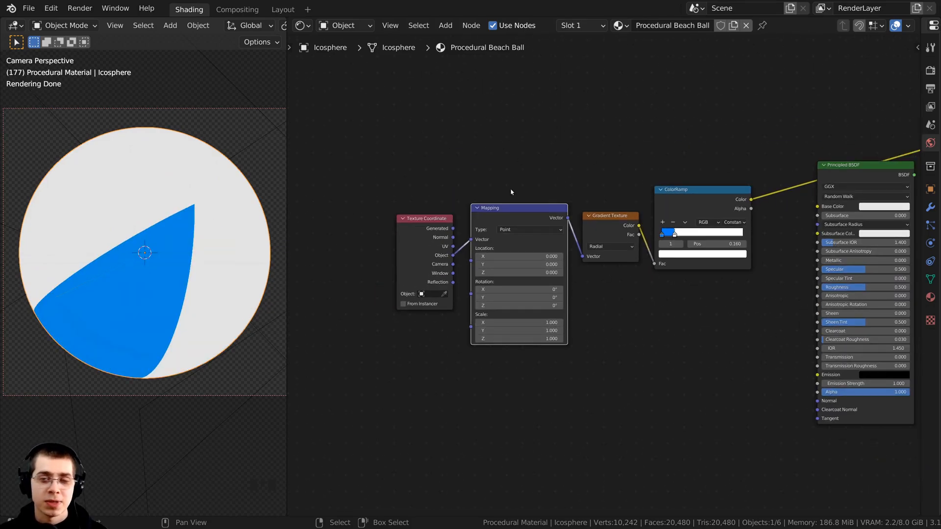
scroll(480, 216, "up", 2)
left_click_drag(475, 320, 509, 320)
key("ctrl+z")
scroll(479, 297, "down", 2)
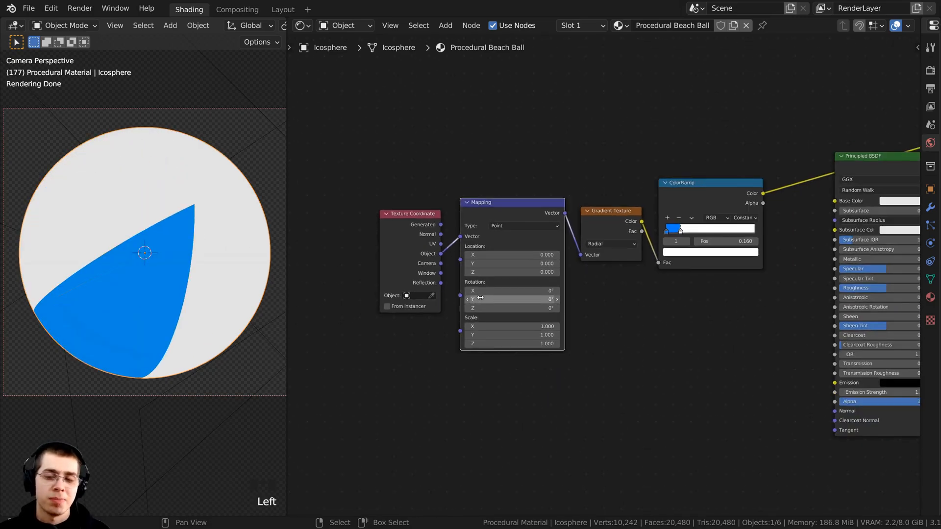
Collapse the Mapping node and make its collapsed bar narrower
scroll(483, 296, "up", 2)
left_click_drag(435, 182, 433, 177)
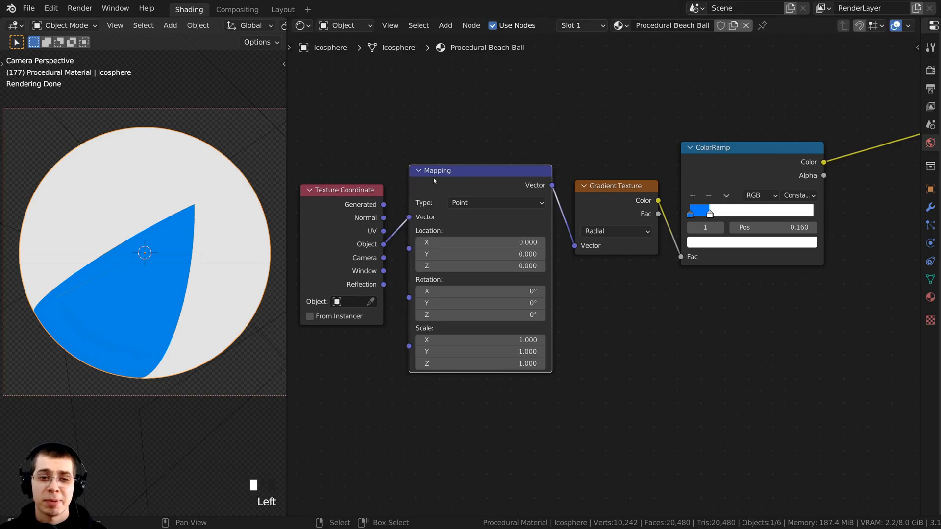
scroll(439, 181, "down", 3)
scroll(439, 182, "up", 5)
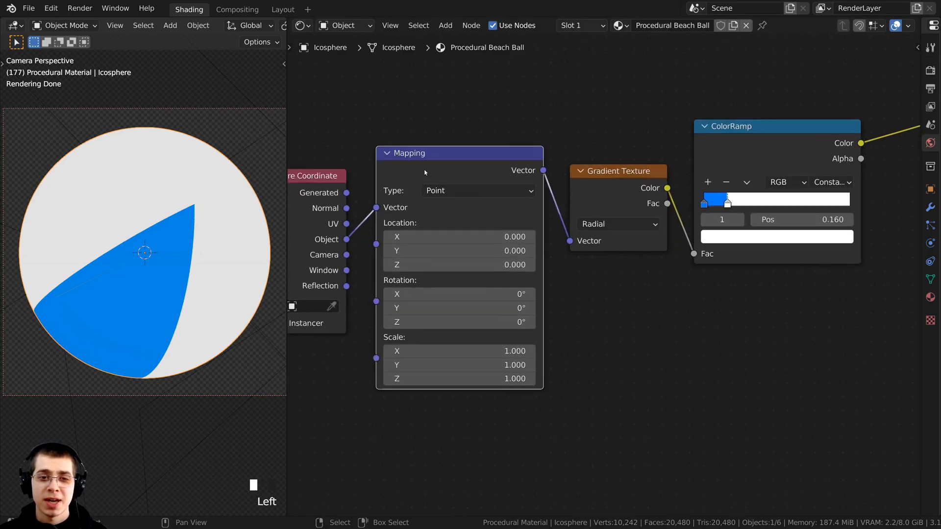
left_click(386, 158)
scroll(506, 216, "down", 2)
scroll(527, 199, "up", 3)
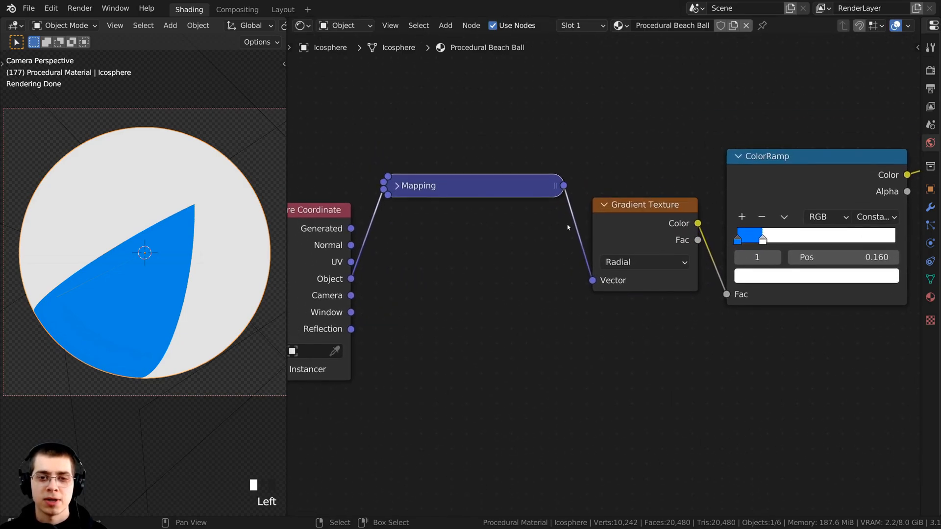
left_click_drag(555, 186, 512, 186)
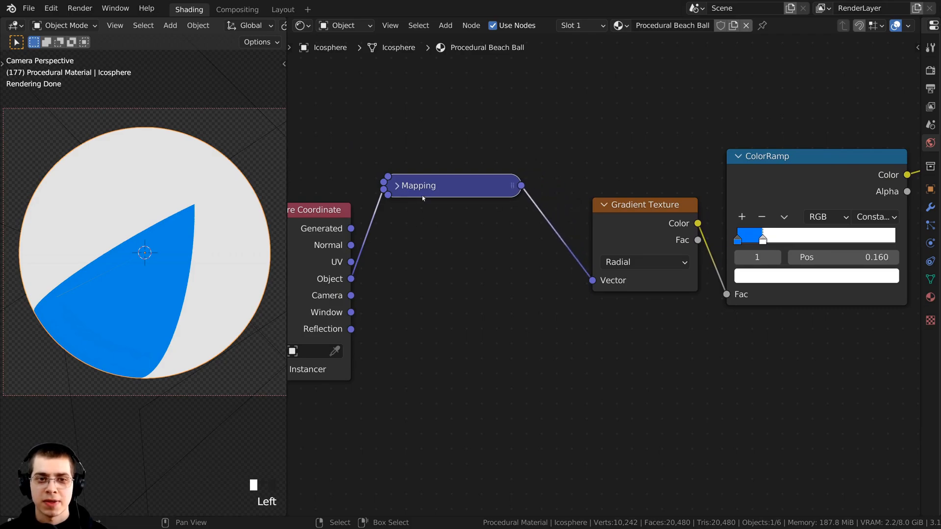
Move the collapsed Mapping node down into line between the Texture Coordinate and Gradient Texture nodes
left_click_drag(432, 185, 479, 260)
scroll(479, 261, "down", 3)
middle_click_drag(479, 260, 426, 250)
left_click(489, 248)
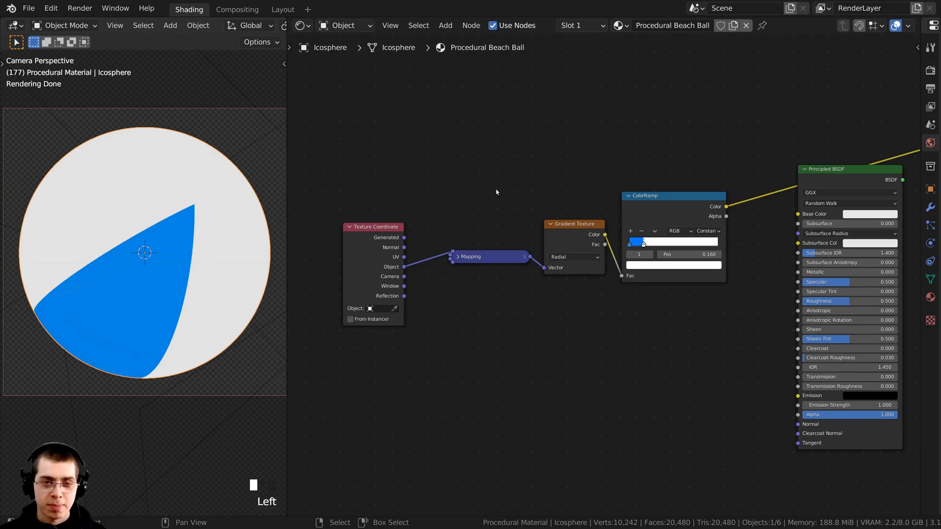
Select the Mapping, Gradient Texture and ColorRamp nodes together
key("b")
left_click_drag(433, 112, 751, 362)
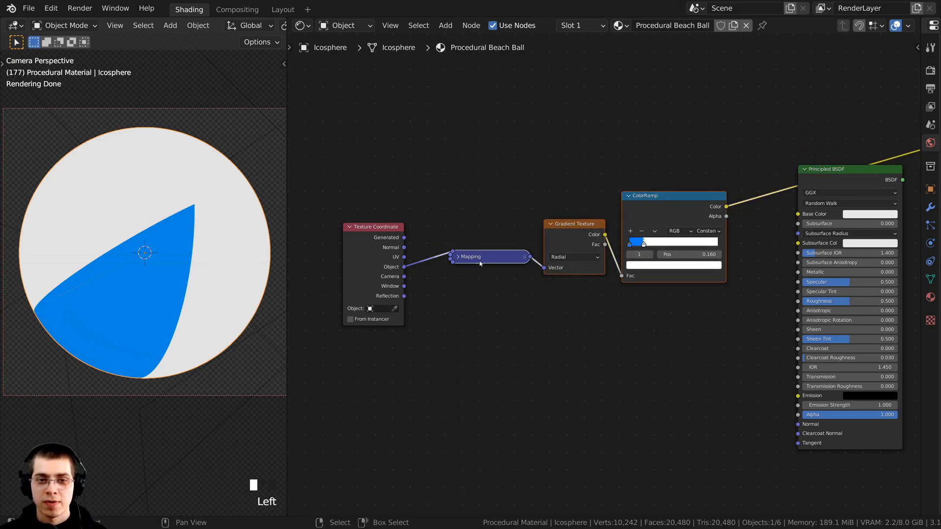
key("ctrl+z")
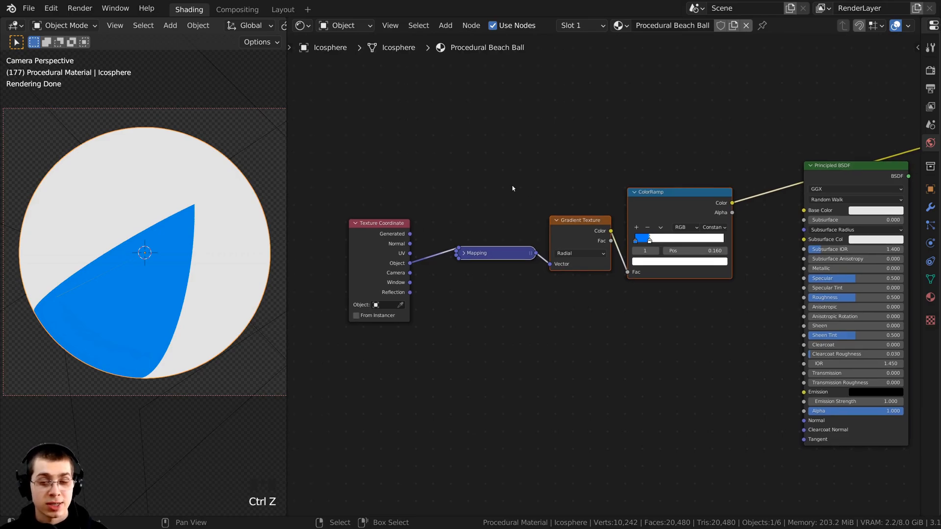
scroll(534, 189, "up", 2)
scroll(565, 192, "down", 2)
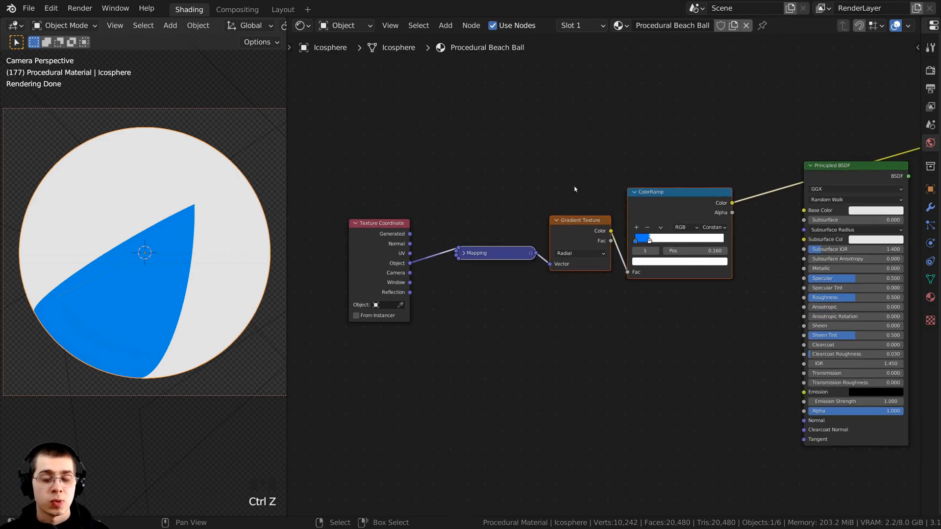
scroll(574, 189, "up", 1)
middle_click_drag(575, 182, 575, 174)
Try a plain duplicate of the three selected nodes below the originals and undo it
key("shift+d")
left_click(576, 269)
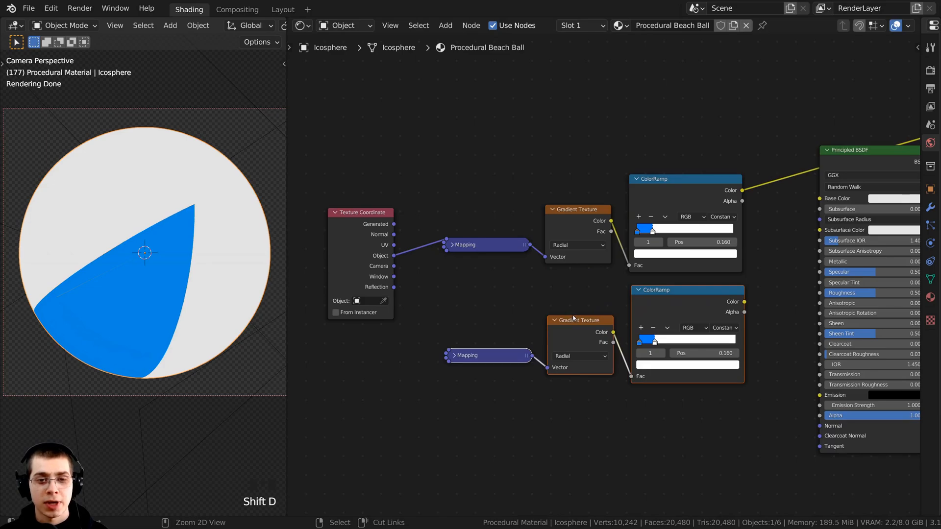
key("ctrl+z")
Duplicate the three selected nodes with their incoming Texture Coordinate link kept, placing the copies below the originals
key("ctrl+shift+d")
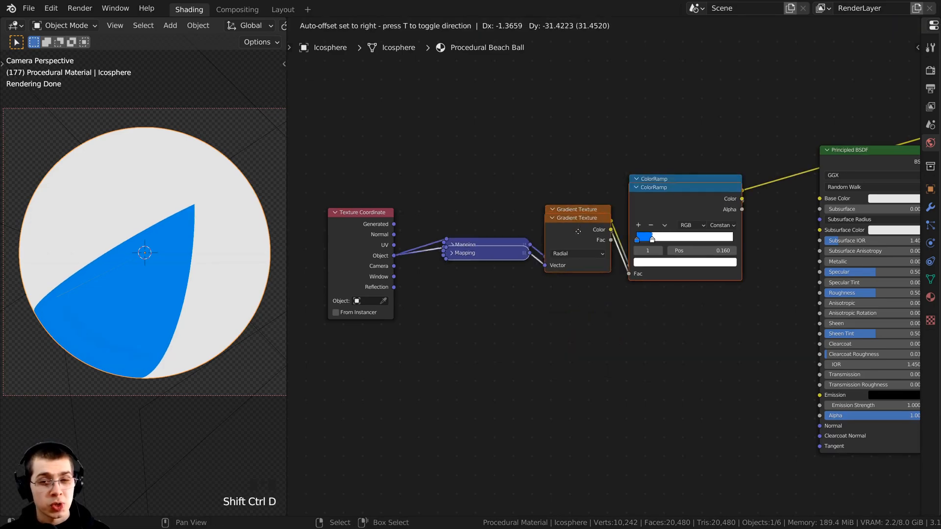
left_click(579, 336)
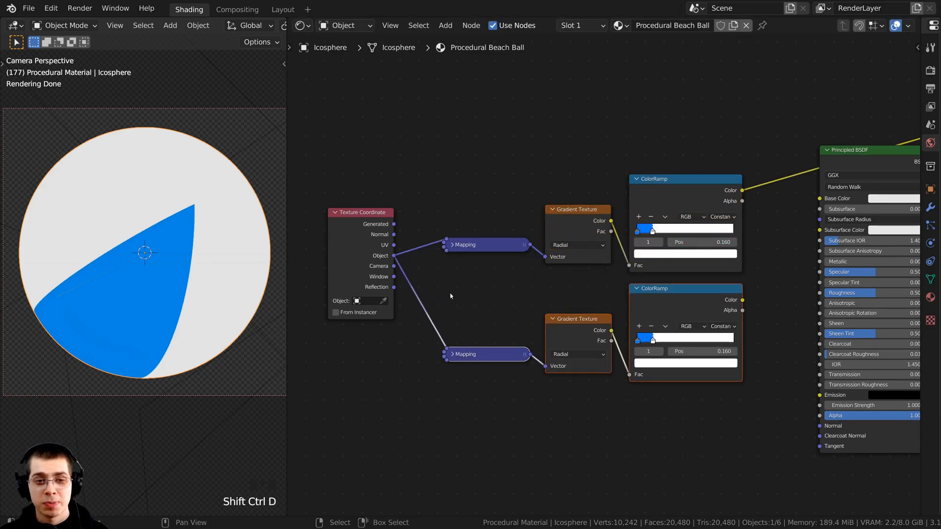
middle_click_drag(366, 260, 398, 232)
left_click_drag(373, 223, 359, 225)
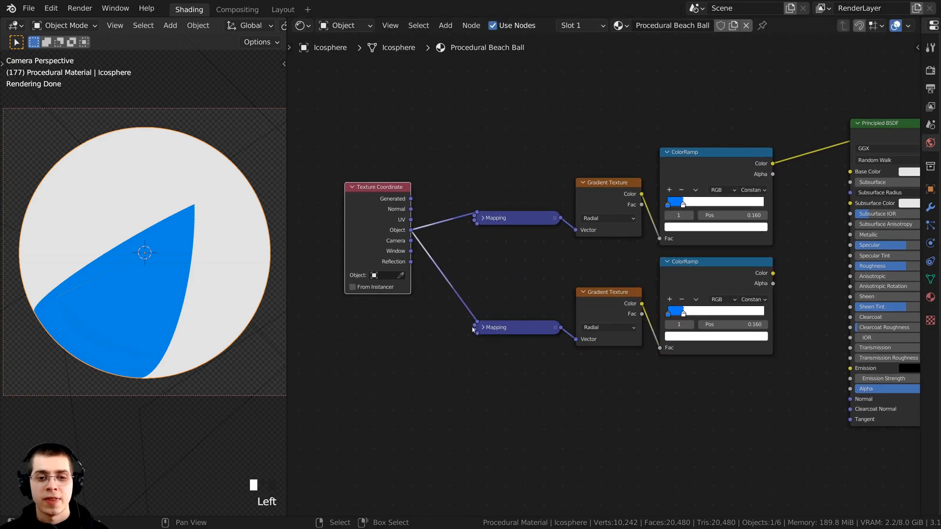
Expand the duplicated Mapping node, shift it up slightly, and preview the duplicated ColorRamp on the ball
left_click(482, 327)
left_click_drag(485, 328, 482, 304)
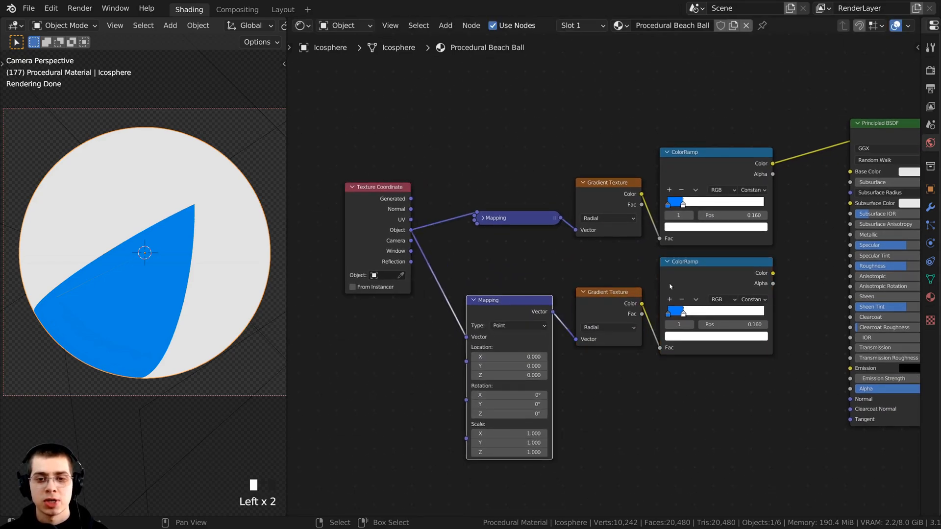
middle_click_drag(724, 277, 591, 270)
scroll(590, 270, "up", 1)
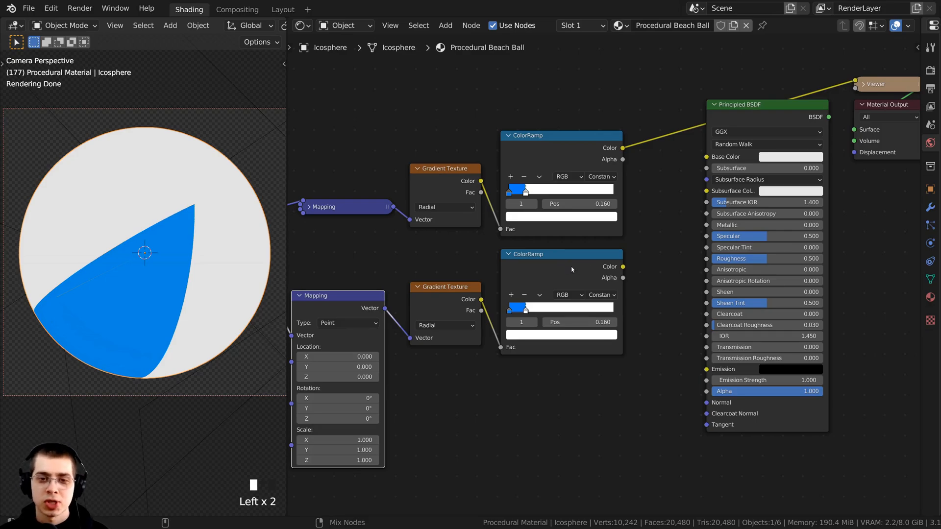
left_click(567, 269, "ctrl+shift")
key("KP_Decimal")
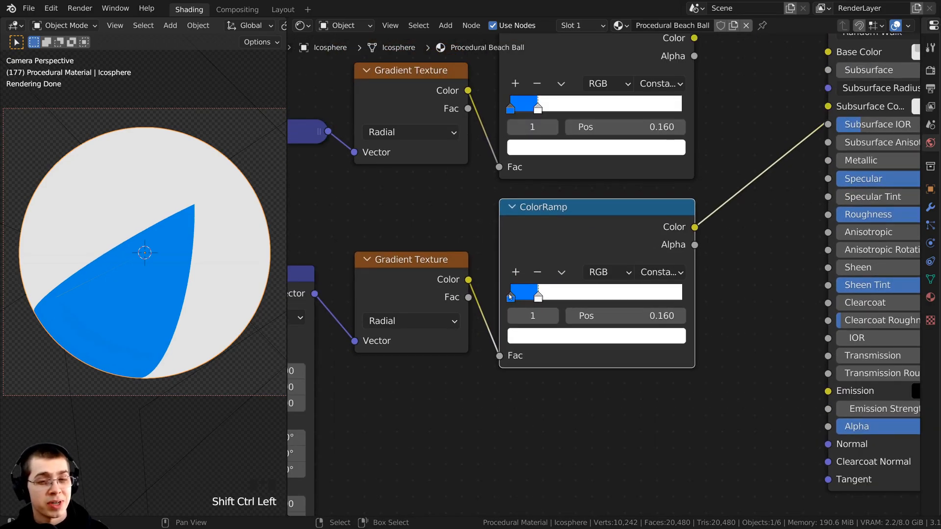
Change the duplicated ColorRamp's blue stop to red, hex FF0A00
left_click(510, 296)
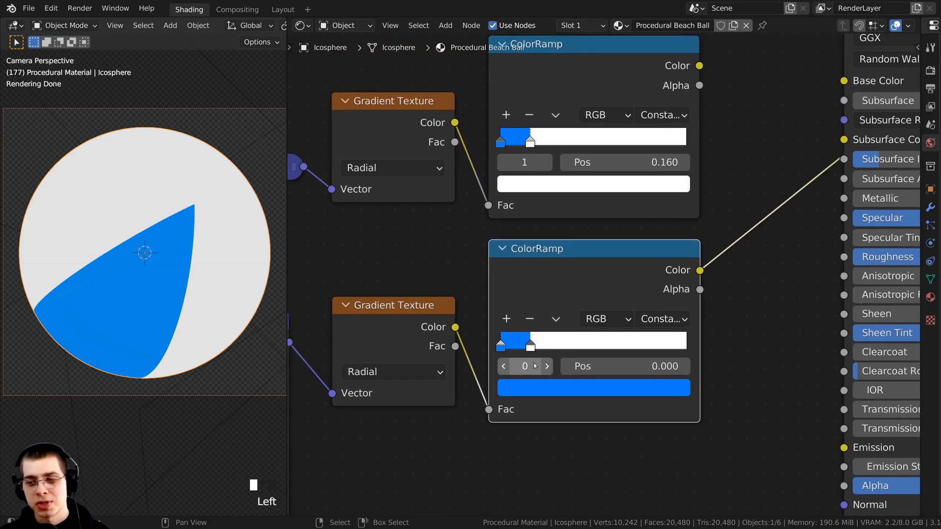
left_click(556, 387)
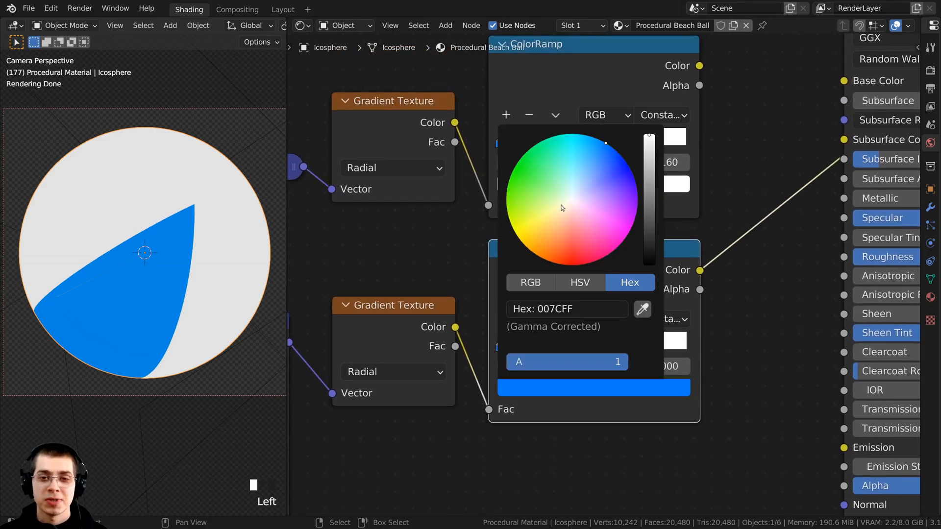
left_click_drag(606, 143, 569, 265)
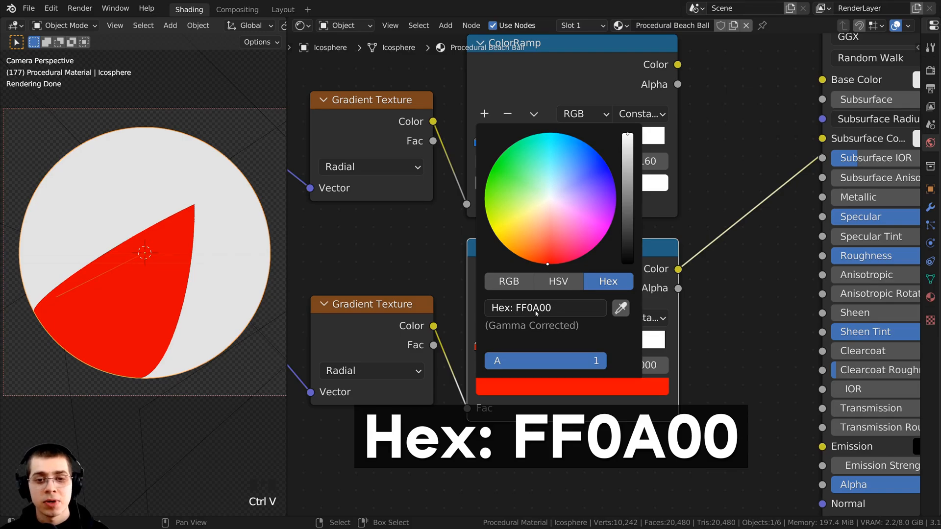
scroll(637, 352, "down", 3)
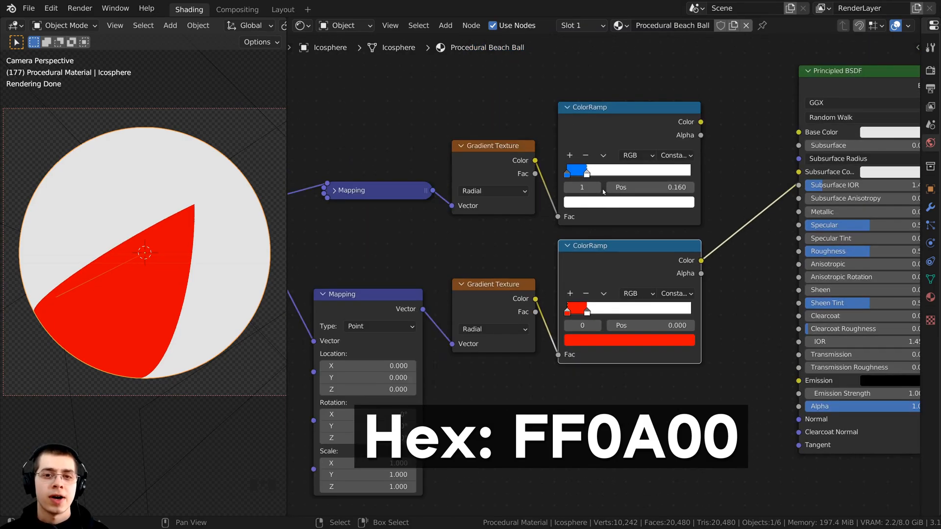
Preview the blue ColorRamp on the ball and switch the preview back to the red one to compare their segments
left_click(620, 137, "ctrl+shift")
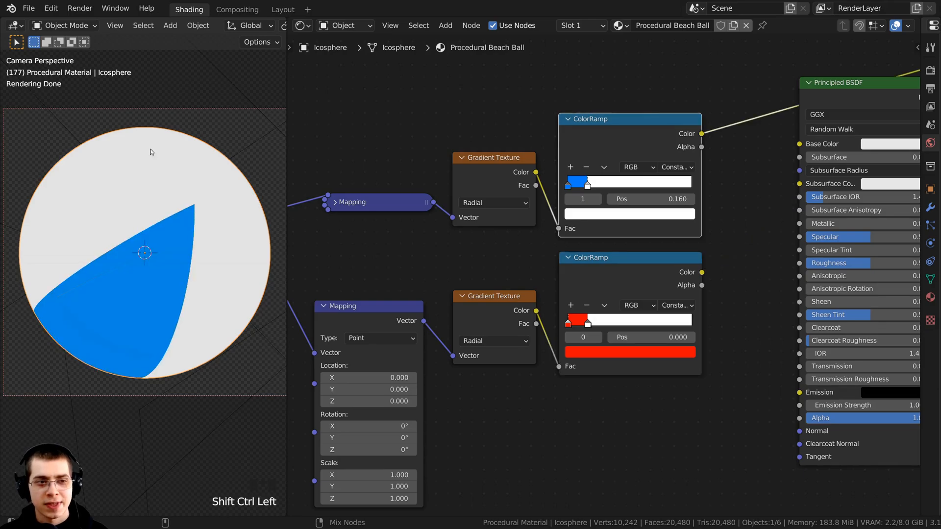
middle_click_drag(705, 279, 698, 275)
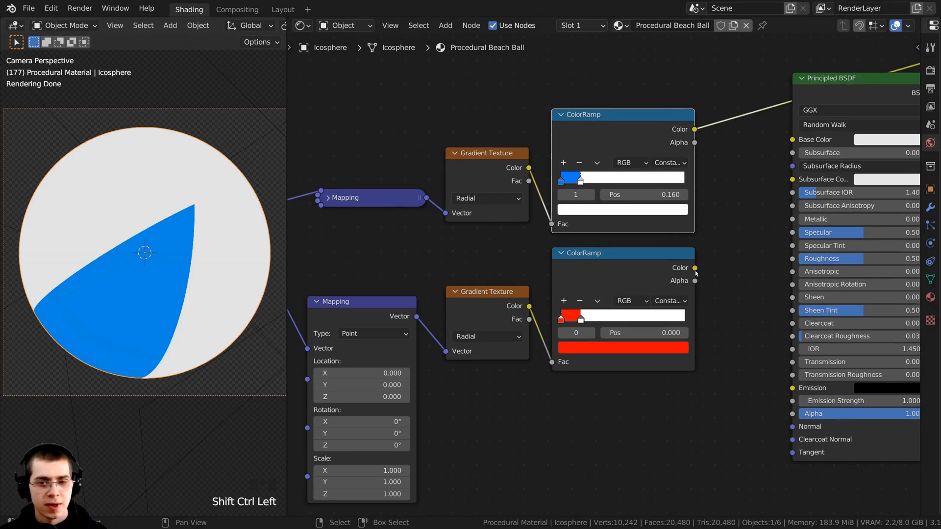
left_click(602, 271, "ctrl+shift")
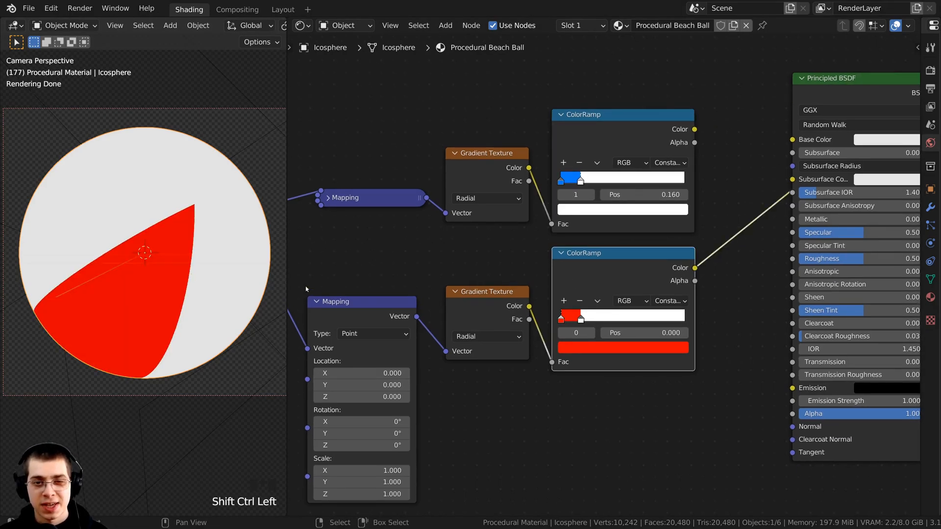
Try rotating the red segment around Z in the duplicated Mapping node and cancel the change
middle_click_drag(518, 363, 605, 281)
scroll(605, 281, "down", 1)
scroll(605, 281, "up", 1)
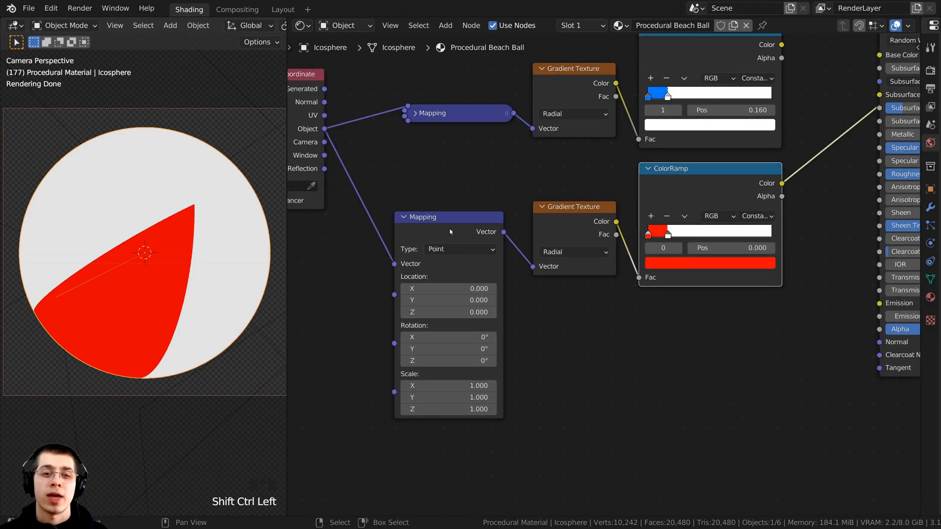
left_click_drag(451, 233, 457, 218)
middle_click_drag(457, 217, 474, 253)
scroll(474, 253, "down", 1)
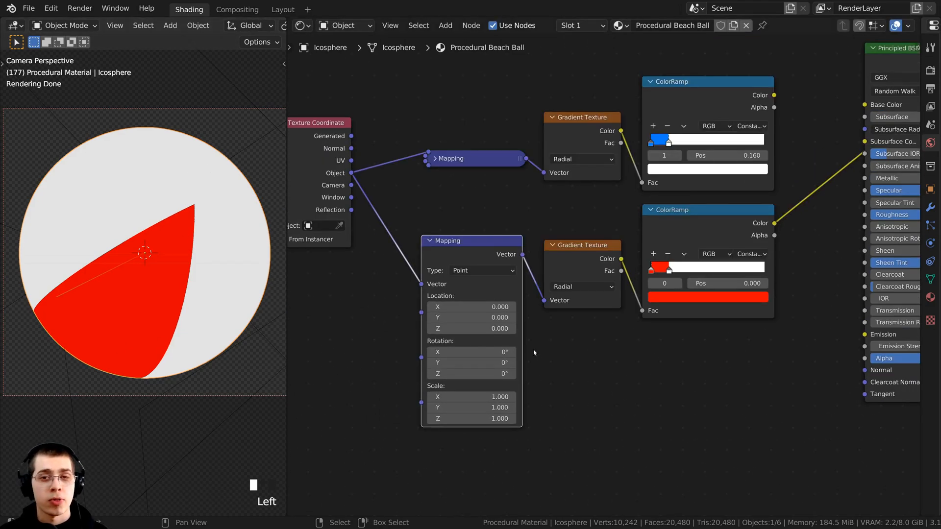
scroll(437, 382, "up", 1)
left_click_drag(440, 395, 510, 395)
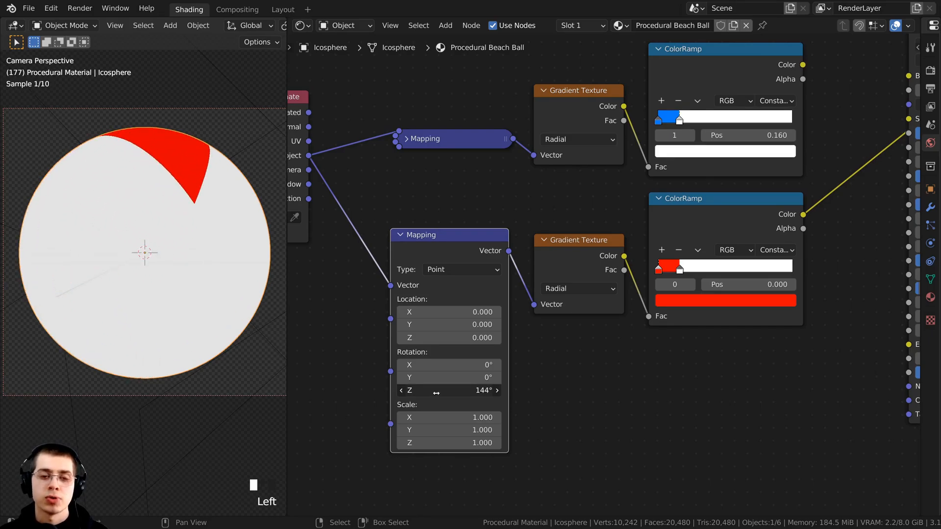
right_click(434, 393)
middle_click_drag(454, 367, 446, 355)
Switch to the calculator and divide 360 by 3 to find the rotation spacing for three segments
key("alt+Tab")
left_click_drag(681, 116, 629, 118)
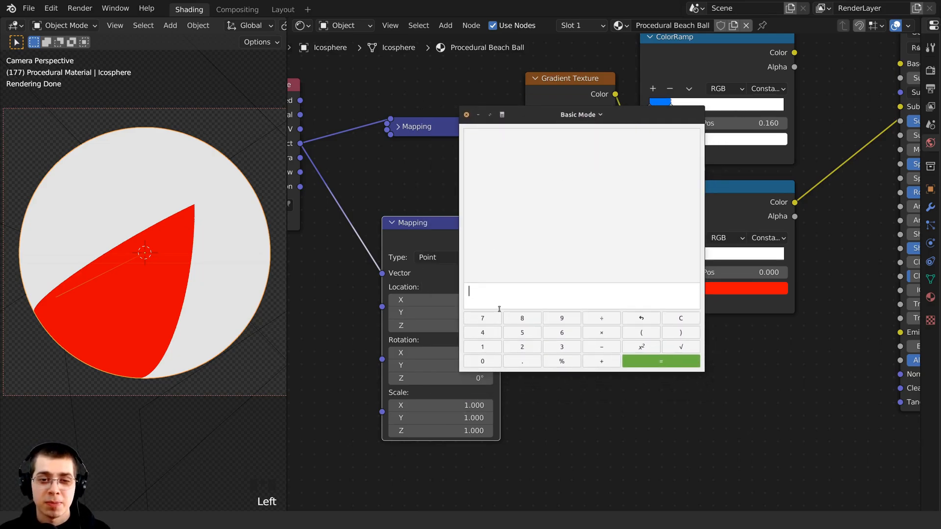
left_click(563, 347)
left_click(561, 333)
left_click(482, 361)
double_click(480, 290)
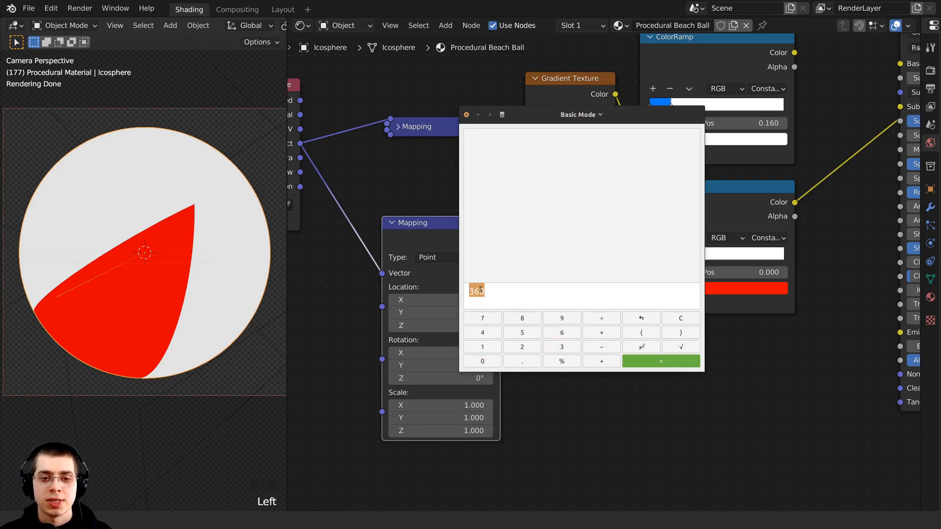
left_click(509, 288)
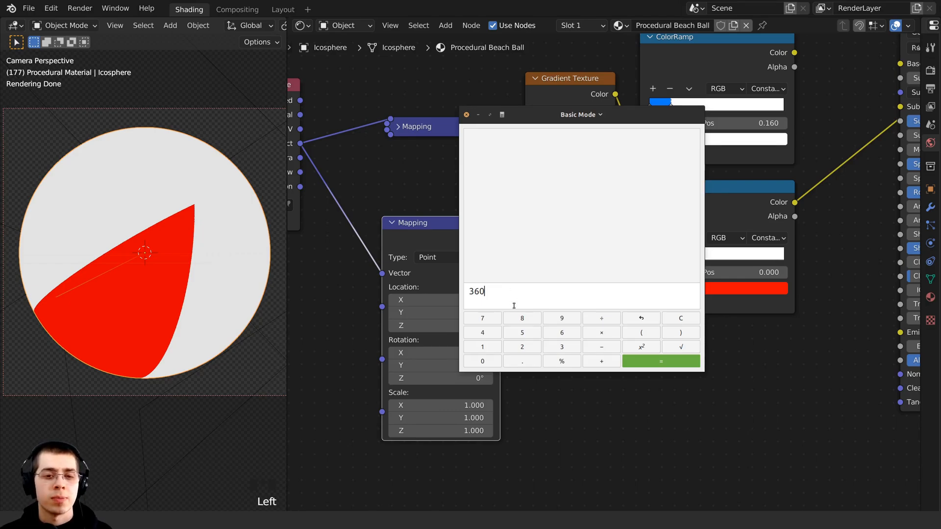
left_click_drag(514, 305, 464, 281)
left_click(568, 287)
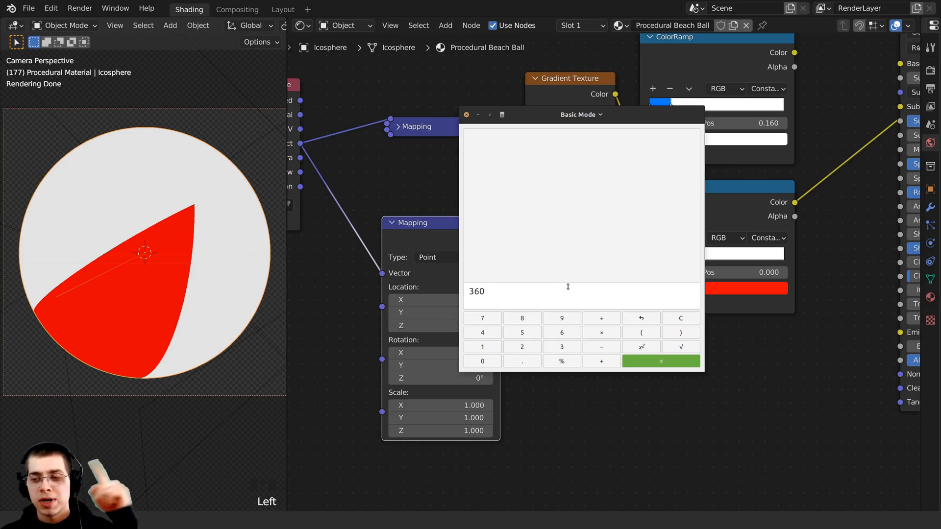
left_click(601, 320)
left_click(559, 347)
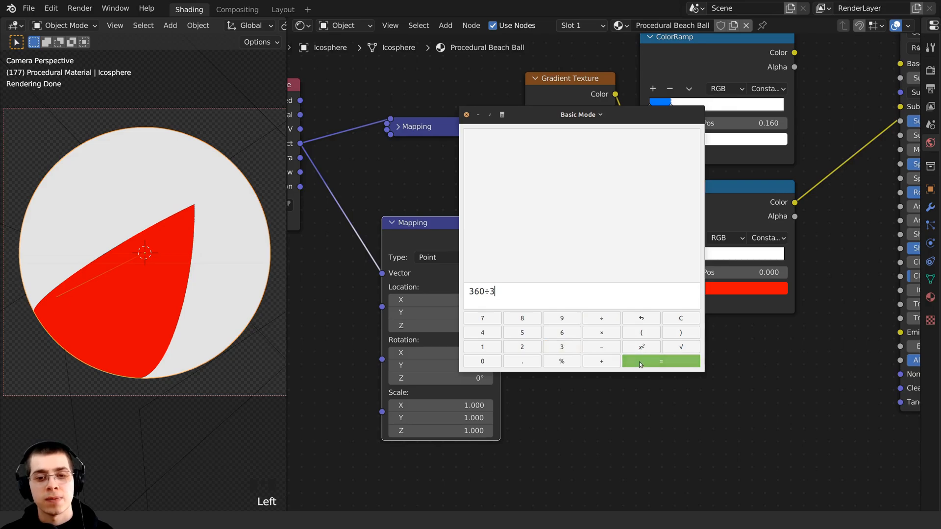
left_click(657, 362)
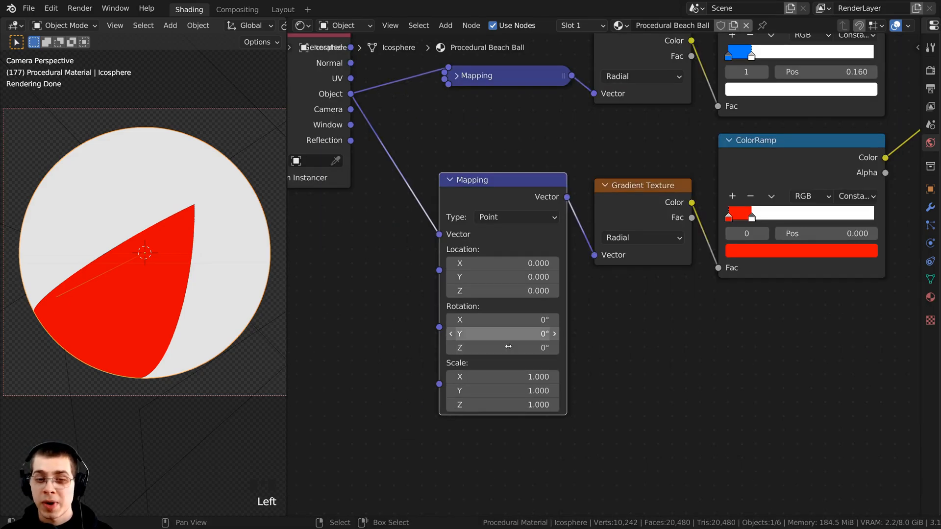
Back in Blender, set the duplicated Mapping node's Z rotation to 120°
middle_click_drag(508, 347, 470, 308)
scroll(460, 308, "up", 2)
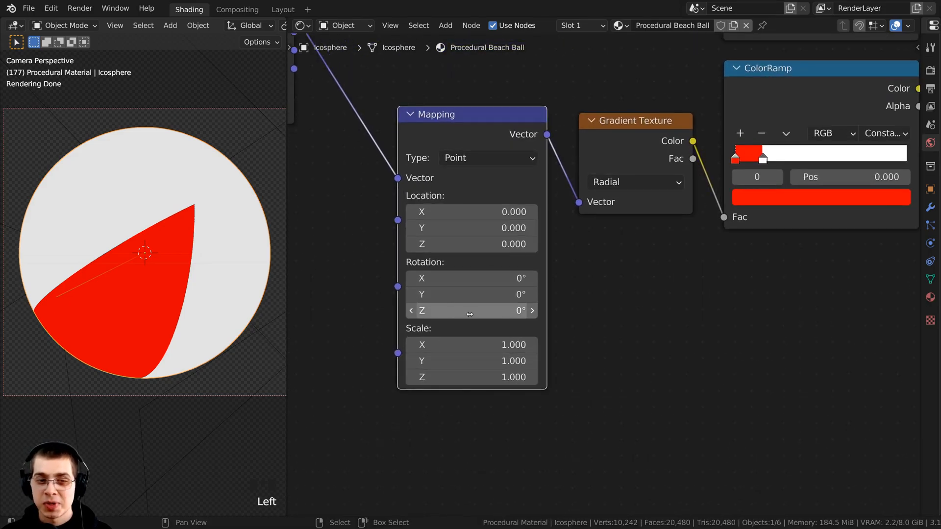
left_click(469, 314)
type("120")
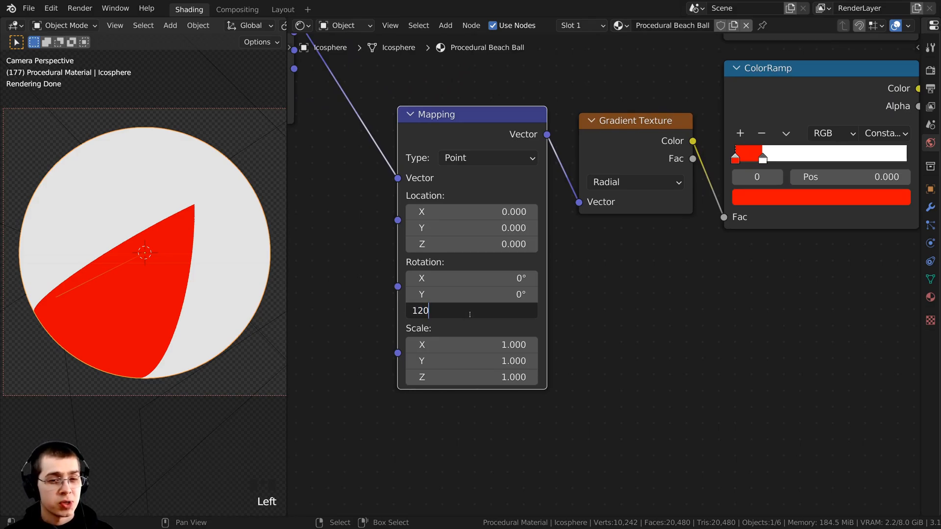
key("Return")
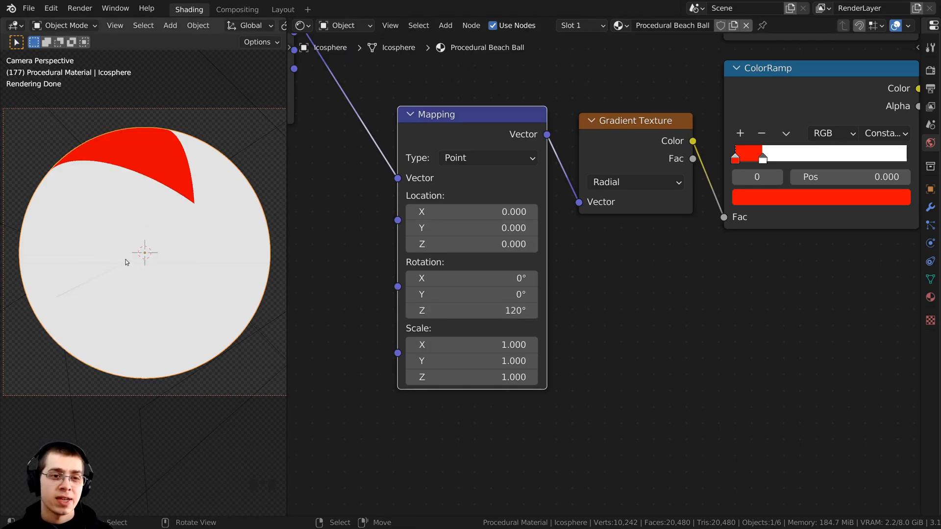
scroll(201, 186, "down", 1)
scroll(407, 164, "down", 1)
left_click_drag(464, 142, 459, 138)
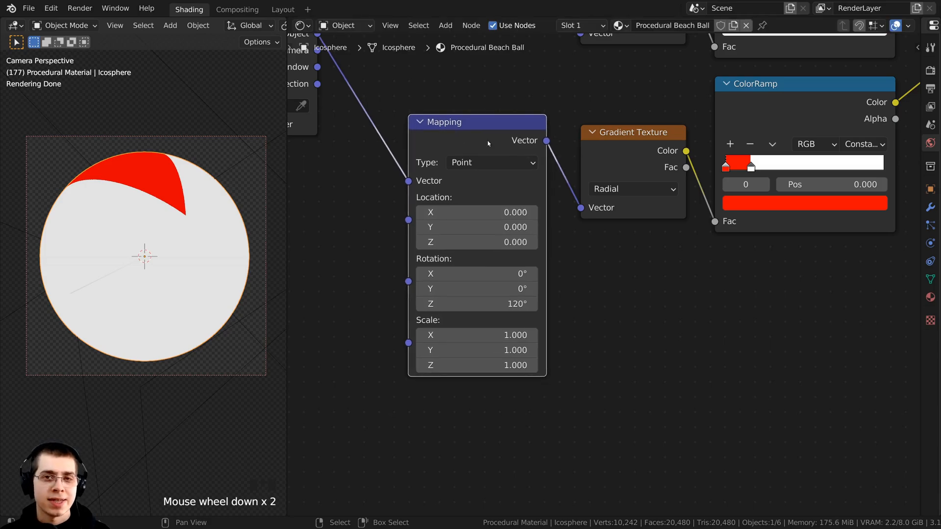
Preview the blue and then the red ColorRamp on the ball to compare the blue segment with the 120° rotated red one
left_click_drag(603, 147, 596, 153)
scroll(627, 135, "down", 2)
middle_click_drag(655, 113, 523, 250)
scroll(523, 250, "down", 1)
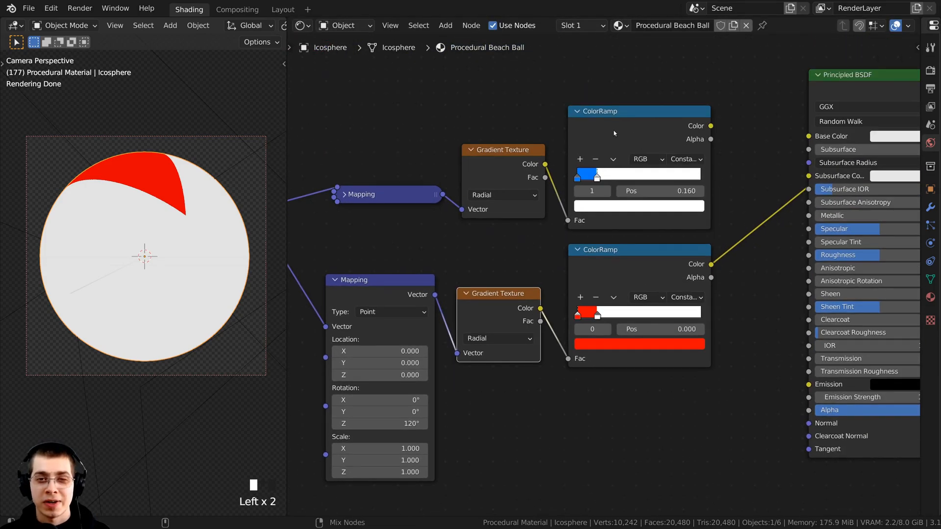
left_click(620, 119, "ctrl+shift")
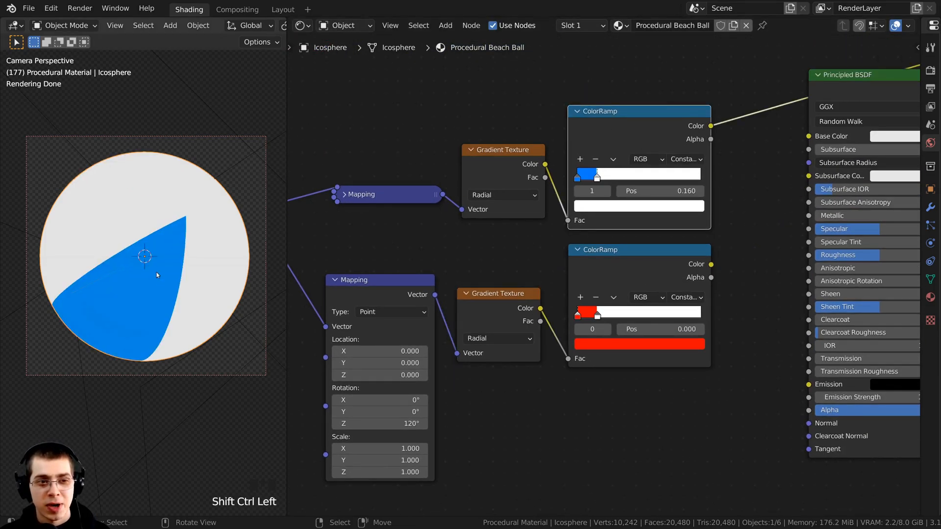
left_click(630, 263, "ctrl+shift")
middle_click_drag(100, 269, 118, 277, "shift")
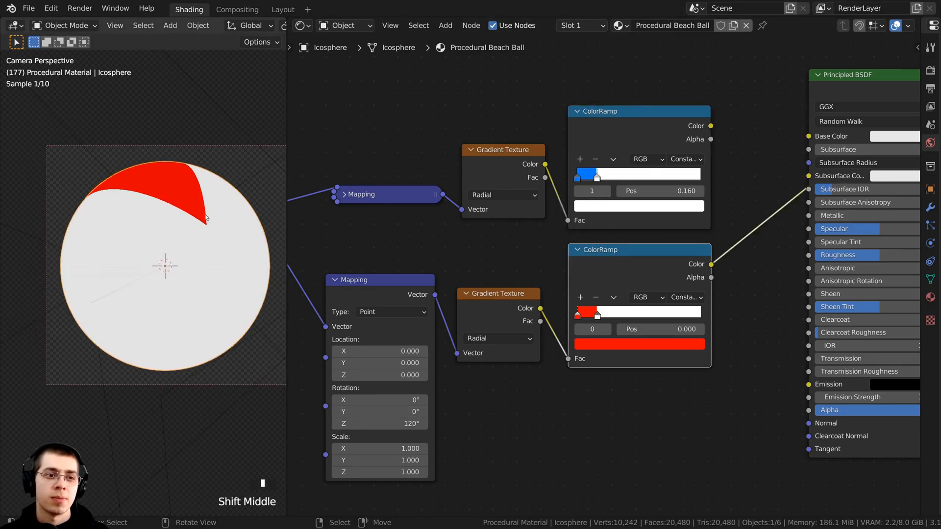
scroll(221, 210, "up", 2)
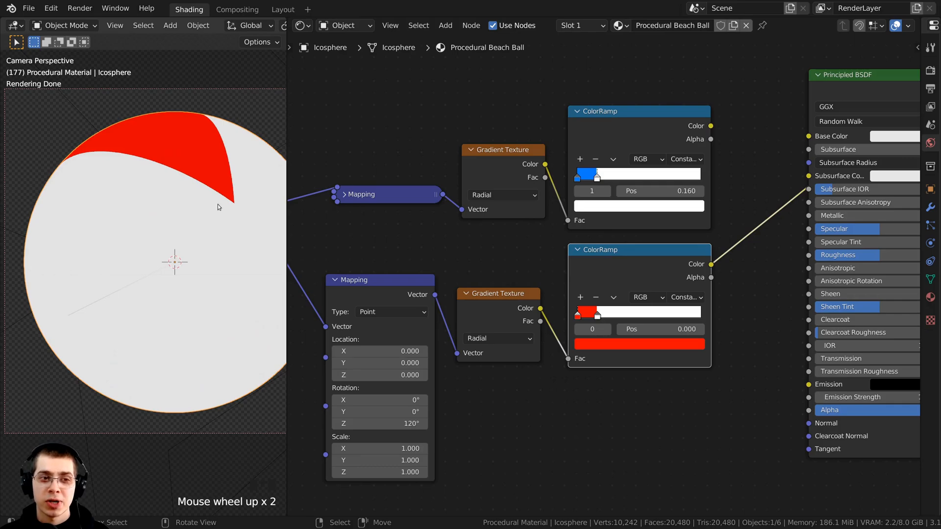
scroll(636, 237, "up", 3)
mouse_move(565, 370)
left_mouse_down()
mouse_move(582, 370)
mouse_move(554, 370)
mouse_move(563, 370)
left_mouse_up()
scroll(508, 271, "down", 3)
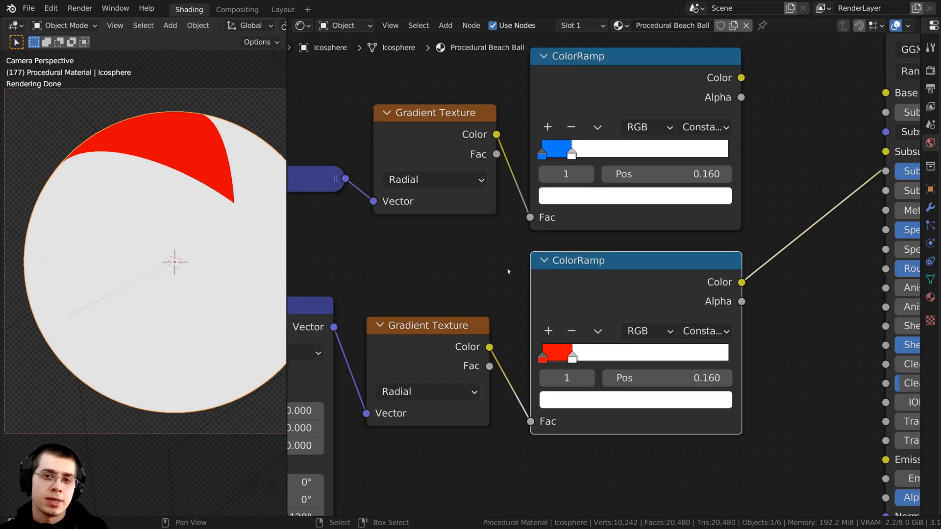
Collapse the red setup's Mapping node and place it beneath the blue setup's collapsed Mapping node
middle_click_drag(483, 282, 547, 248)
scroll(343, 262, "down", 1)
scroll(255, 265, "down", 2)
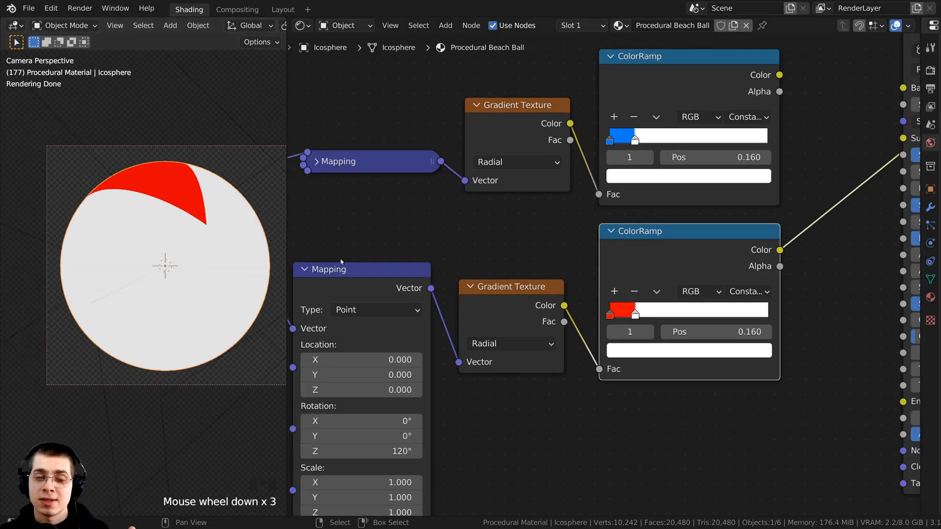
middle_click_drag(432, 251, 442, 254)
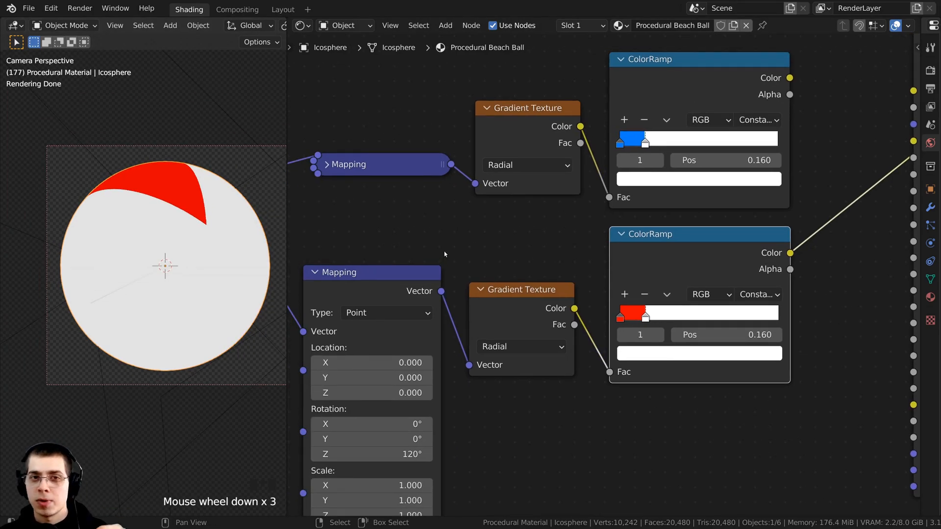
scroll(440, 272, "down", 2)
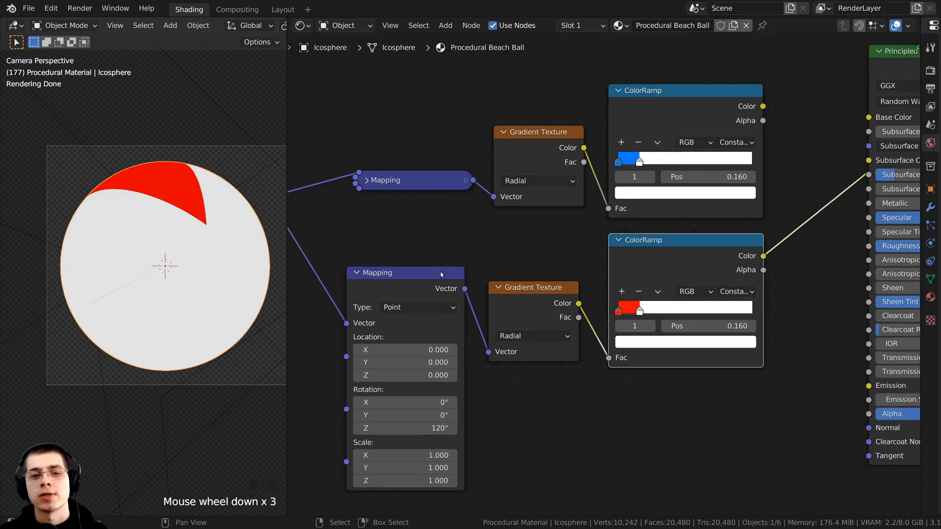
middle_click_drag(445, 254, 453, 212)
scroll(453, 212, "down", 2)
middle_click_drag(410, 241, 435, 256)
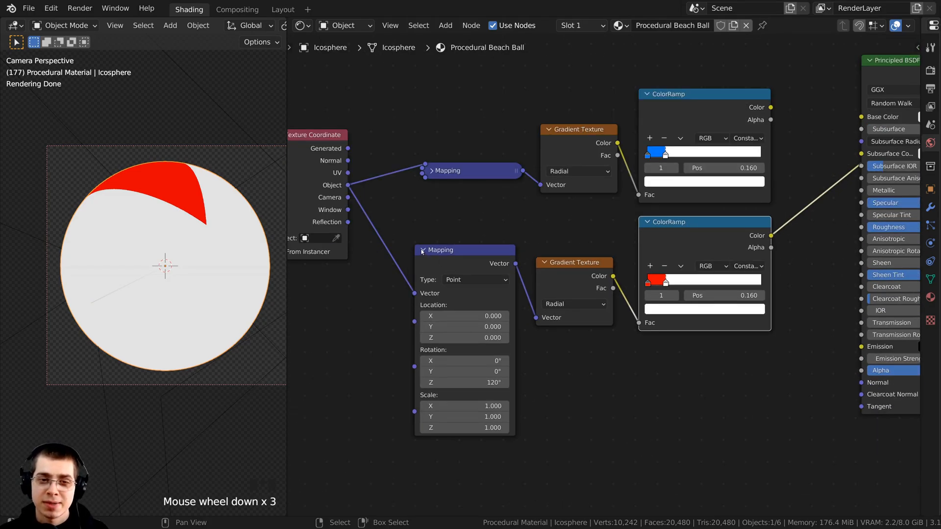
left_click(422, 251)
left_click_drag(441, 248, 442, 265)
scroll(447, 279, "down", 3)
middle_click_drag(448, 285, 439, 266)
scroll(478, 262, "up", 1)
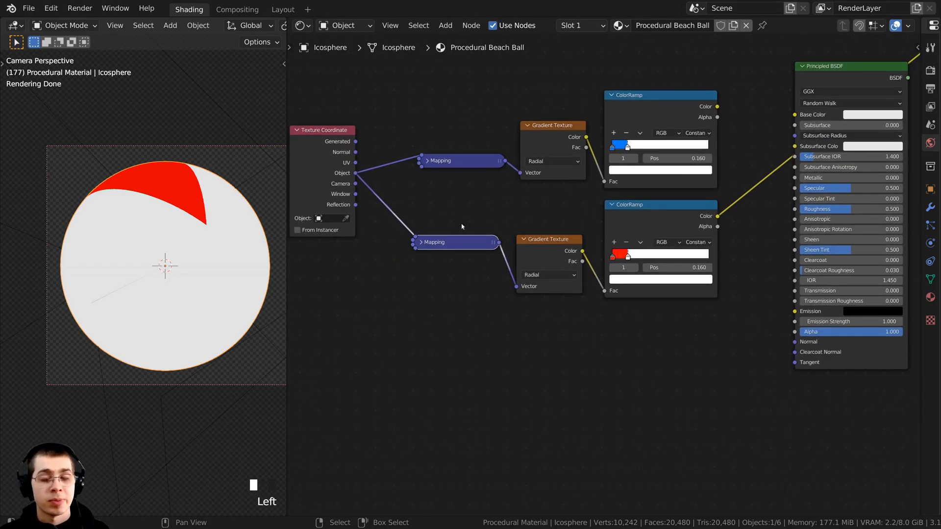
middle_click_drag(489, 227, 490, 229)
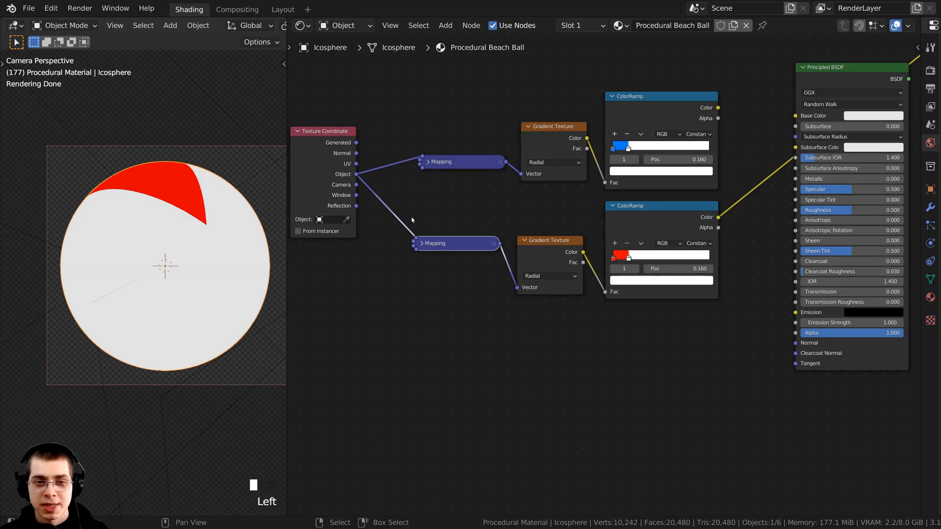
Duplicate the red Mapping, Gradient Texture and ColorRamp nodes with their input links, place the copy below, and shift the Texture Coordinate node away from the Mapping nodes
key("b")
left_click_drag(399, 199, 747, 364)
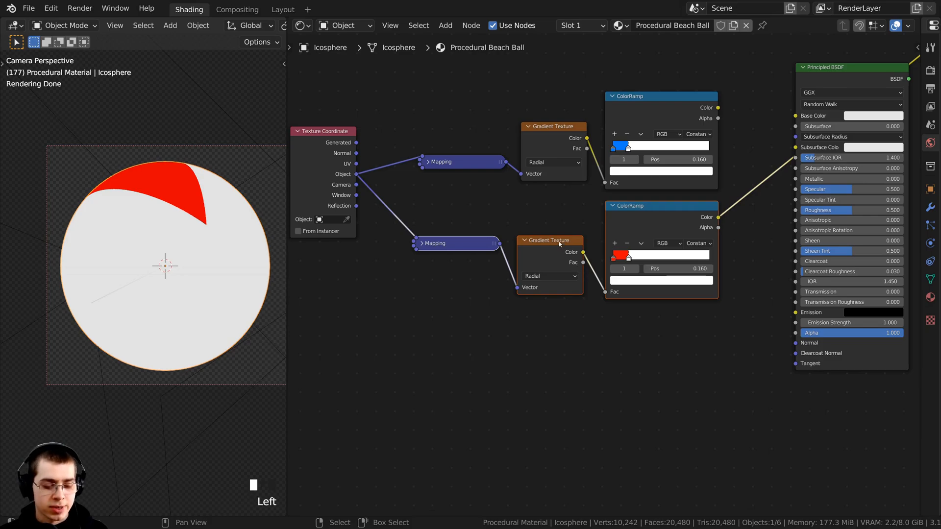
key("shift+ctrl+d")
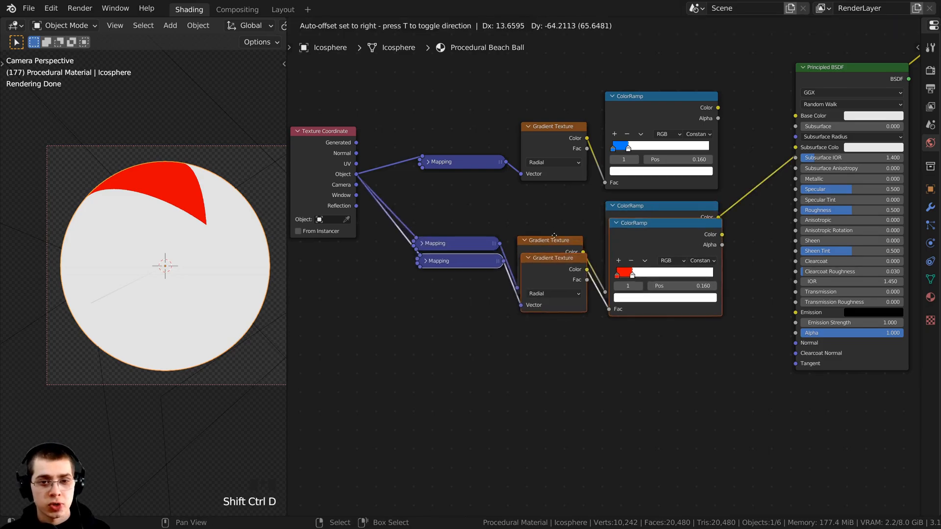
left_click(550, 328)
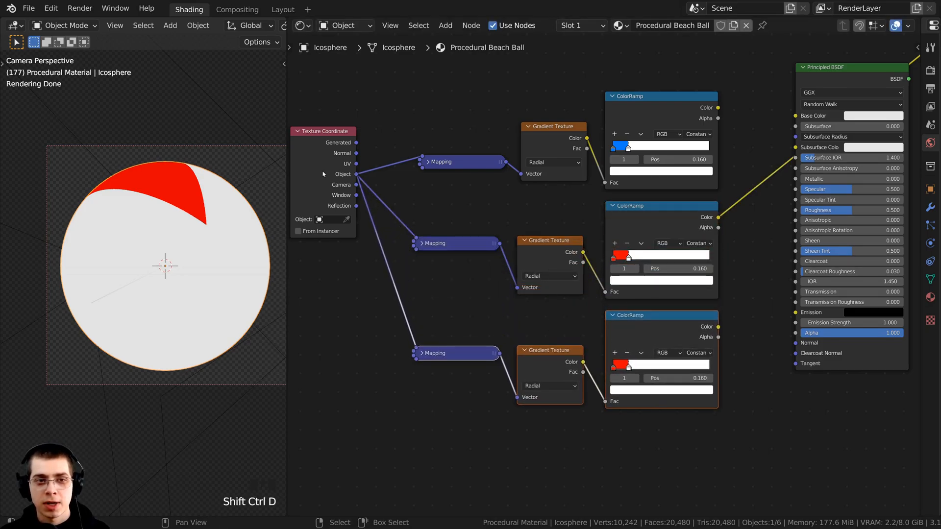
left_click_drag(322, 173, 291, 220)
Preview the lowest ColorRamp on the ball, then expand its Mapping node and move it farther from the Gradient Texture node
middle_click_drag(397, 288, 434, 256)
scroll(435, 256, "up", 2)
middle_click_drag(726, 293, 680, 260)
left_click(681, 260, "ctrl+shift")
middle_click_drag(591, 298, 563, 276)
scroll(551, 269, "up", 4)
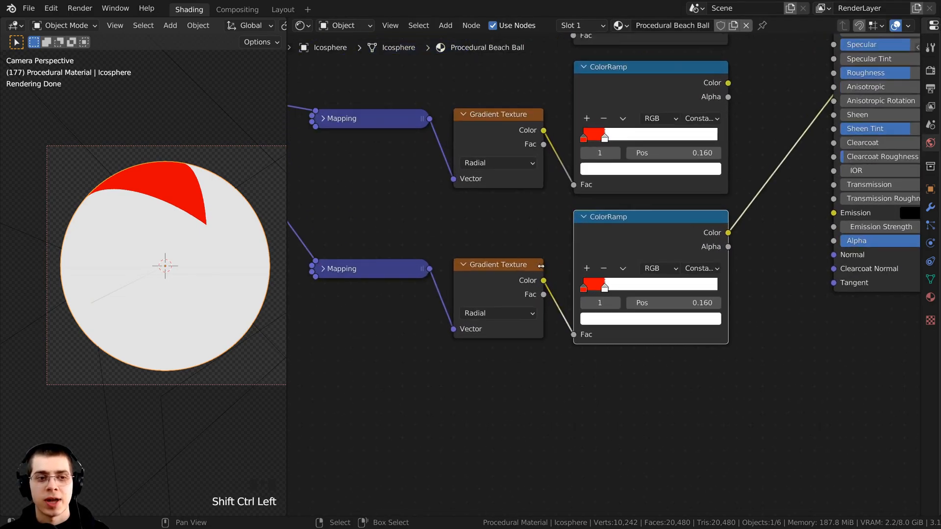
middle_click_drag(374, 269, 486, 244)
left_click(390, 242)
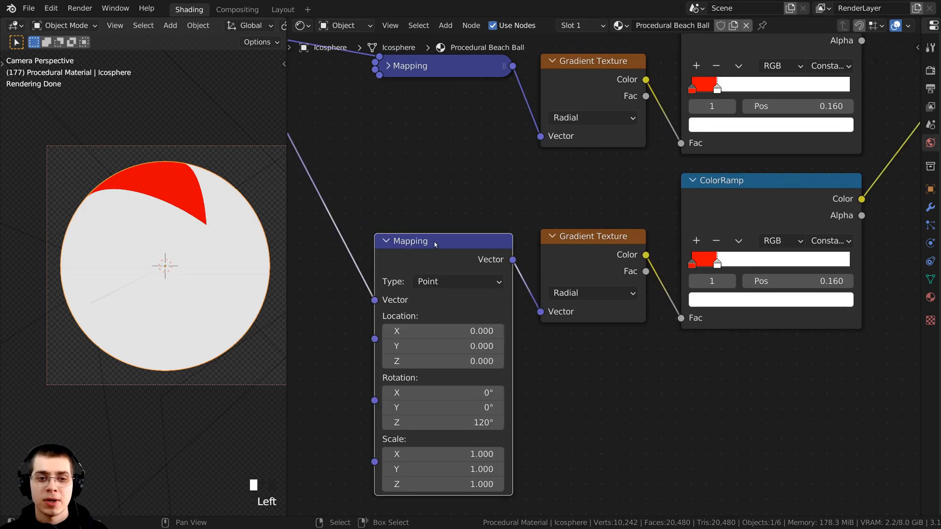
left_click_drag(434, 243, 401, 223)
scroll(416, 302, "down", 2)
middle_click_drag(415, 303, 472, 260)
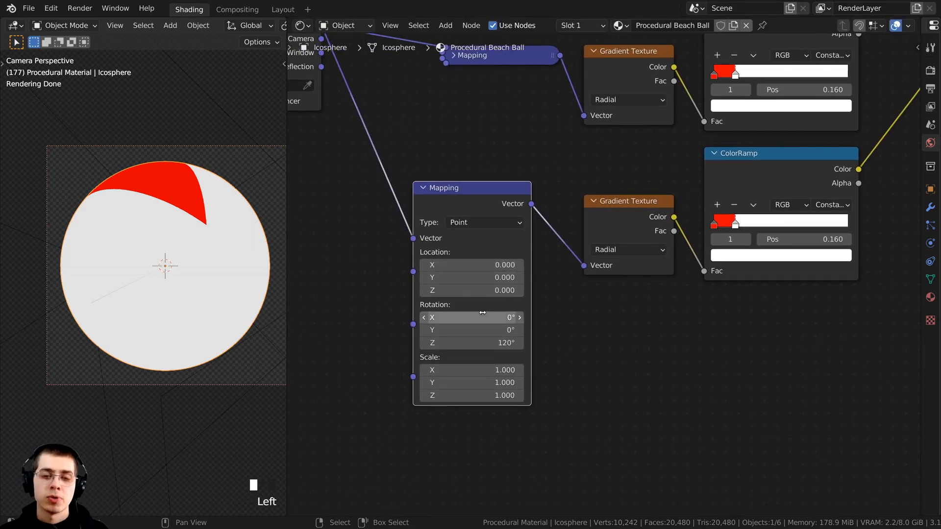
Set the Z rotation of the third setup's Mapping node to 240° (120*2)
scroll(467, 335, "up", 1)
scroll(467, 334, "up", 1)
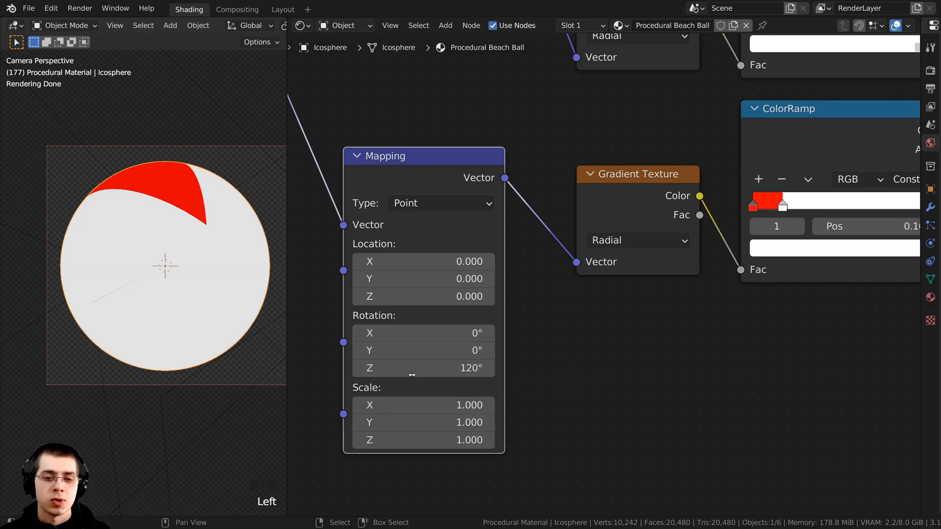
left_click(413, 371)
left_click(418, 370)
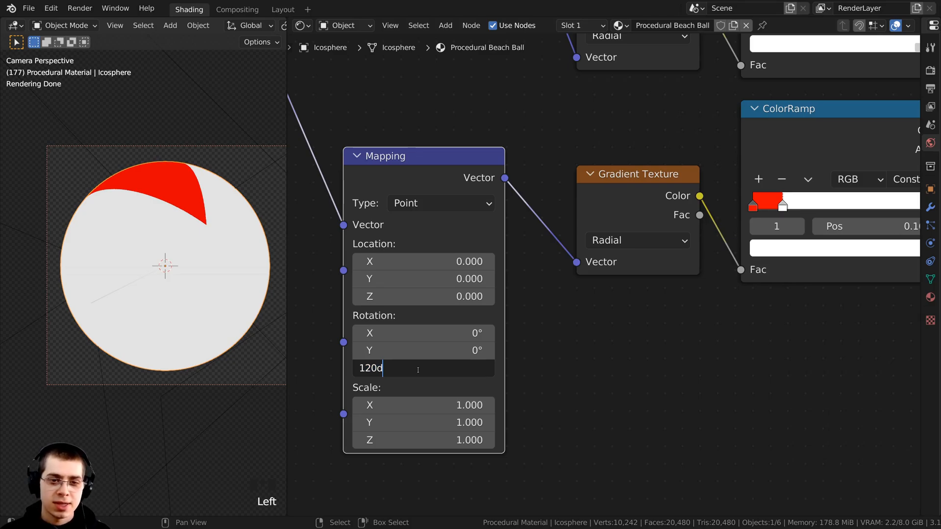
key("BackSpace")
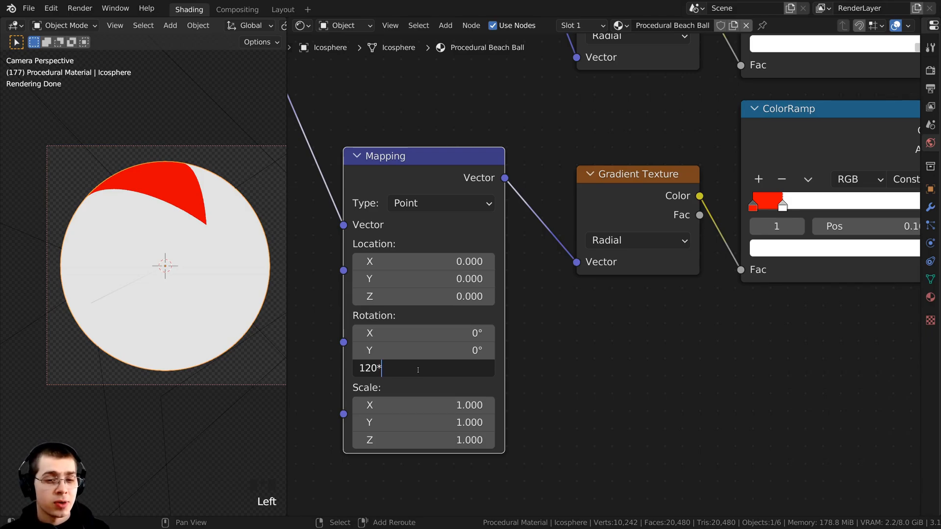
key("Left")
key("Left")
key("Left")
key("Left")
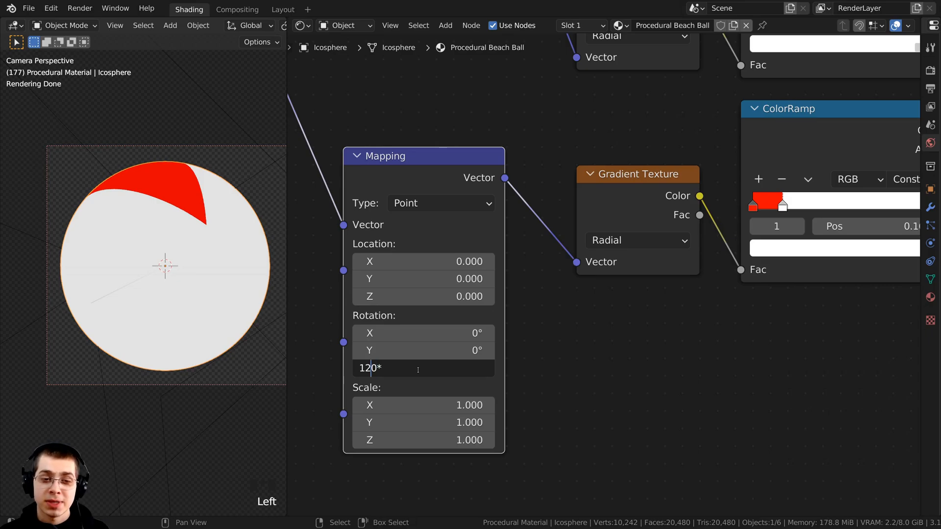
key("shift+Right")
key("shift+Right")
key("shift+Right")
key("Right")
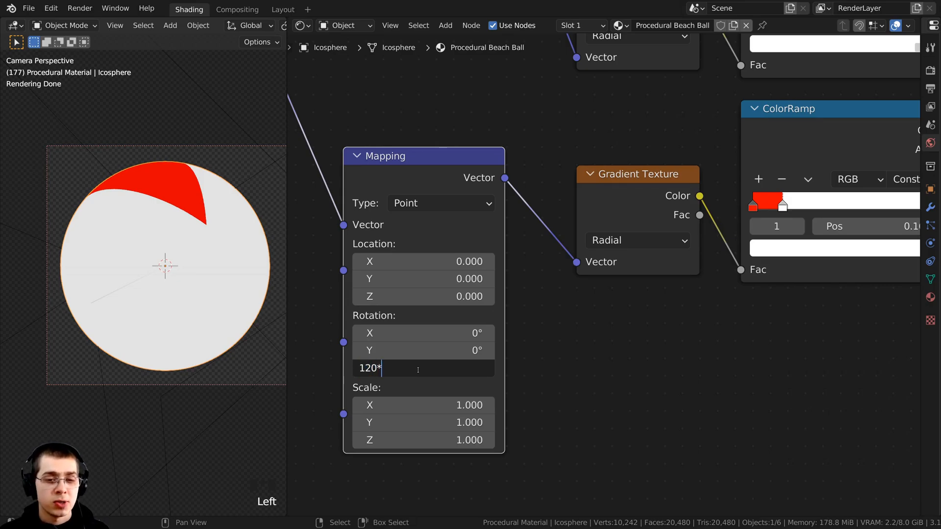
type("2")
key("Return")
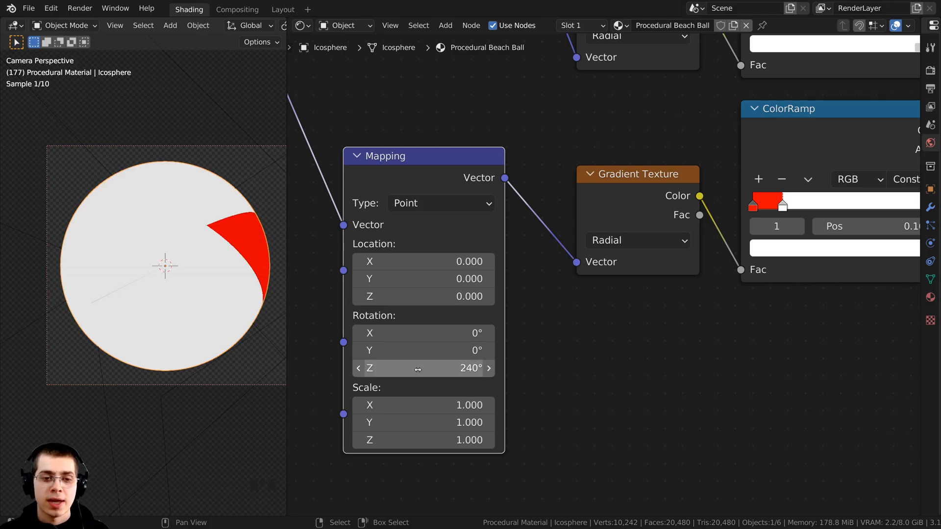
Change the red stop of the third ColorRamp to yellow with the hex value FFBE00
scroll(394, 452, "down", 1)
scroll(242, 215, "up", 1)
middle_click_drag(241, 209, 210, 219, "shift")
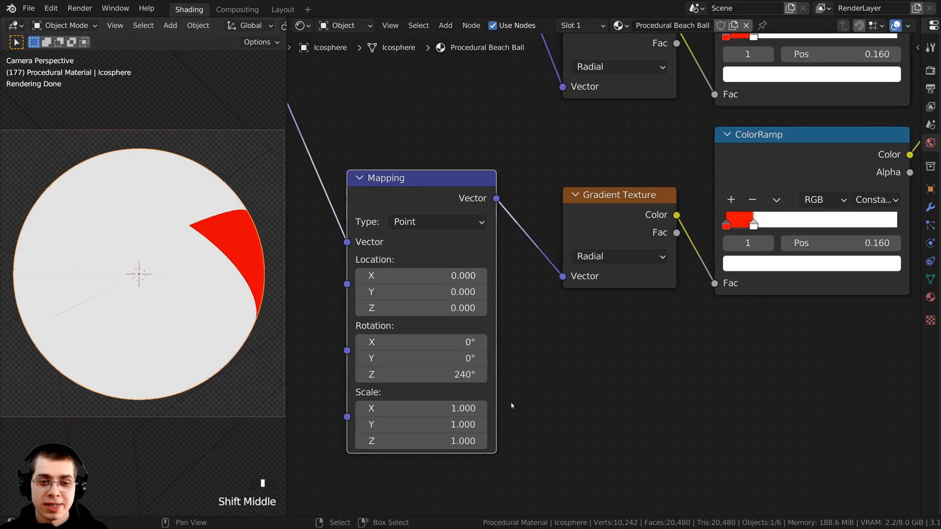
middle_click_drag(658, 327, 468, 388, "shift")
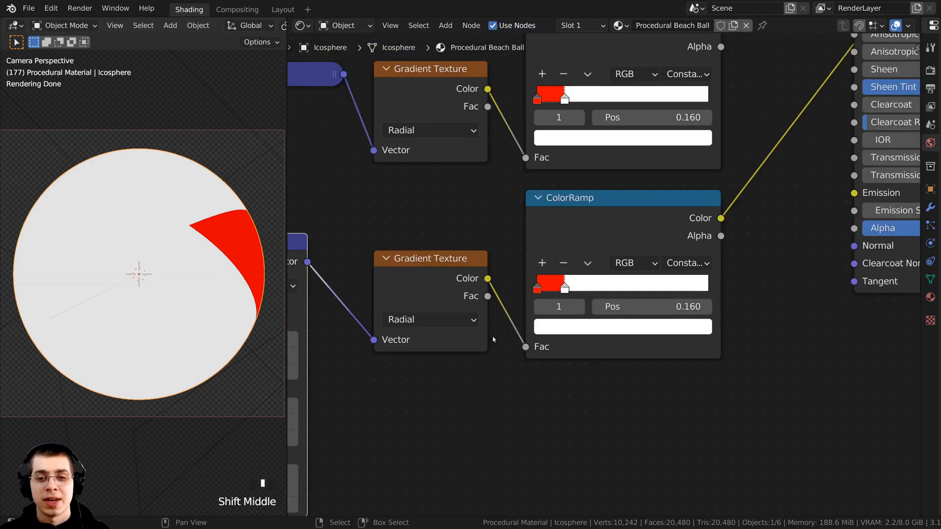
scroll(509, 311, "up", 3)
left_click(519, 290)
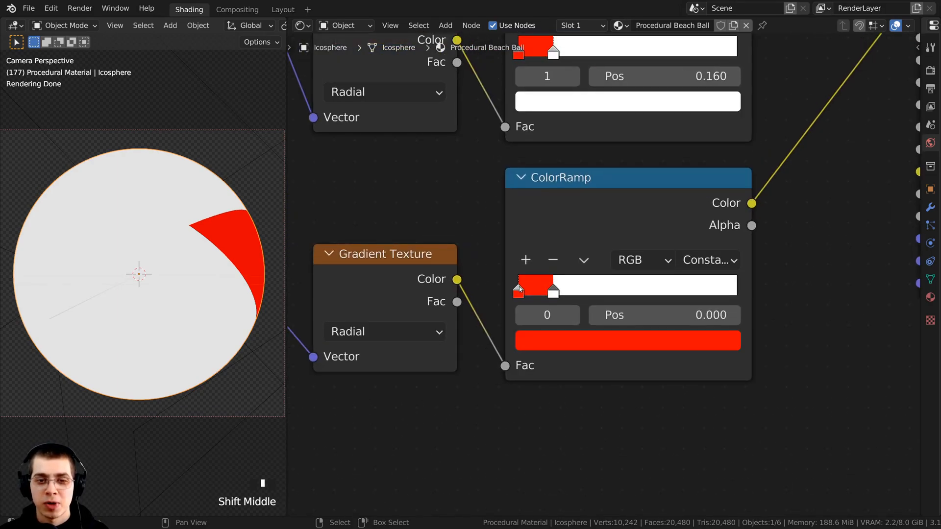
scroll(536, 328, "down", 3)
left_click(543, 357)
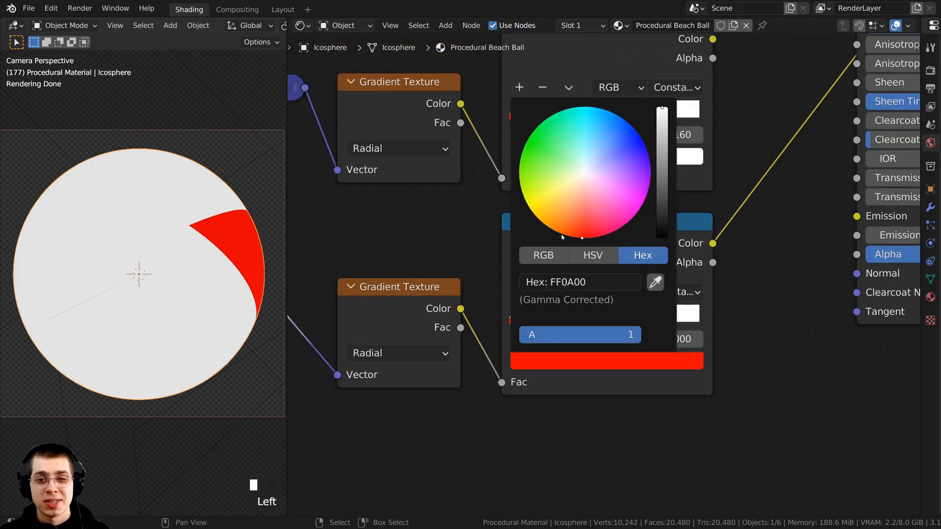
left_click_drag(577, 236, 532, 212)
key("ctrl+v")
left_click(595, 372)
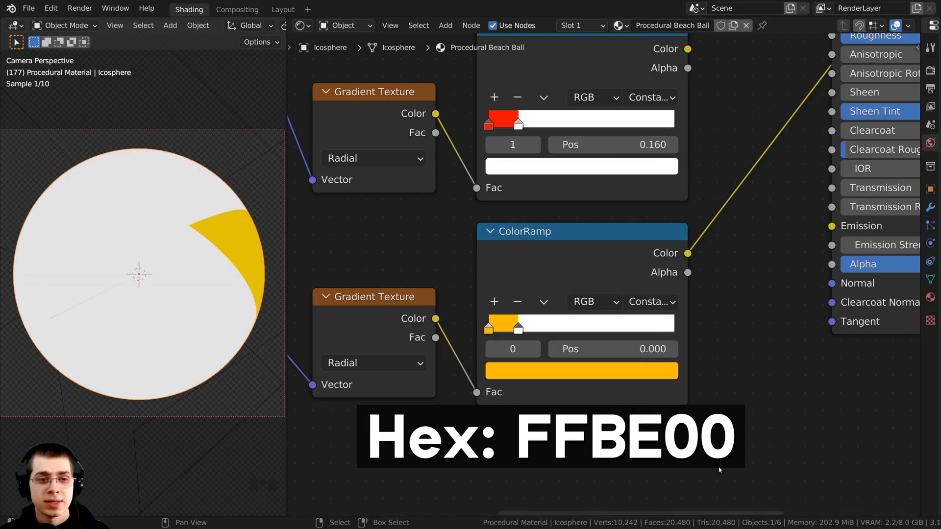
Preview the blue, red and yellow ColorRamps on the ball in turn to check how the three segments are spaced
scroll(718, 471, "down", 6)
middle_click_drag(686, 245, 692, 301)
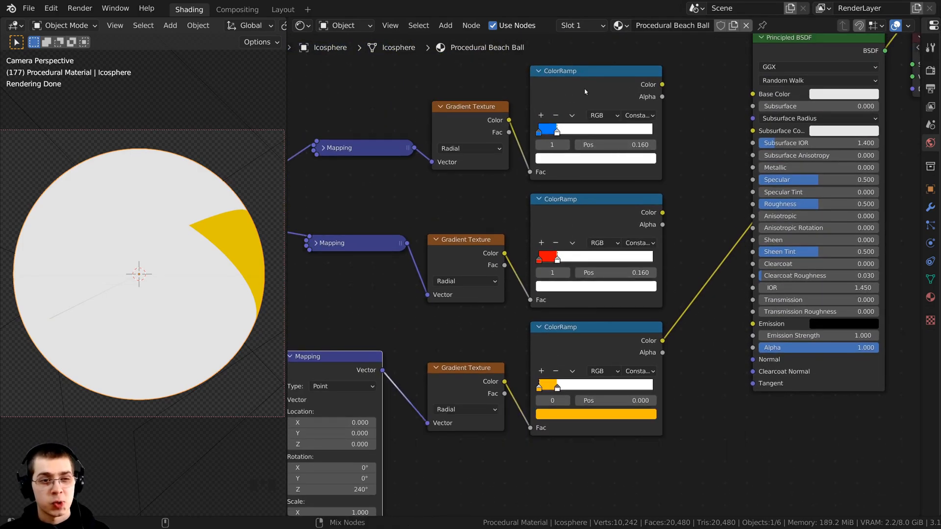
left_click(573, 176, "ctrl+shift")
left_click(567, 210, "ctrl+shift")
left_click(563, 345, "ctrl+shift")
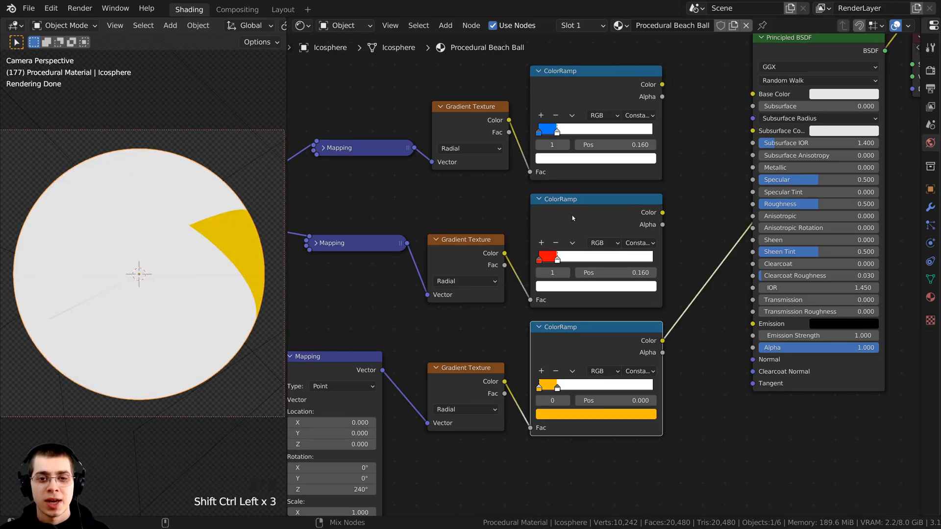
left_click(571, 215, "ctrl+shift")
left_click(574, 162, "ctrl+shift")
left_click(573, 230, "ctrl+shift")
left_click(554, 340, "ctrl+shift")
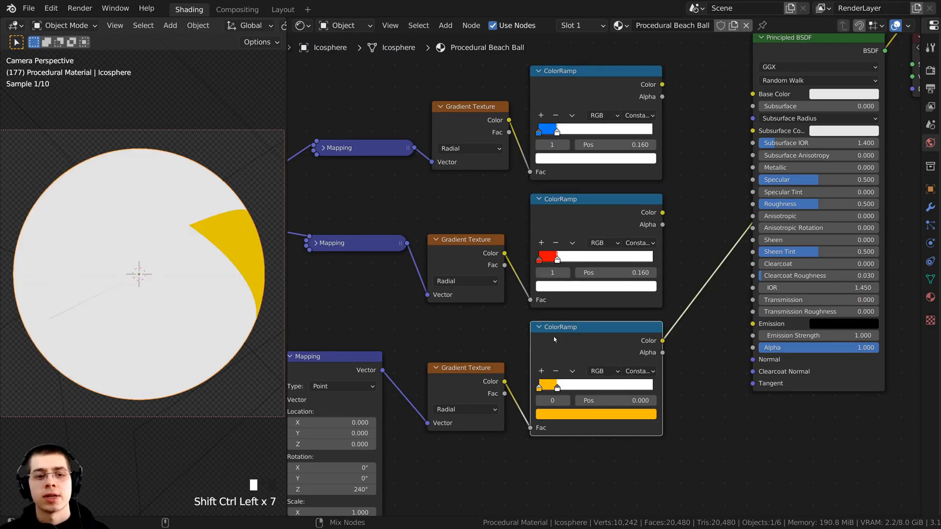
Collapse the Mapping node of the yellow setup
scroll(471, 338, "down", 1)
middle_click_drag(355, 348, 387, 330)
left_click(346, 335)
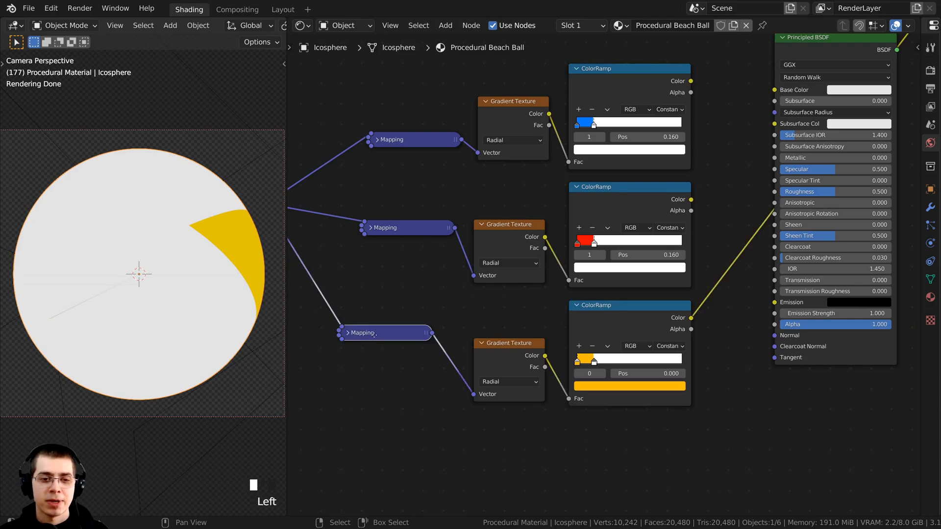
Move the Texture Coordinate node and all three color setups together away from the Principled BSDF to make room between them
scroll(424, 298, "down", 3)
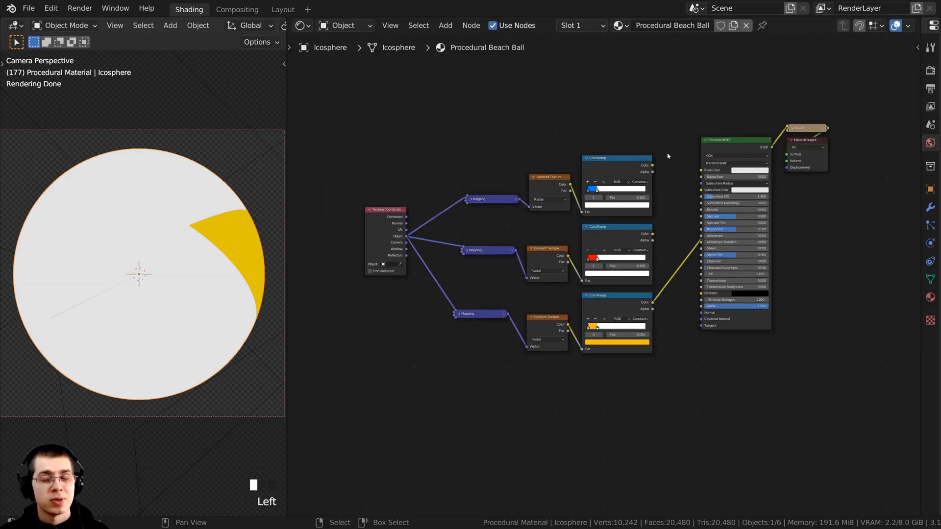
middle_click_drag(657, 235, 661, 241)
left_click_drag(676, 120, 355, 376)
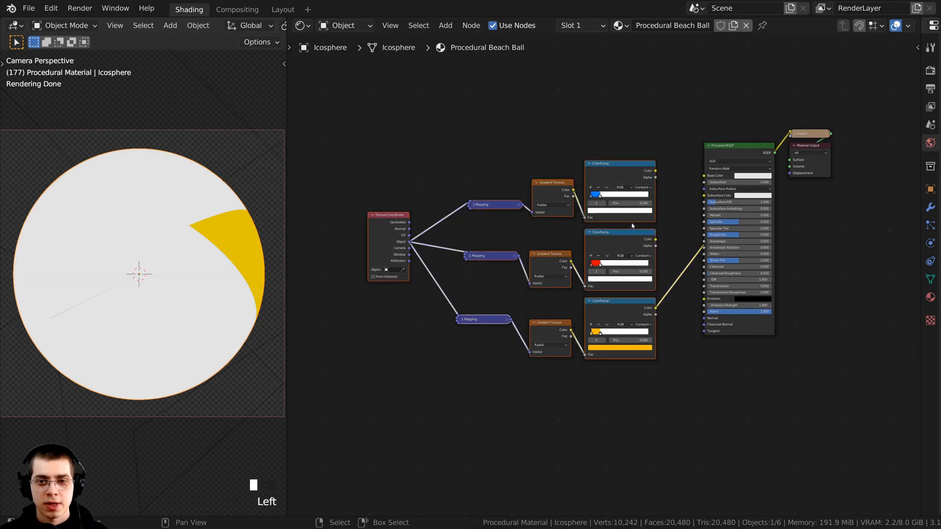
left_click_drag(620, 216, 554, 192)
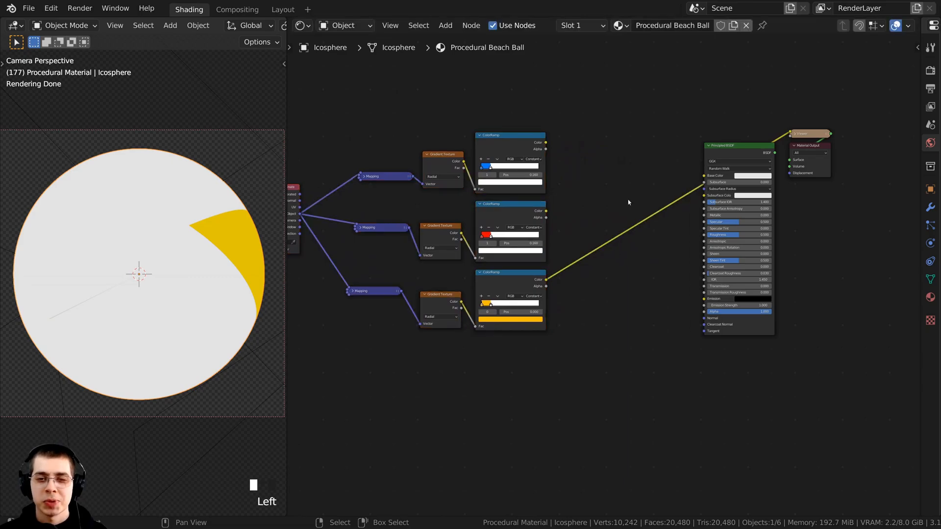
Combine the blue and red ColorRamps in a new Mix node, then expand the node and place it beside them
scroll(554, 192, "up", 3)
middle_click_drag(395, 194, 400, 178)
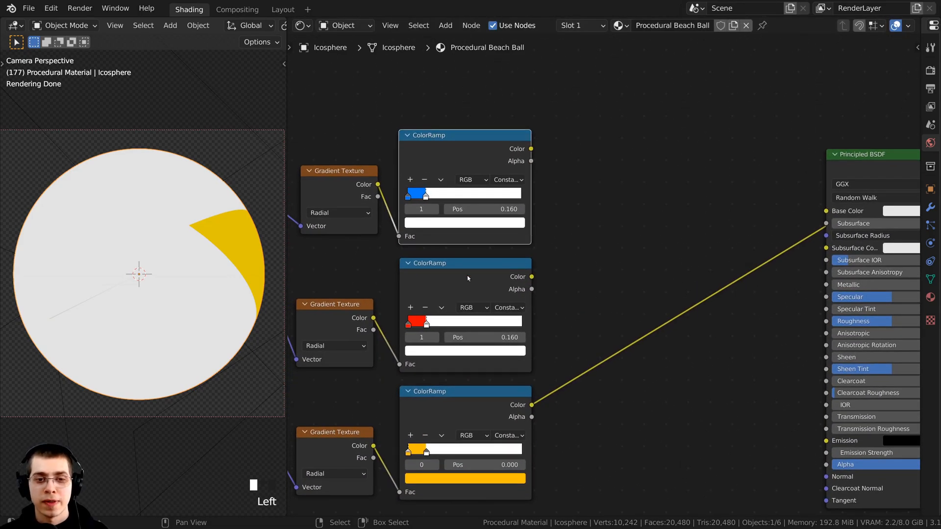
left_click(467, 275)
left_click(438, 153)
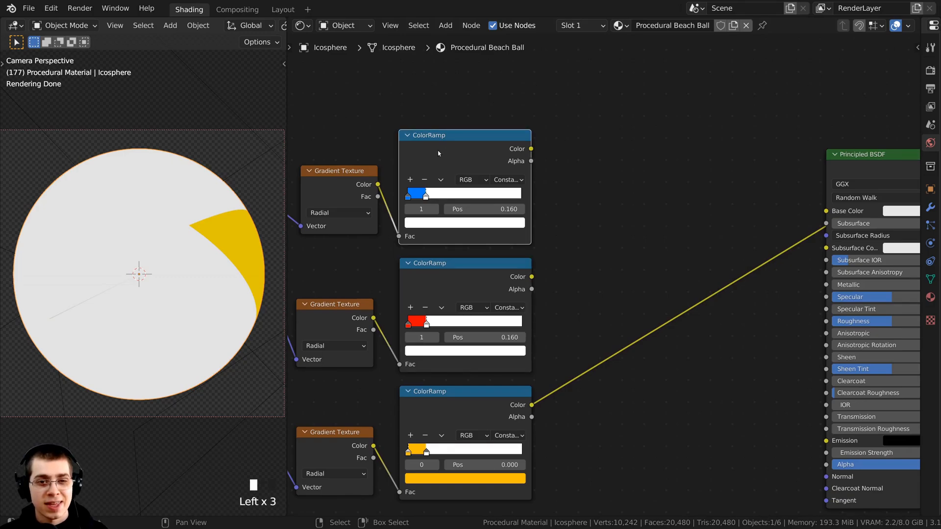
left_click(439, 281, "shift")
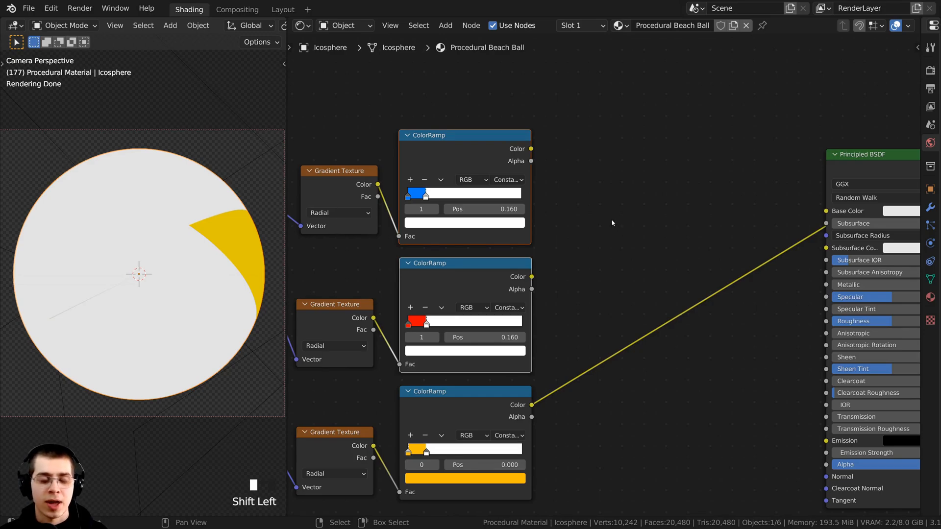
key("ctrl+0")
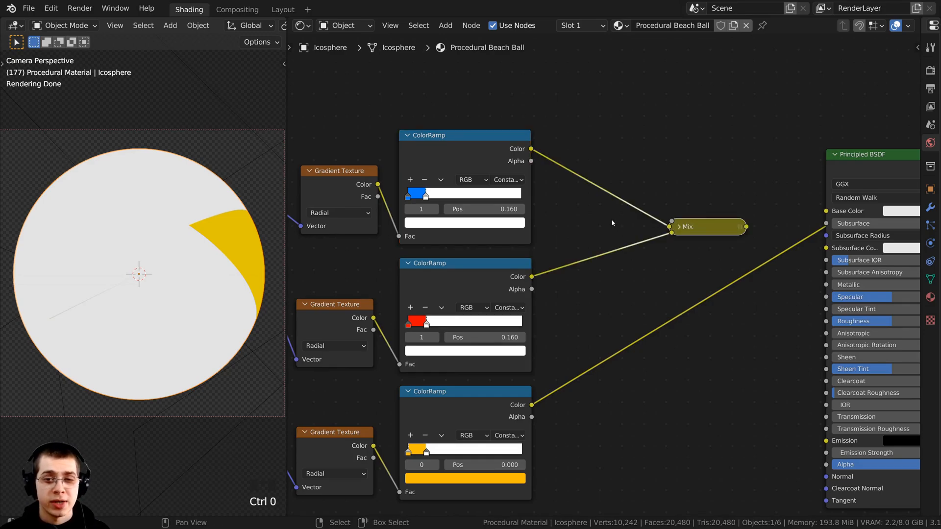
left_click(679, 226)
left_click_drag(681, 230, 625, 180)
scroll(623, 169, "up", 2)
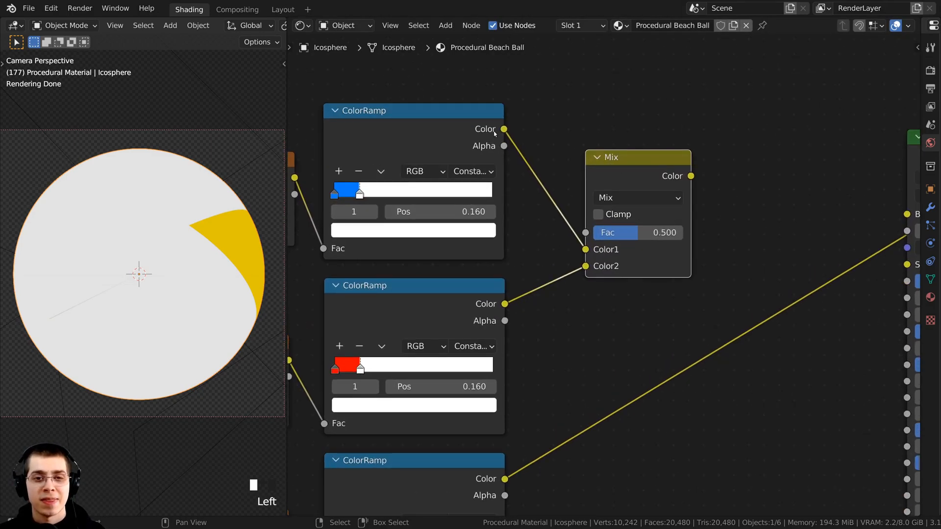
middle_click_drag(627, 267, 627, 275)
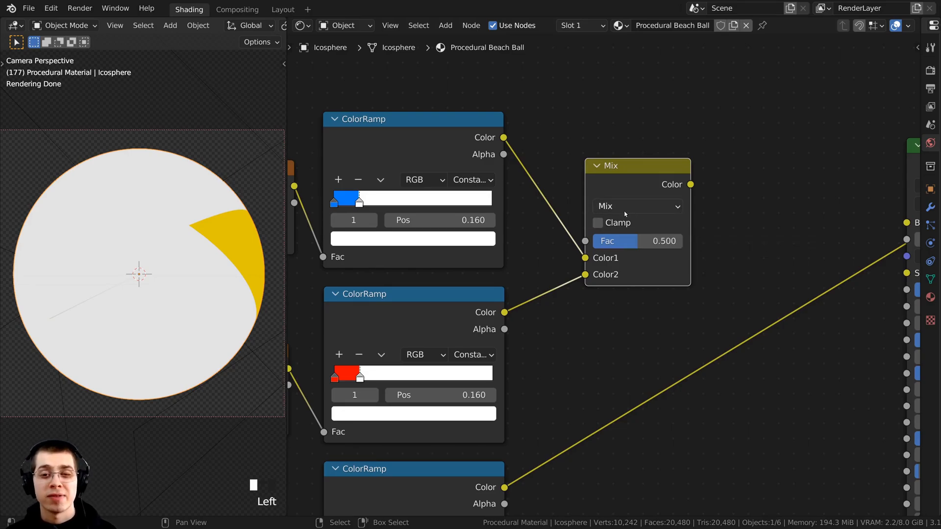
Set the Mix node of the blue and red ColorRamps to Darken with a factor of 1.000 and preview it on the ball
left_click(639, 210)
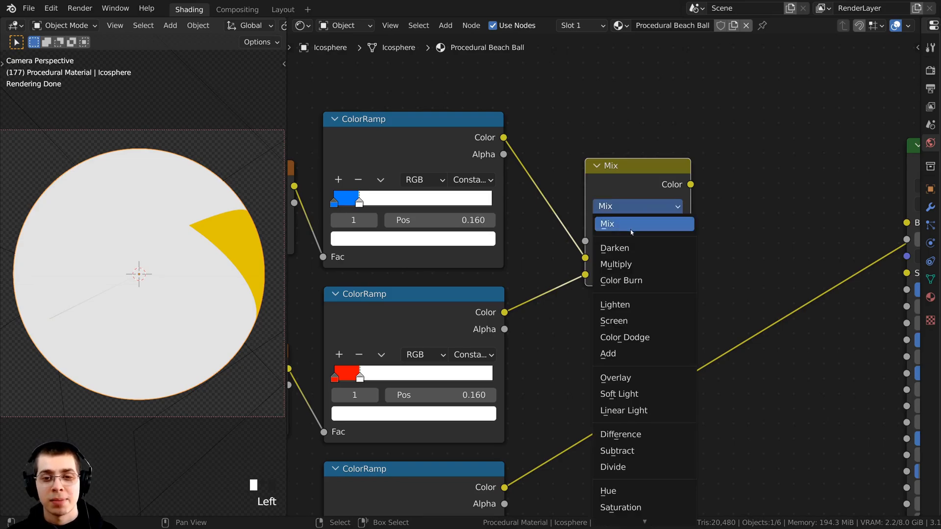
left_click(622, 247)
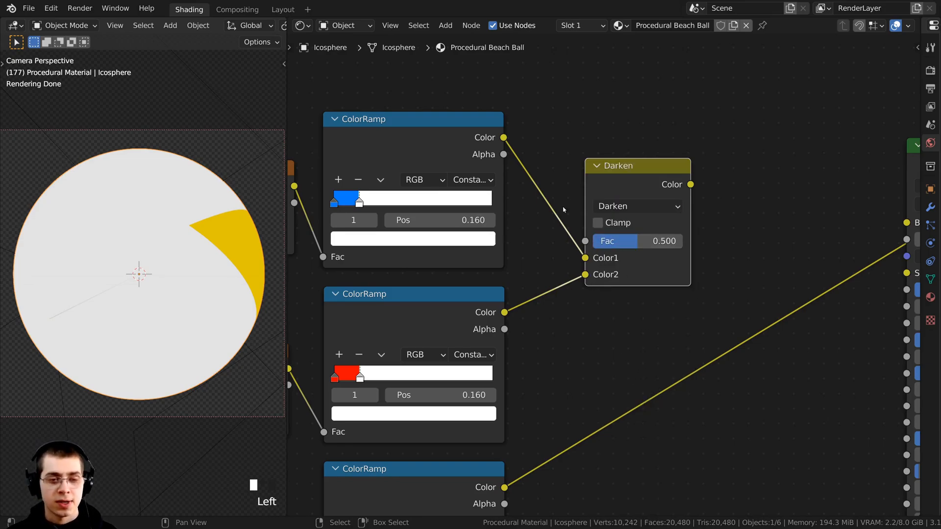
left_click(621, 185, "ctrl+shift")
middle_click_drag(252, 310, 119, 254, "shift")
scroll(179, 136, "up", 2)
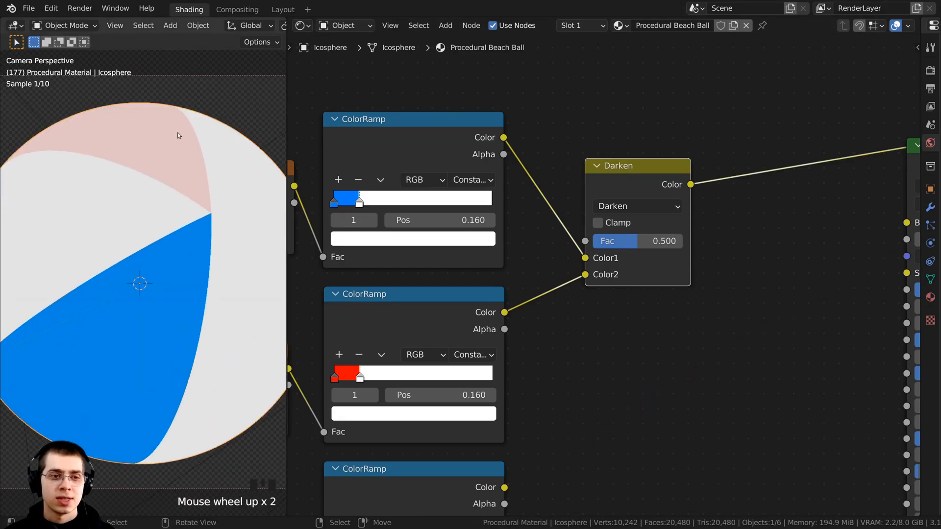
middle_click_drag(581, 338, 553, 356)
scroll(559, 350, "up", 1)
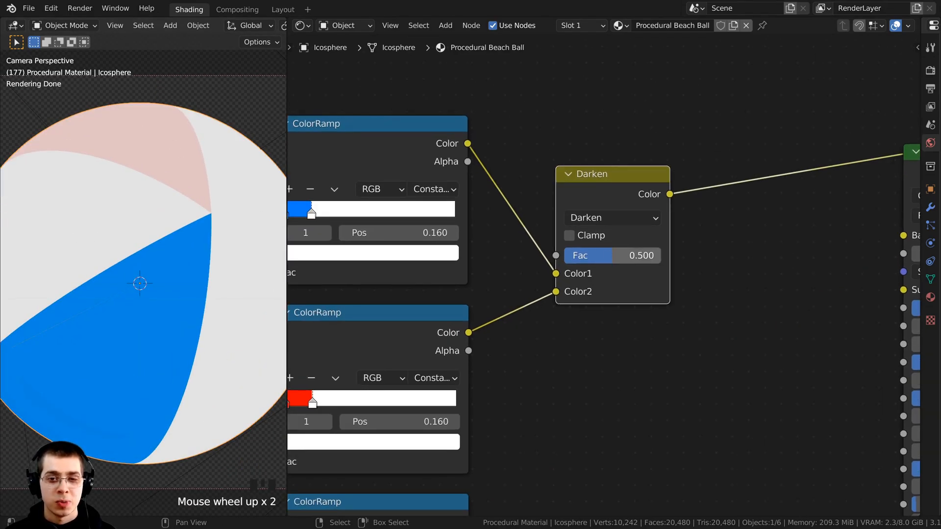
mouse_move(637, 255)
left_mouse_down()
mouse_move(661, 255)
mouse_move(647, 256)
left_mouse_up()
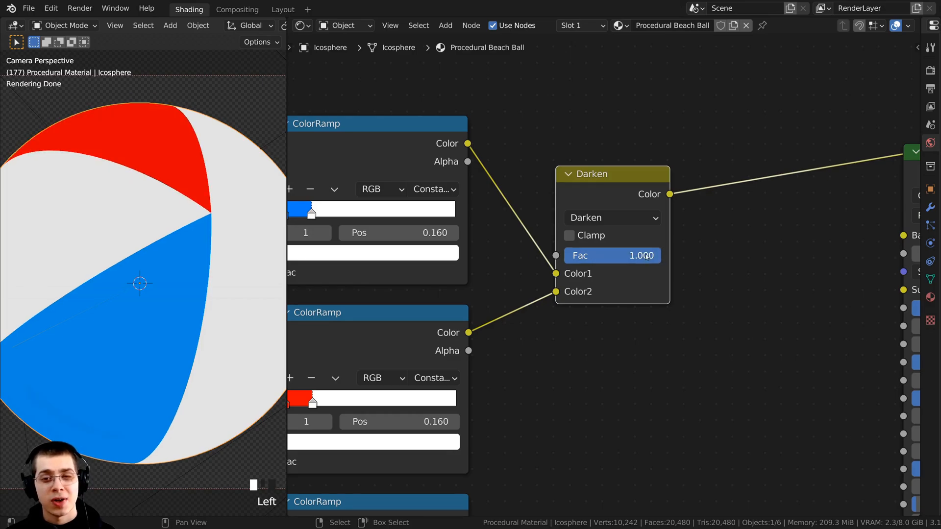
Reposition the Darken node in the space between the ColorRamps and the Principled BSDF
scroll(638, 267, "down", 3)
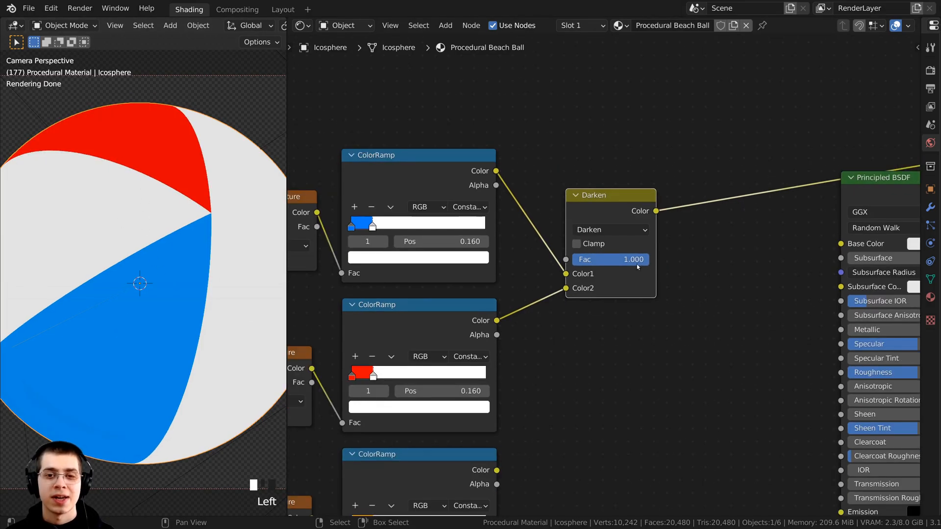
middle_click_drag(638, 266, 622, 241)
left_click_drag(594, 189, 617, 212)
scroll(205, 252, "down", 2)
middle_click_drag(204, 252, 213, 227, "shift")
middle_click_drag(422, 459, 422, 410, "shift")
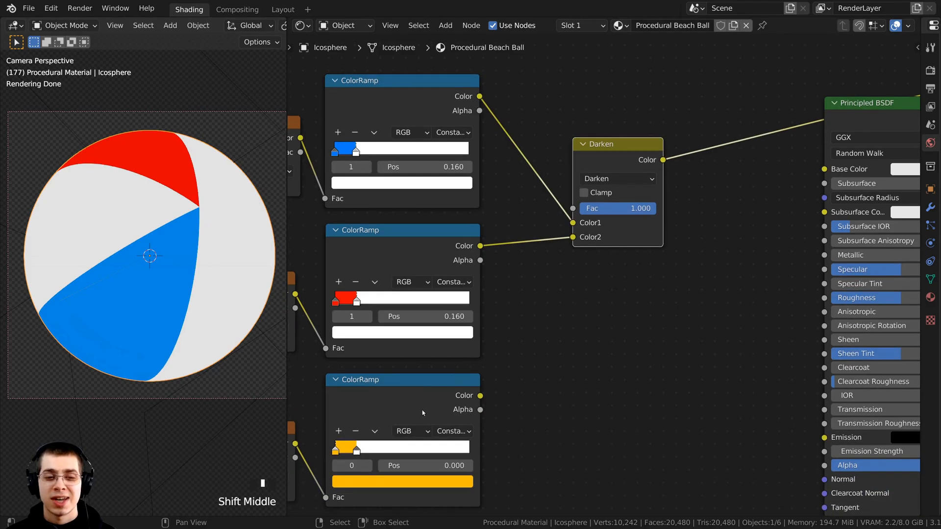
left_click_drag(602, 152, 607, 146)
Combine the Darken result with the yellow ColorRamp in a second Mix node, expanded and placed before the Principled BSDF
middle_click_drag(544, 335, 556, 309, "shift")
left_click(402, 374, "shift")
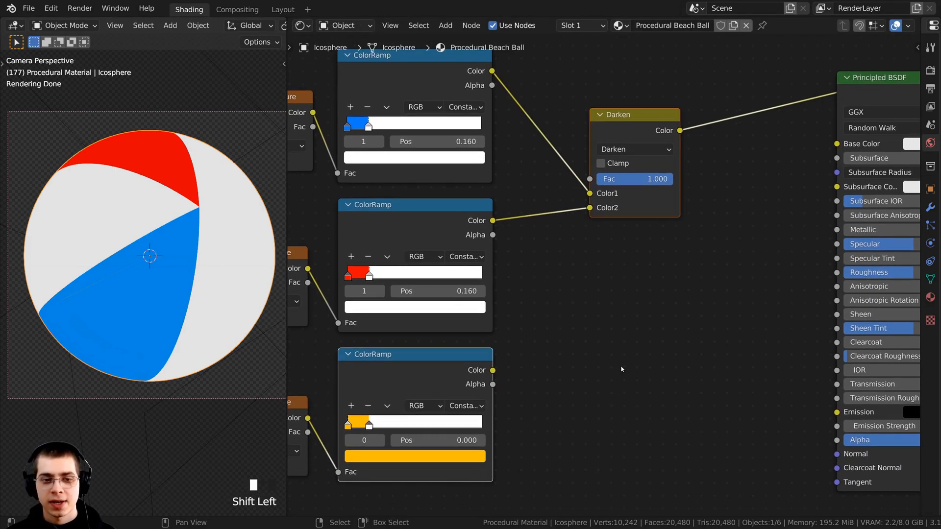
key("ctrl+0")
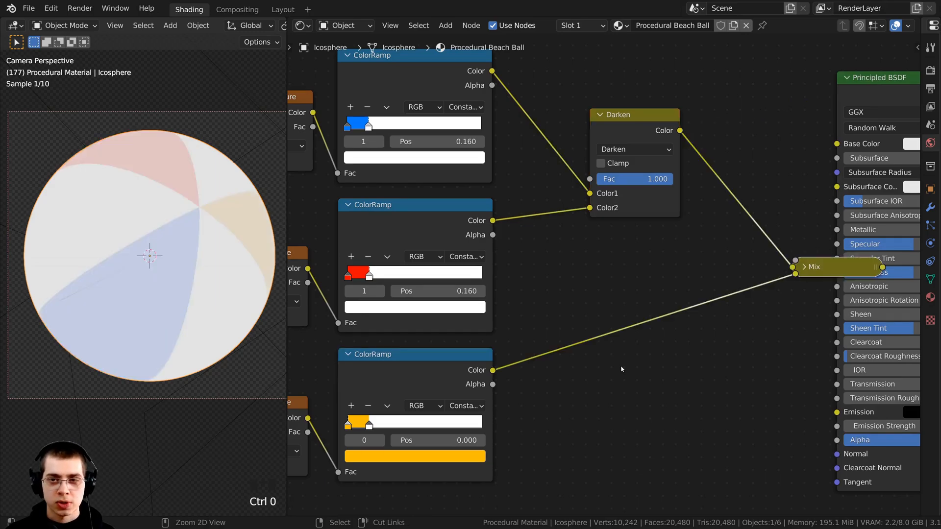
left_click(804, 266)
left_click_drag(808, 269, 684, 172)
scroll(584, 200, "up", 1)
middle_click_drag(684, 172, 592, 153)
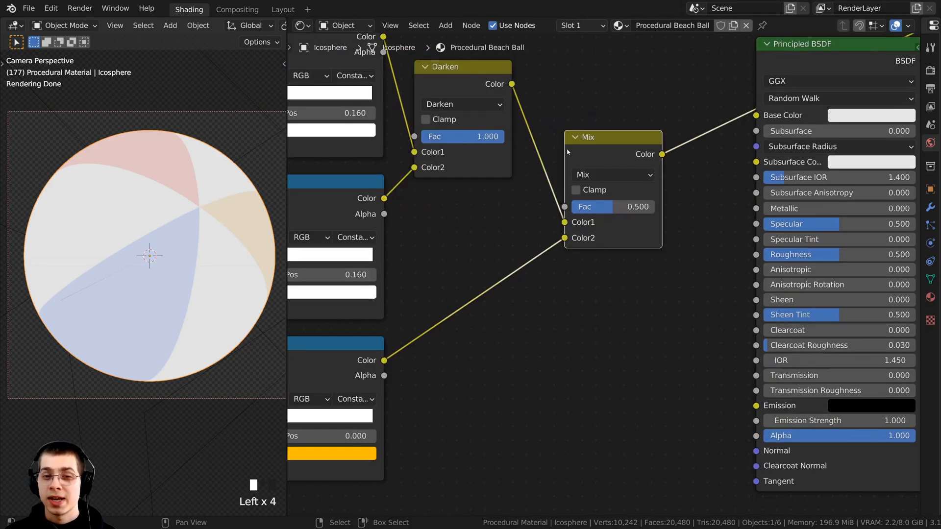
Set the second Mix node to Darken with a factor of 1.000 and inspect the stripes around the ball
left_click(594, 178)
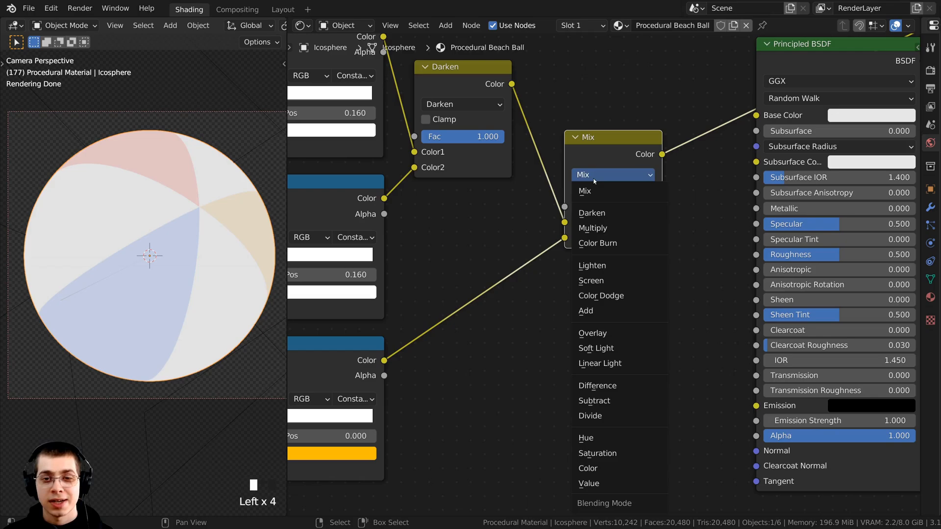
left_click(596, 213)
scroll(598, 211, "up", 2)
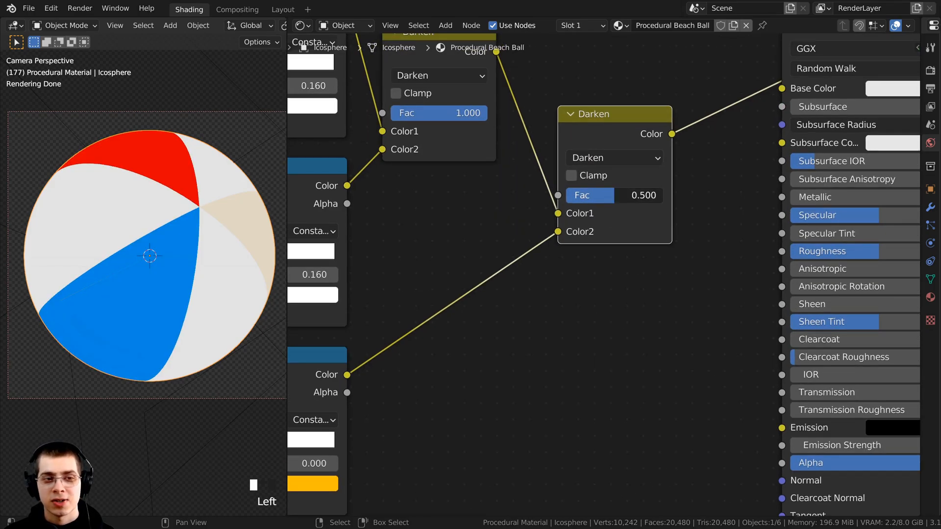
left_click_drag(637, 195, 662, 195)
middle_click_drag(230, 299, 190, 286)
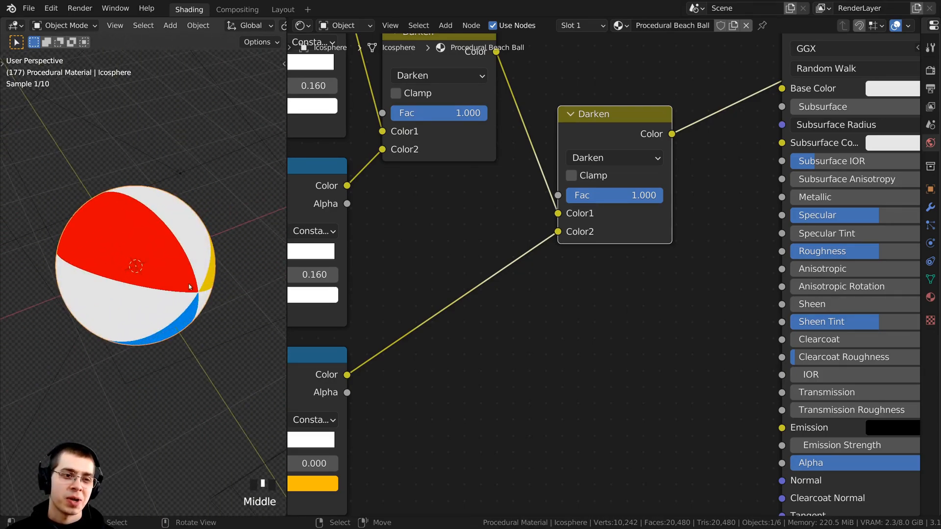
scroll(122, 232, "up", 3)
middle_click_drag(122, 232, 104, 196)
key("KP_0")
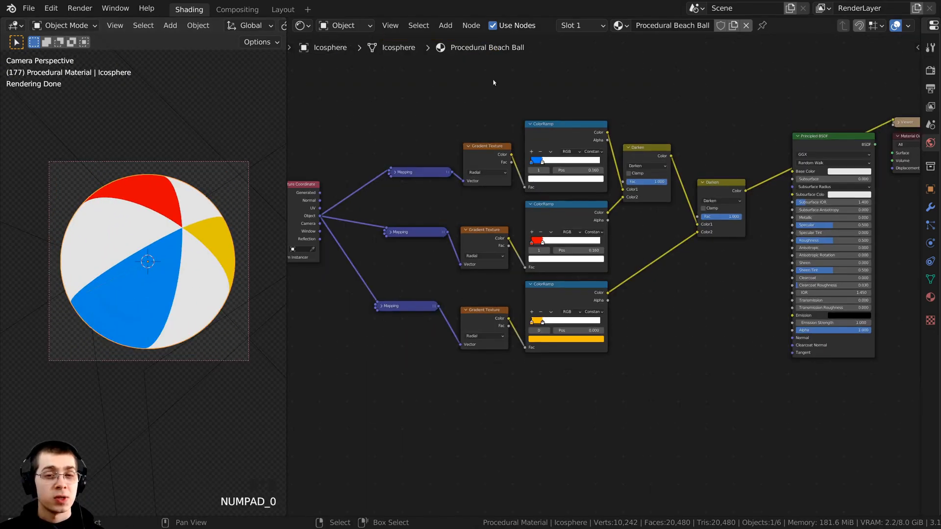
Group the Mapping, Gradient Texture, ColorRamp and Darken nodes in a frame and adjust the frame's position
middle_click_drag(593, 299, 598, 315)
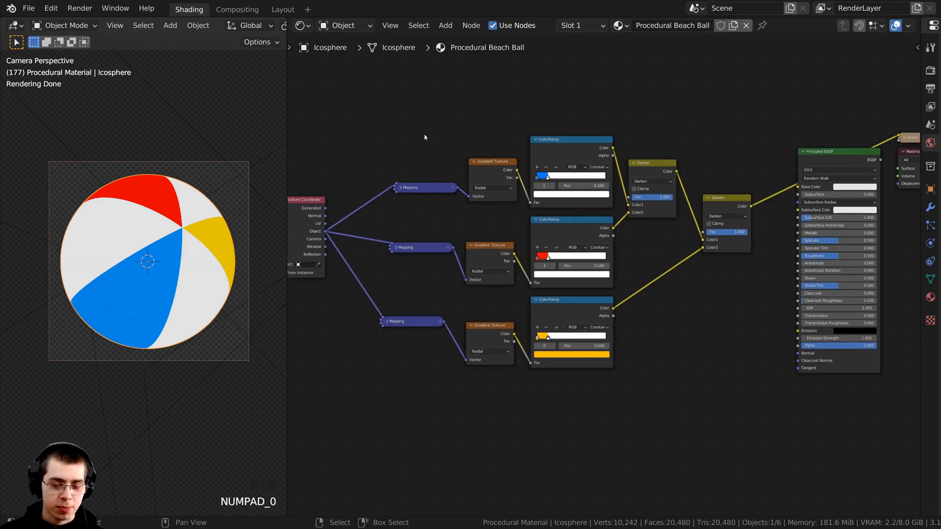
key("b")
left_click_drag(359, 81, 757, 354)
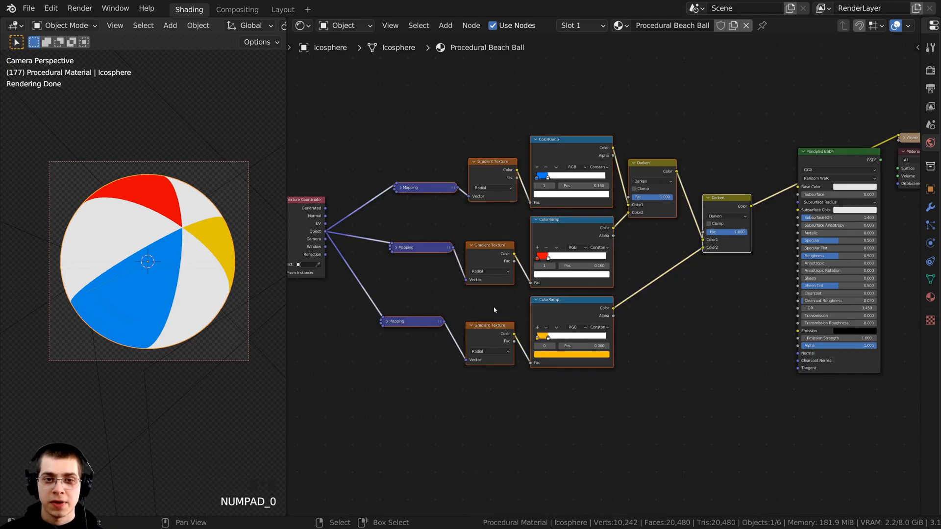
scroll(496, 304, "up", 1)
key("ctrl")
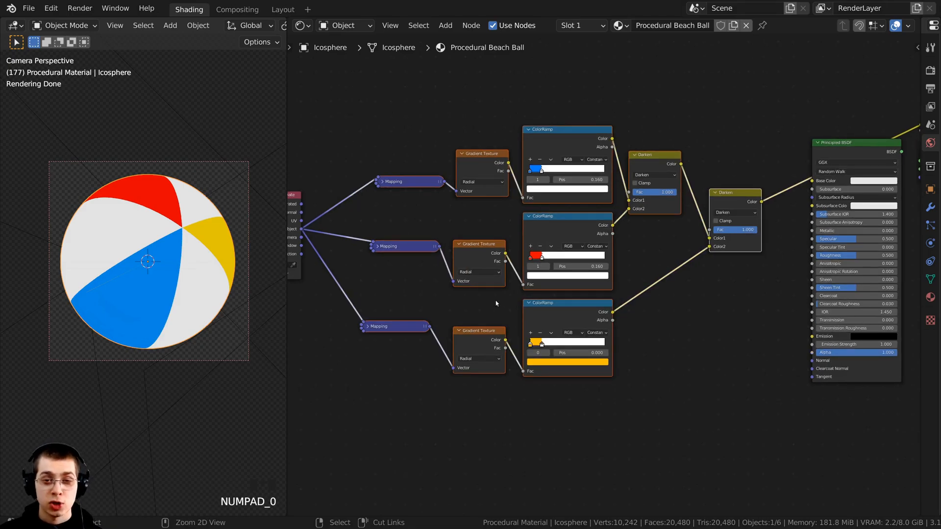
key("ctrl+j")
left_click(448, 119)
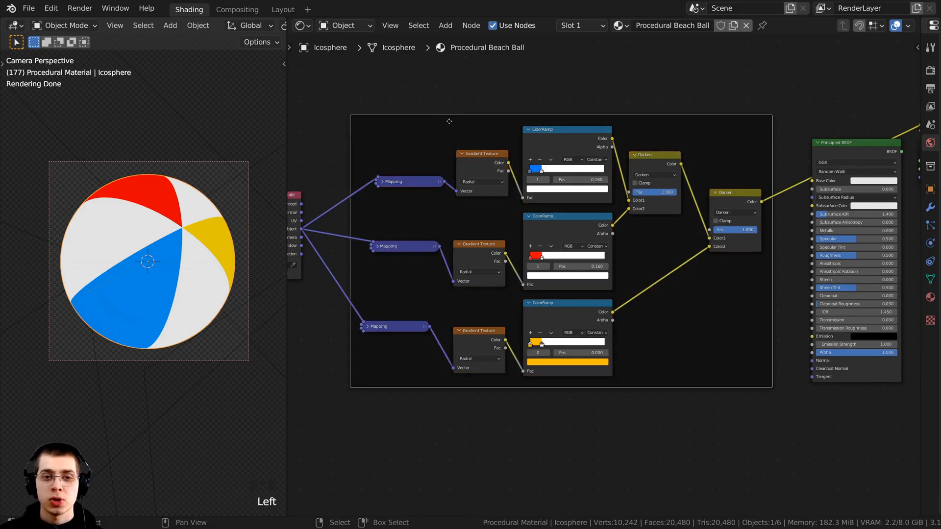
left_click_drag(448, 120, 425, 106)
Tighten the layout of the Texture Coordinate node and the Mapping, Gradient Texture, ColorRamp and Darken nodes in the frame
middle_click_drag(380, 153, 476, 169)
left_click_drag(357, 248, 326, 234)
left_click_drag(551, 245, 605, 221)
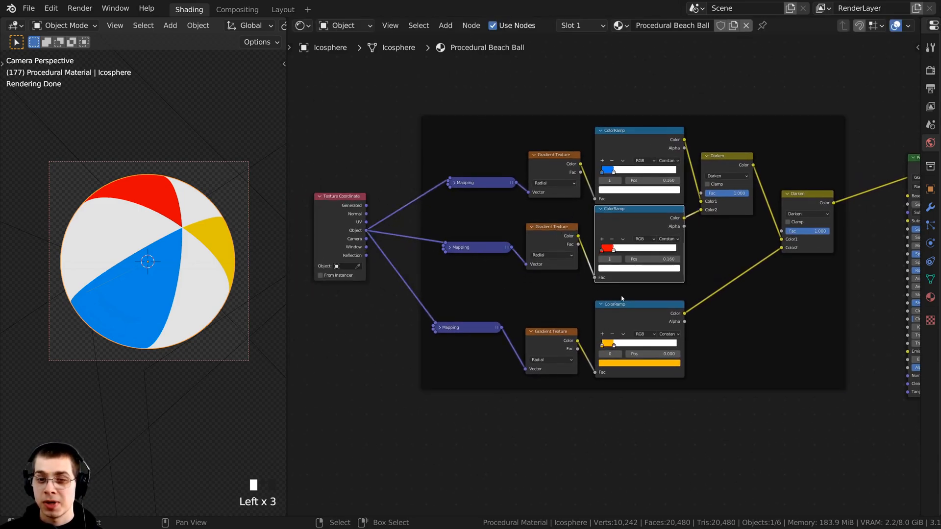
left_click_drag(627, 313, 624, 298)
left_click_drag(796, 201, 776, 199)
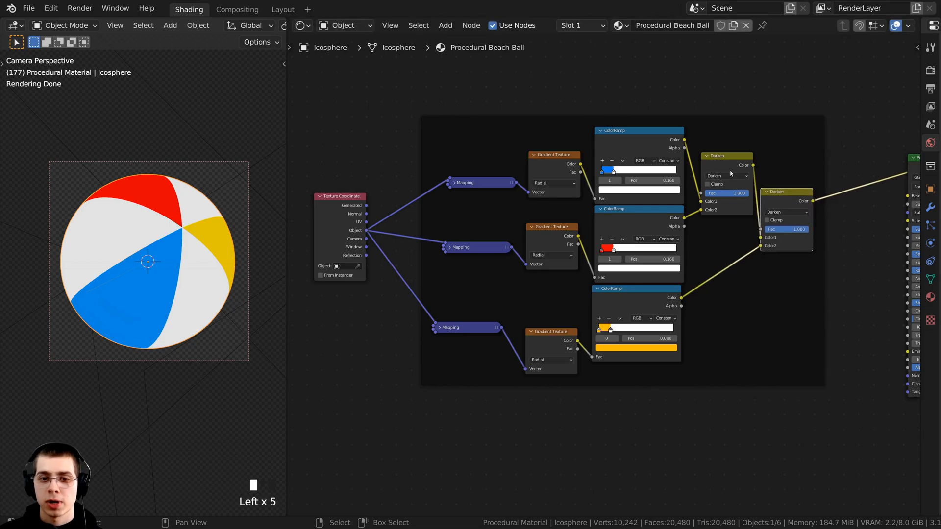
left_click_drag(727, 156, 721, 159)
left_click_drag(472, 182, 472, 195)
left_click_drag(478, 247, 486, 240)
left_click_drag(480, 329, 483, 312)
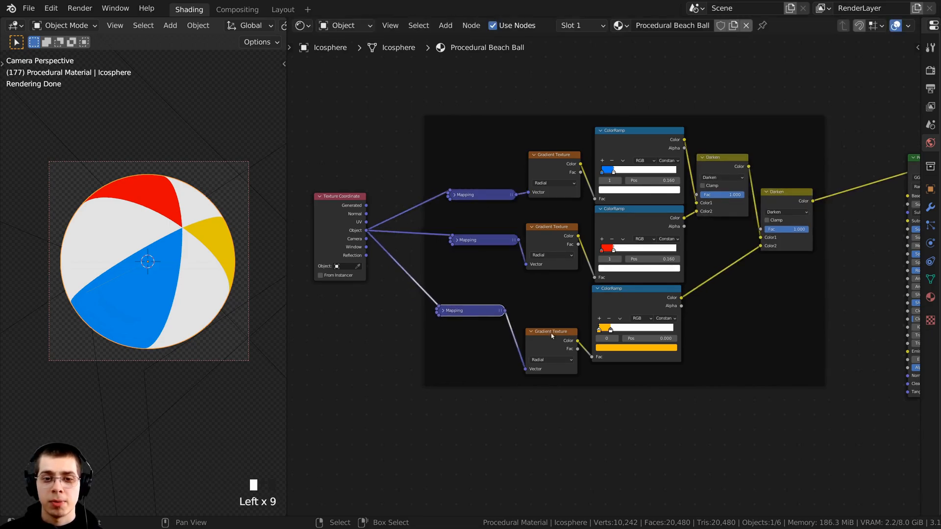
left_click_drag(552, 334, 558, 304)
scroll(562, 126, "down", 1)
middle_click_drag(563, 127, 489, 181)
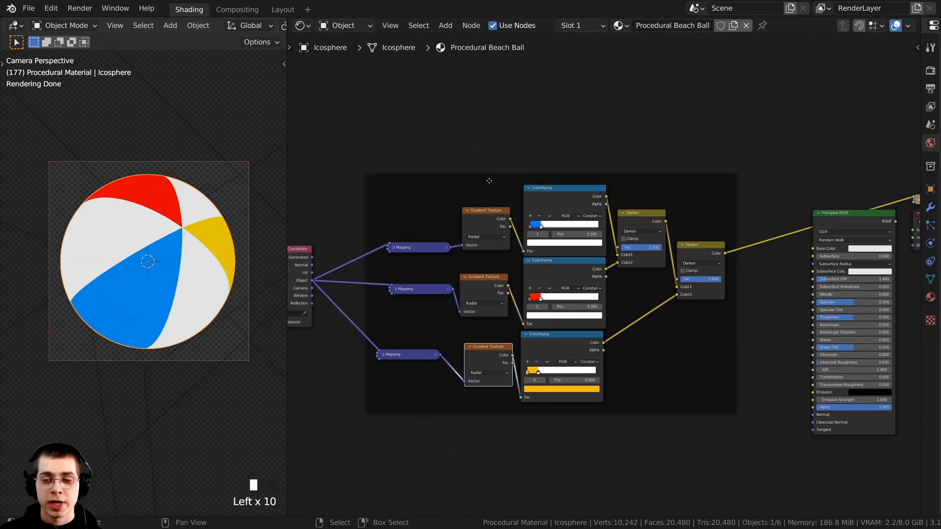
Label the frame around the color setups "Colored Stripes"
left_click(487, 177)
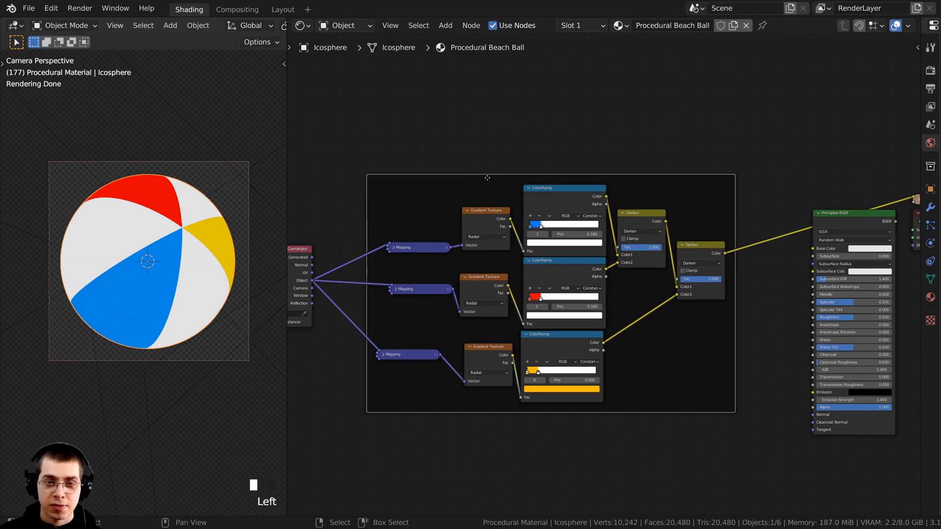
key("n")
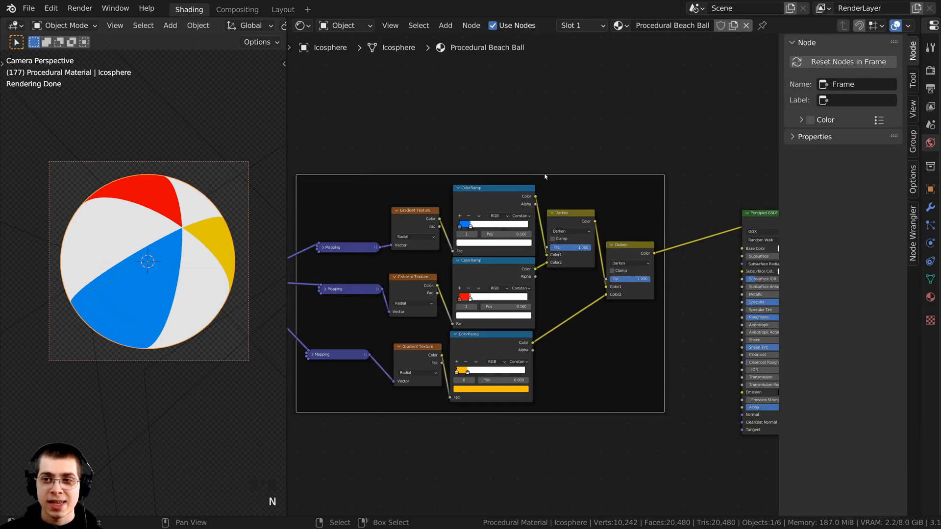
key("n")
key("n")
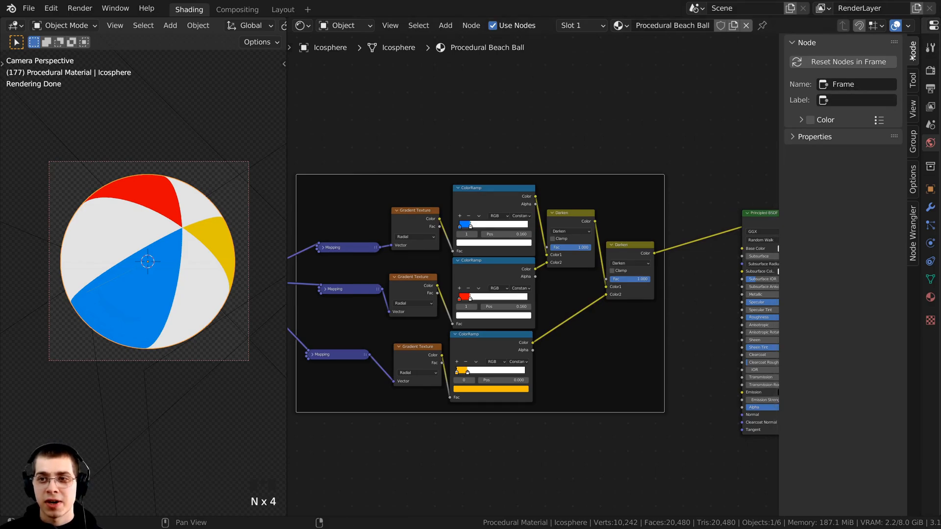
left_click(857, 103)
type("Co")
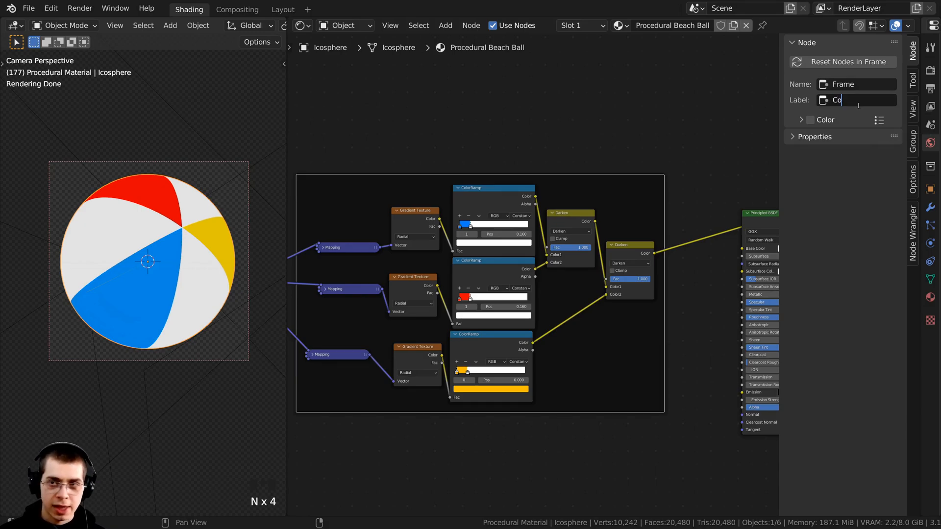
type("lored")
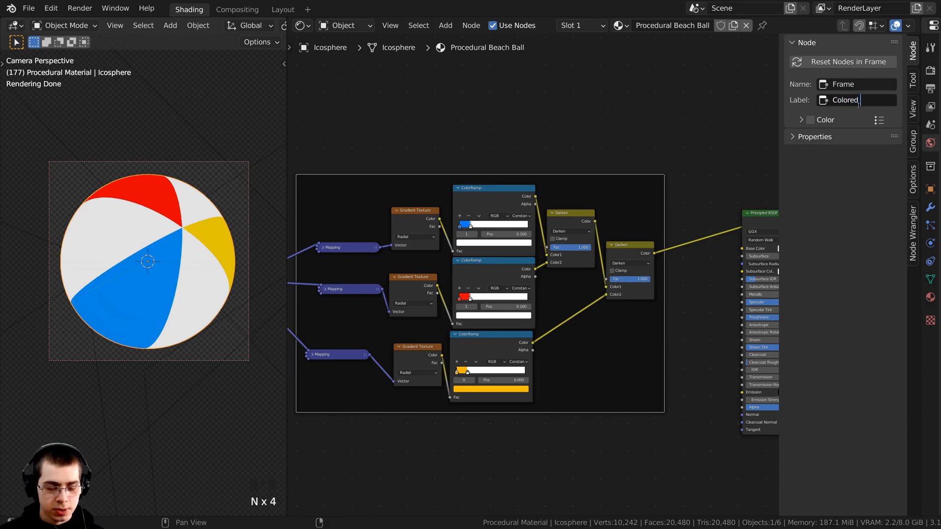
type(" Stripes")
key("Return")
key("n")
Move the Colored Stripes frame slightly closer to the Texture Coordinate node
scroll(519, 196, "down", 2)
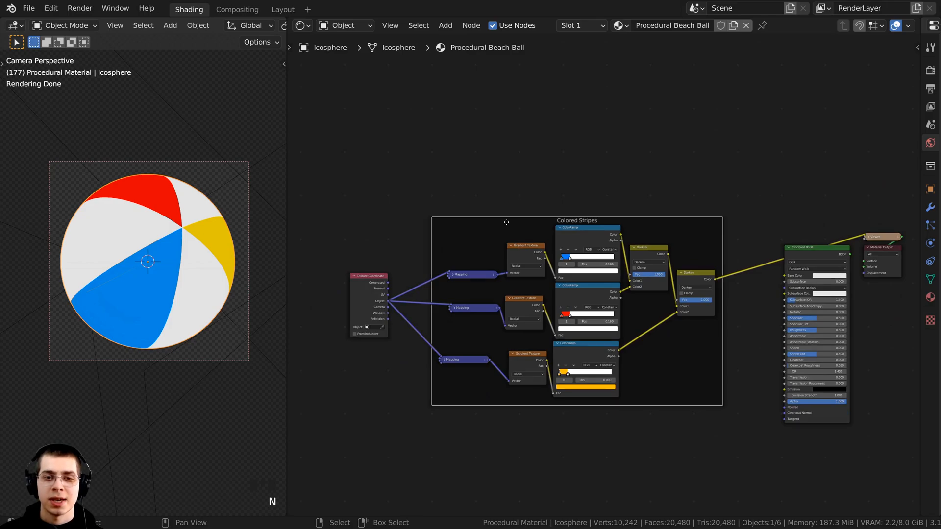
left_click_drag(506, 222, 488, 223)
middle_click_drag(497, 226, 490, 234)
left_click(491, 236)
scroll(490, 252, "up", 1)
middle_click_drag(704, 301, 590, 282)
scroll(589, 282, "up", 2)
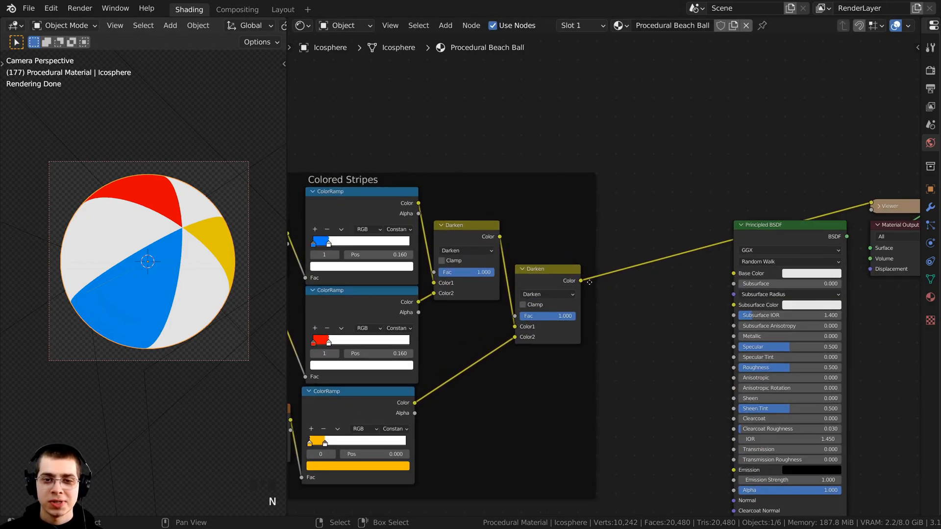
Connect the final Darken node's colour to the Principled BSDF's Base Color and preview the full shader on the ball
left_click_drag(580, 281, 734, 273)
middle_click_drag(671, 336, 624, 318)
scroll(623, 318, "up", 2)
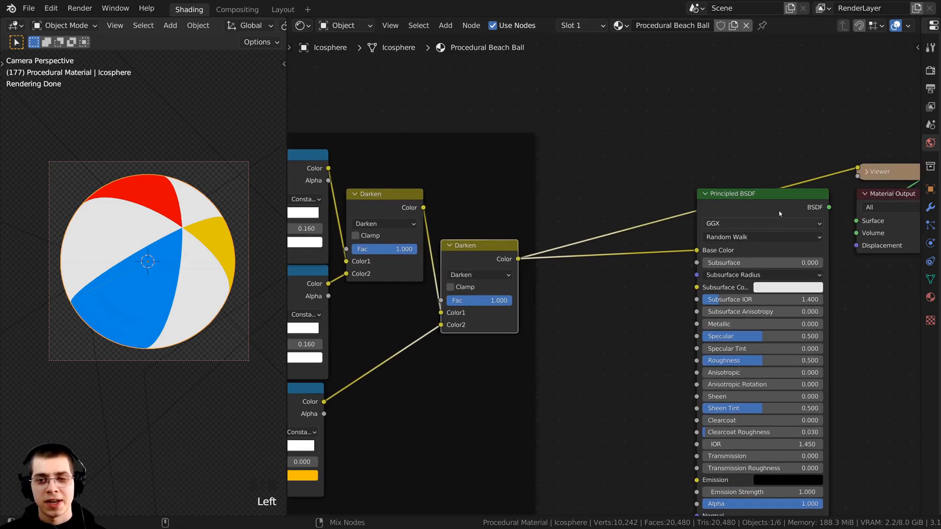
left_click(755, 206, "ctrl+shift")
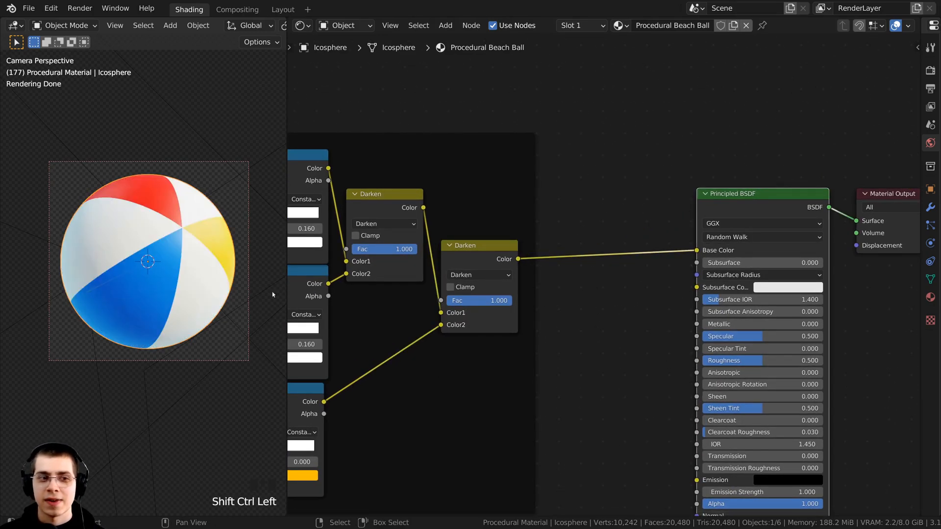
Set the Principled BSDF's Roughness to 0.15
scroll(348, 337, "down", 2)
middle_click_drag(608, 351, 494, 270)
scroll(493, 271, "up", 2)
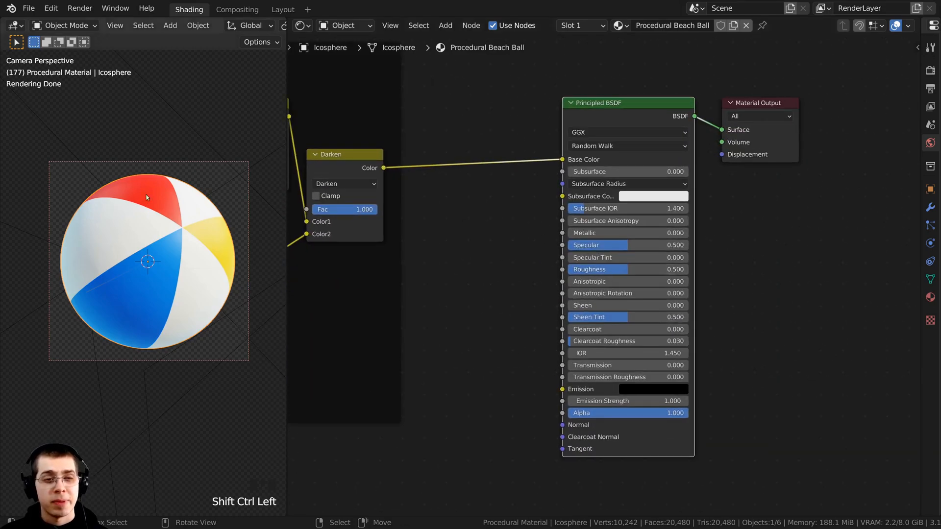
scroll(170, 233, "up", 4)
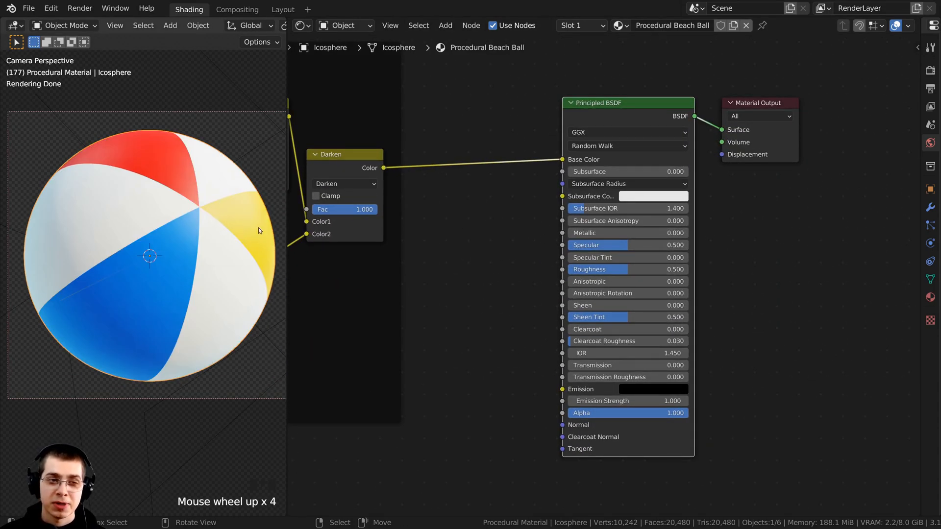
scroll(612, 268, "up", 2)
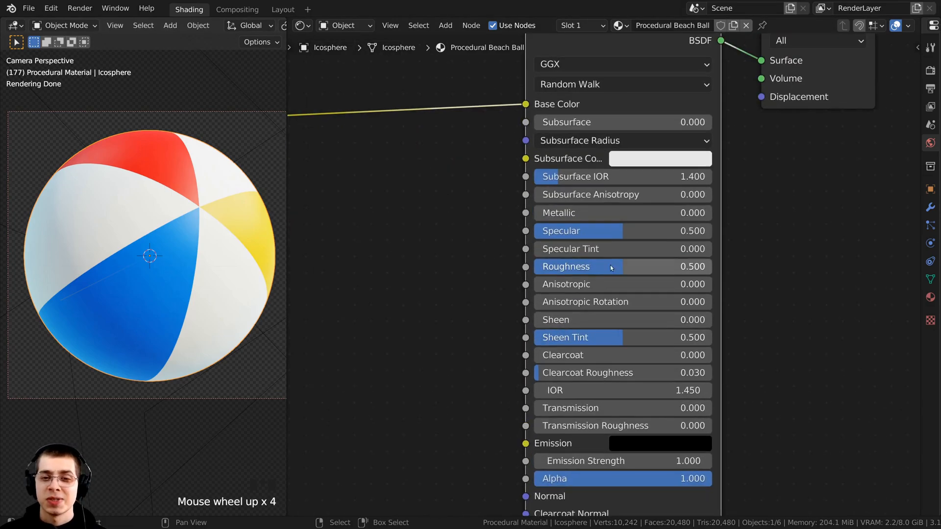
scroll(597, 266, "down", 1)
left_click(594, 274)
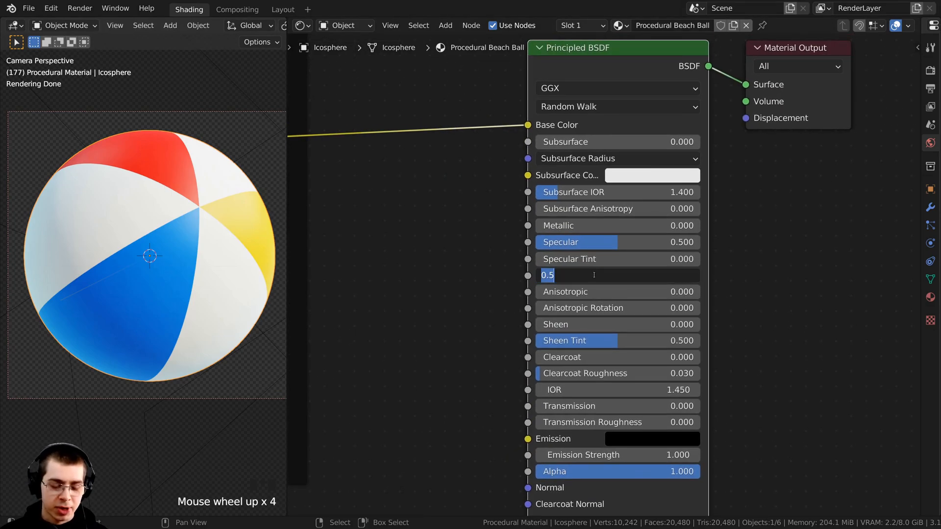
type(".15")
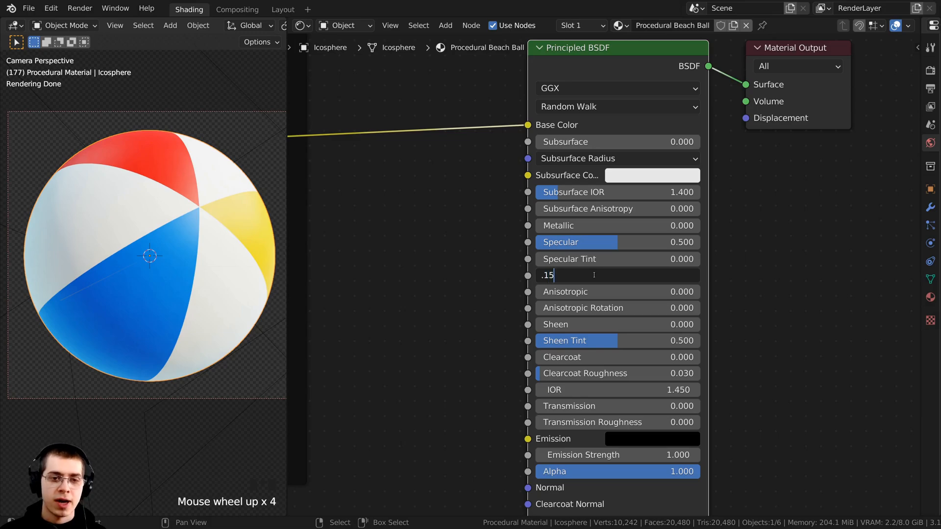
key("Return")
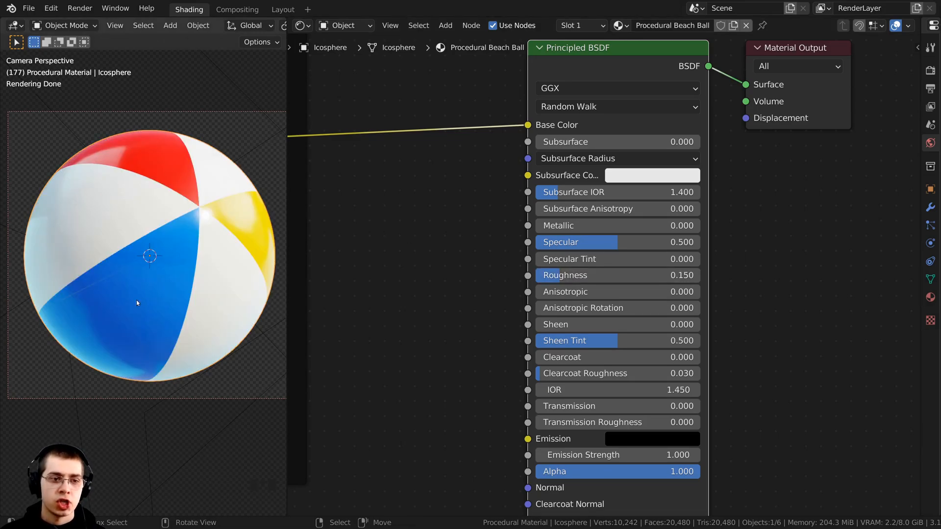
Set the Principled BSDF's Transmission to 0.3
scroll(431, 304, "down", 1)
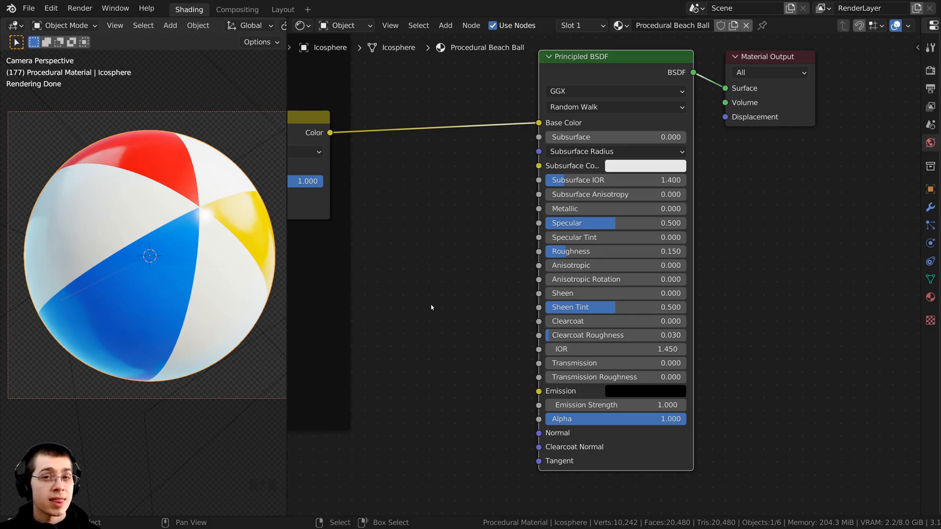
scroll(600, 272, "up", 1)
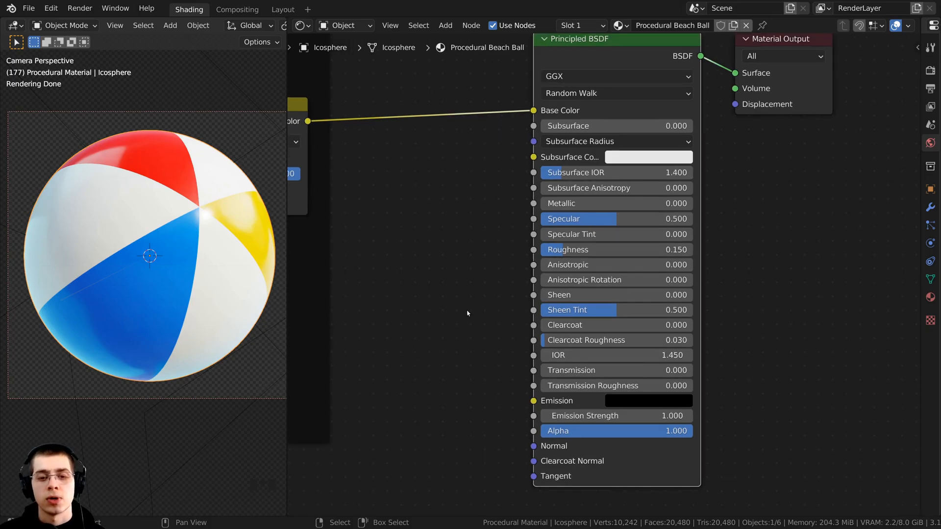
left_click(578, 371)
key("BackSpace")
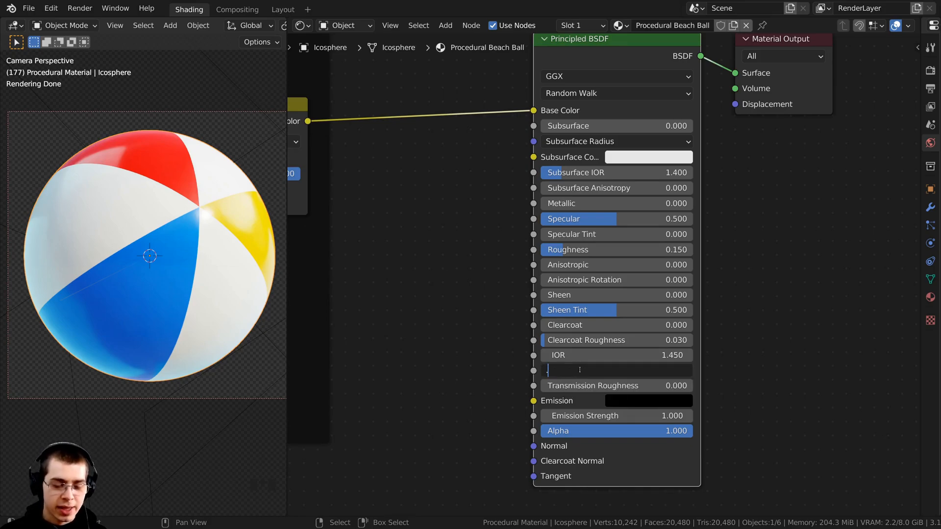
type(".3")
key("Return")
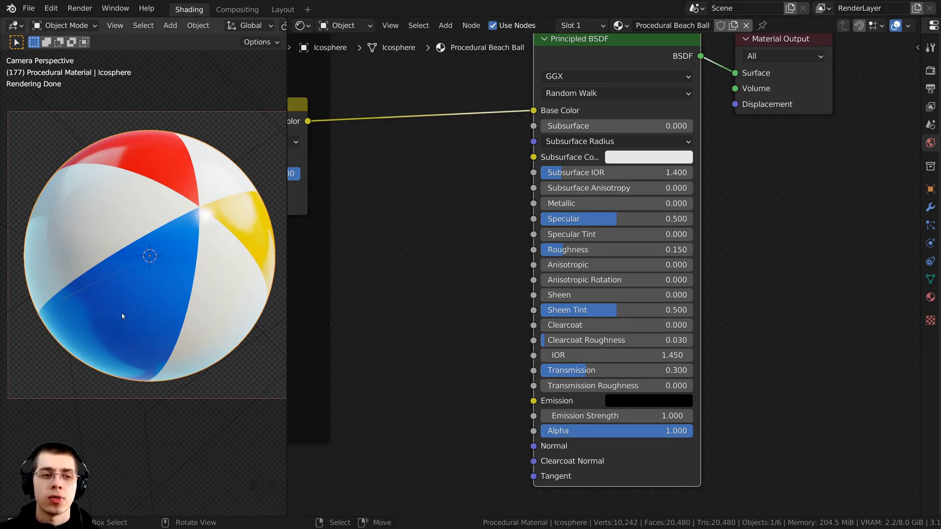
Examine the ball's light transmission and gloss from inside and outside, and return to the camera view
middle_click_drag(130, 317, 171, 321)
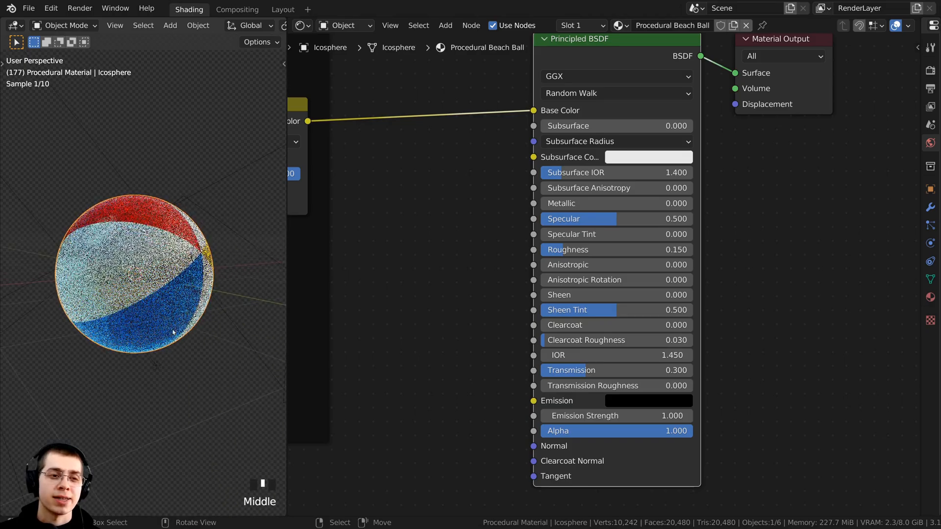
scroll(172, 321, "up", 8)
scroll(83, 279, "up", 2)
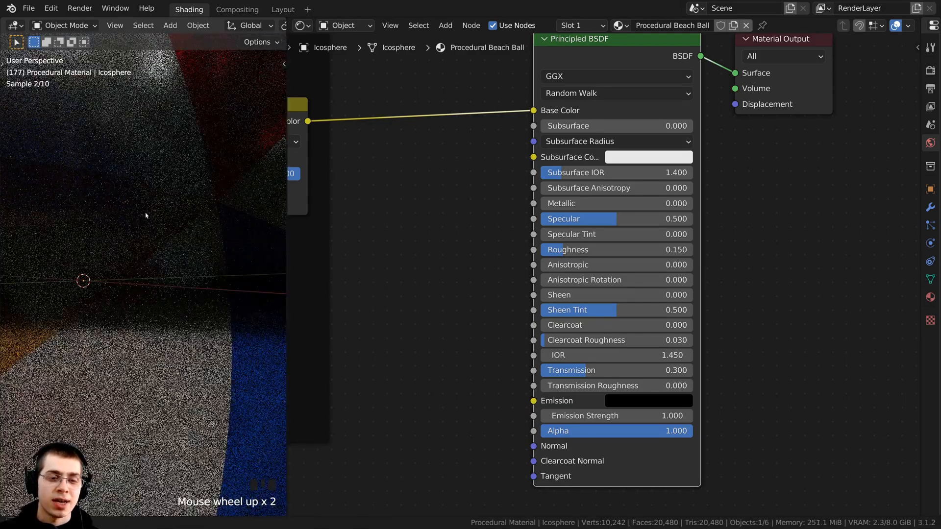
middle_click_drag(80, 279, 146, 293)
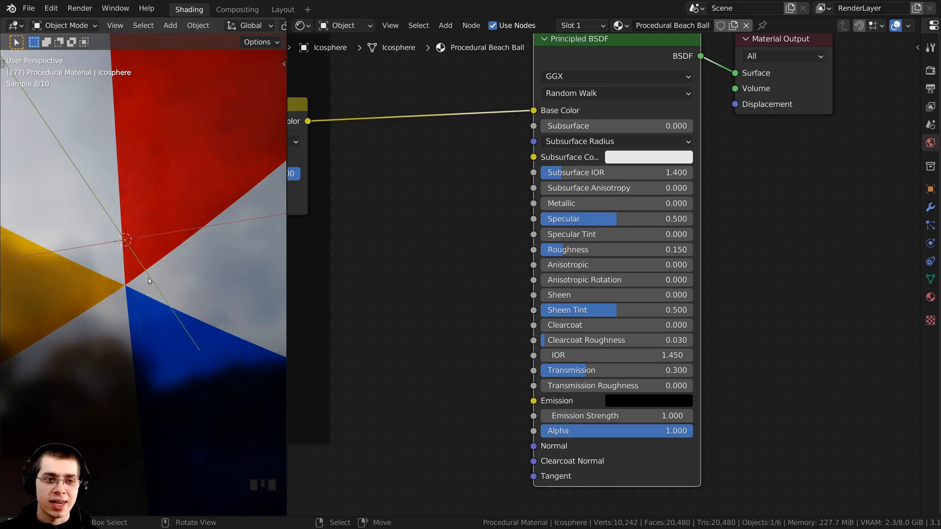
scroll(85, 327, "down", 5)
middle_click_drag(85, 327, 145, 288, "shift")
scroll(96, 326, "up", 2)
scroll(146, 287, "up", 1)
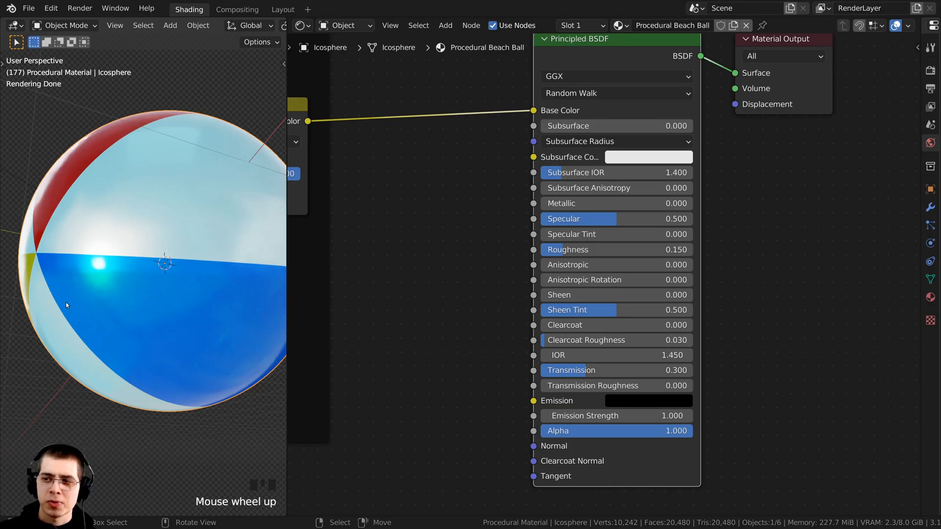
scroll(110, 260, "up", 1)
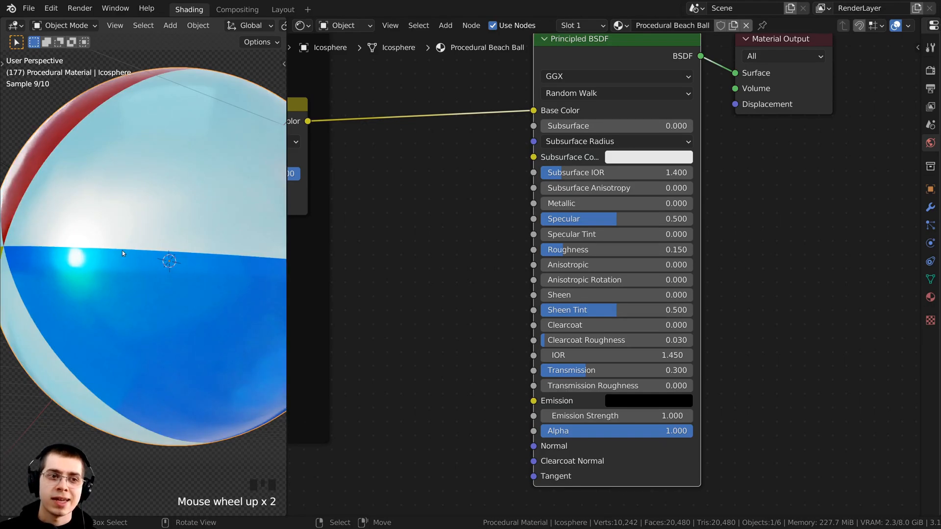
middle_click_drag(122, 251, 429, 349, "shift")
scroll(123, 320, "down", 3)
scroll(159, 357, "up", 8)
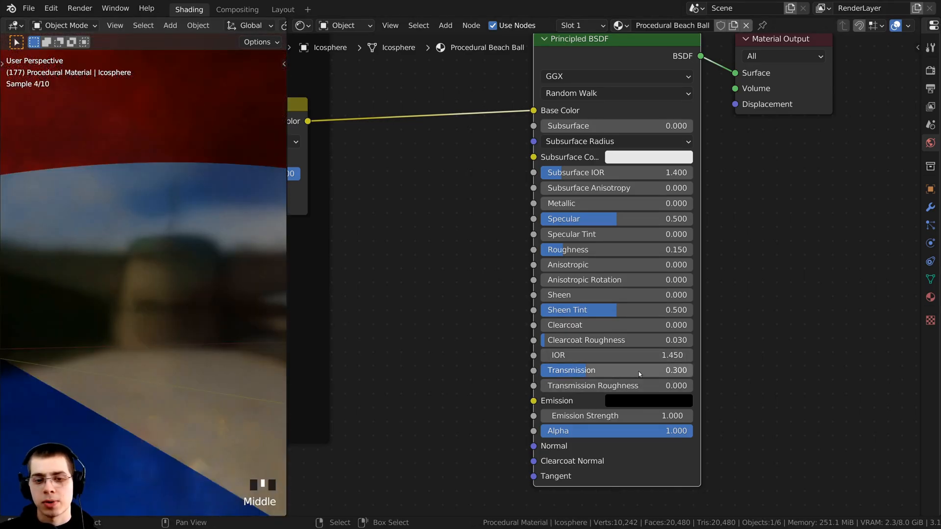
scroll(273, 355, "down", 10)
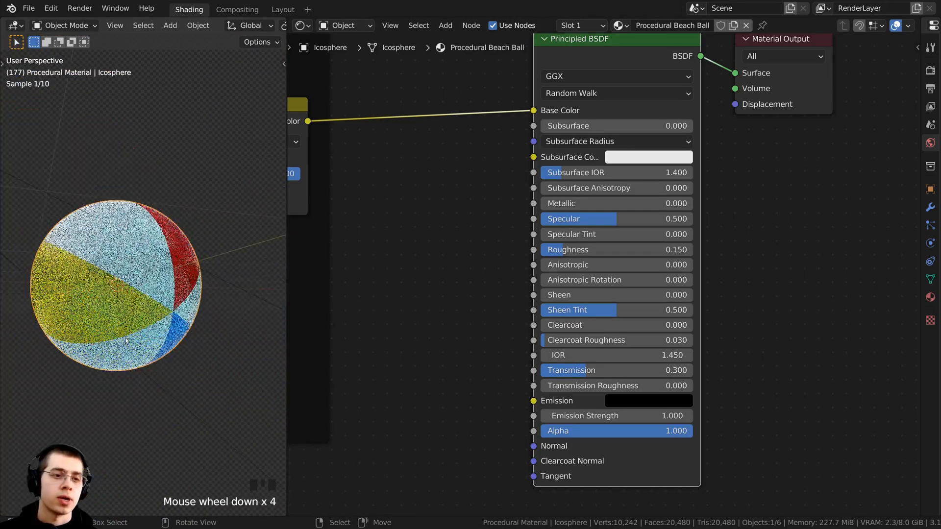
key("KP_0")
middle_click_drag(194, 224, 181, 225, "shift")
middle_click_drag(192, 293, 182, 301, "shift")
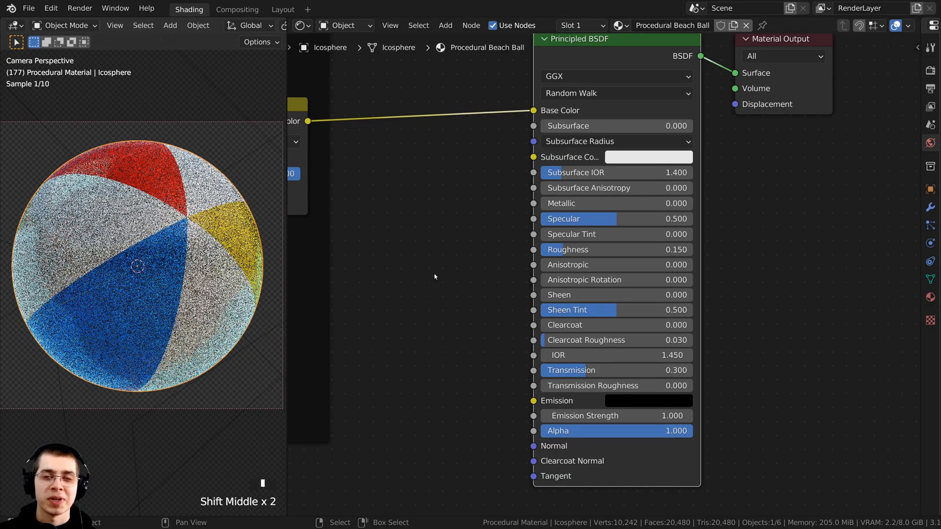
Duplicate the blue stripe's Mapping, Gradient Texture and ColorRamp nodes with their input links kept, placing the copies above the originals
scroll(434, 275, "down", 3)
middle_click_drag(467, 265, 531, 270)
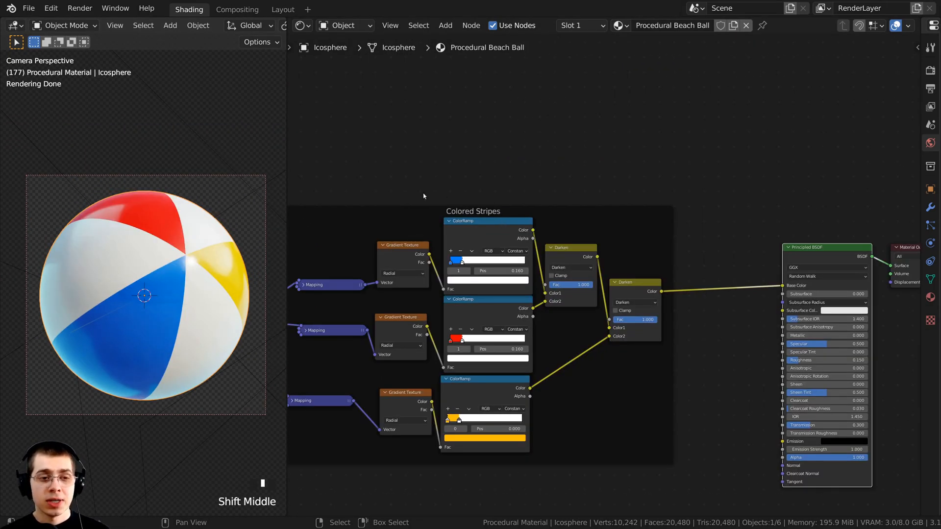
scroll(195, 250, "up", 3)
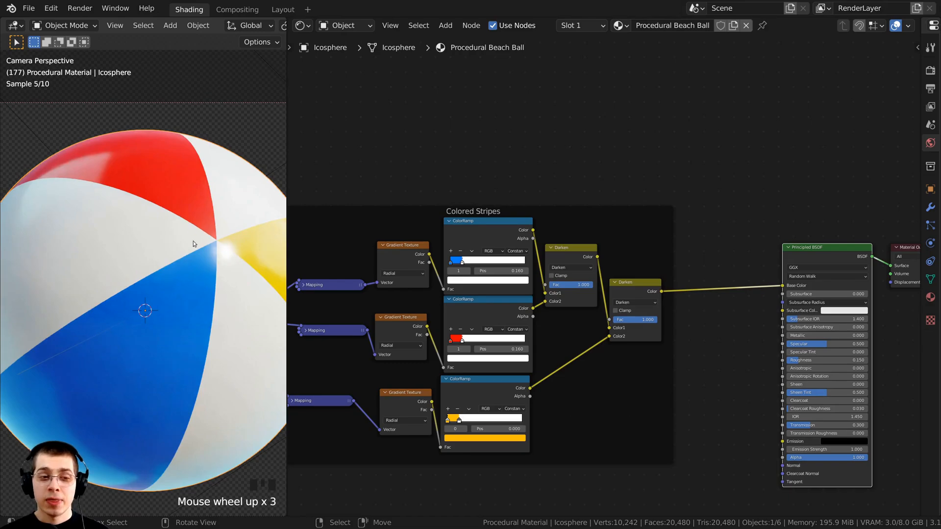
middle_click_drag(518, 168, 565, 170)
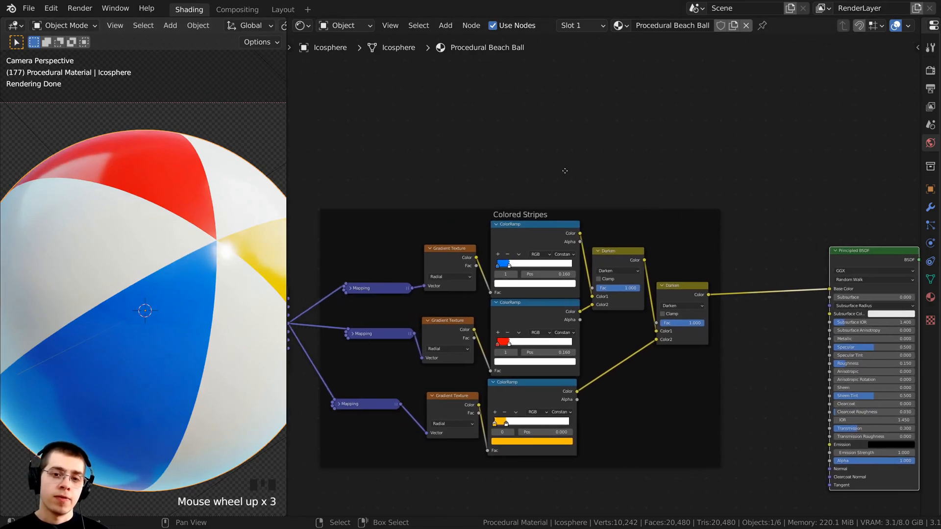
middle_click_drag(508, 189, 537, 204)
middle_click_drag(611, 185, 633, 189)
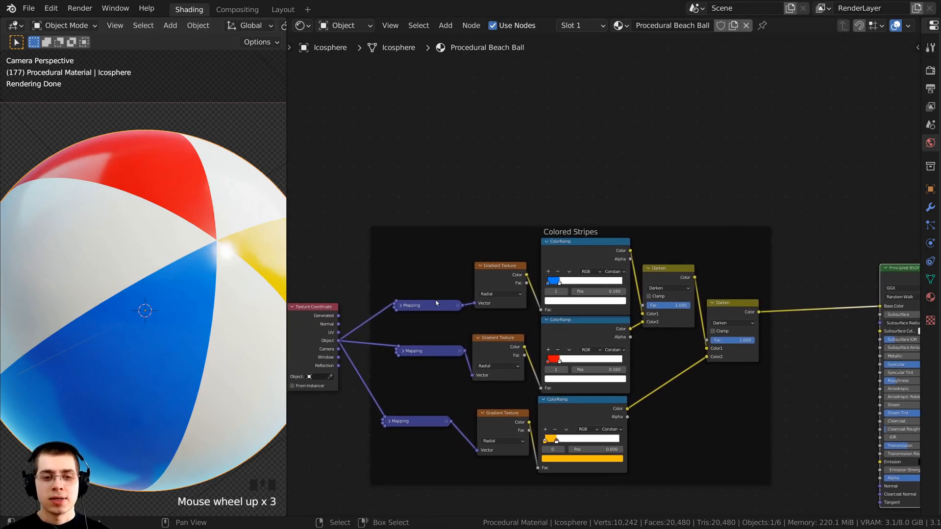
scroll(439, 267, "up", 1)
left_click(421, 270)
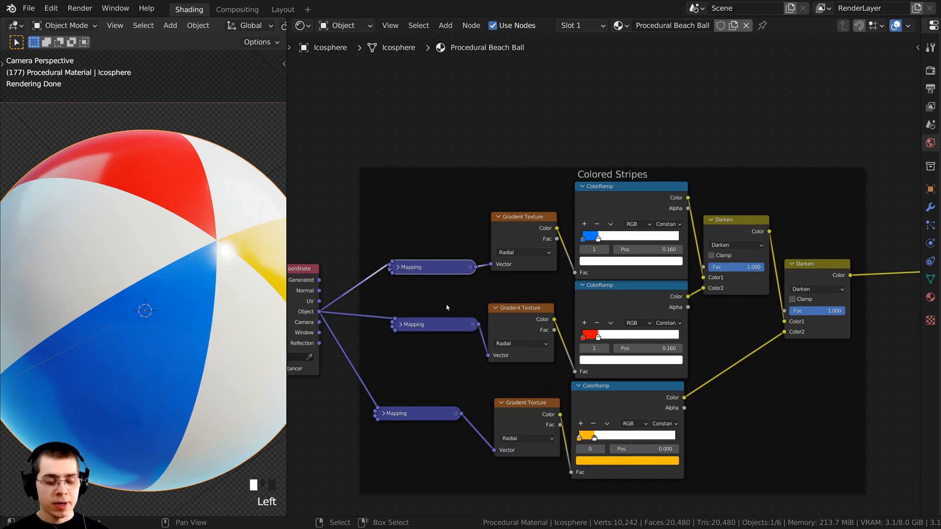
left_click(512, 226, "shift")
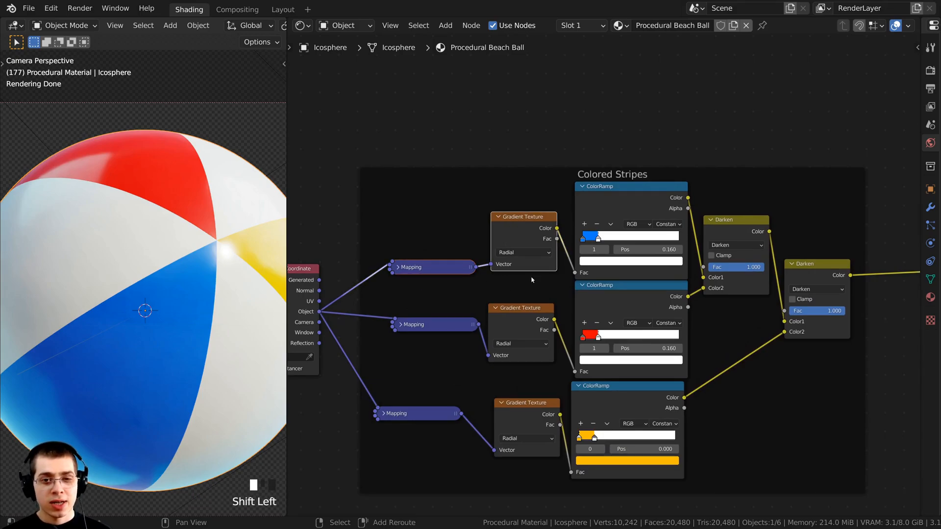
left_click(611, 197, "shift")
scroll(545, 241, "down", 1)
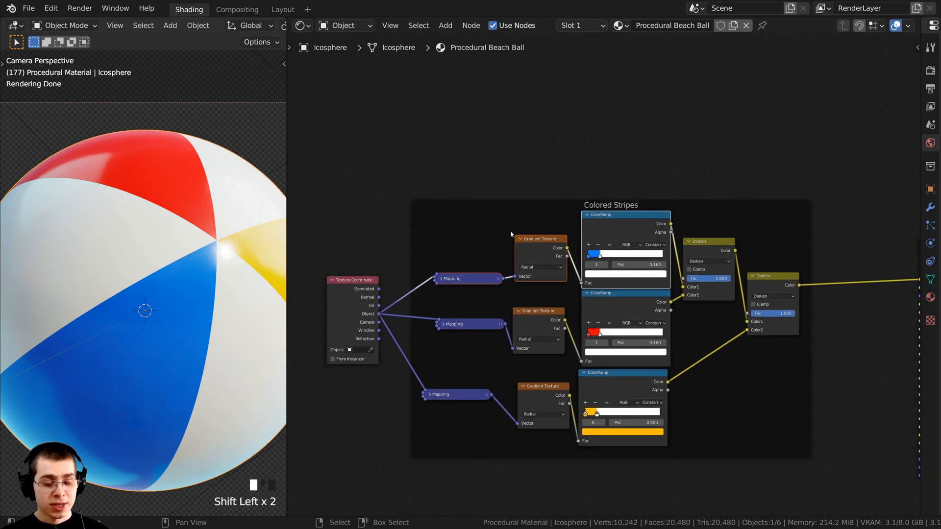
key("shift+ctrl+d")
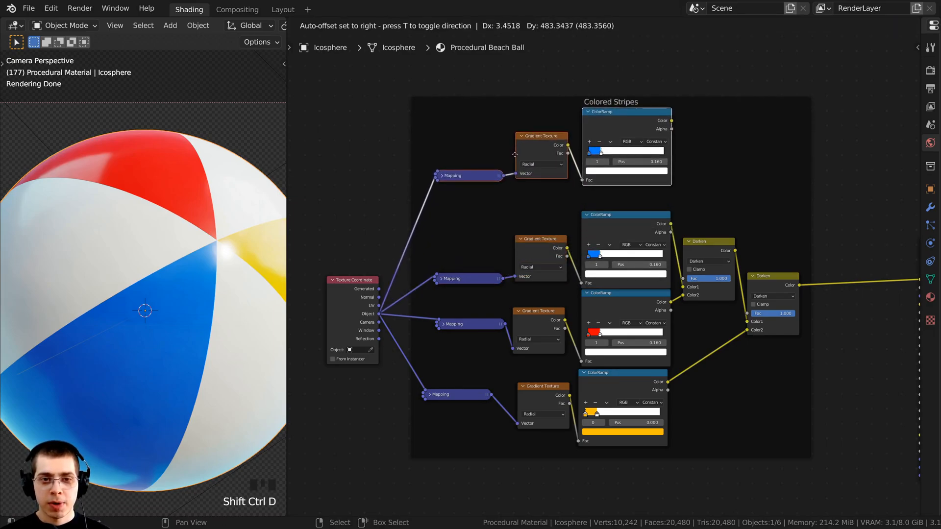
left_click(515, 154)
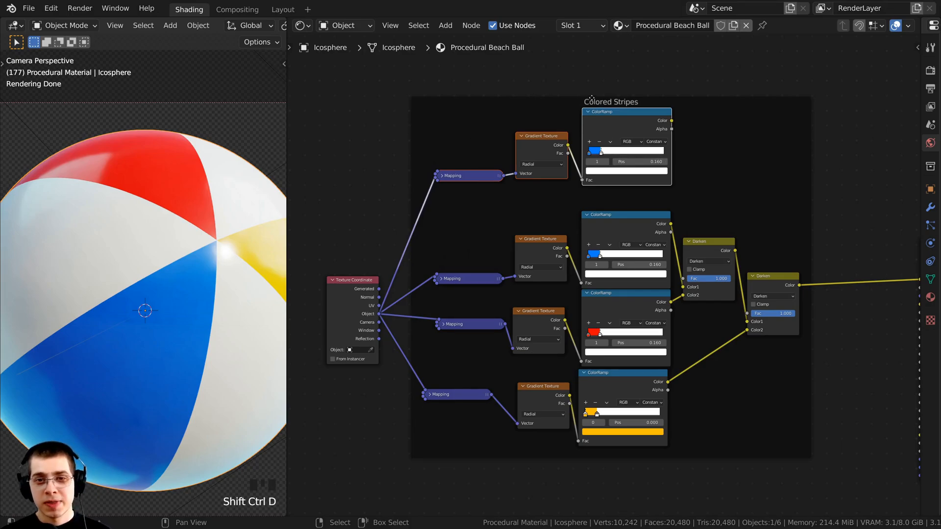
Detach the duplicated Mapping, Gradient Texture and ColorRamp nodes from the Colored Stripes frame and place them above it
middle_click_drag(547, 215, 544, 214)
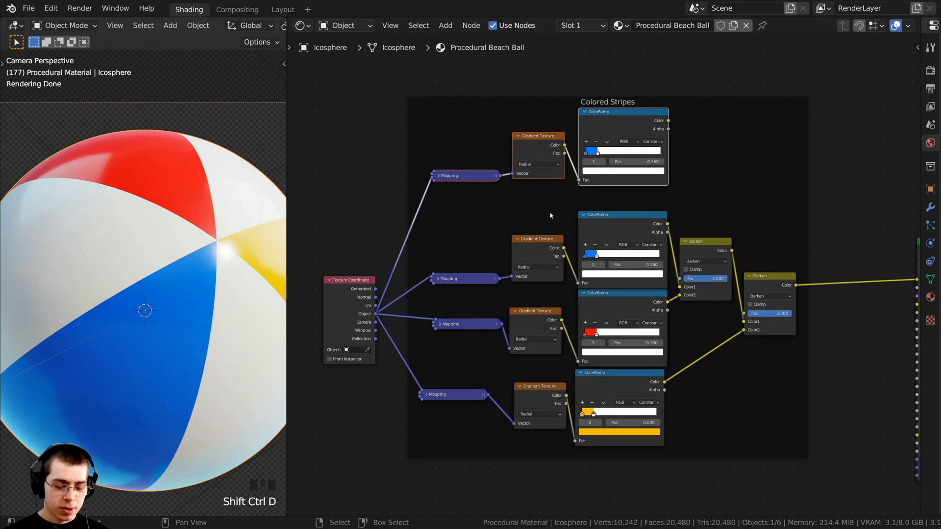
key("alt+p")
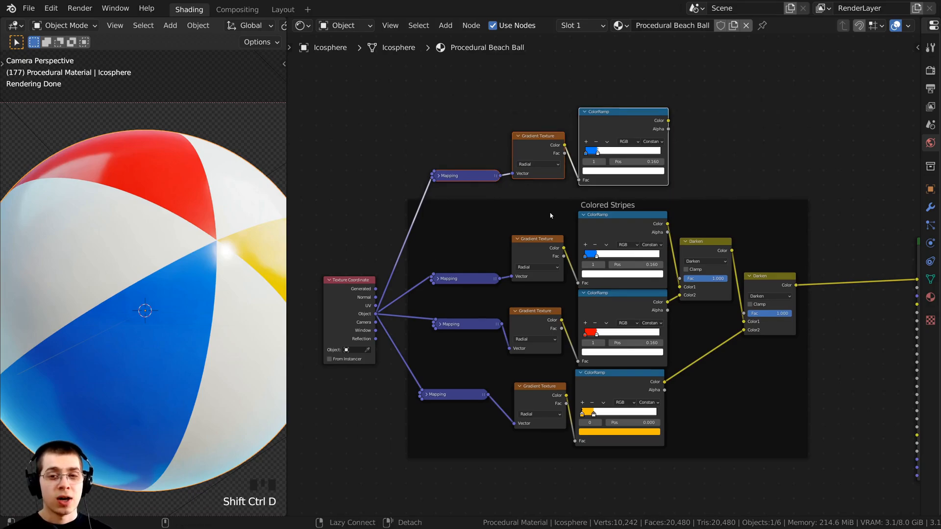
key("g")
left_click(546, 196)
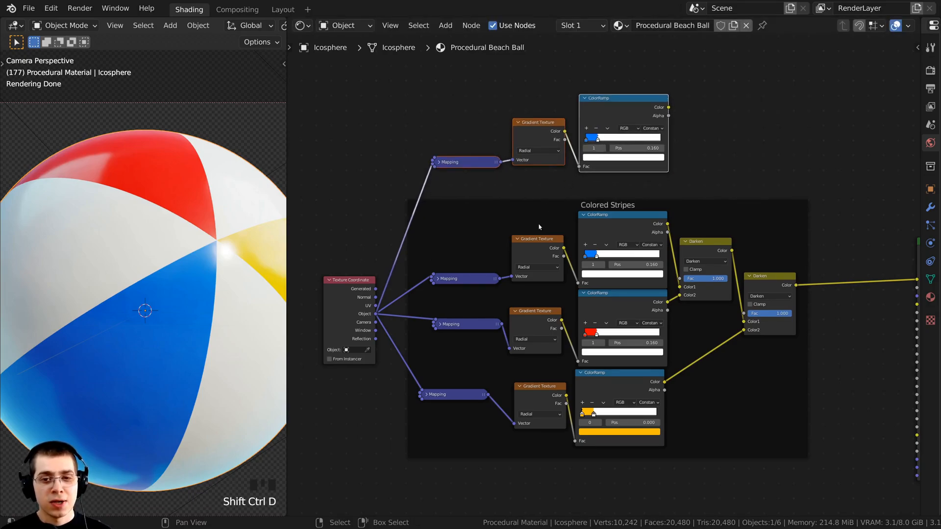
key("g")
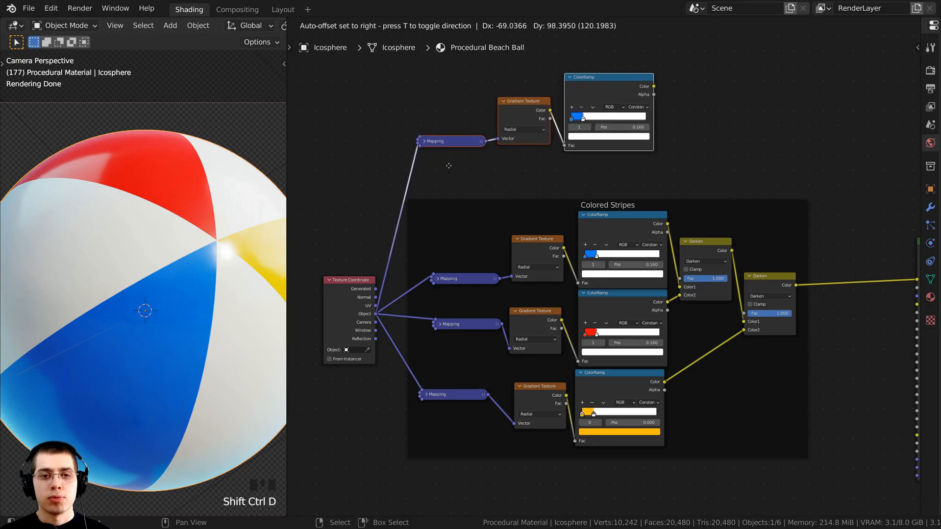
left_click(448, 165)
Preview the duplicated ColorRamp's output on the ball
middle_click_drag(460, 183, 460, 249)
scroll(539, 206, "up", 2)
middle_click_drag(568, 180, 554, 232)
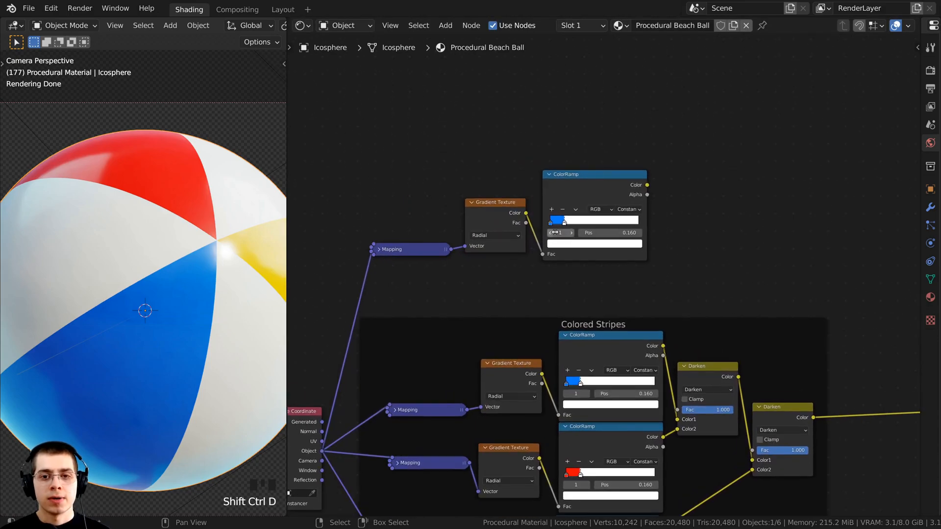
left_click(606, 187, "ctrl+shift")
scroll(566, 279, "up", 2)
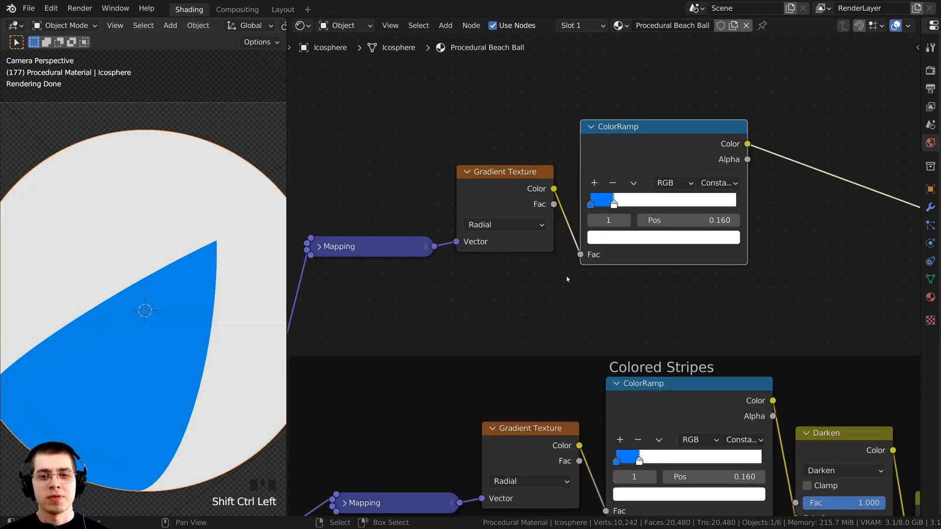
Set the duplicated Gradient Texture's gradient type to Linear
mouse_move(507, 209)
middle_mouse_down()
mouse_move(485, 201)
mouse_move(510, 193)
middle_mouse_up()
scroll(500, 182, "up", 1)
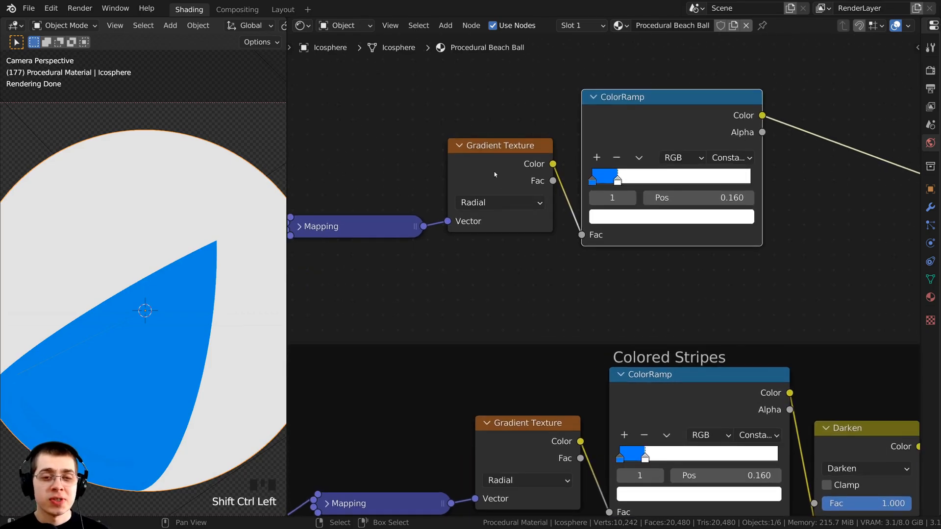
left_click(486, 205)
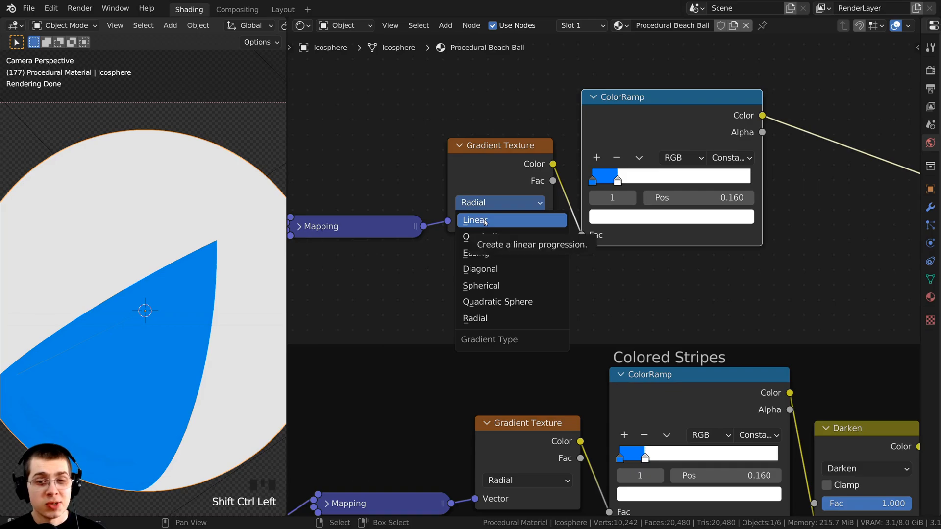
left_click(483, 223)
scroll(482, 218, "up", 2)
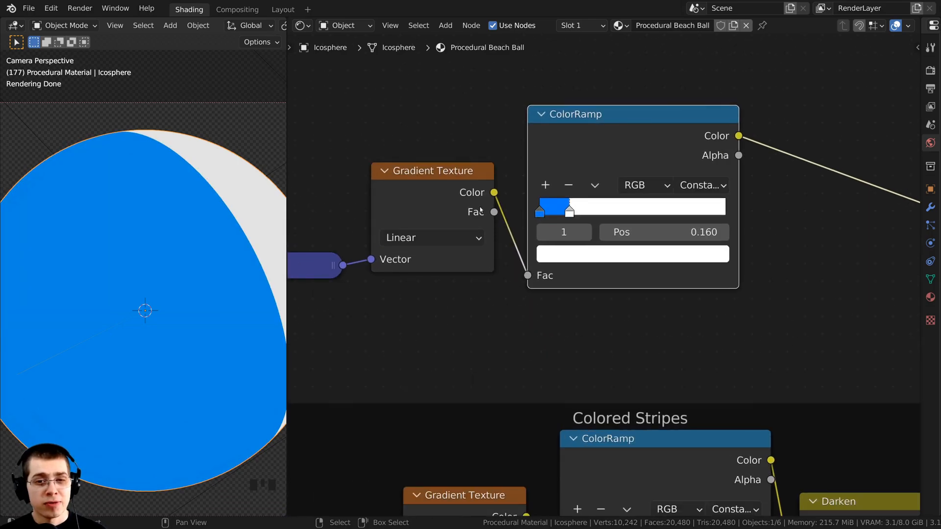
Rearrange the duplicated ColorRamp's stops, with white at the start and blue near the far end at about 0.922
mouse_move(539, 212)
left_mouse_down()
mouse_move(584, 216)
mouse_move(539, 215)
left_mouse_up()
middle_click_drag(589, 214, 547, 221)
left_click_drag(547, 220, 669, 223)
scroll(584, 250, "up", 1)
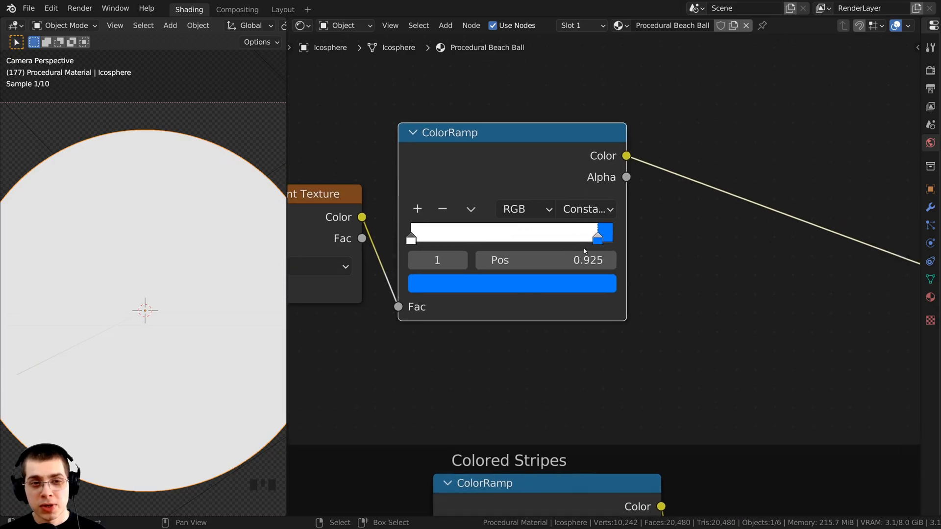
scroll(584, 250, "up", 1)
left_click_drag(596, 235, 594, 235)
key("ctrl+z")
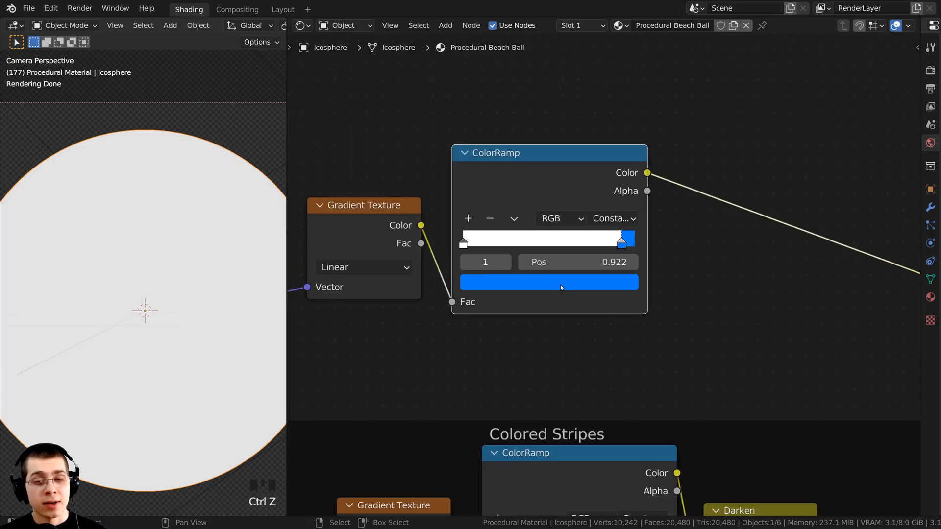
Change the ColorRamp's blue stop to black (000000) and move it to about 0.870
left_click(562, 287)
left_click_drag(601, 54, 600, 168)
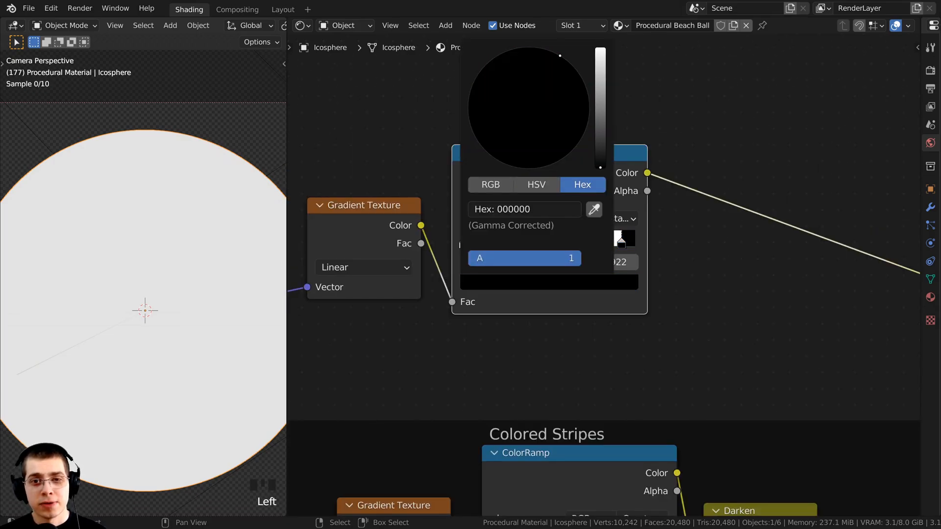
scroll(384, 294, "down", 1)
middle_click_drag(205, 161, 212, 269)
scroll(213, 269, "up", 1)
scroll(643, 229, "up", 1)
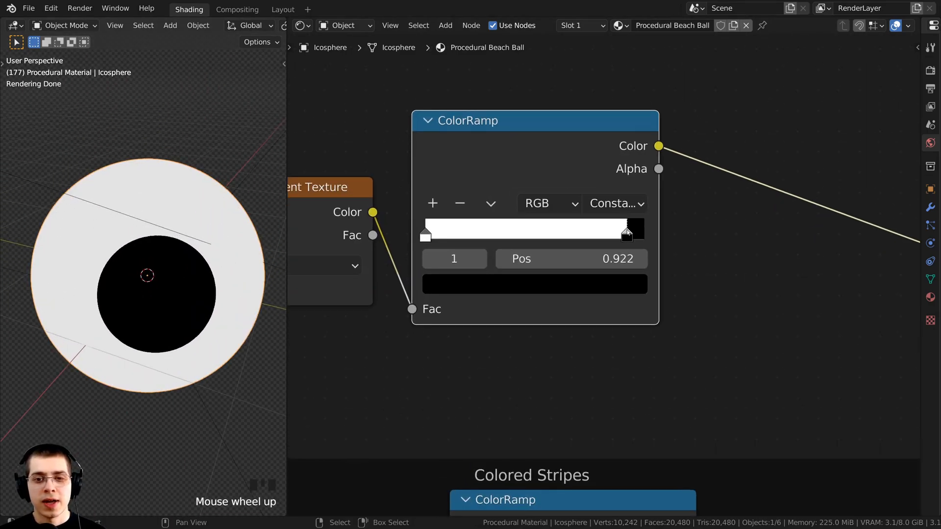
left_click_drag(627, 232, 615, 233)
Expand the Mapping node feeding the linear gradient, reposition it, and set its Y rotation to 90°
scroll(537, 234, "down", 1)
middle_click_drag(537, 234, 560, 239)
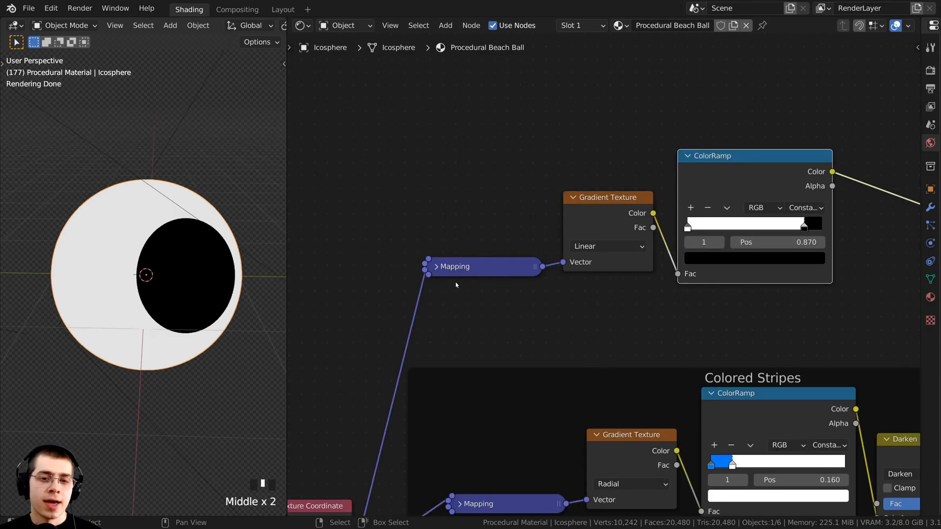
middle_click_drag(455, 283, 527, 266)
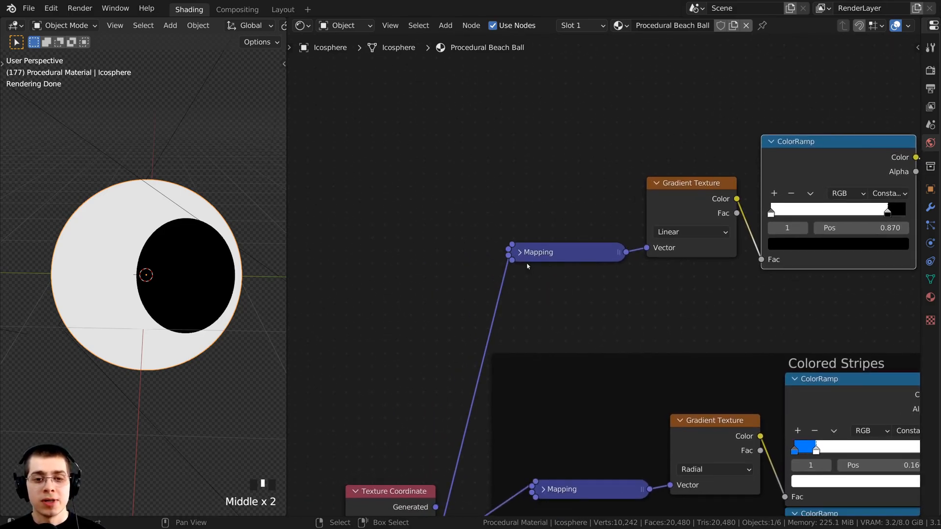
left_click(519, 253)
left_click_drag(565, 394, 545, 281)
scroll(546, 281, "up", 2)
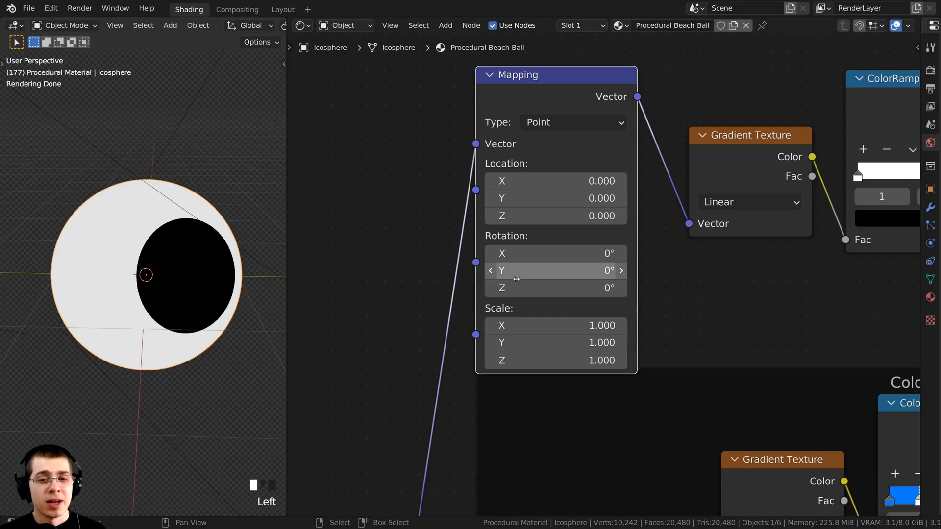
left_click_drag(534, 271, 547, 270)
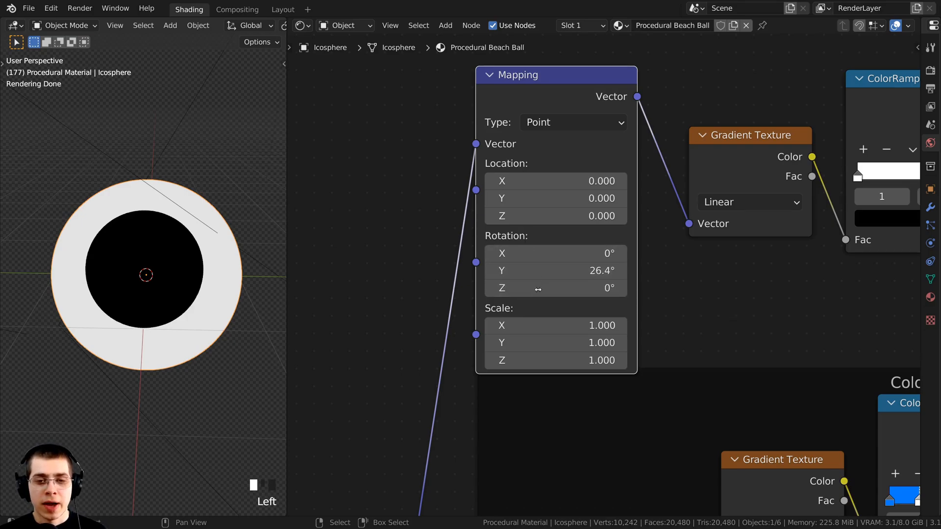
left_click(563, 270)
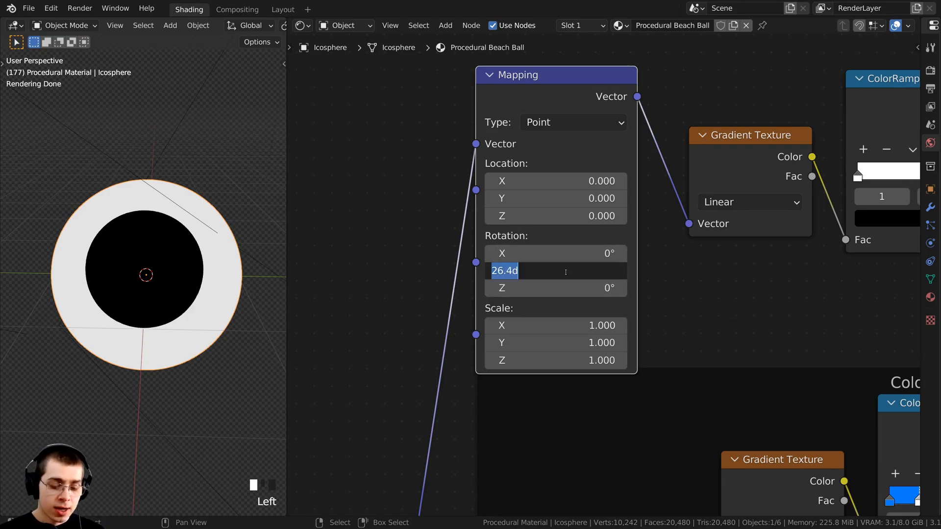
type("90")
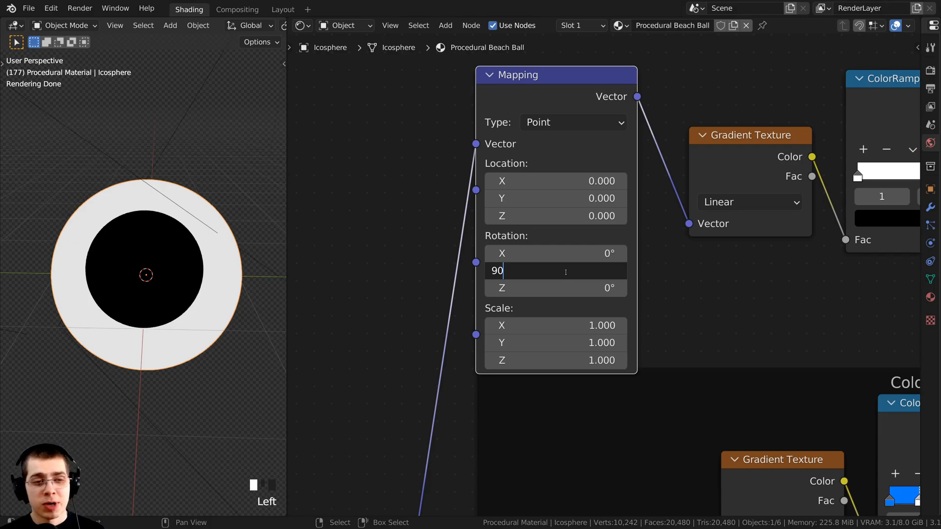
key("Return")
Check the black circle's placement at the ball's pole with the object's rotation cleared, and restore the rotation
scroll(147, 274, "down", 3)
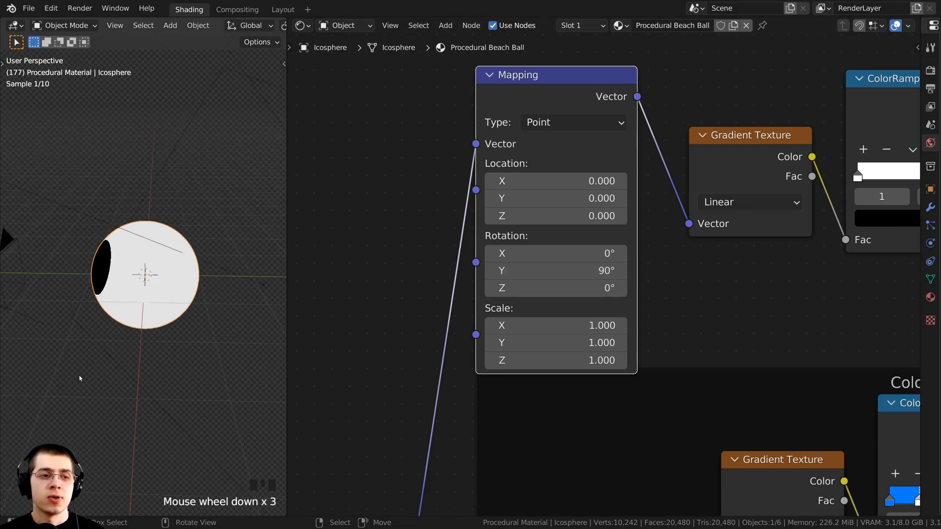
middle_click_drag(156, 274, 201, 318)
scroll(174, 314, "up", 2)
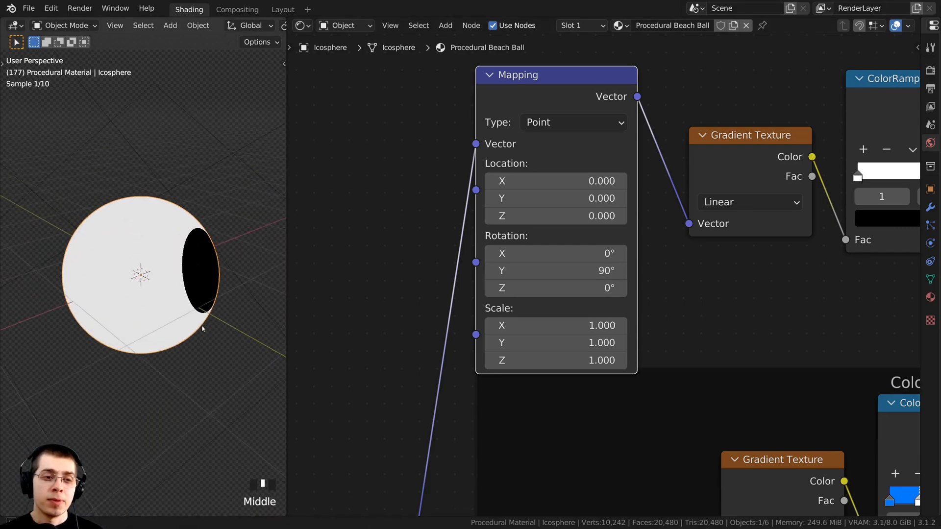
middle_click_drag(239, 235, 242, 243)
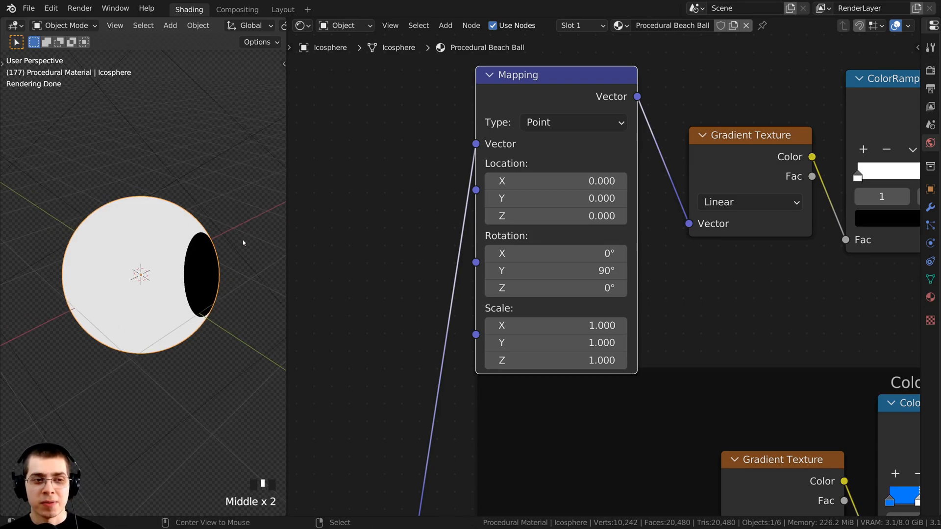
key("alt+r")
middle_click_drag(54, 185, 145, 264)
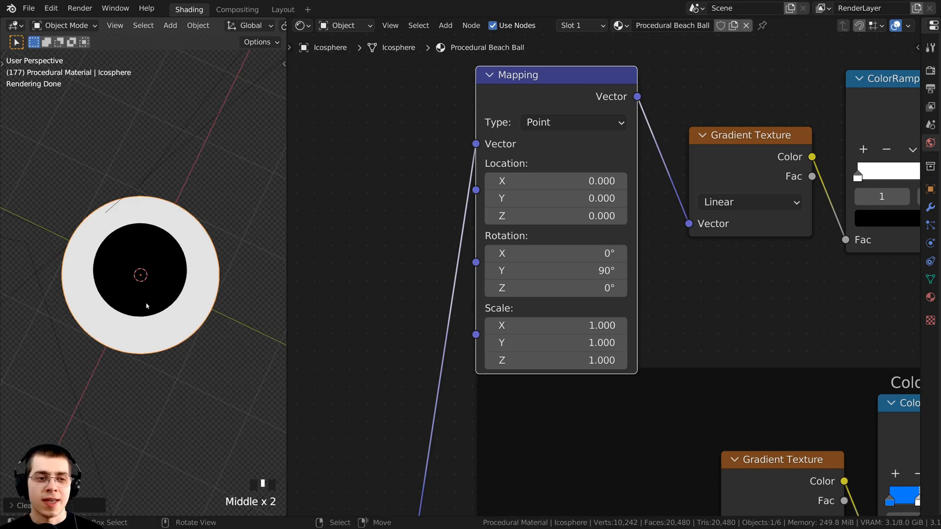
middle_click_drag(146, 306, 186, 257)
key("ctrl+z")
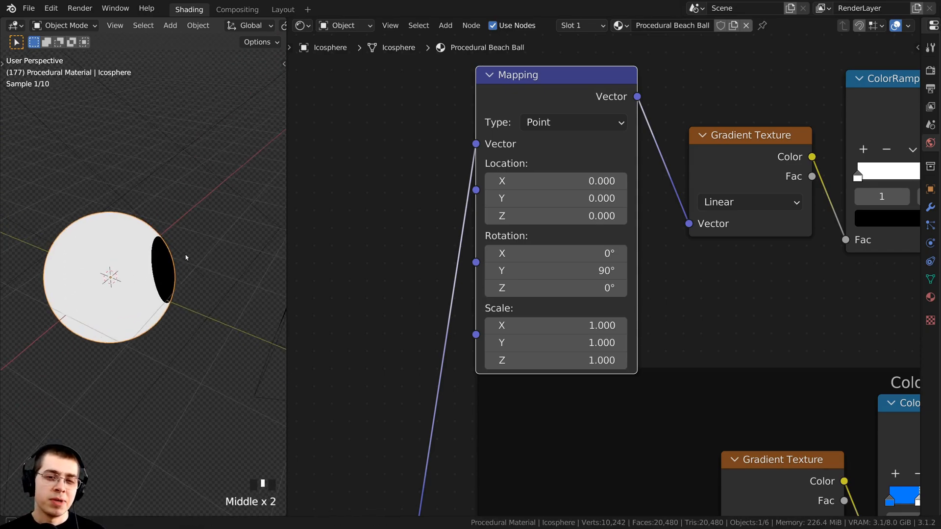
Collapse the Mapping node and move it back level with the linear Gradient Texture
scroll(622, 284, "down", 4)
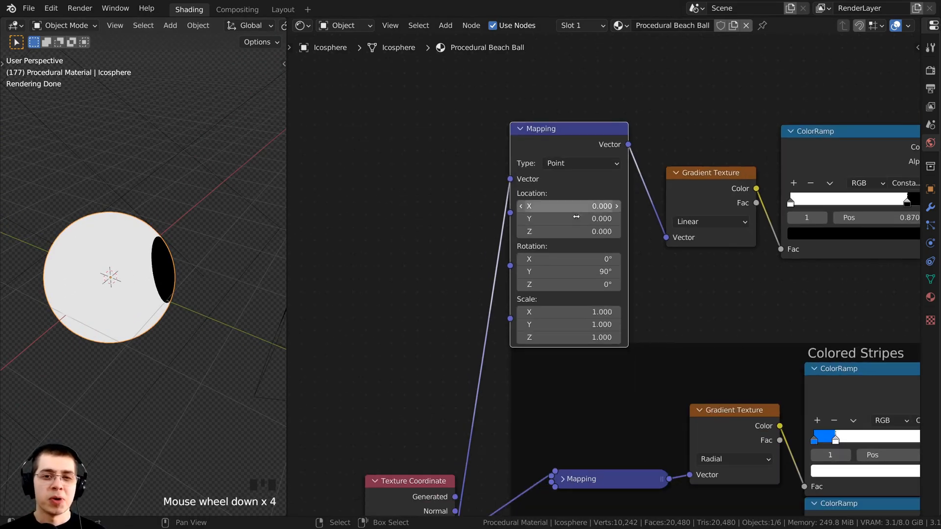
left_click(527, 132)
left_click_drag(526, 132, 506, 219)
From the camera view, shrink the black circle by setting the ColorRamp's black stop position to 0.963
key("KP_0")
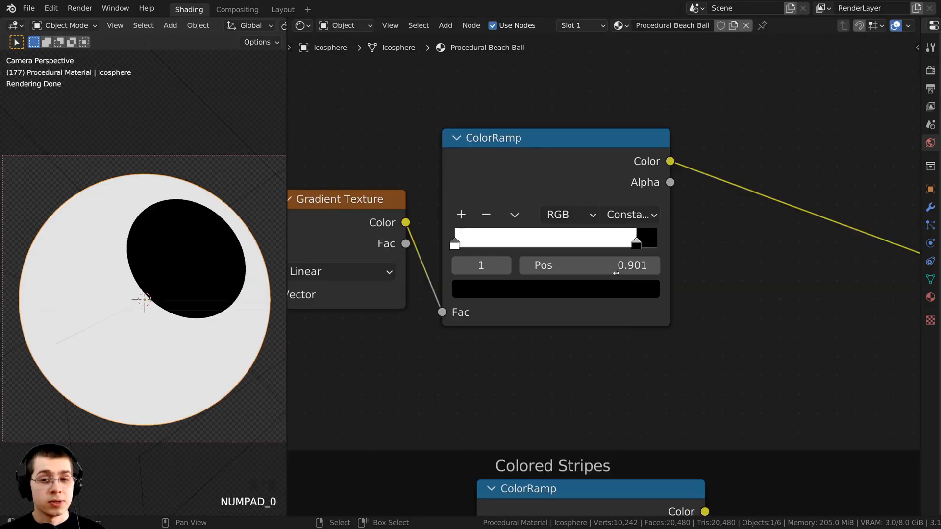
left_click_drag(599, 152, 620, 155)
left_click_drag(696, 258, 677, 287)
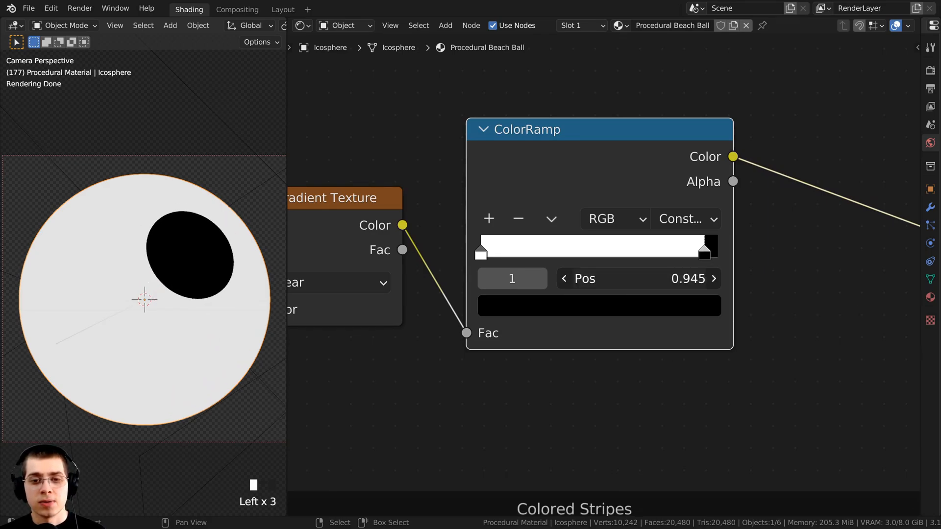
left_click(651, 281)
left_click_drag(600, 283, 585, 283)
left_click(573, 284)
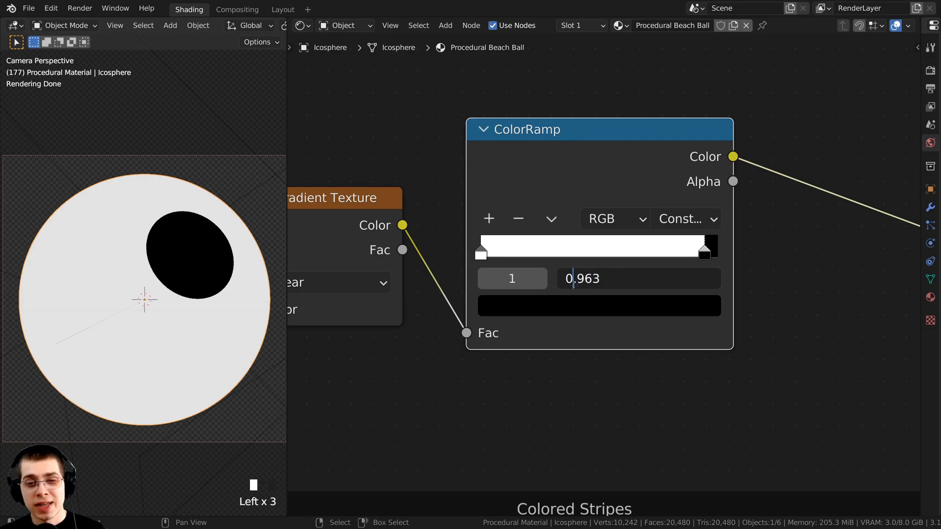
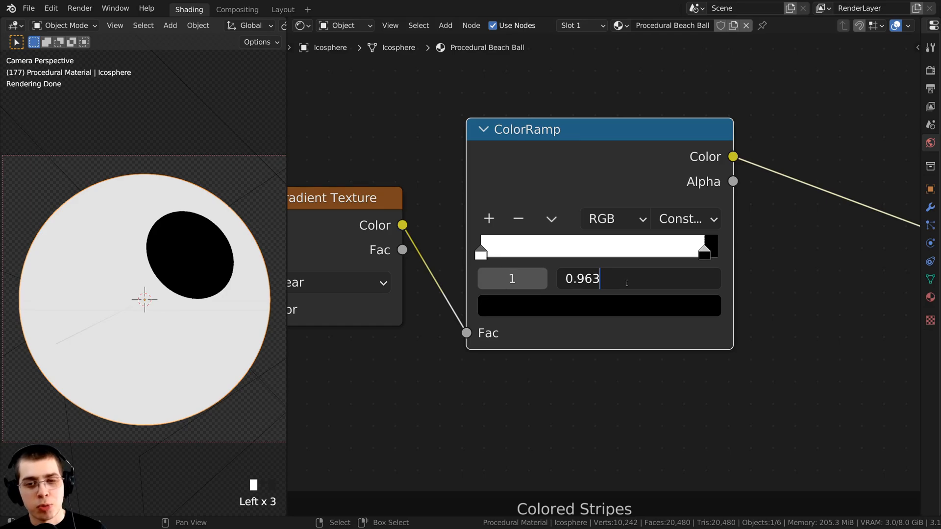
key("Return")
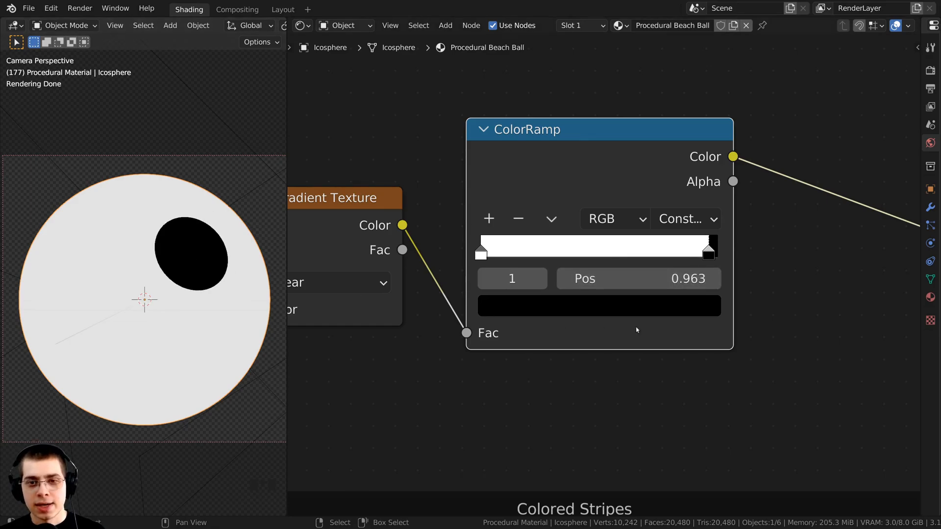
left_click_drag(705, 249, 704, 254)
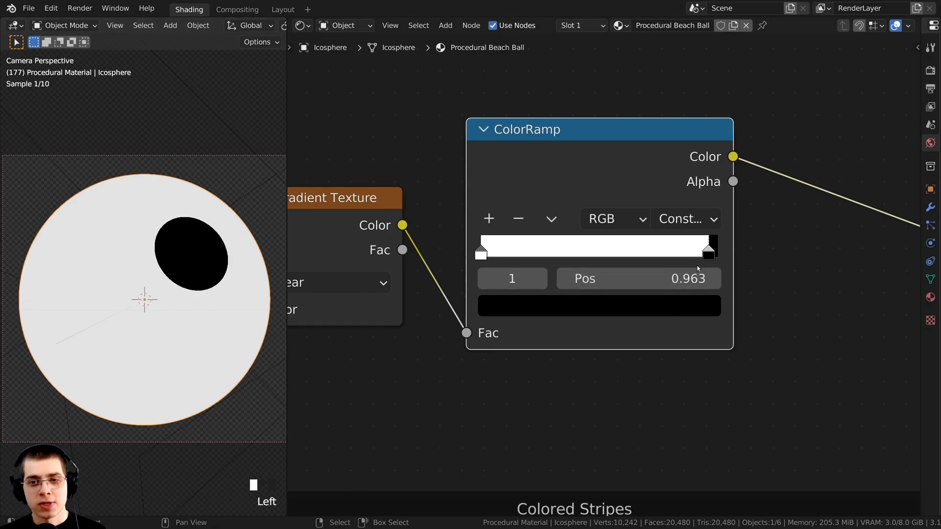
Move the circle's Mapping, Gradient Texture and ColorRamp nodes higher to leave space above the Colored Stripes frame
scroll(603, 227, "down", 12)
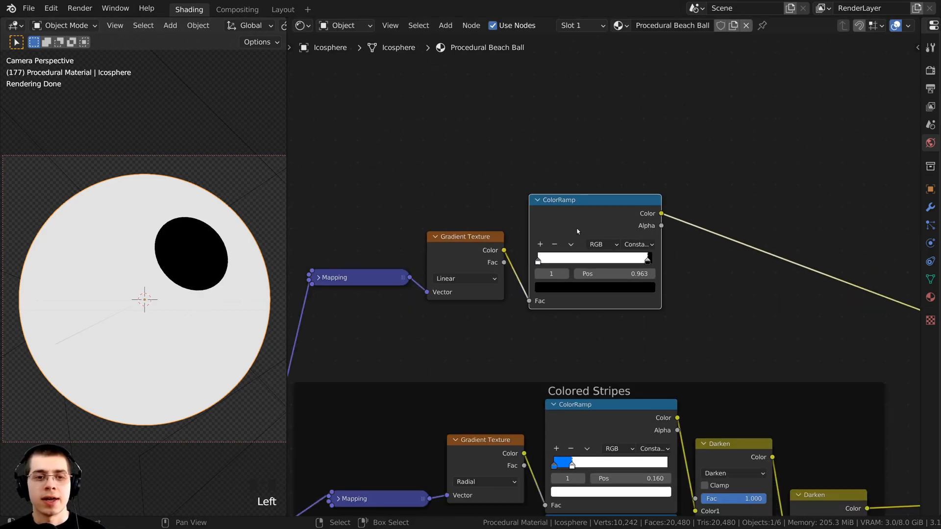
middle_click_drag(577, 231, 588, 233)
middle_click_drag(131, 277, 107, 307)
middle_click_drag(205, 307, 147, 294)
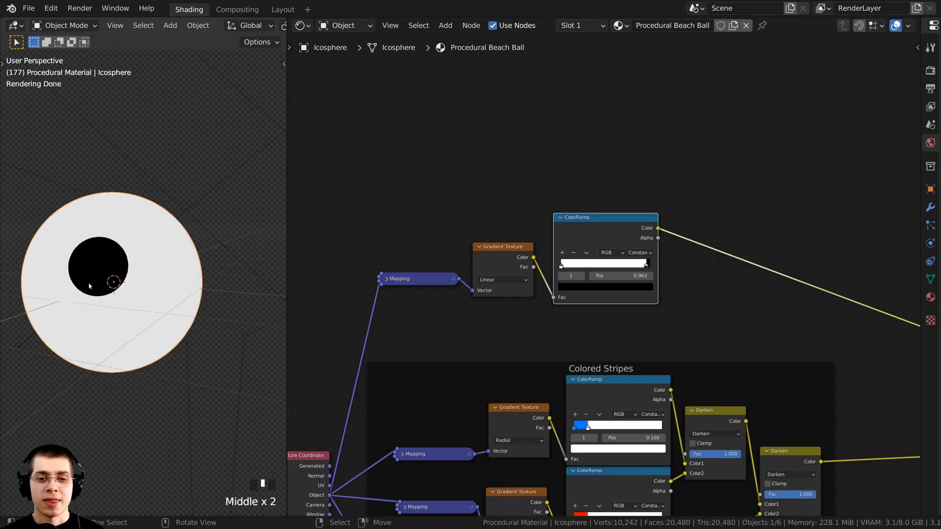
key("KP_0")
left_click_drag(362, 130, 659, 306)
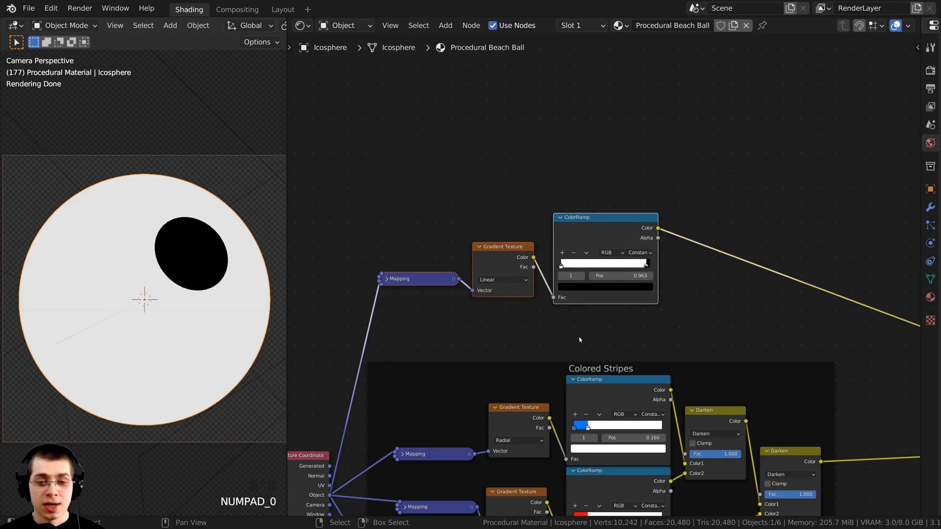
key("g")
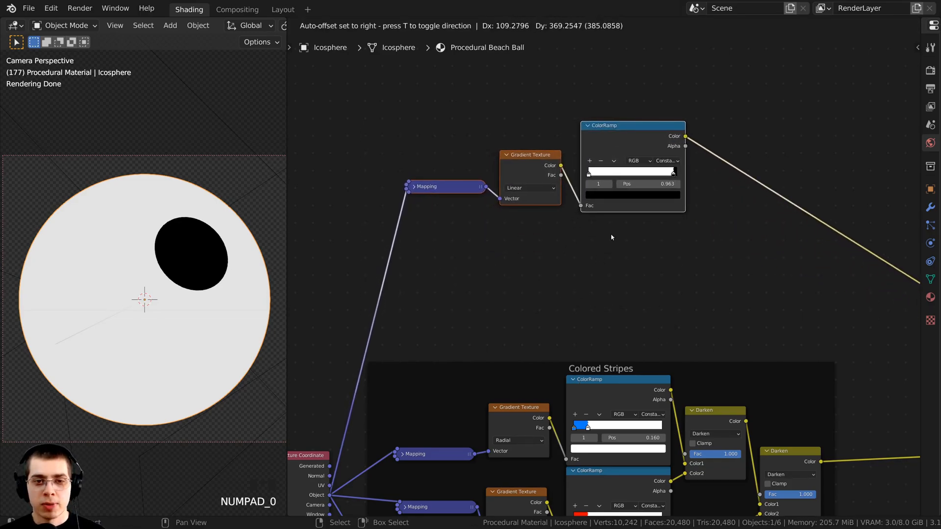
left_click(612, 237)
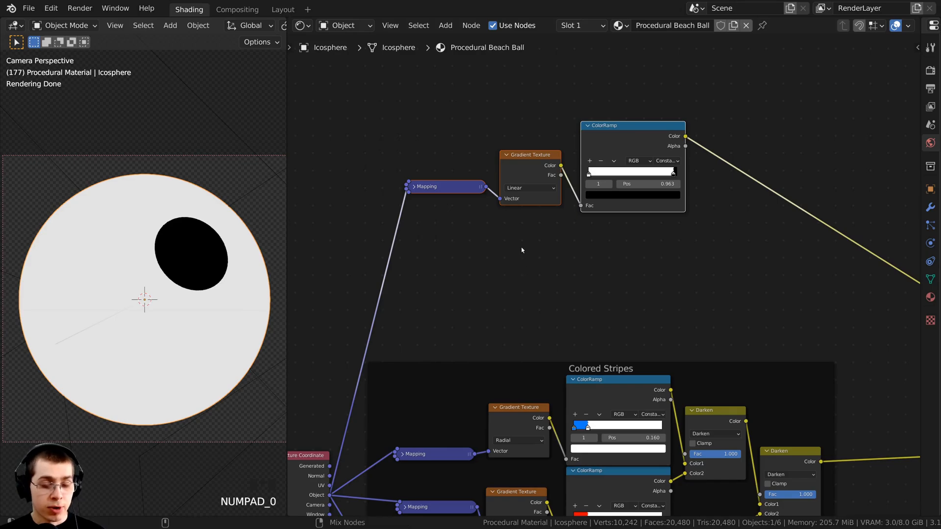
Duplicate the circle's Mapping, Gradient Texture and ColorRamp nodes with their input links kept, placing the copies below the originals
key("ctrl+shift+d")
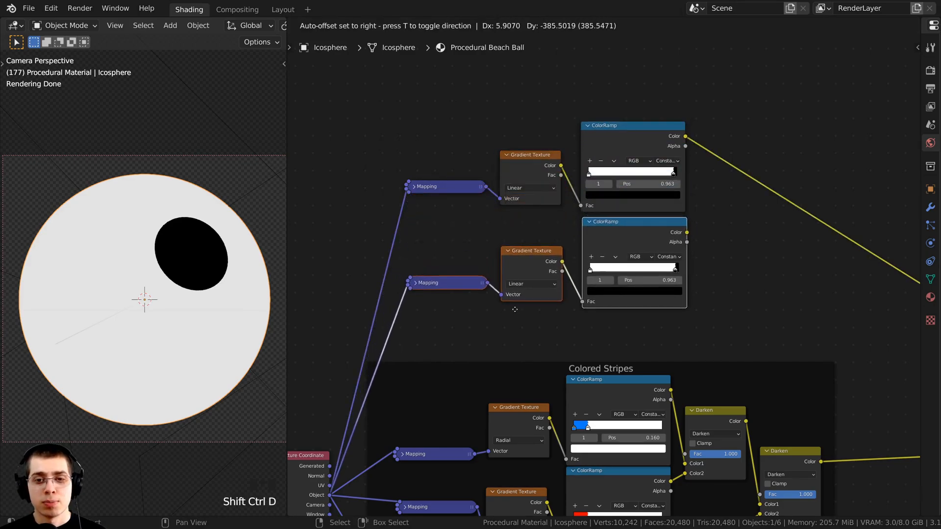
left_click(514, 311)
middle_click_drag(428, 283, 558, 277)
scroll(557, 278, "up", 3)
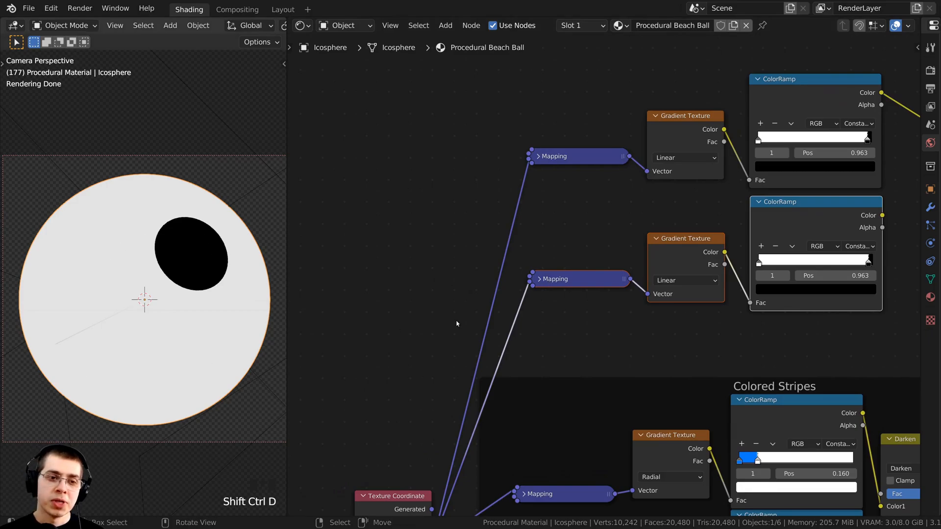
Expand the duplicated circle Mapping node and set its Y rotation to -90° for a circle on the ball's opposite pole
middle_click_drag(172, 307, 220, 305)
middle_click_drag(101, 312, 184, 256)
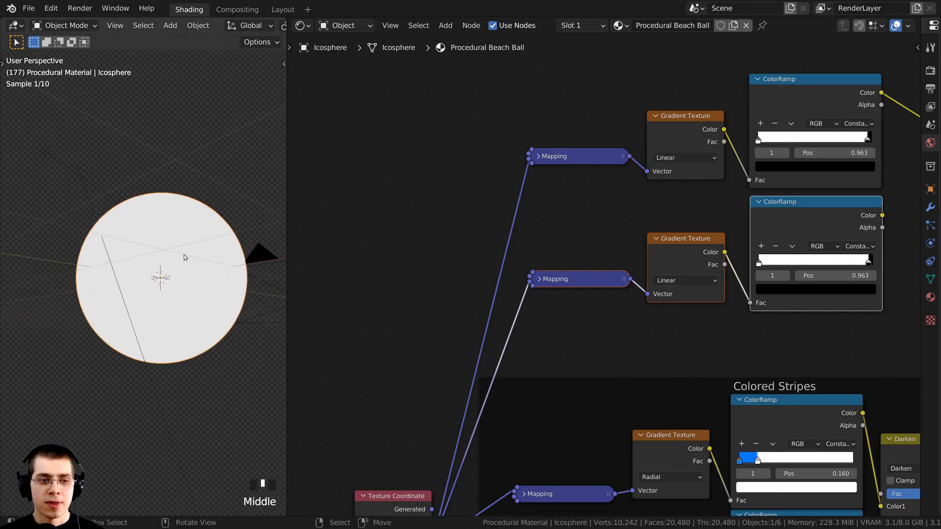
left_click(539, 280)
scroll(507, 343, "up", 3)
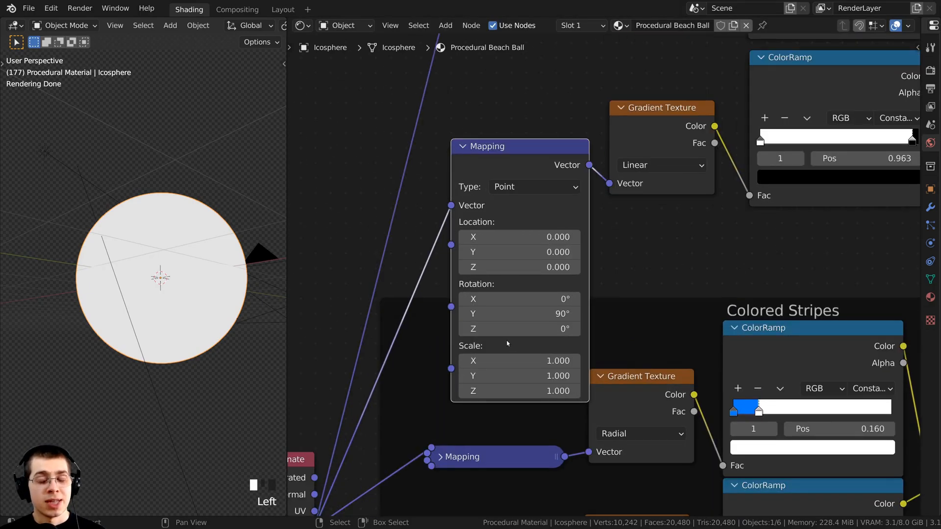
left_click(504, 315)
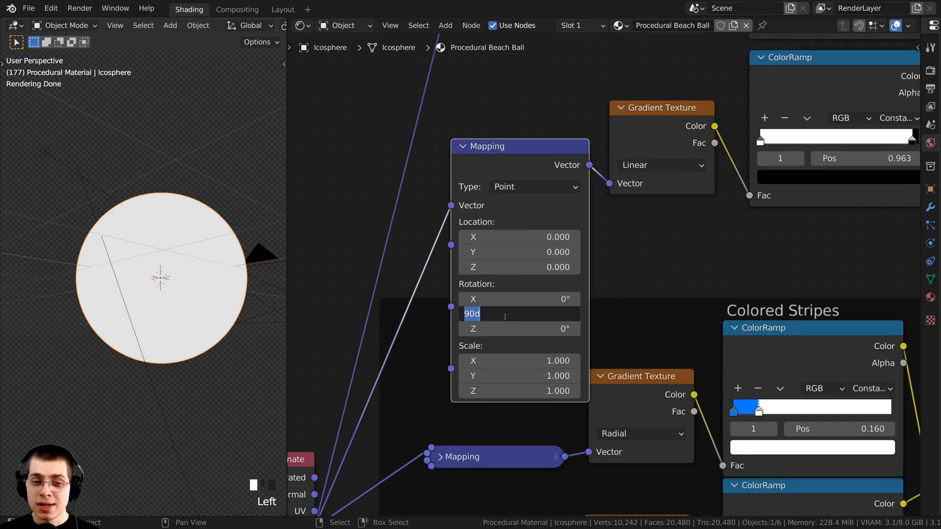
left_click(462, 314)
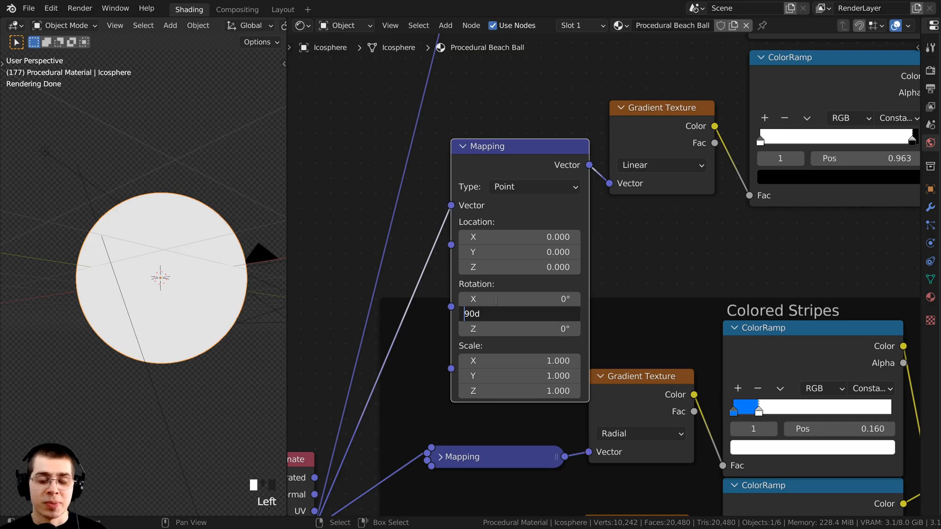
key("Return")
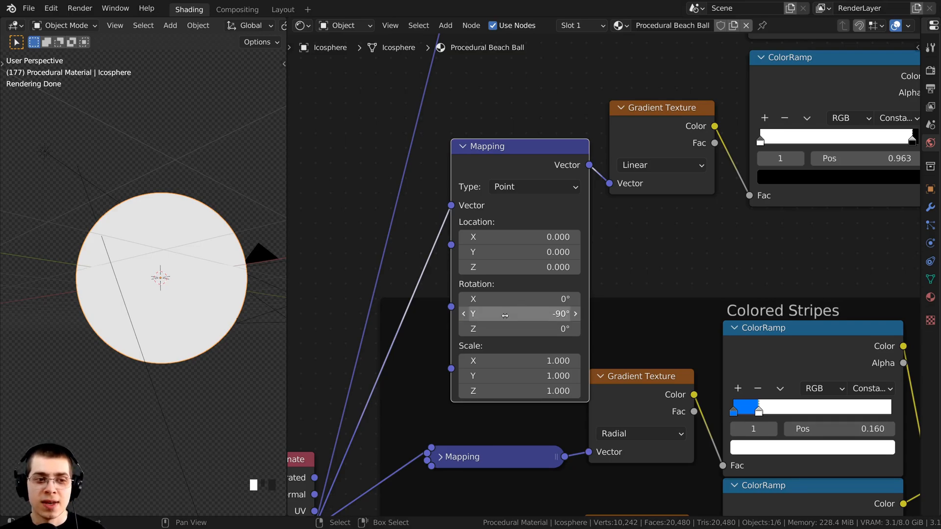
Preview the duplicated ColorRamp's output on the ball and check the circle from other sides
scroll(670, 204, "down", 3)
middle_click_drag(670, 204, 626, 259)
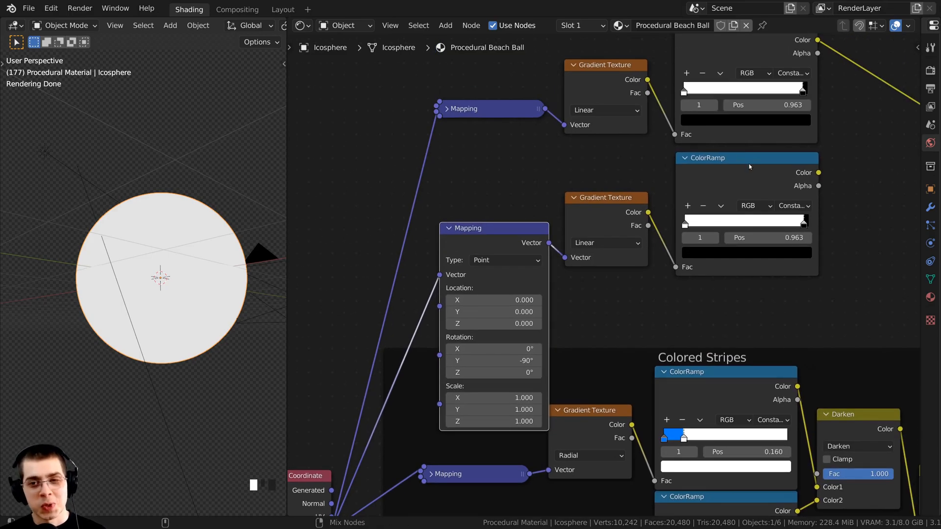
left_click(739, 176, "ctrl+shift")
middle_click_drag(160, 271, 126, 274)
scroll(157, 284, "down", 3)
middle_click_drag(24, 286, 114, 254)
middle_click_drag(147, 295, 235, 324)
middle_click_drag(610, 226, 515, 270)
scroll(559, 215, "down", 1)
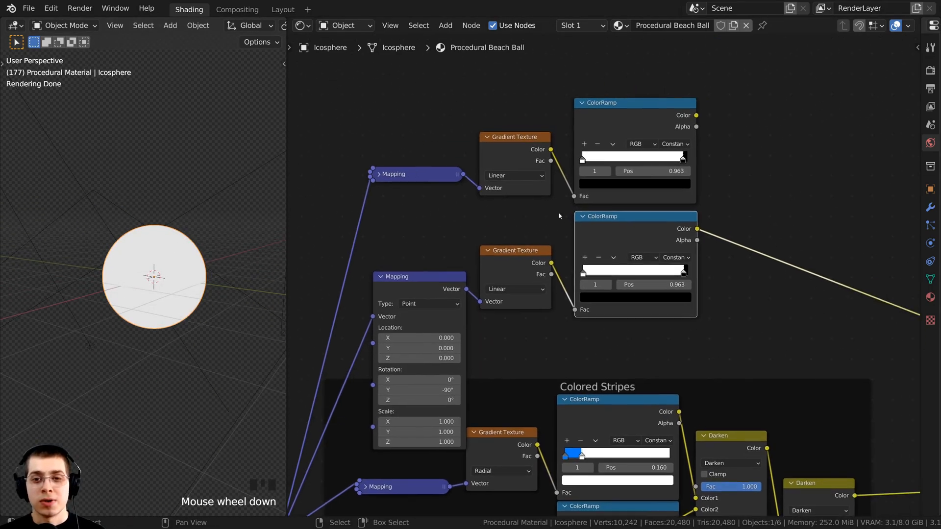
Collapse the duplicated Mapping node and arrange both circle chains closely beneath each other
left_click(642, 128)
left_click_drag(642, 215, 643, 192)
left_click(644, 192)
left_click_drag(637, 256, 640, 270)
left_click(379, 278)
left_click_drag(434, 277, 435, 267)
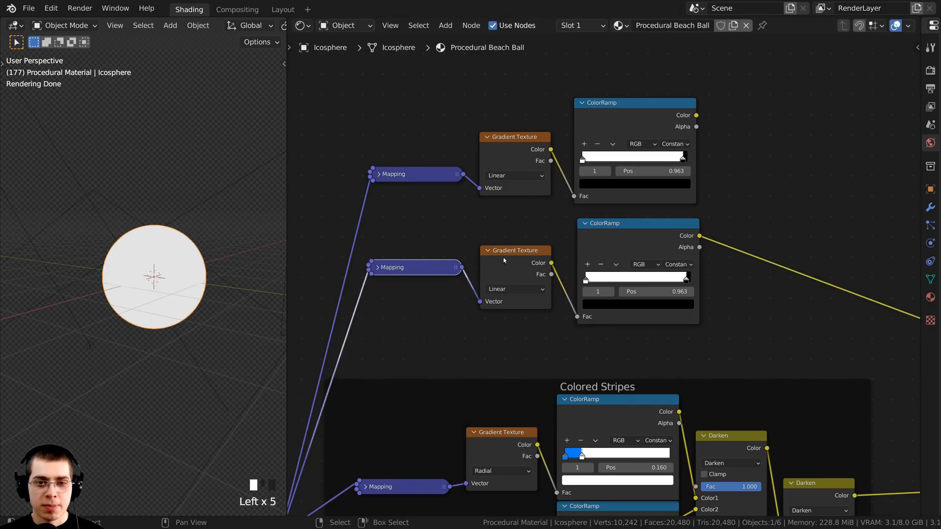
left_click_drag(504, 260, 504, 255)
middle_click_drag(504, 255, 467, 268)
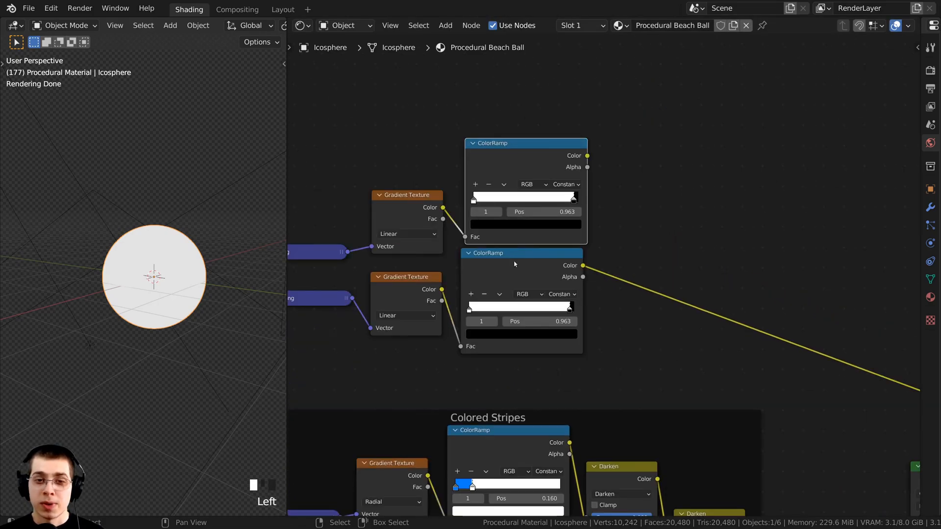
Combine the two circle ColorRamps' Color outputs in a Mix node, expanded and placed just beyond them
left_click(514, 264)
left_click(510, 155)
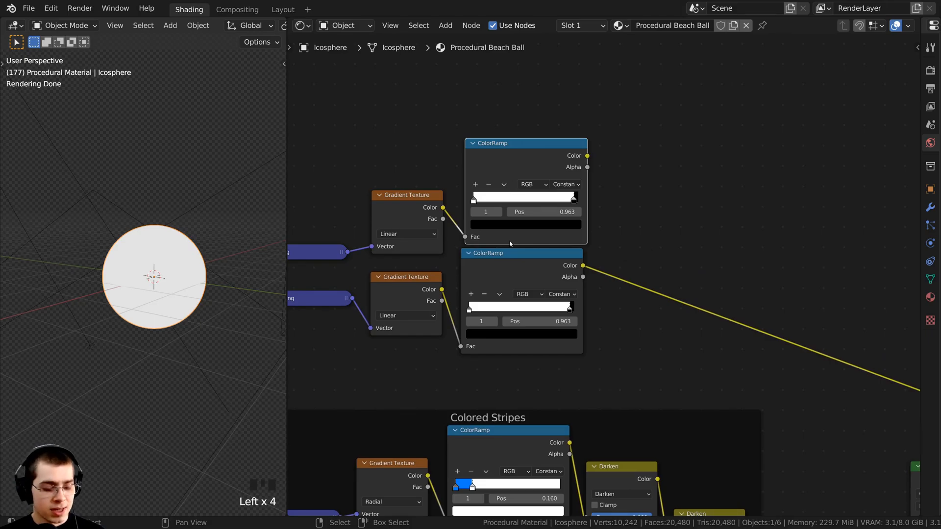
left_click(514, 263, "shift")
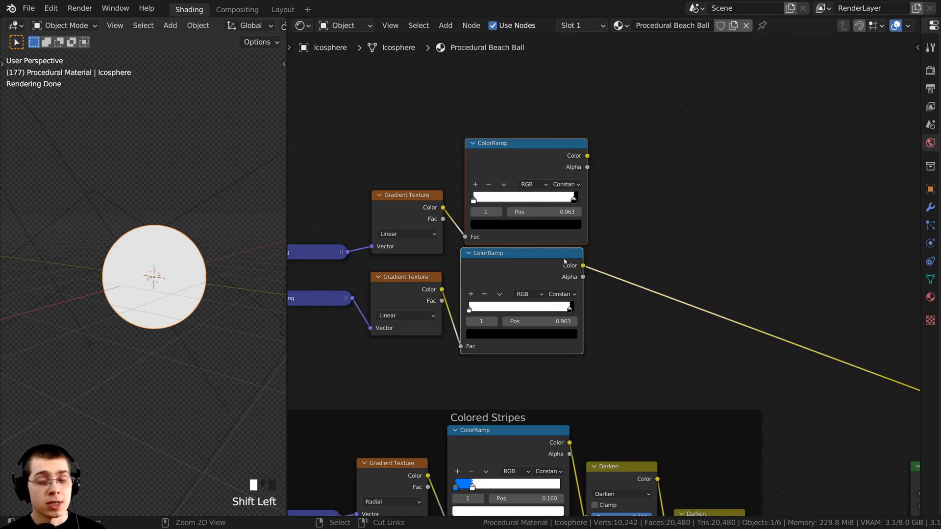
key("ctrl+0")
middle_click_drag(716, 223, 593, 243)
scroll(593, 243, "up", 2)
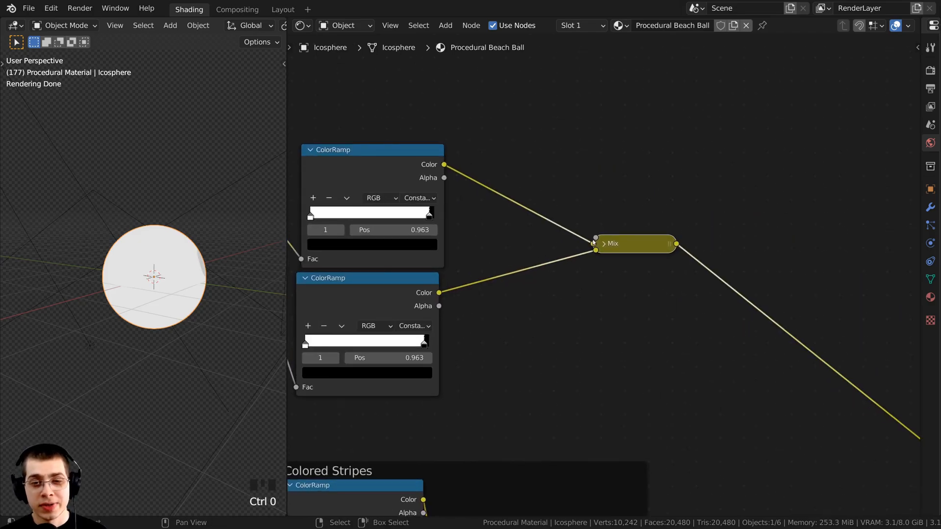
left_click(604, 245)
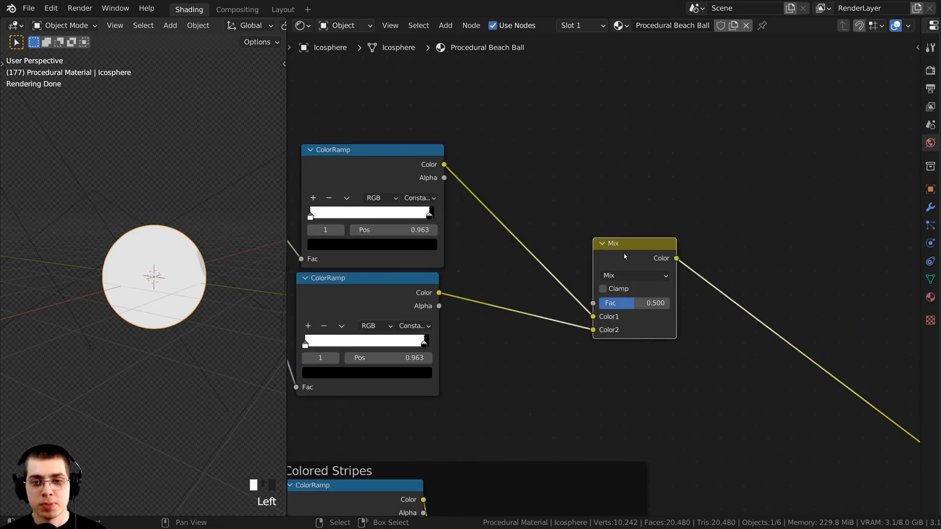
left_click_drag(623, 254, 563, 219)
middle_click_drag(563, 218, 581, 196)
scroll(206, 231, "up", 1)
Set the circles' Mix node to Darken blending with a Fac of 1.000
middle_click_drag(205, 230, 98, 220)
scroll(635, 276, "up", 1)
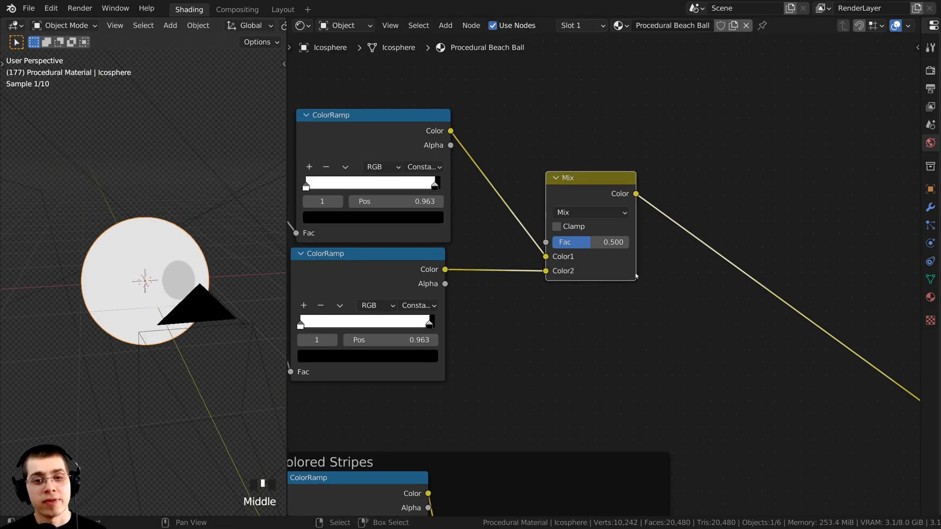
left_click(599, 212)
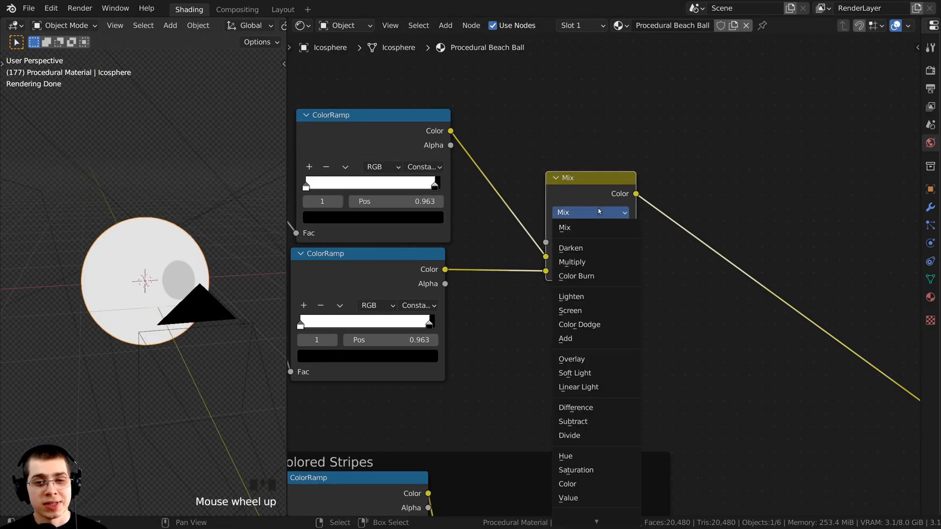
left_click(577, 252)
middle_click_drag(187, 293, 37, 346)
scroll(185, 301, "up", 3)
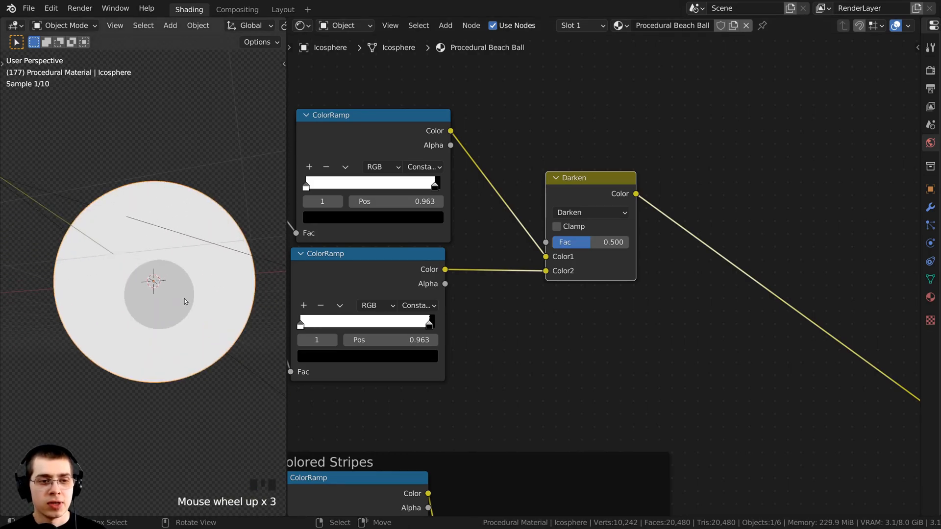
middle_click_drag(185, 300, 225, 304)
scroll(604, 270, "up", 1)
left_click_drag(583, 231, 637, 230)
left_click_drag(579, 170, 551, 162)
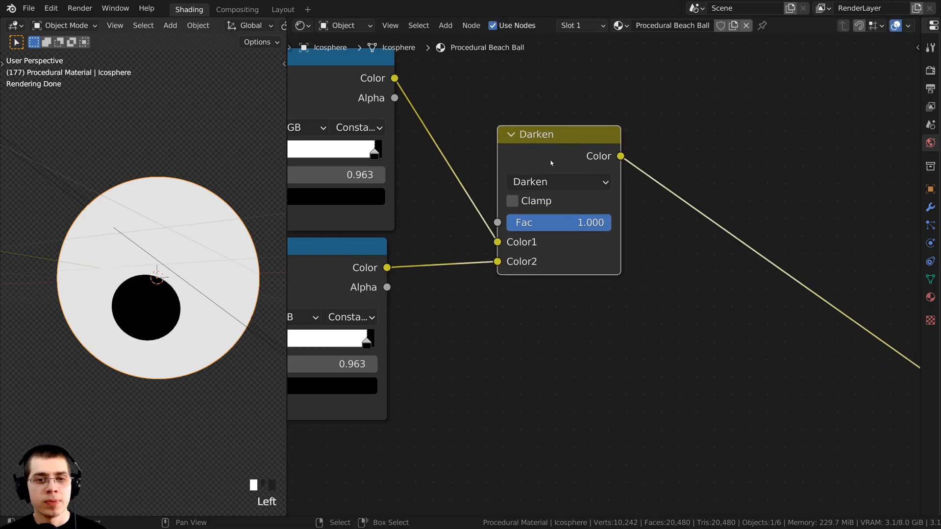
Enclose both circle chains and their Darken node in a frame, placed just above the Colored Stripes frame
scroll(147, 255, "down", 5)
mouse_move(117, 254)
middle_mouse_down()
mouse_move(85, 253)
mouse_move(230, 276)
mouse_move(169, 230)
mouse_move(39, 285)
mouse_move(235, 306)
mouse_move(219, 292)
mouse_move(108, 269)
middle_mouse_up()
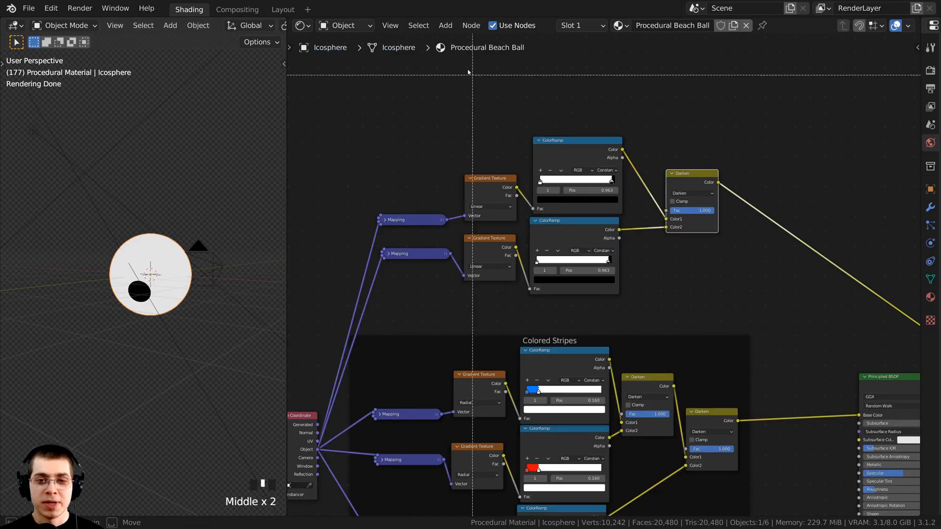
left_click_drag(348, 71, 723, 307)
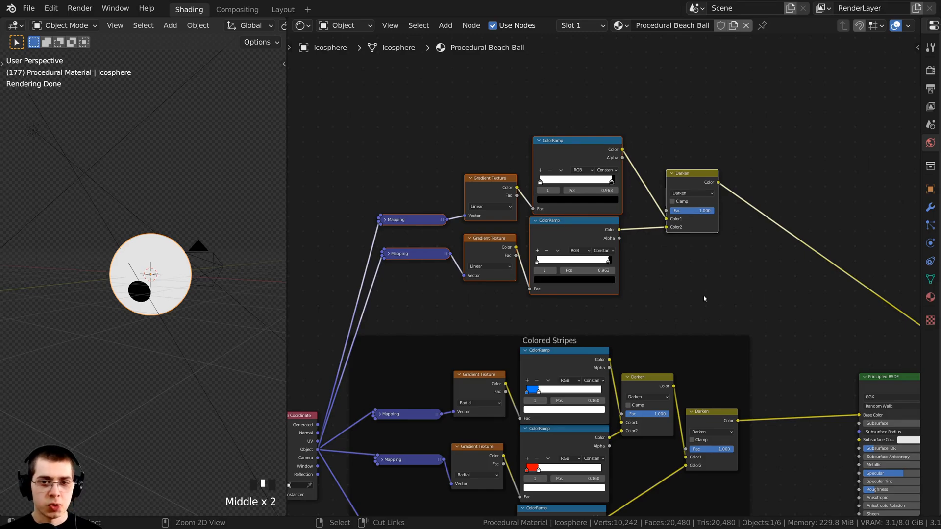
key("ctrl+j")
left_click(494, 129)
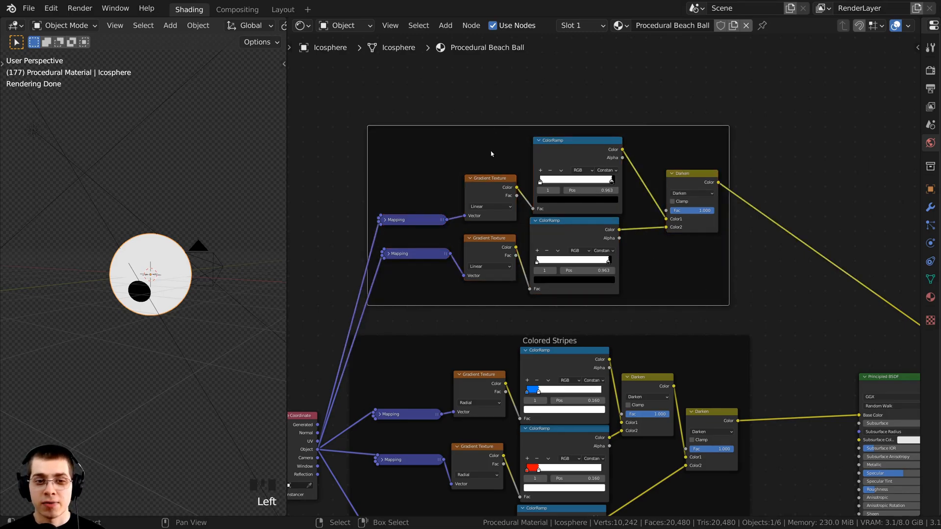
left_click_drag(492, 135, 495, 158)
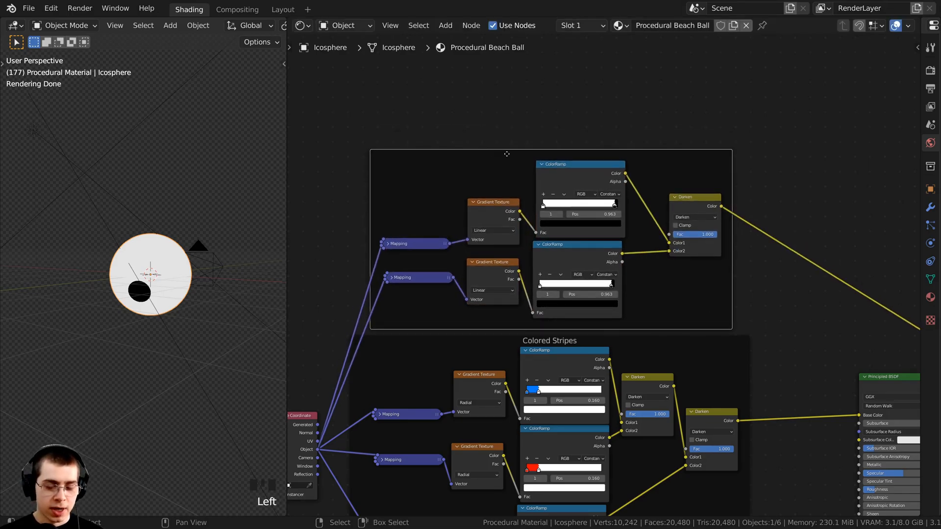
Label the new frame "Circles" and adjust its position above the Colored Stripes frame
key("n")
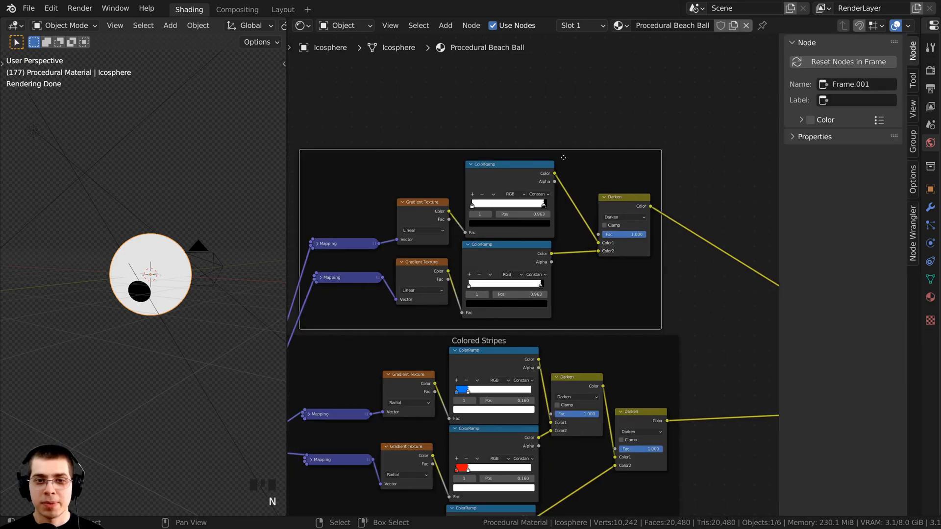
left_click(841, 100)
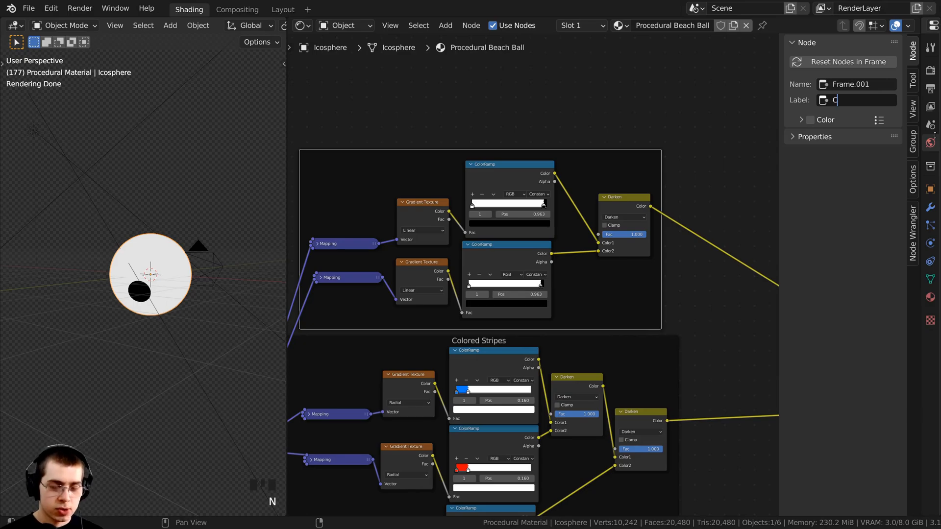
type("Circles")
key("Return")
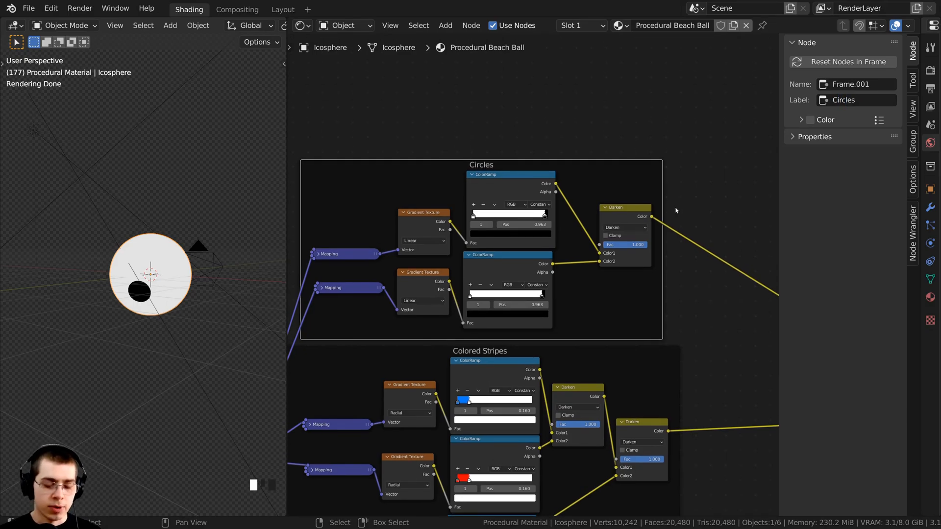
key("n")
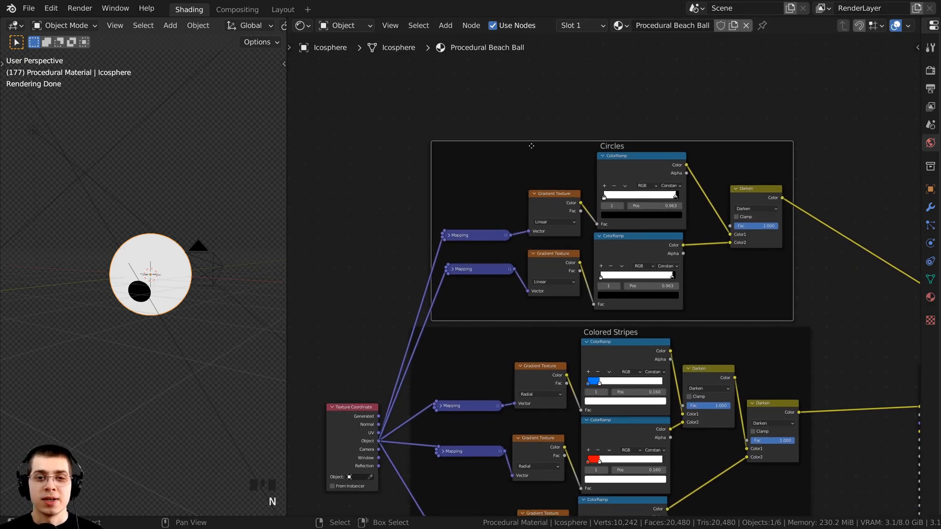
left_click_drag(531, 145, 527, 141)
Combine the Circles Darken output with the final Colored Stripes Darken output in a Mix node, expanded and placed before the Principled BSDF
scroll(745, 239, "up", 1)
middle_click_drag(743, 239, 547, 206)
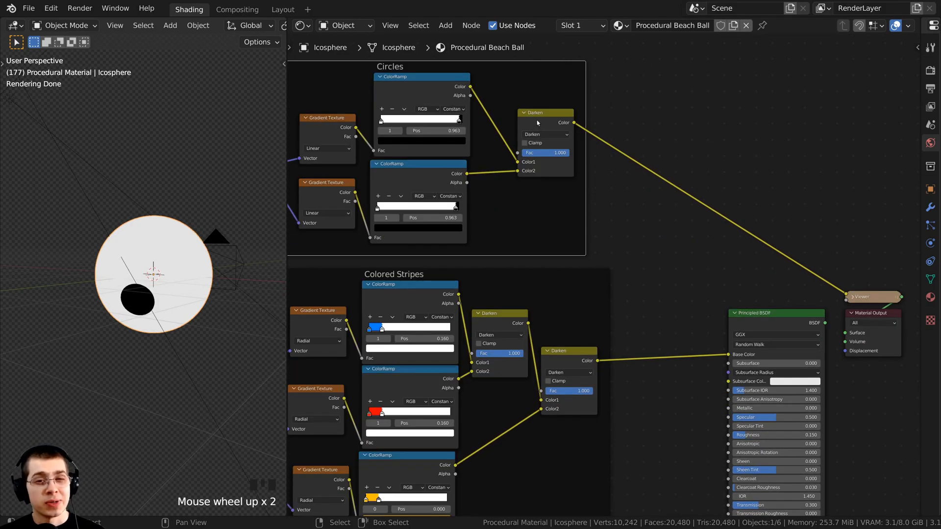
left_click_drag(538, 123, 527, 117)
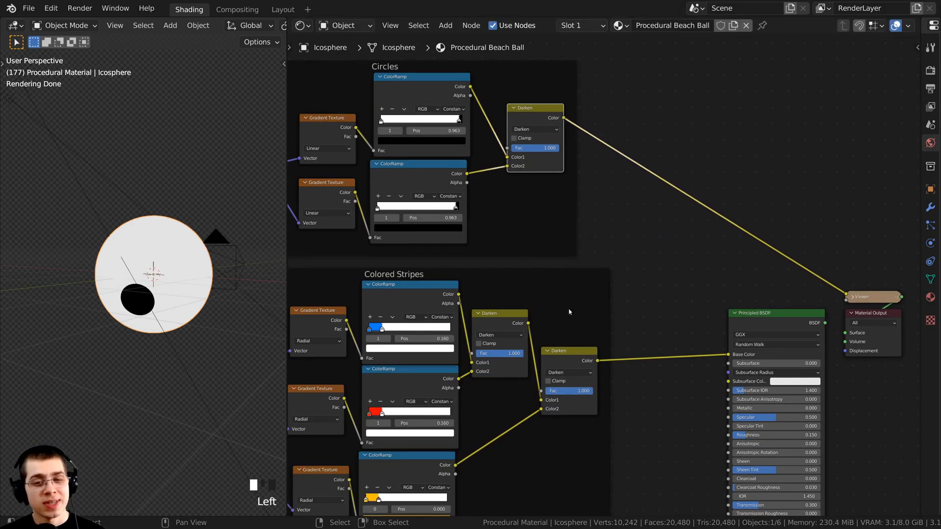
left_click(533, 120)
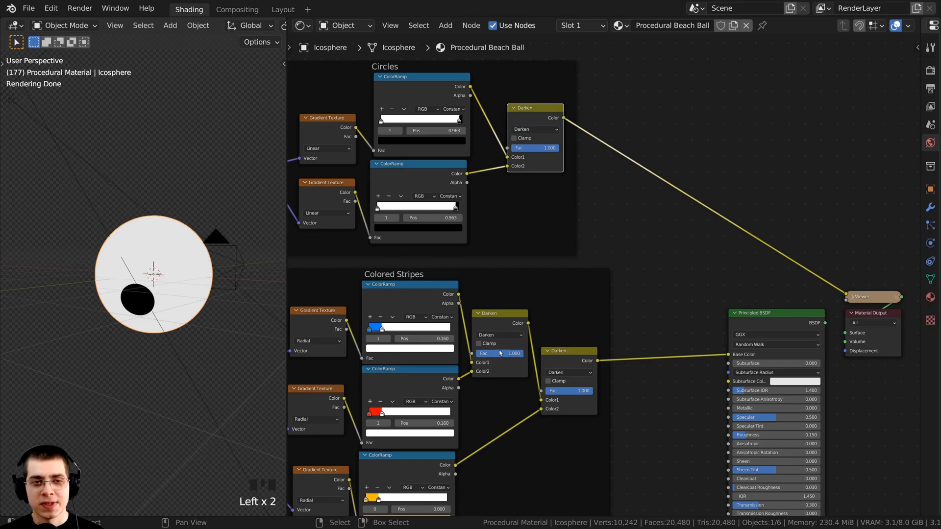
left_click(562, 357, "shift")
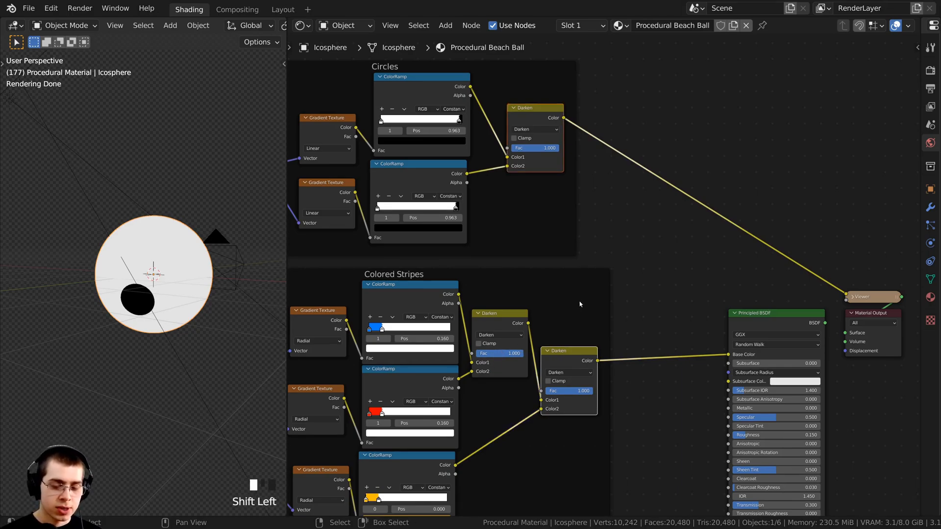
key("ctrl+0")
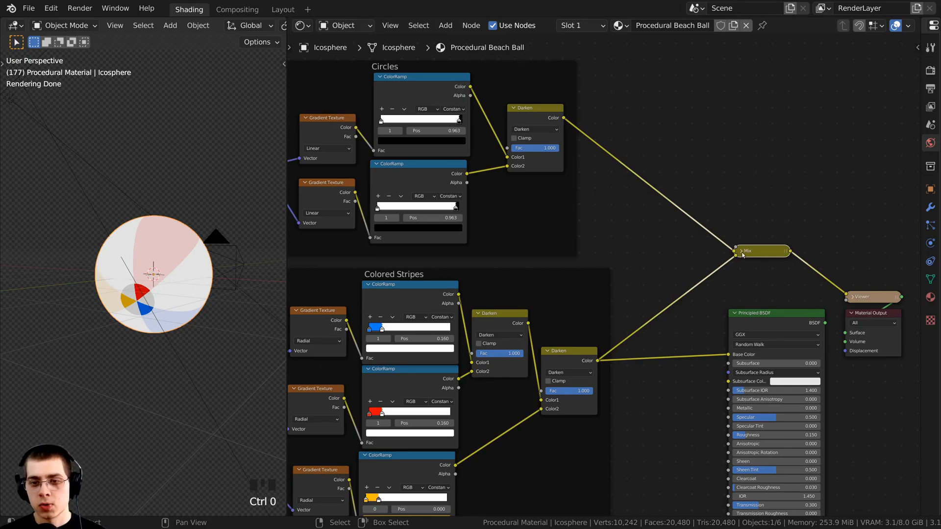
left_click(740, 251)
left_click_drag(743, 254, 679, 274)
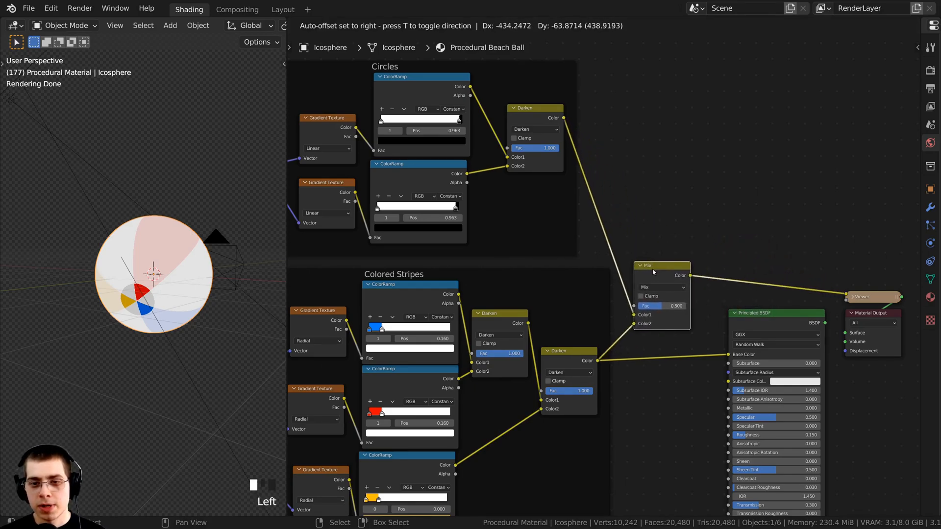
Connect the new Mix node's Color output to the Principled BSDF's Base Color and move the Mix node lower
scroll(680, 274, "up", 2)
left_click_drag(669, 233, 726, 348)
left_click_drag(627, 217, 627, 262)
Examine how the Circles frame's Darken node feeds into the final Mix node
left_click_drag(479, 79, 475, 78)
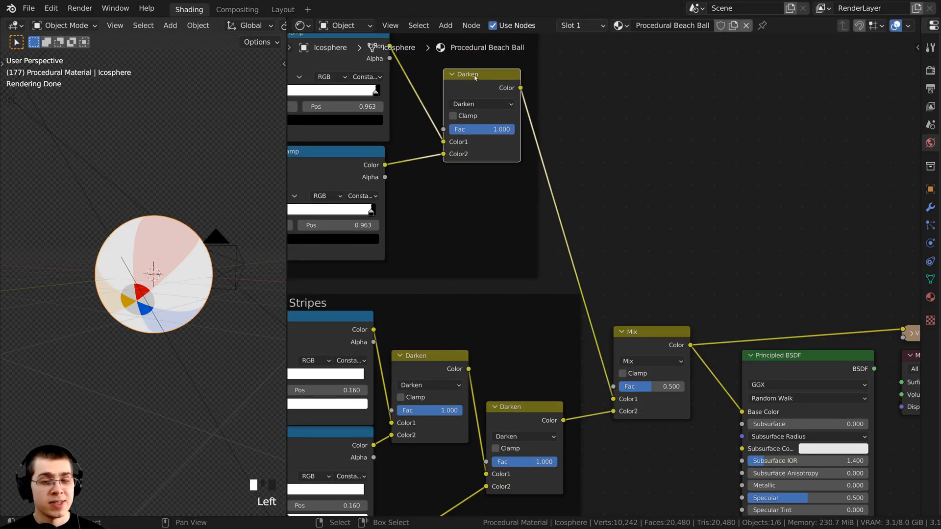
middle_click_drag(512, 316, 510, 225)
scroll(510, 225, "up", 2)
middle_click_drag(437, 37, 427, 133)
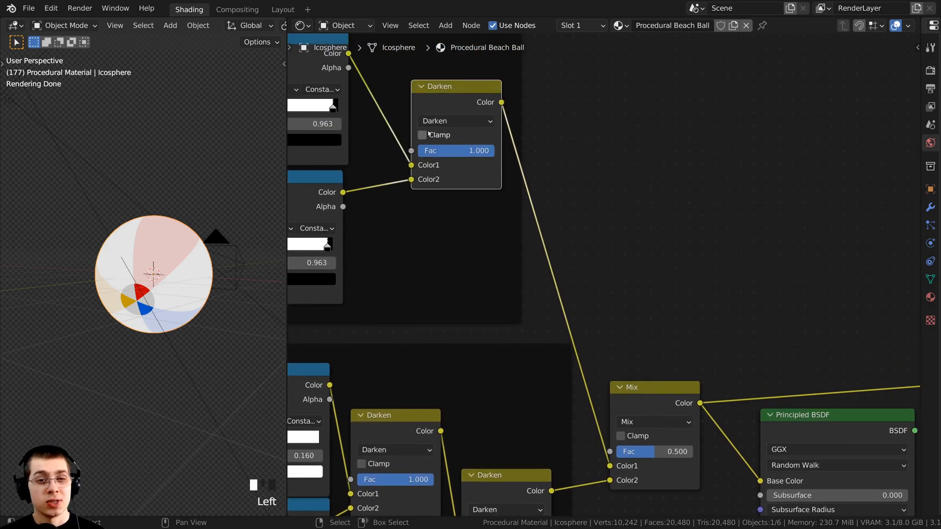
middle_click_drag(543, 359, 533, 253)
scroll(533, 252, "up", 3)
scroll(475, 119, "down", 4)
middle_click_drag(474, 119, 474, 184)
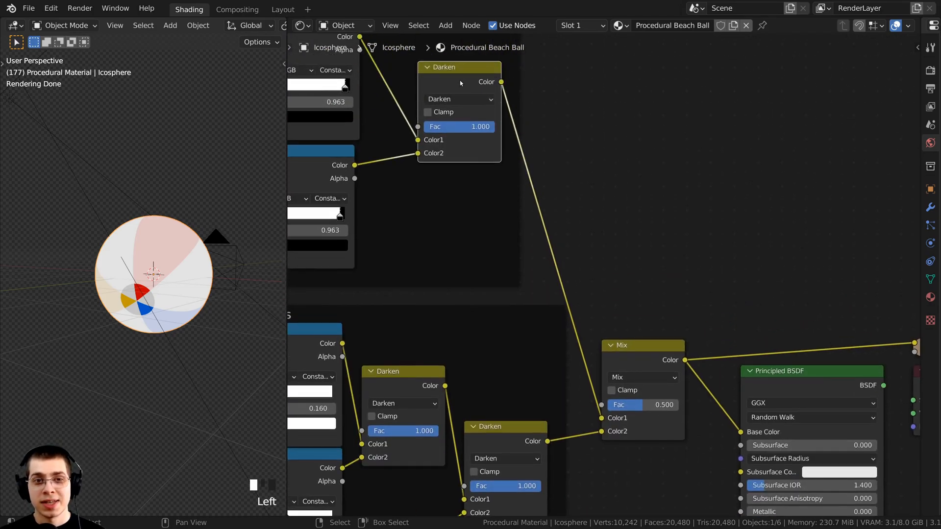
scroll(547, 216, "down", 1)
scroll(590, 345, "up", 1)
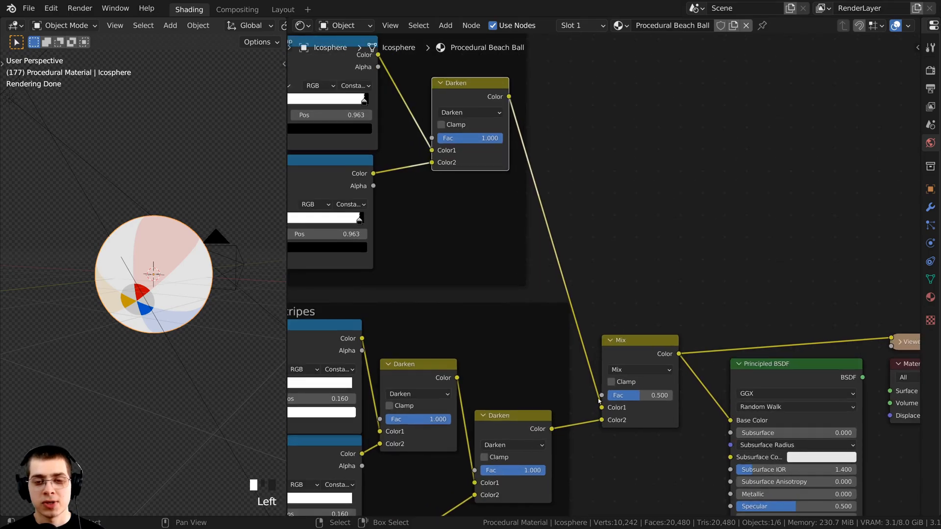
Reconnect the Circles Darken output from the Mix node's Color1 to its Fac input
left_click_drag(599, 408, 601, 395)
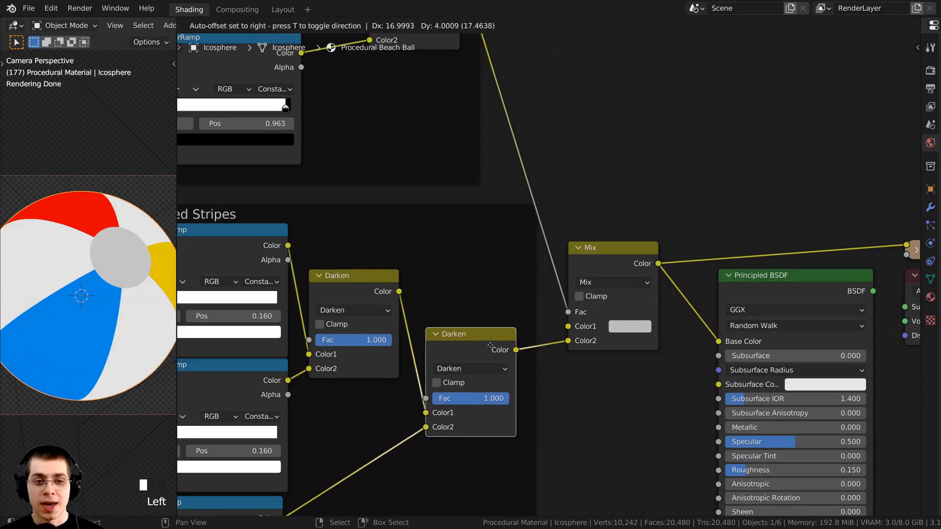
left_click(490, 346)
scroll(490, 346, "down", 2)
scroll(504, 348, "up", 3)
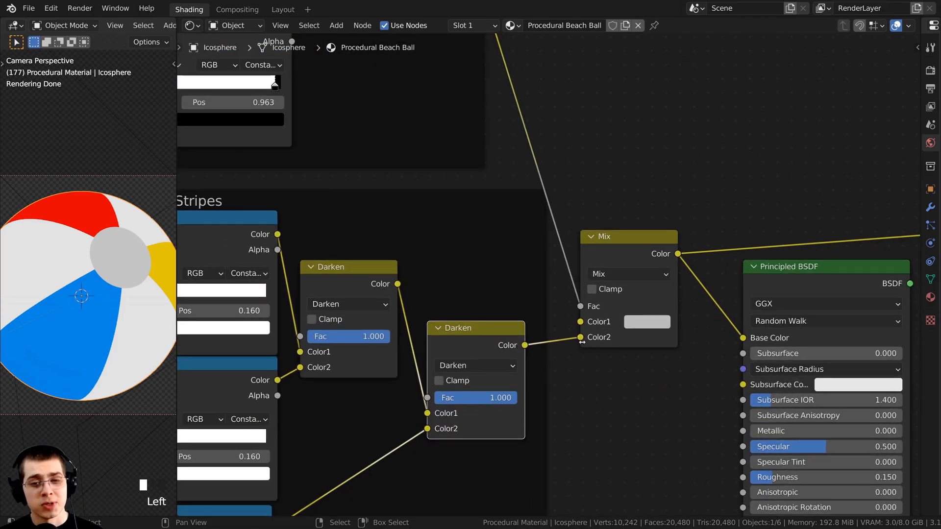
Set the Mix node's Color1 to the blue with hex value 0397DB
middle_click_drag(635, 322, 569, 373)
left_click(574, 372)
left_click_drag(616, 225, 625, 187)
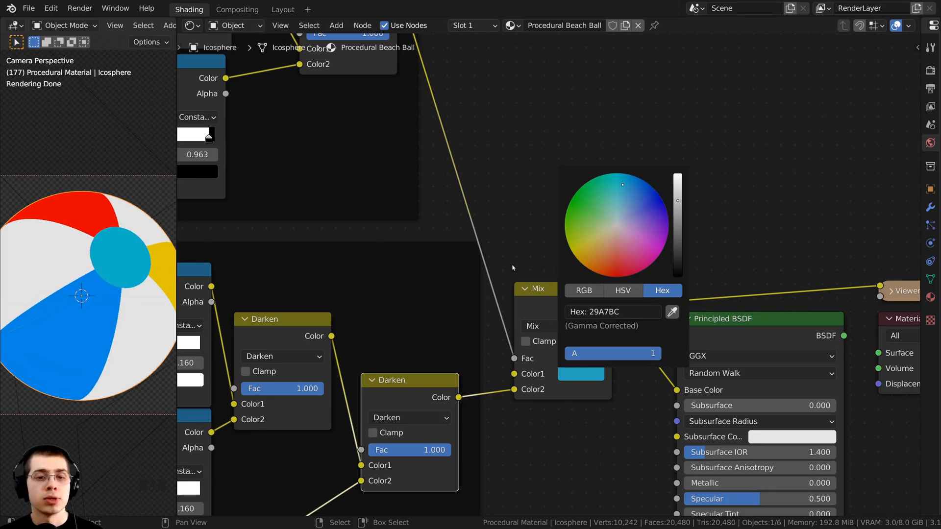
type("0397DB")
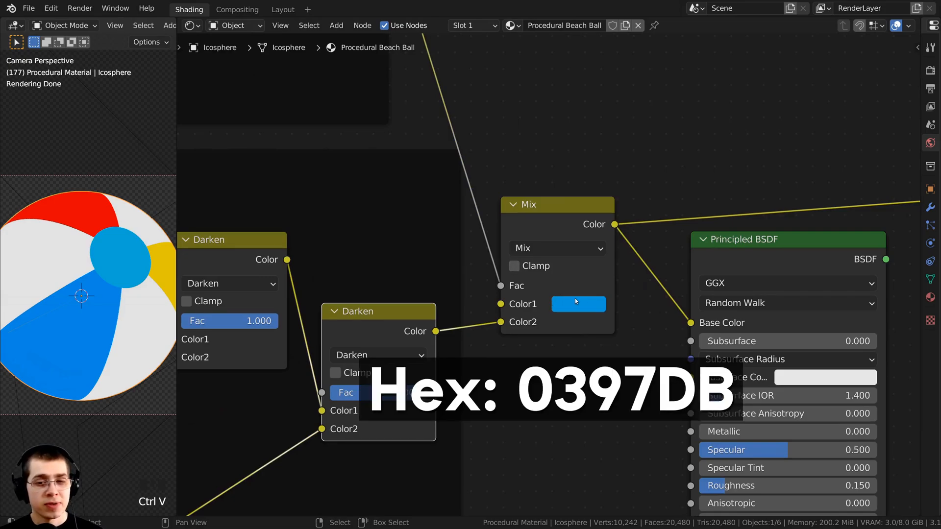
left_click(558, 304)
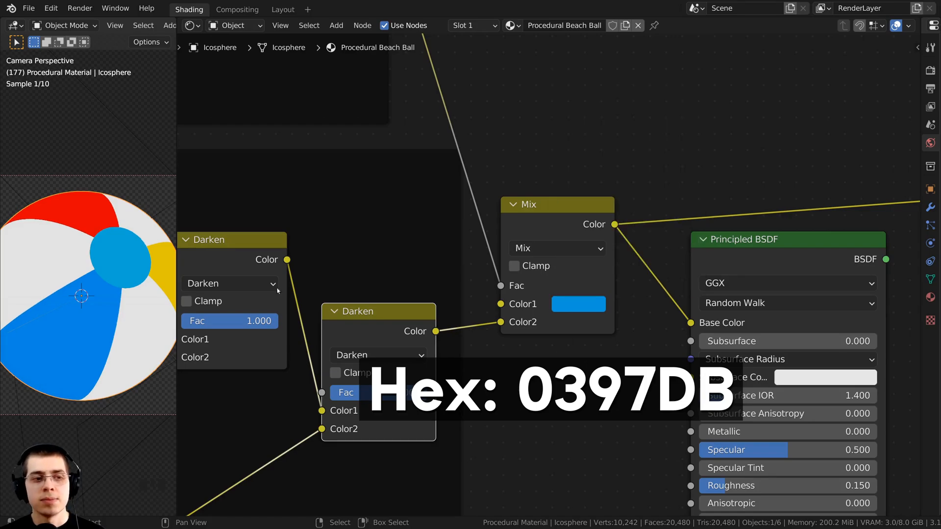
scroll(566, 253, "down", 5)
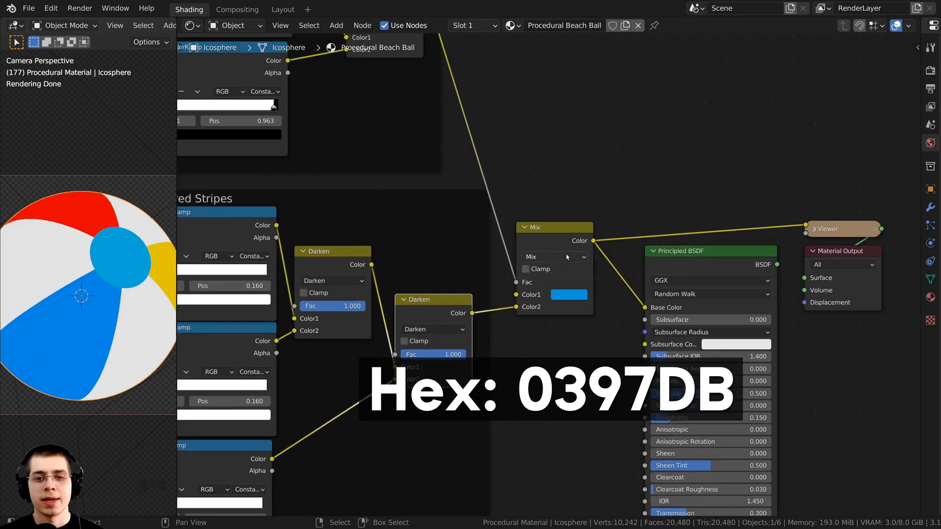
Nudge the Mix node lower, preview the Principled BSDF on the ball, and widen the 3D viewport
left_click_drag(564, 237, 561, 244)
middle_click_drag(693, 255, 658, 254)
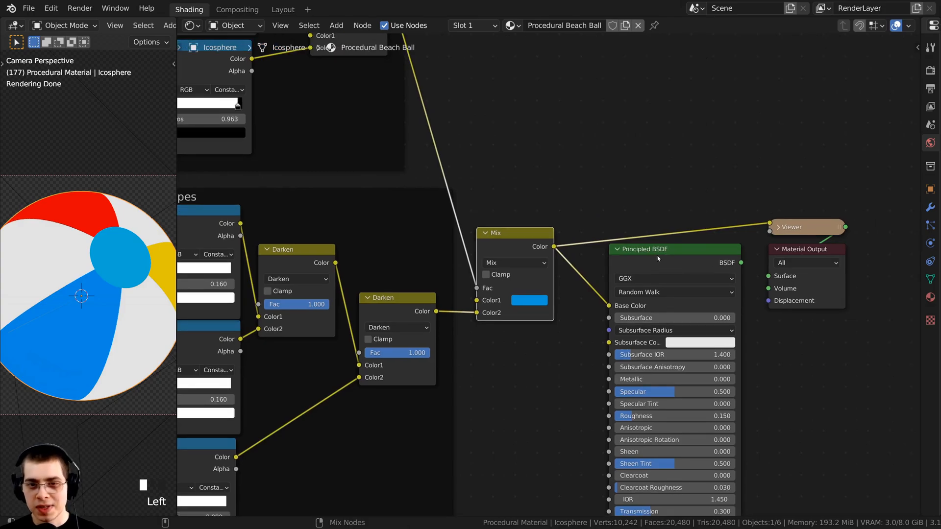
left_click(657, 255, "ctrl+shift")
scroll(118, 253, "down", 1)
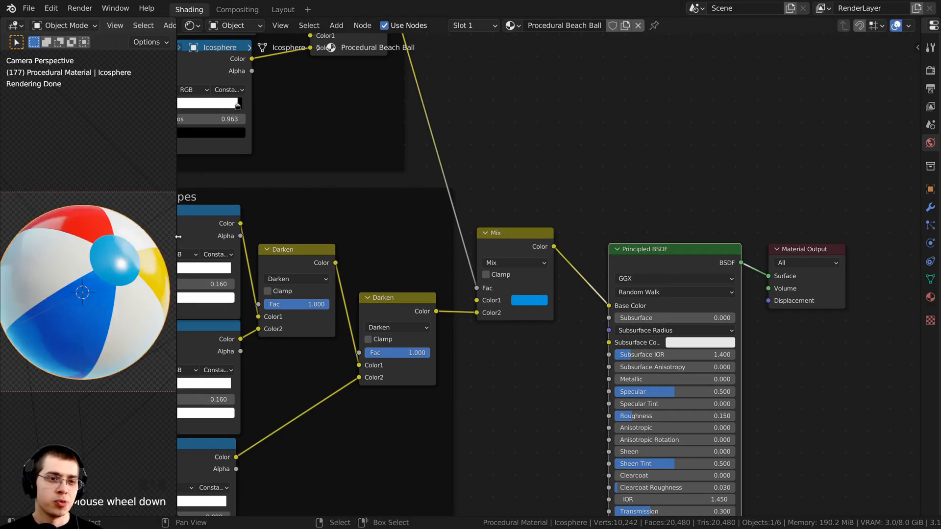
left_click_drag(176, 294, 304, 294)
scroll(171, 319, "up", 2)
middle_click_drag(170, 317, 177, 318, "shift")
scroll(559, 276, "down", 8)
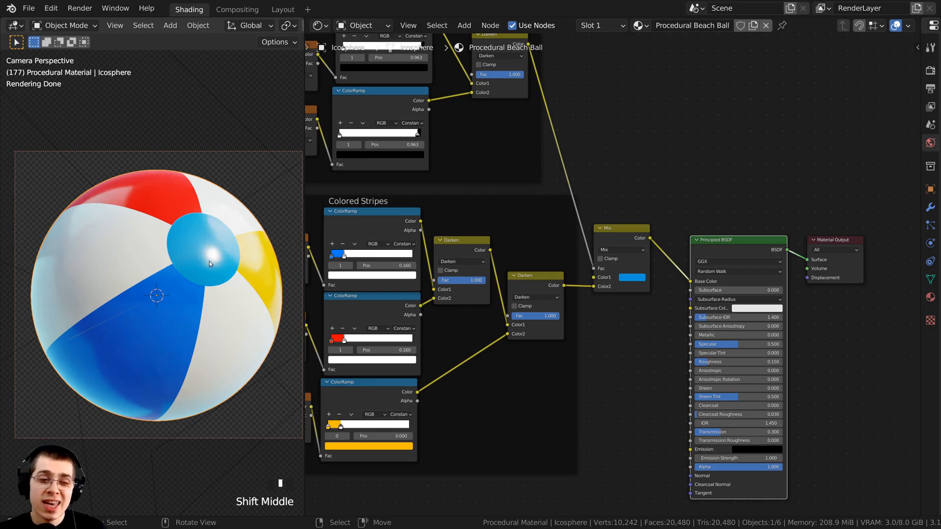
Add a Noise Texture node and place it above the Circles frame
scroll(515, 201, "down", 2)
middle_click_drag(511, 190, 537, 254, "shift")
scroll(516, 225, "down", 1)
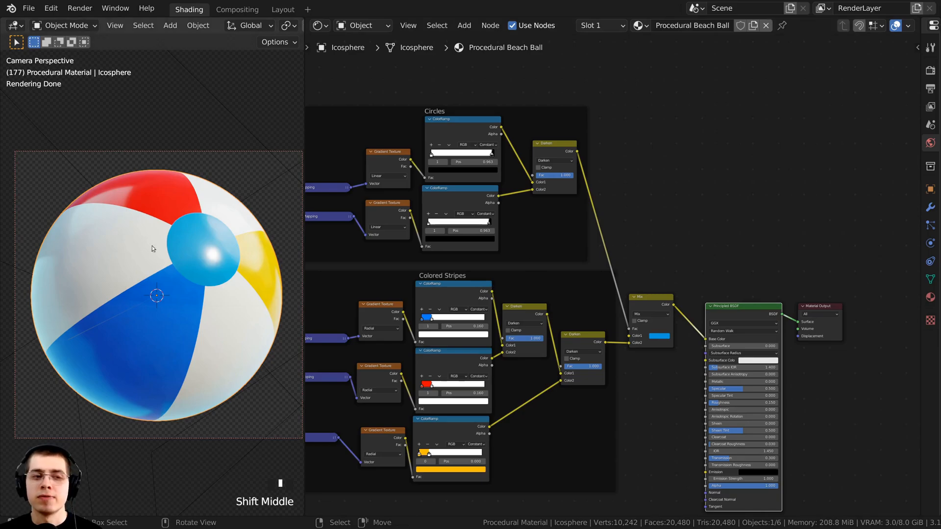
scroll(532, 57, "down", 1)
middle_click_drag(531, 57, 558, 150, "shift")
key("shift+a")
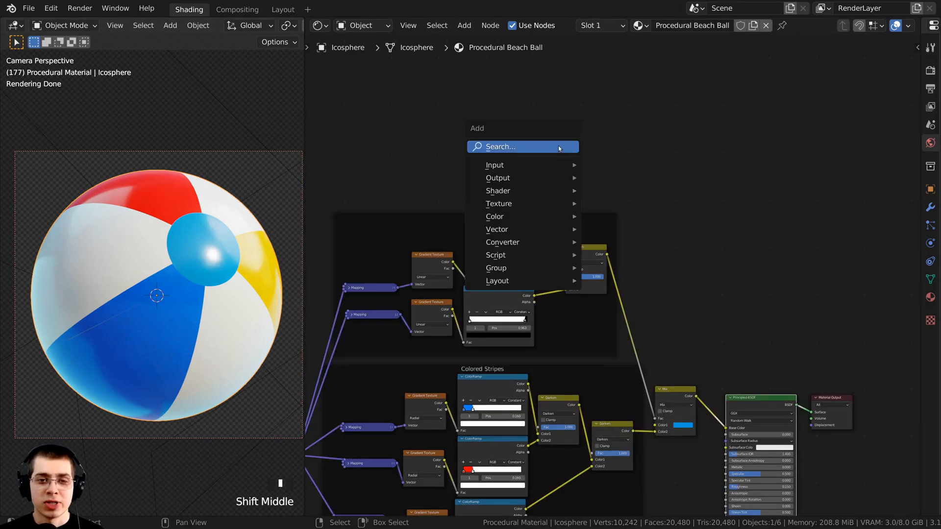
left_click(532, 146)
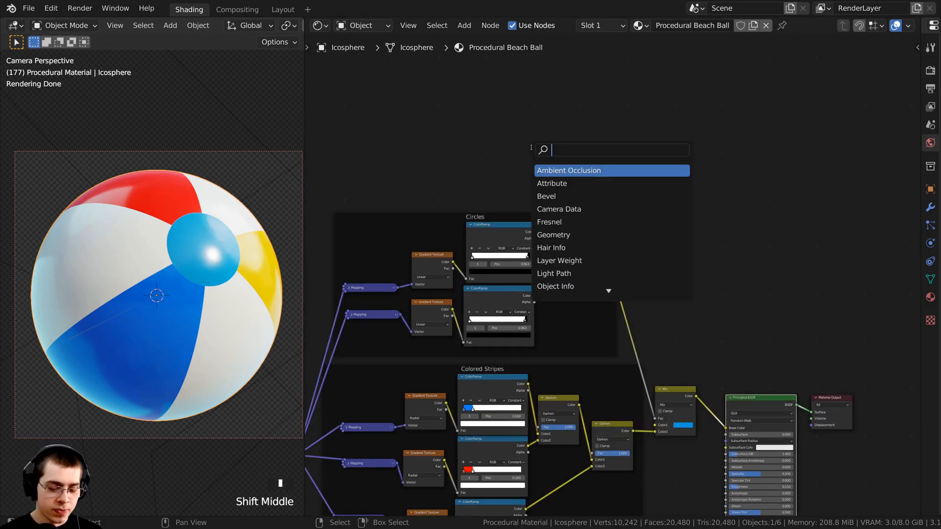
type("nois")
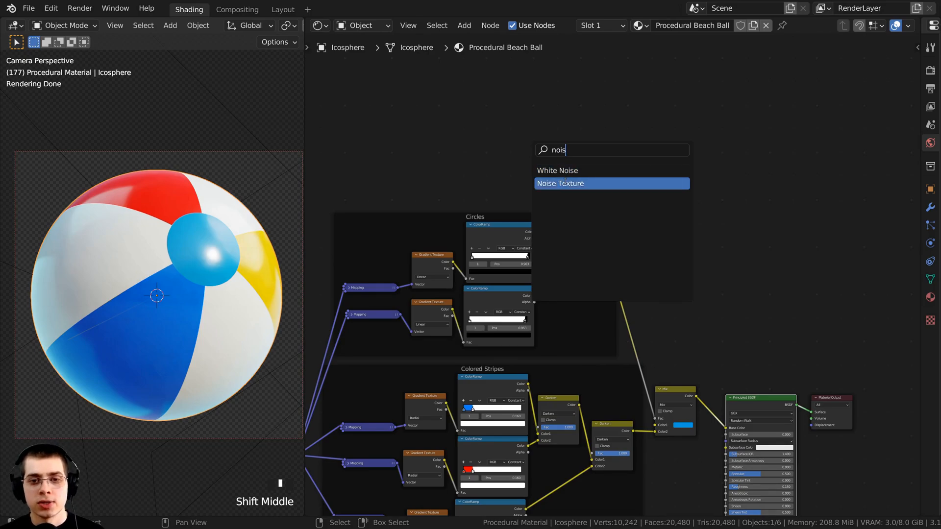
left_click(565, 183)
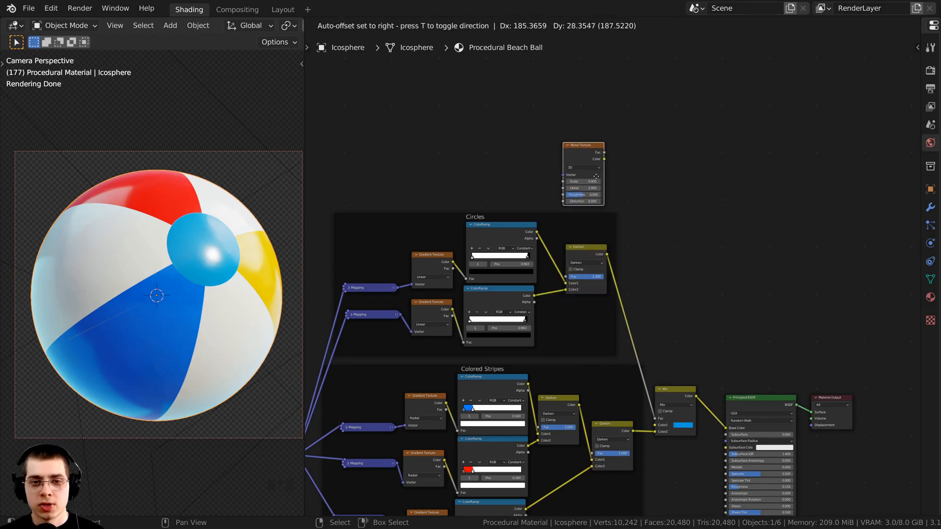
left_click(596, 176)
Connect the Texture Coordinate's Object output to the Noise Texture's Vector input and nudge the Noise Texture higher
scroll(461, 275, "down", 1)
middle_click_drag(462, 275, 695, 150)
scroll(593, 245, "up", 8)
middle_click_drag(465, 335, 457, 329)
left_click_drag(477, 361, 685, 134)
left_click_drag(704, 95, 703, 82)
scroll(475, 322, "down", 5)
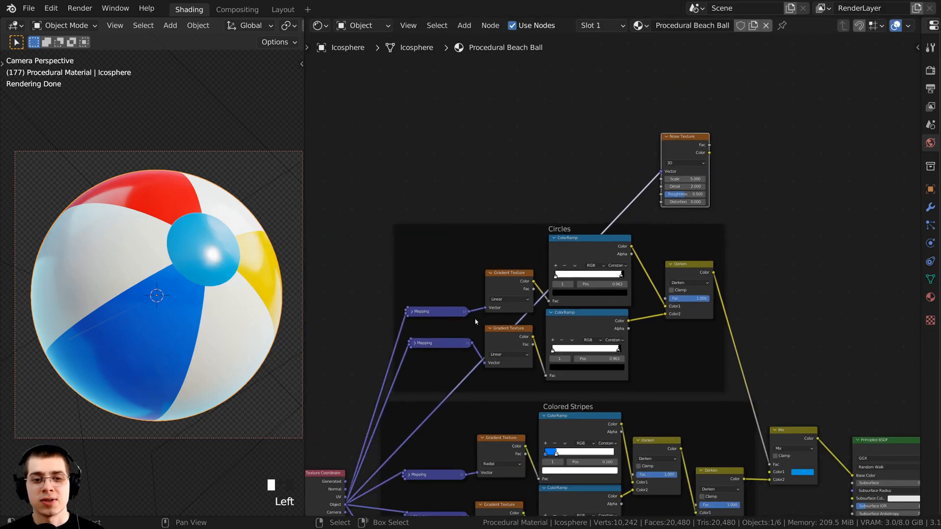
Insert a reroute point on the link between the Texture Coordinate and the Noise Texture
middle_click_drag(579, 302, 549, 365)
scroll(549, 365, "up", 2)
scroll(592, 316, "up", 2)
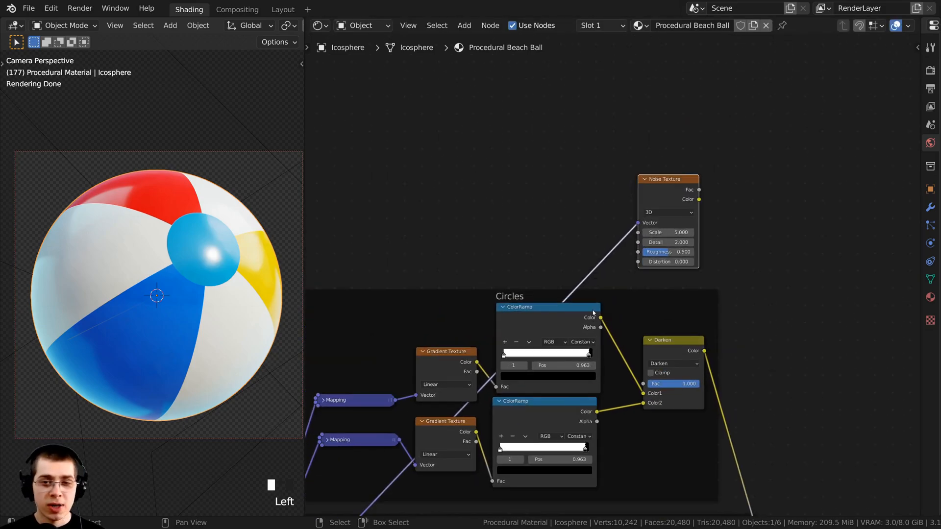
scroll(586, 281, "down", 1)
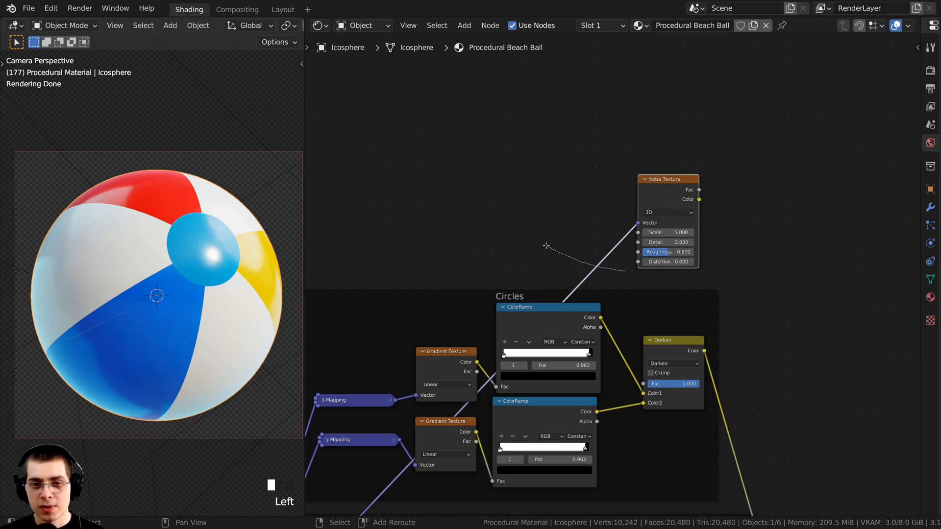
right_click_drag(546, 245, 545, 245, "shift")
scroll(584, 279, "down", 3)
middle_click_drag(584, 279, 667, 196)
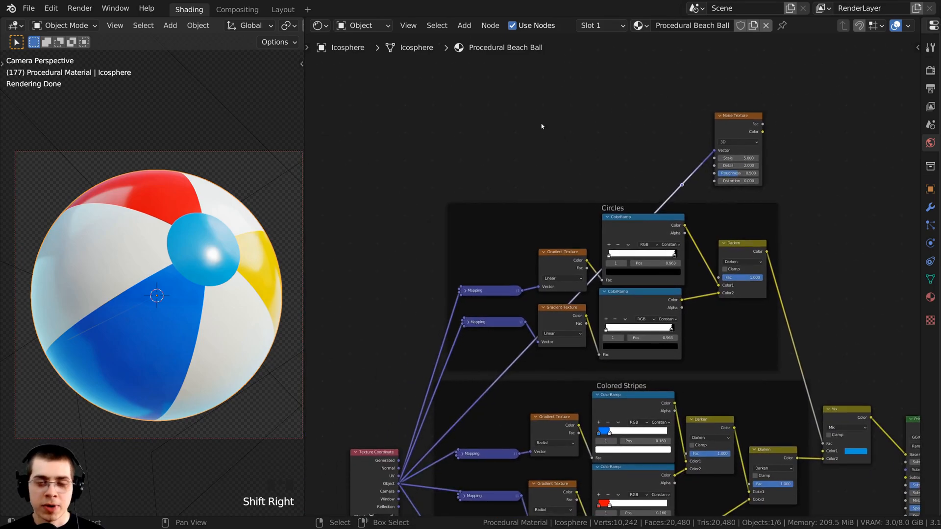
Add a separate unconnected Reroute node above the Circles frame and delete it
key("shift+a")
left_click(495, 122)
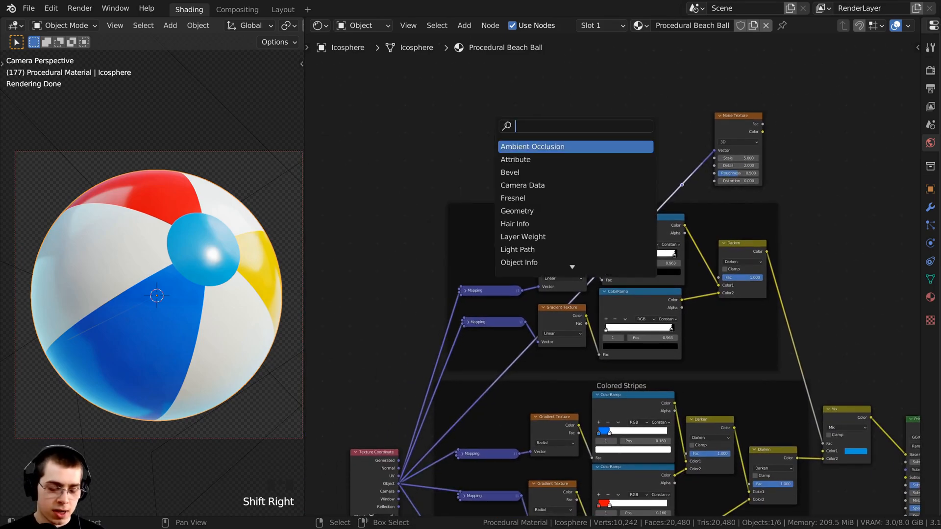
type("re")
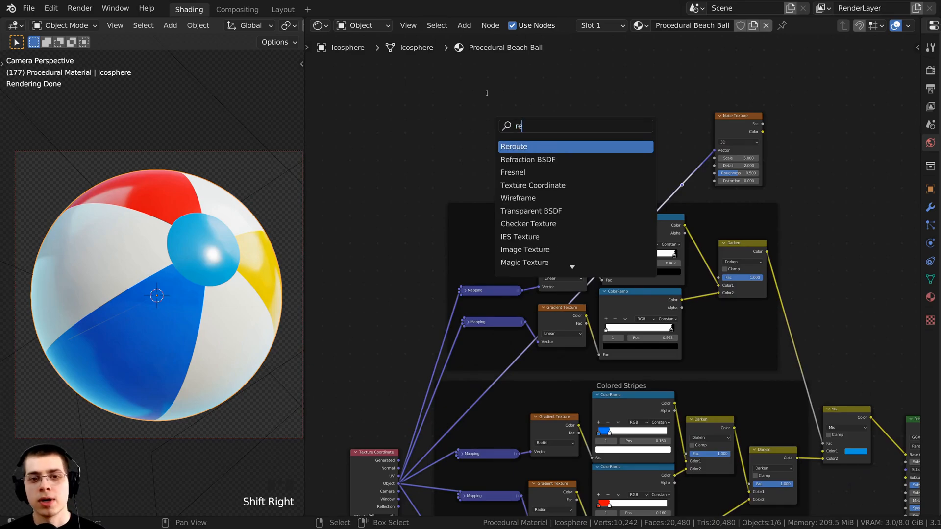
left_click(519, 147)
middle_click_drag(501, 114, 516, 163)
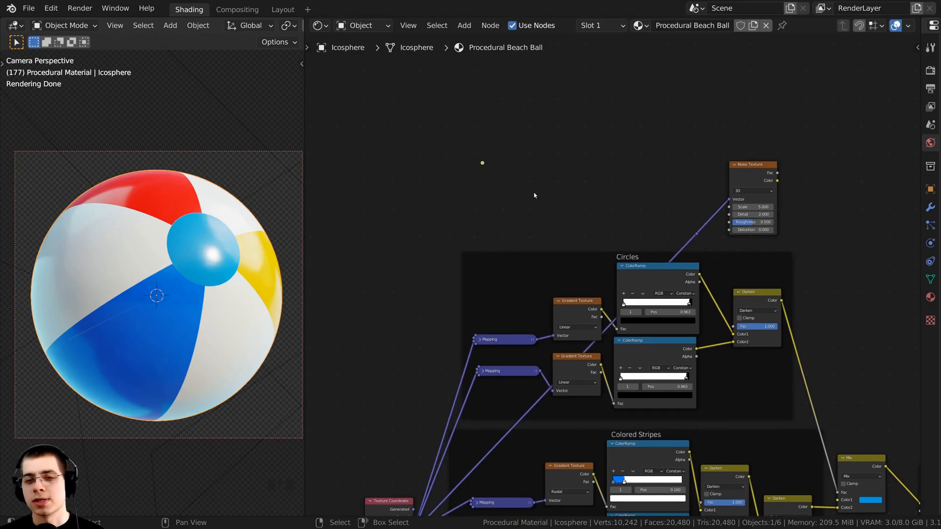
key("x")
Move the noise link's reroute point above the Texture Coordinate node so the link runs around the Circles frame
scroll(734, 245, "up", 3)
right_click_drag(719, 227, 363, 165)
scroll(385, 211, "down", 2)
middle_click_drag(385, 210, 484, 166)
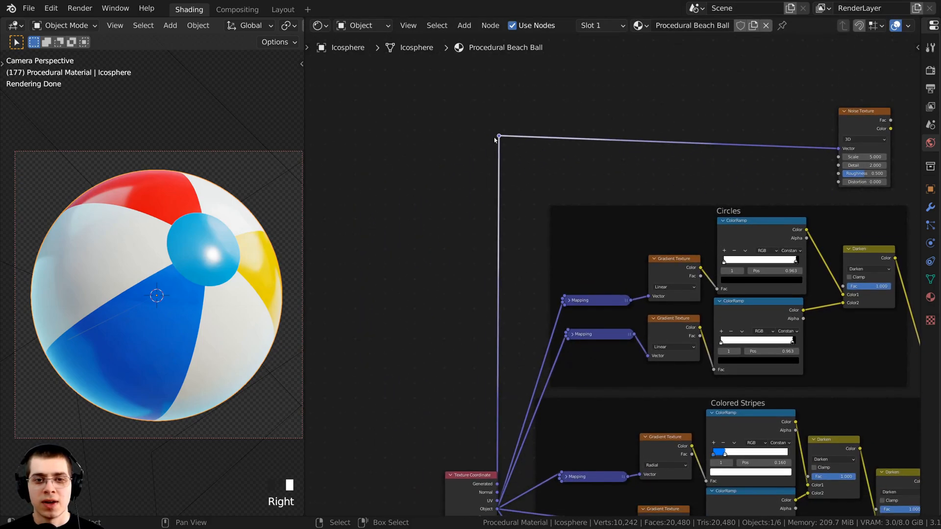
right_click_drag(496, 139, 514, 191)
scroll(479, 425, "down", 3)
middle_click_drag(479, 424, 456, 396)
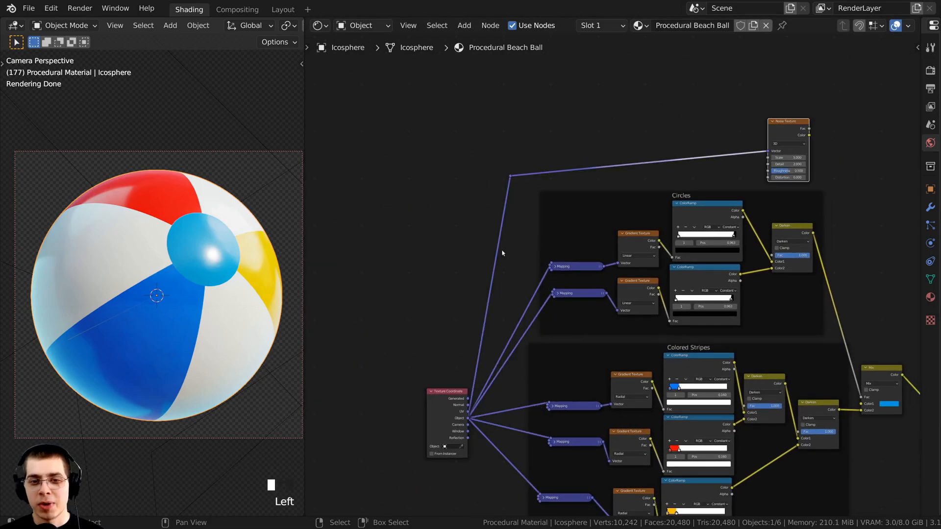
Set the Noise Texture's Detail to 15
middle_click_drag(516, 226, 416, 265)
middle_click_drag(593, 283, 559, 307)
scroll(577, 331, "up", 6)
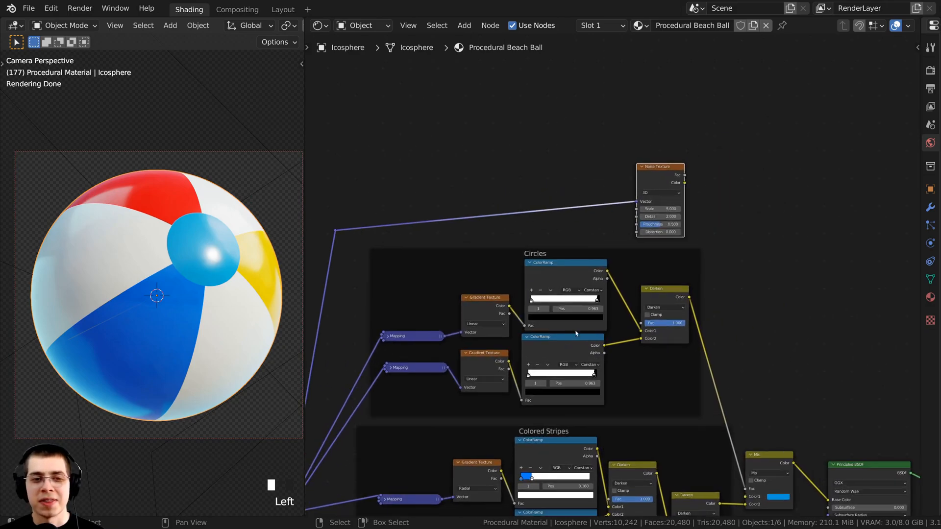
middle_click_drag(661, 196, 579, 196)
left_click_drag(583, 139, 585, 146)
middle_click_drag(588, 154, 578, 215)
scroll(583, 223, "up", 7)
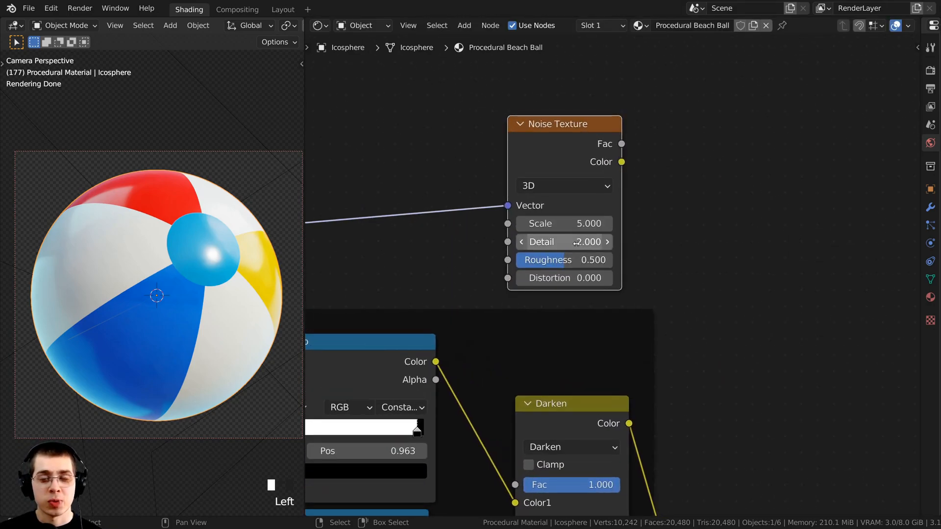
left_click(556, 241)
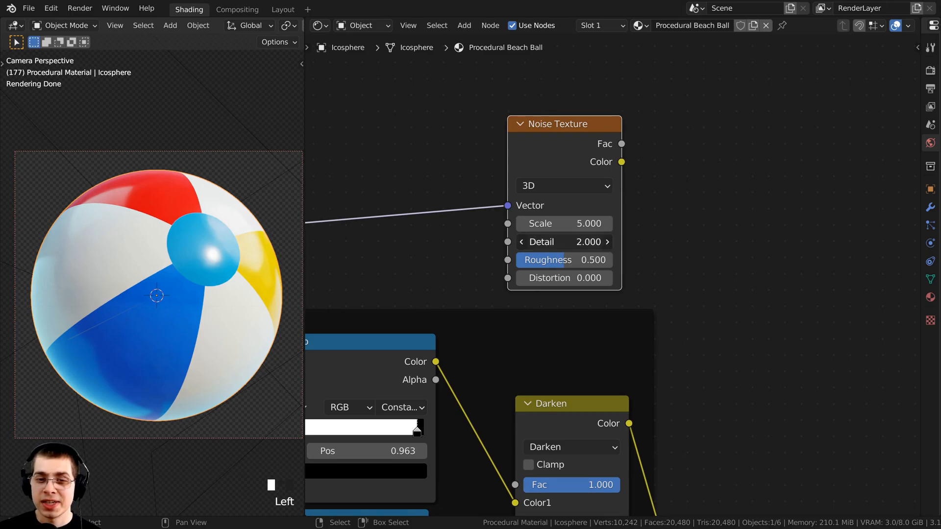
scroll(564, 98, "down", 4)
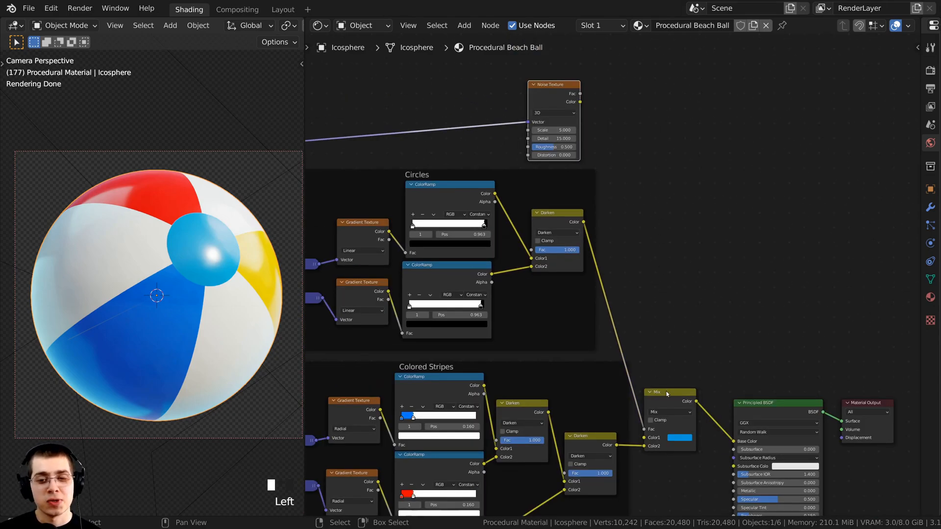
Combine the Noise Texture with the cap color Mix node in a new Mix node, expanded and placed before the Principled BSDF
middle_click_drag(666, 391, 640, 371)
left_click_drag(532, 67, 534, 68)
middle_click_drag(529, 122, 519, 122)
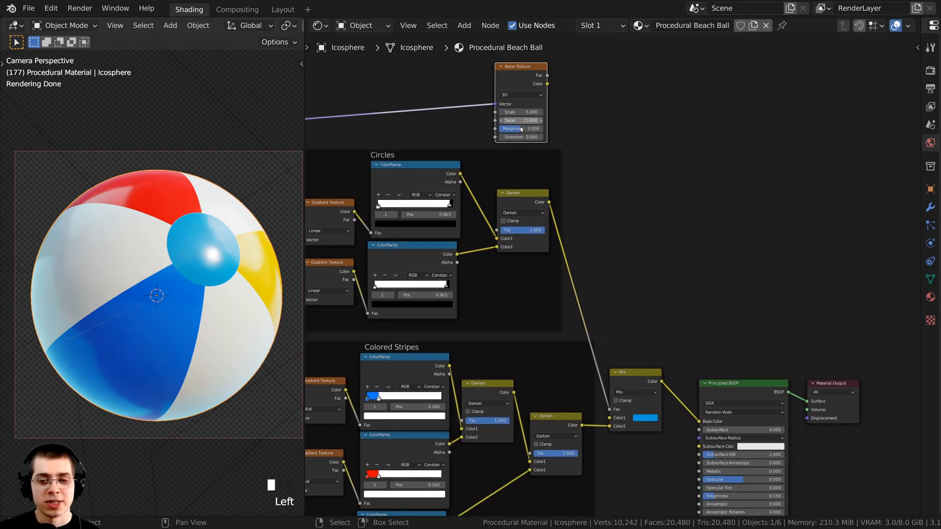
left_click(645, 380, "shift")
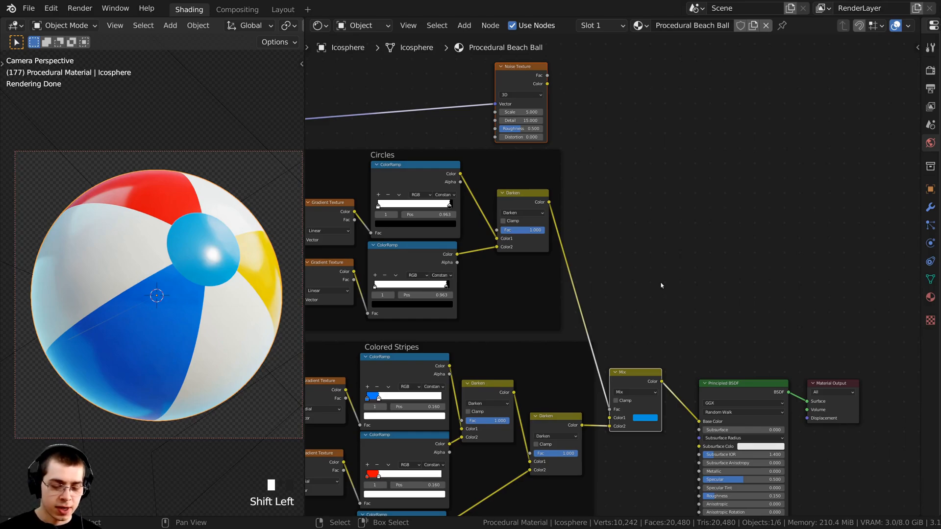
key("ctrl+0")
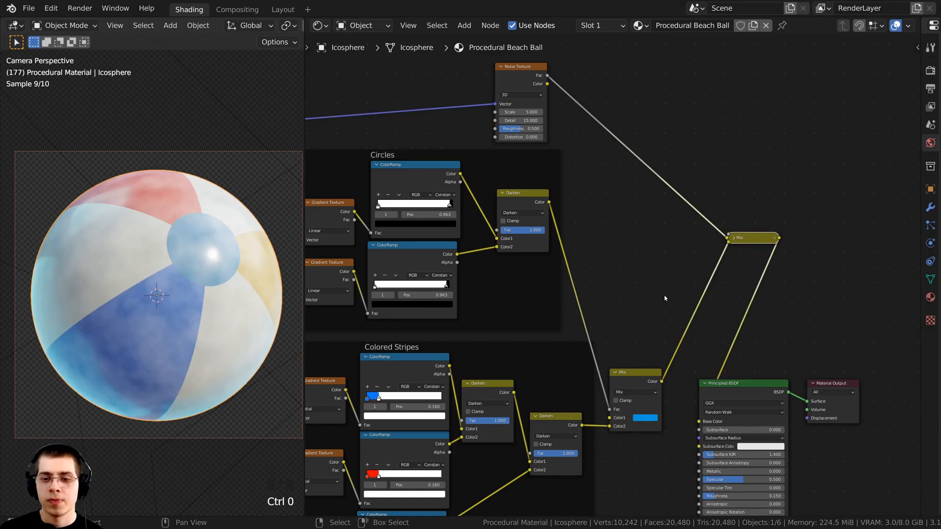
left_click(734, 238)
left_click_drag(743, 242, 691, 320)
middle_click_drag(724, 359, 651, 340)
left_click(689, 351)
Move the Principled BSDF and Material Output together up and further right of the new Mix node
key("b")
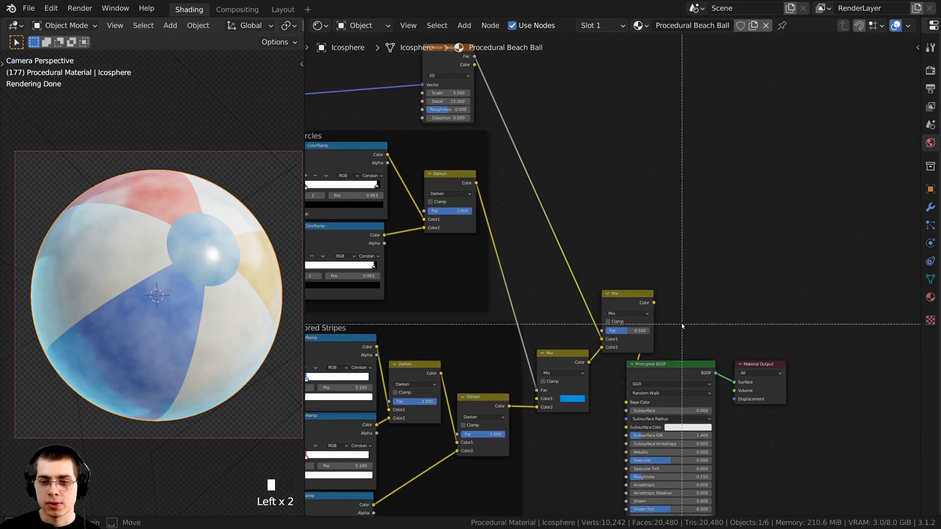
left_click_drag(682, 324, 788, 411)
key("g")
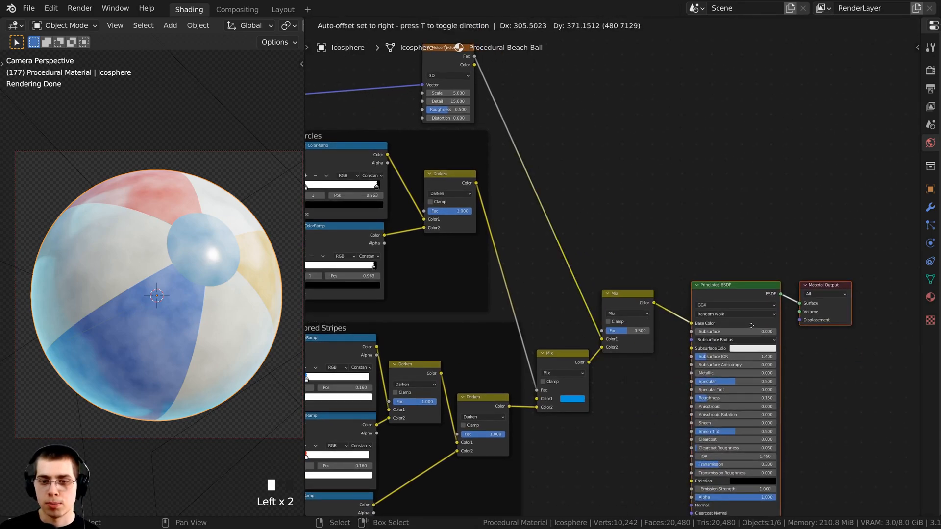
left_click(603, 378)
Reconnect the Noise Texture's Fac output from the new Mix node's Color1 to its Fac input
scroll(467, 148, "up", 3)
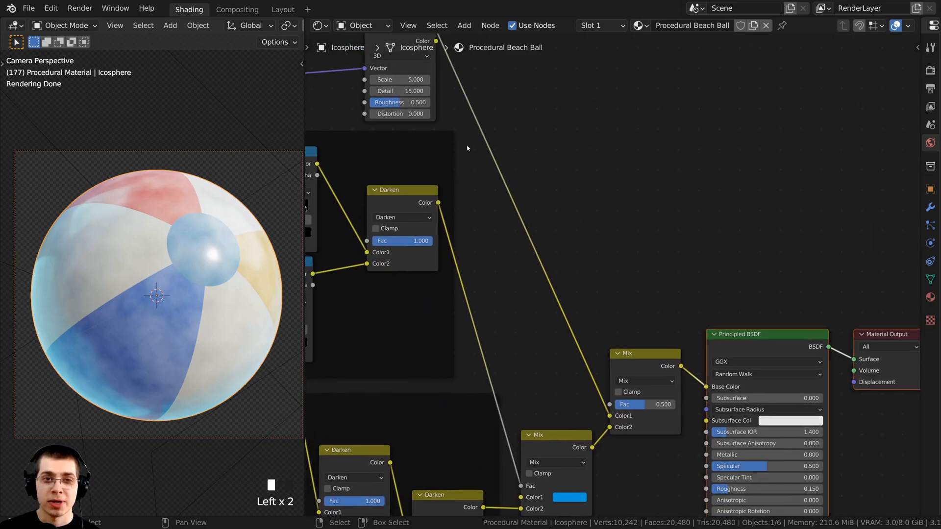
middle_click_drag(448, 92, 460, 159)
middle_click_drag(567, 350, 567, 239)
scroll(567, 240, "up", 4)
middle_click_drag(624, 368, 607, 302)
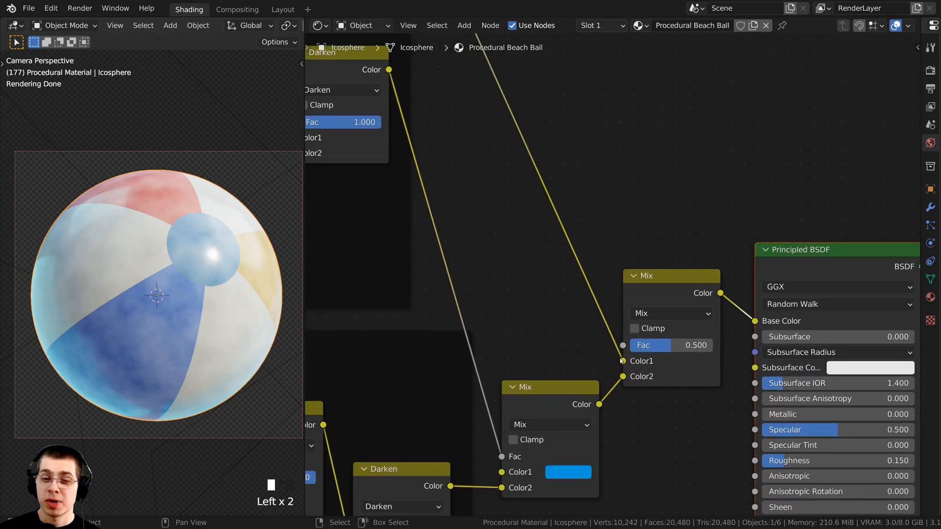
left_click_drag(623, 361, 622, 345)
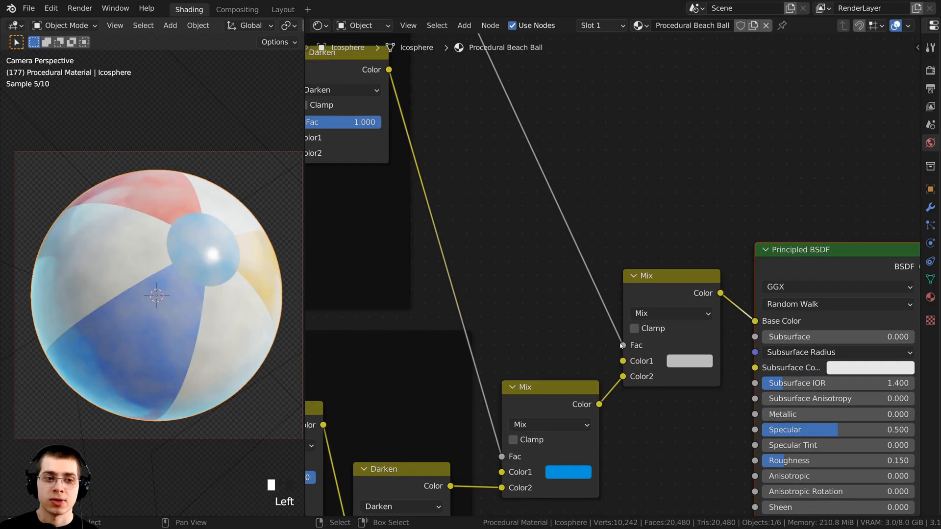
Reconnect the cap color Mix node's Color output from the new Mix node's Color2 to its Color1 input
middle_click_drag(568, 404, 571, 340)
scroll(571, 340, "up", 1)
left_click_drag(570, 340, 563, 310)
mouse_move(629, 309)
left_mouse_down()
mouse_move(615, 294)
mouse_move(629, 293)
left_mouse_up()
left_click_drag(684, 204, 692, 211)
Set the blend mode of the new Mix node feeding the Principled BSDF to Darken
scroll(667, 199, "down", 2)
middle_click_drag(668, 200, 718, 340)
scroll(543, 119, "up", 1)
middle_click_drag(544, 119, 595, 283)
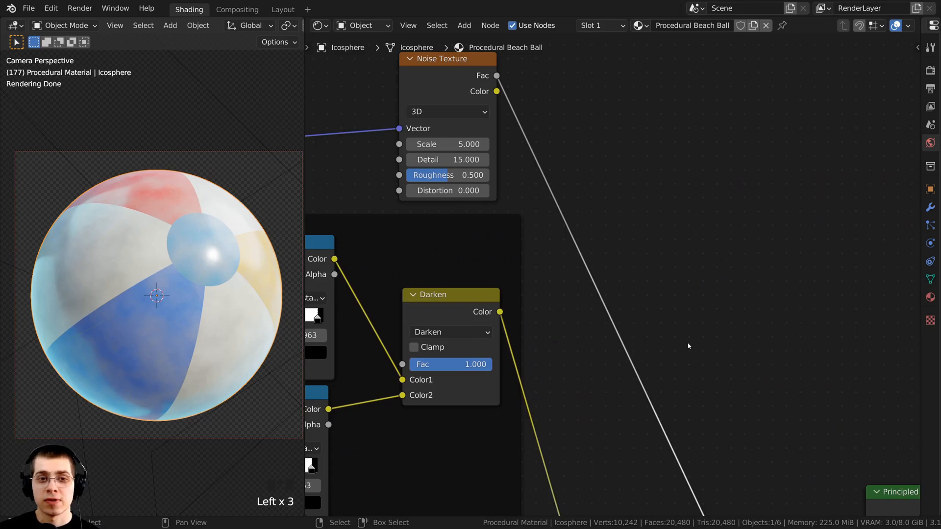
middle_click_drag(769, 490, 669, 231)
scroll(677, 283, "up", 2)
middle_click_drag(654, 309, 652, 299)
left_click(666, 309)
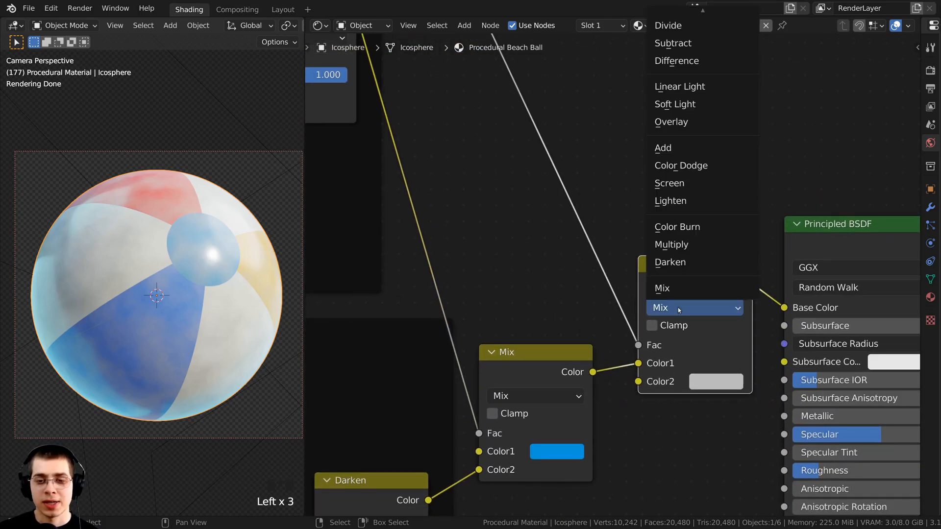
left_click(675, 264)
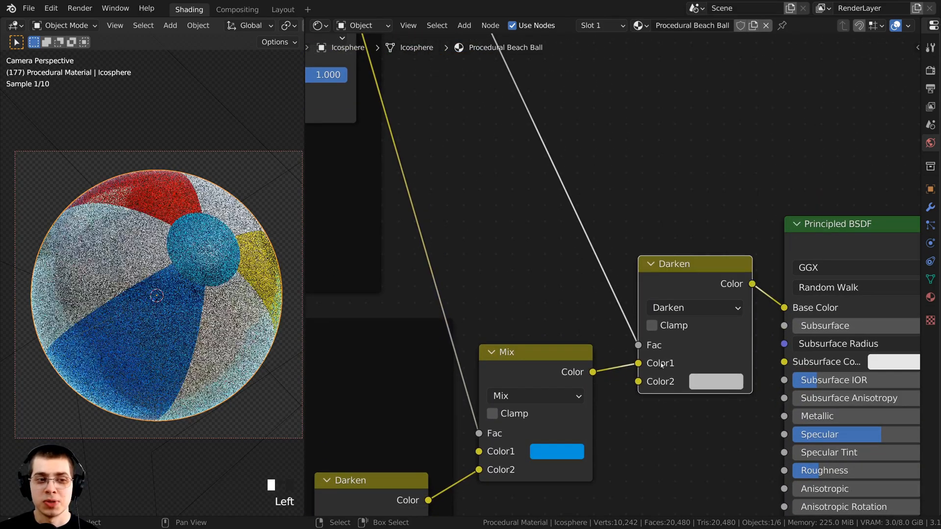
Preview the final Darken node's color output on the ball and examine the noise variation on a white stripe
scroll(691, 292, "down", 2)
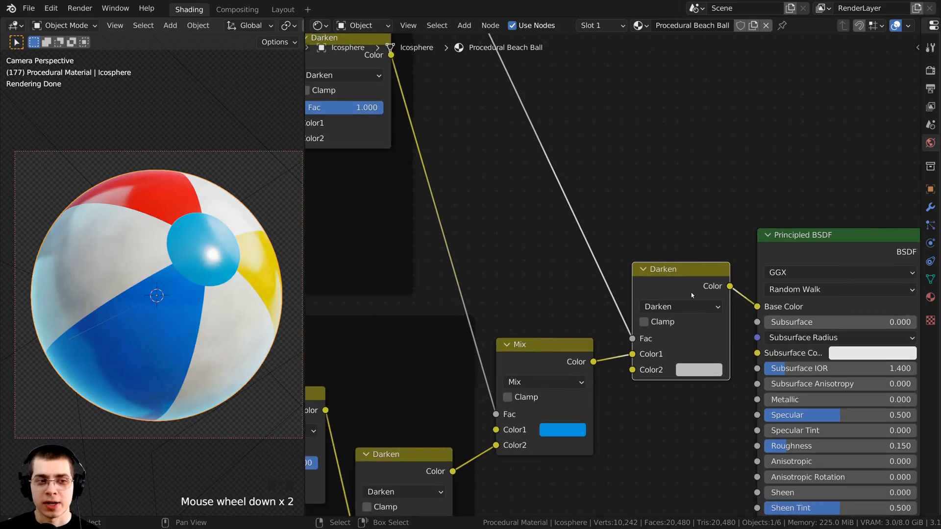
left_click(673, 274, "ctrl+shift")
mouse_move(118, 298)
middle_mouse_down("shift")
mouse_move(165, 317)
mouse_move(129, 295)
middle_mouse_up("shift")
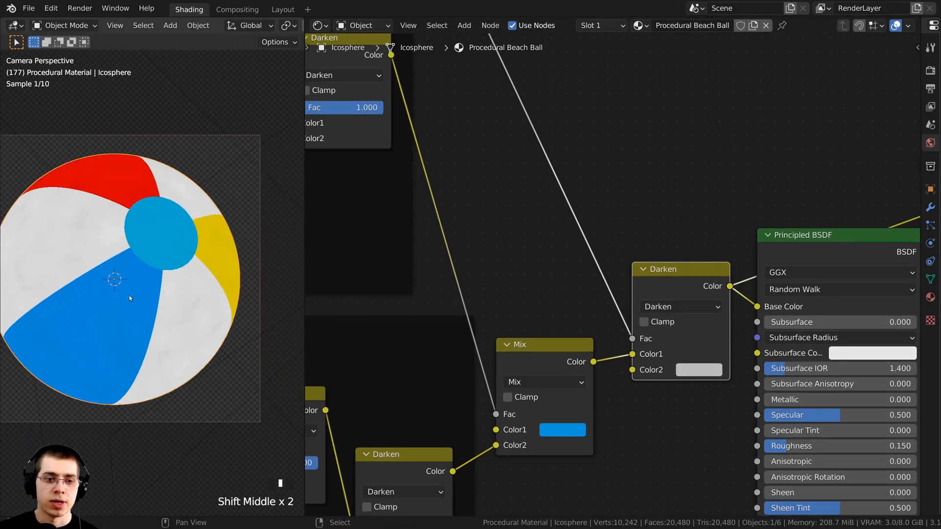
scroll(177, 308, "up", 3)
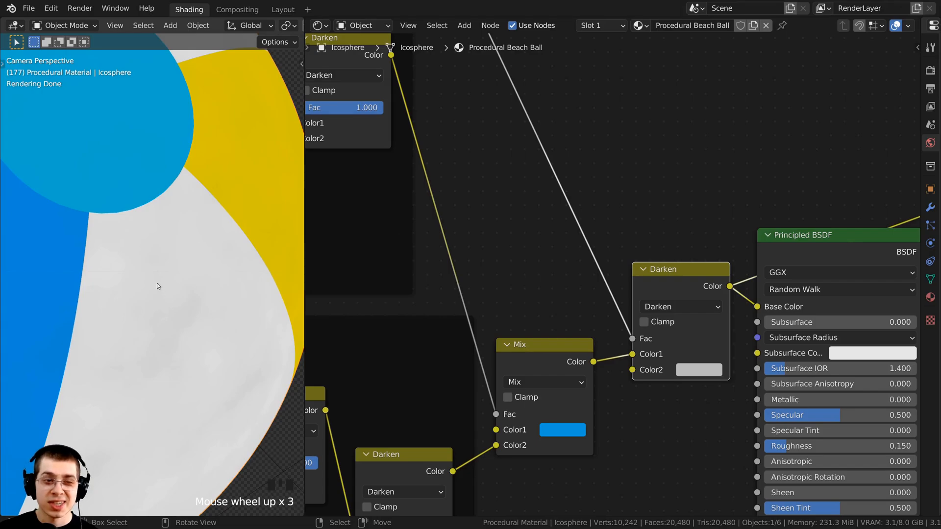
scroll(697, 394, "down", 3)
Set the final Darken node's Color2 to hex DBDBDB and nudge the node slightly further from the Principled BSDF
middle_click_drag(698, 395, 702, 421)
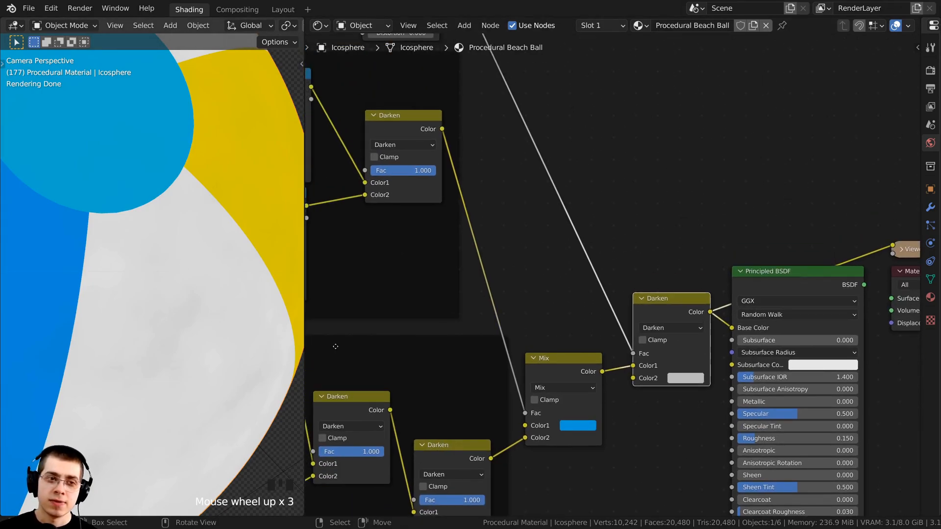
left_click(683, 377)
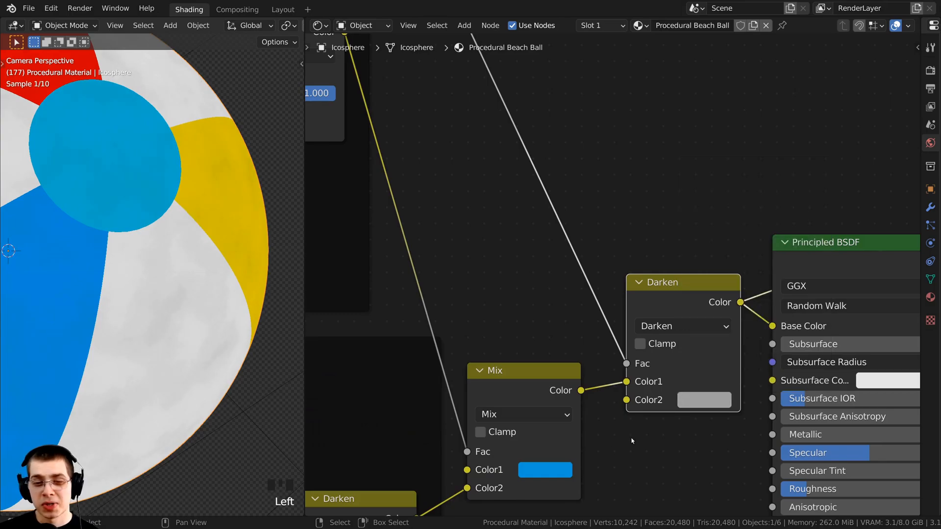
left_click(701, 399)
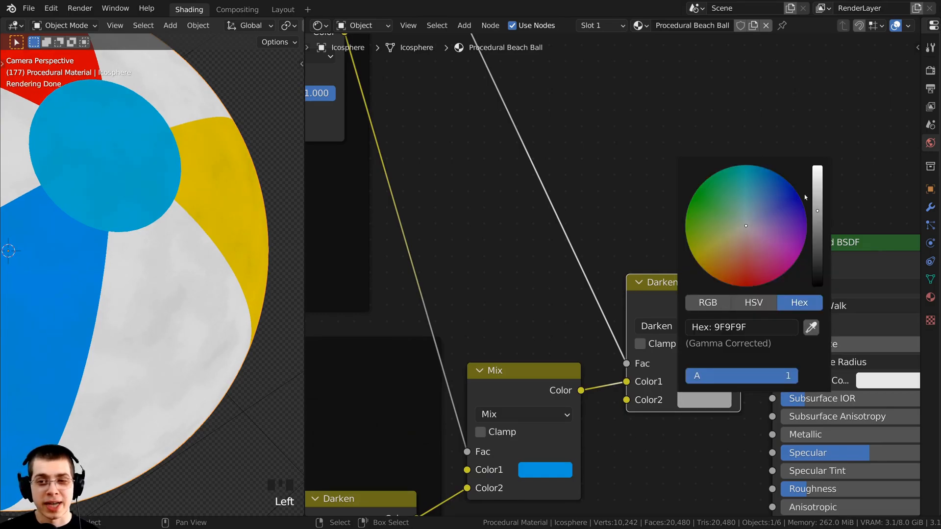
mouse_move(817, 211)
left_mouse_down()
mouse_move(817, 285)
mouse_move(816, 169)
mouse_move(816, 213)
left_mouse_up()
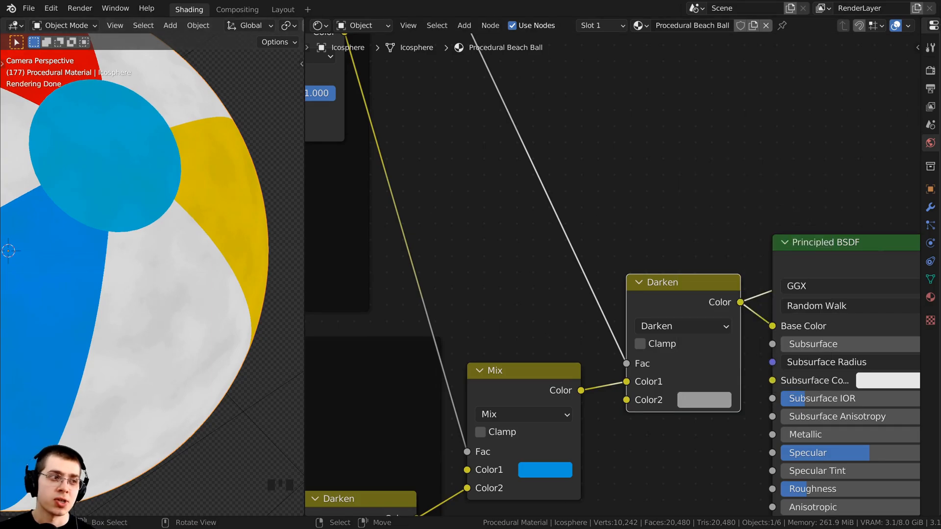
key("ctrl+v")
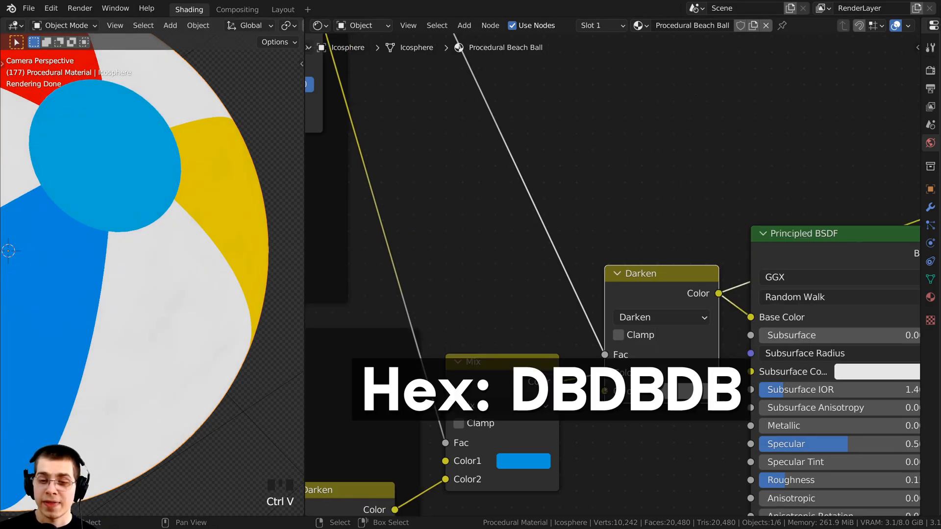
middle_click_drag(637, 278, 623, 230)
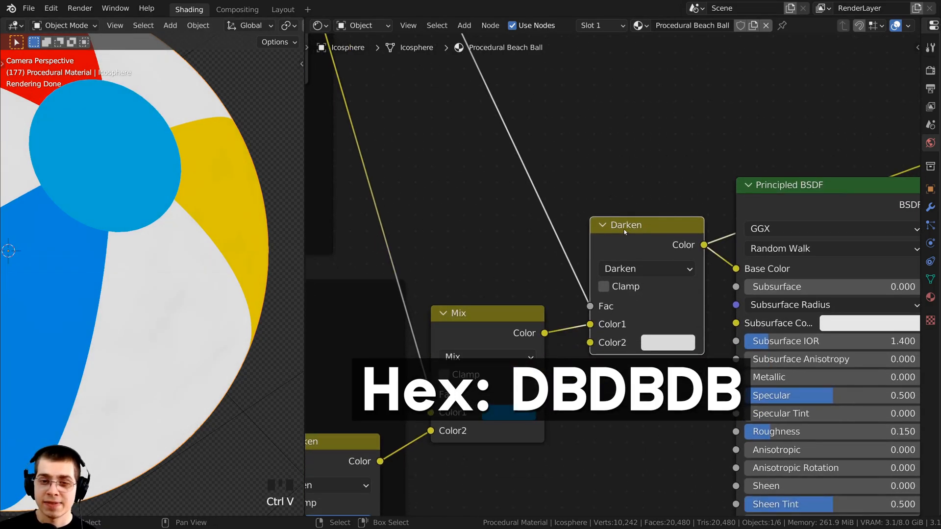
left_click_drag(623, 230, 614, 217)
left_click(650, 337)
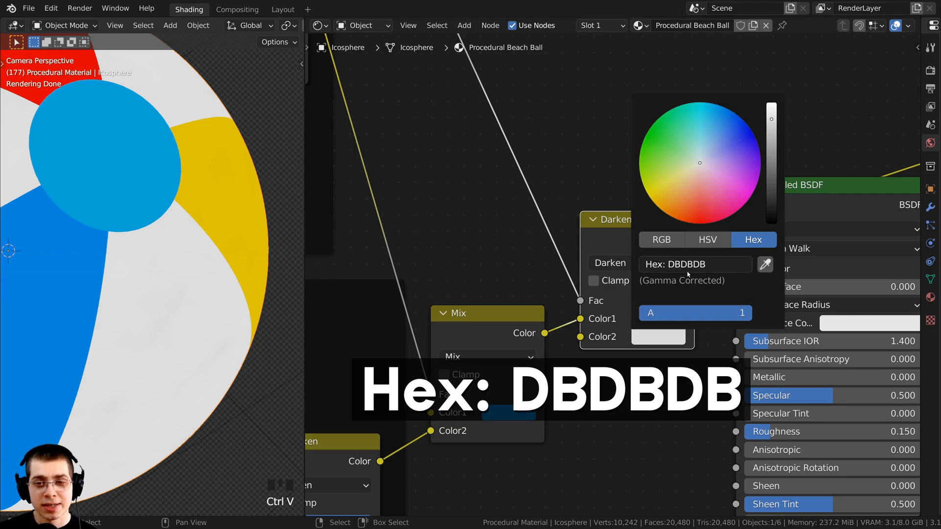
Check the unshaded color variation on the stripes and route the Principled BSDF back to the Material Output's Surface
middle_click_drag(206, 215, 266, 305, "shift")
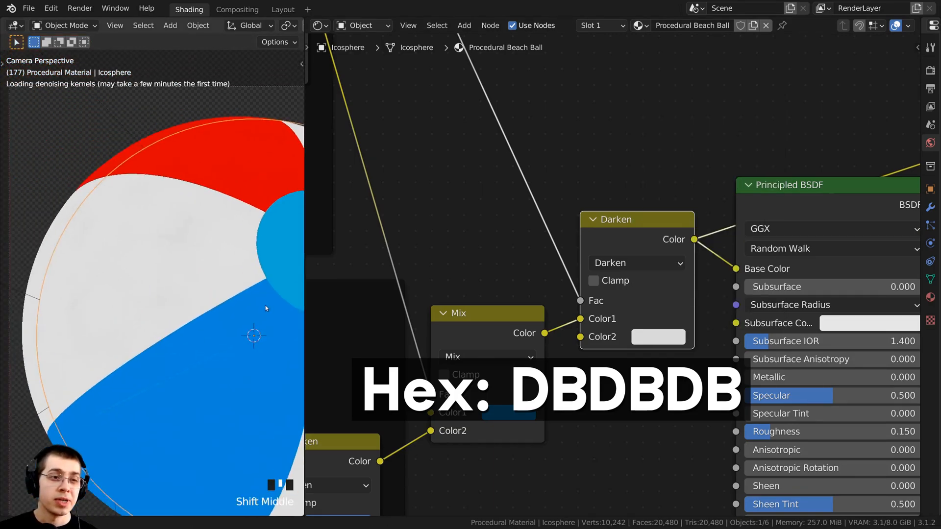
scroll(160, 192, "up", 2)
middle_click_drag(221, 210, 197, 206, "shift")
scroll(613, 274, "down", 6)
middle_click_drag(719, 253, 624, 265)
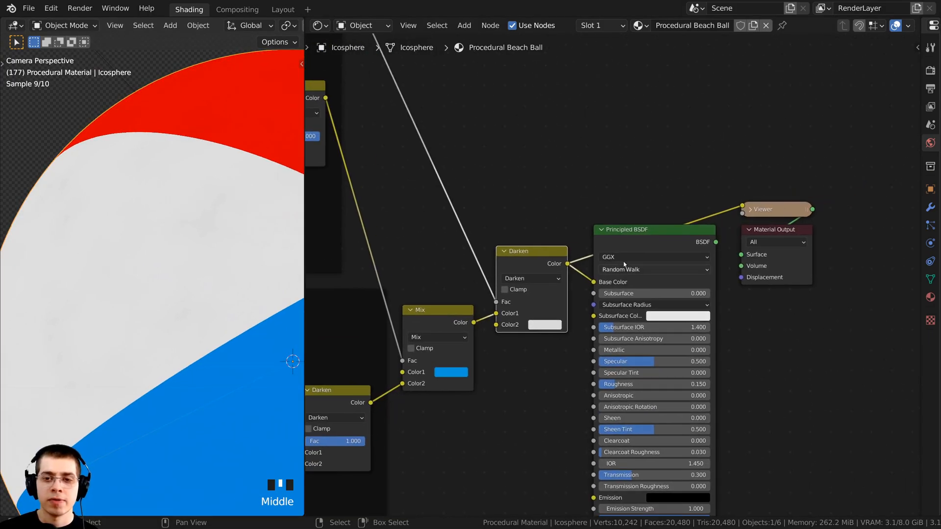
left_click(644, 242, "ctrl+shift")
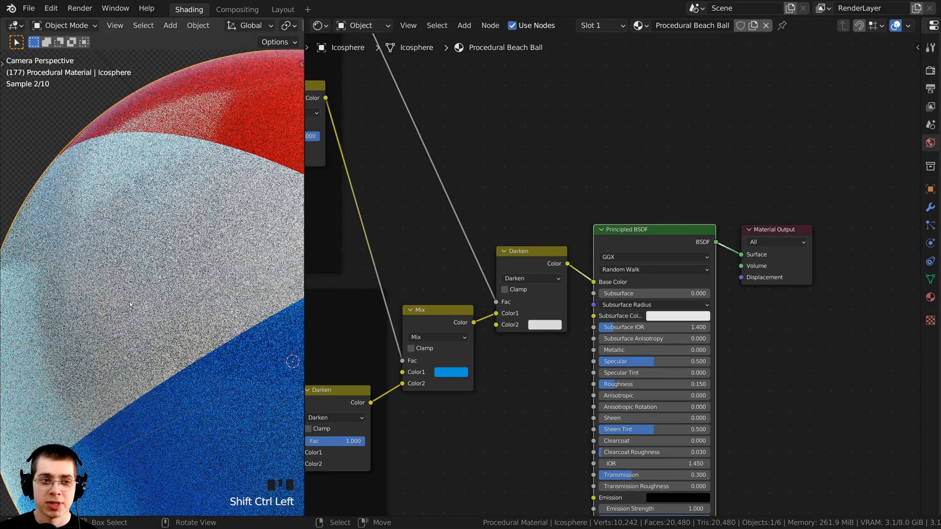
Examine the shaded ball's stripes and blue pole cap, and review the full node setup
scroll(175, 251, "down", 3)
middle_click_drag(174, 251, 108, 230, "shift")
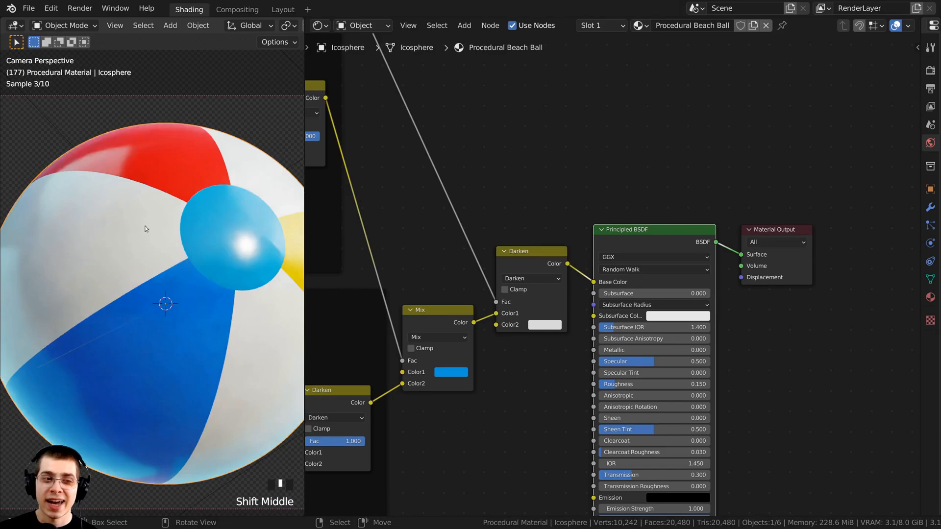
middle_click_drag(260, 306, 245, 328, "shift")
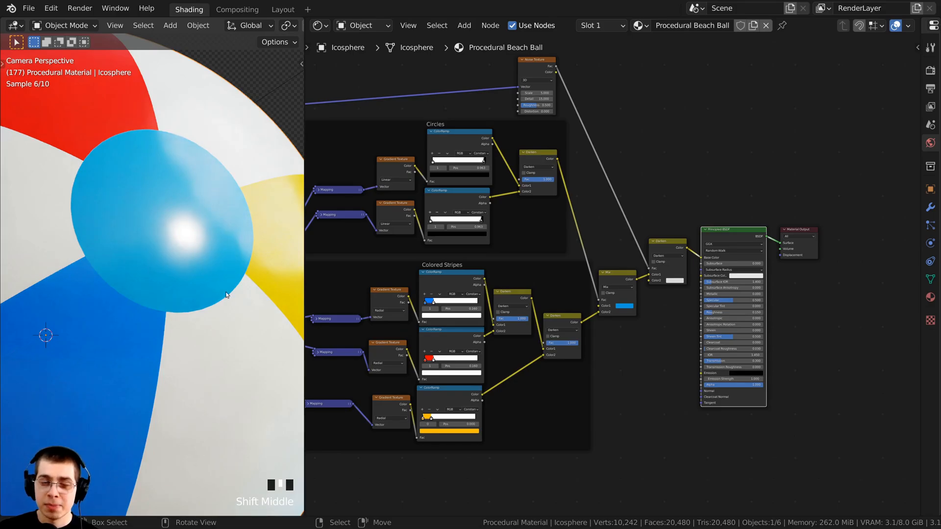
scroll(175, 160, "up", 1)
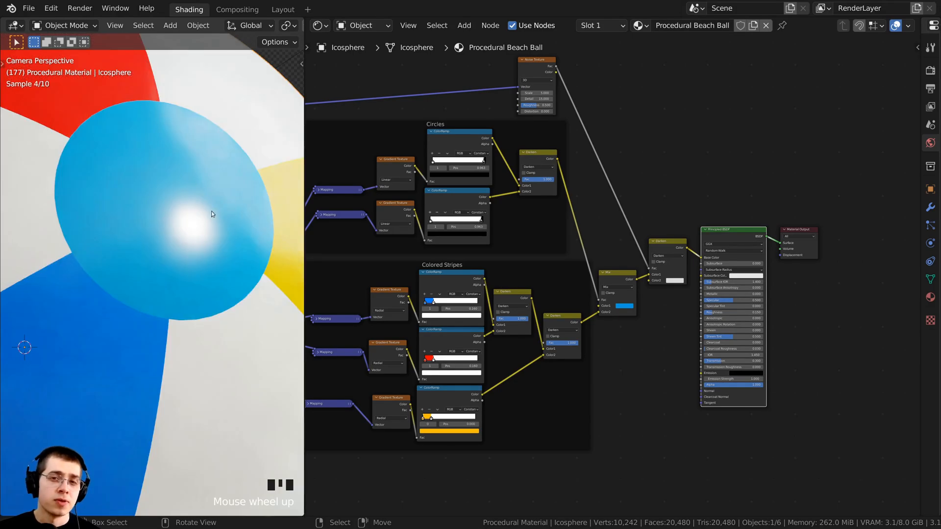
scroll(209, 214, "down", 4)
scroll(733, 371, "up", 1)
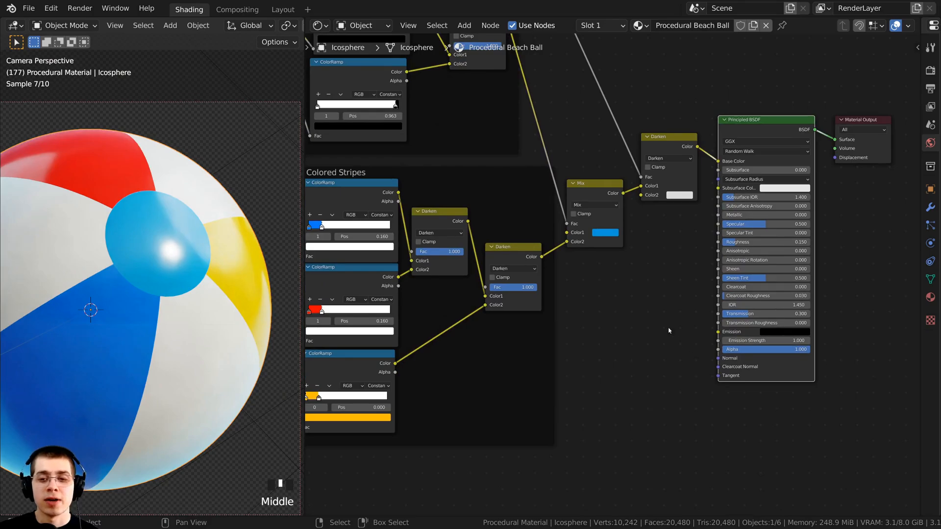
scroll(669, 331, "down", 1)
middle_click_drag(661, 328, 609, 322)
Connect the cap color Mix node's Color output to the Principled BSDF's Normal input
scroll(574, 213, "up", 4)
left_click_drag(548, 181, 546, 177)
left_click_drag(638, 138, 638, 142)
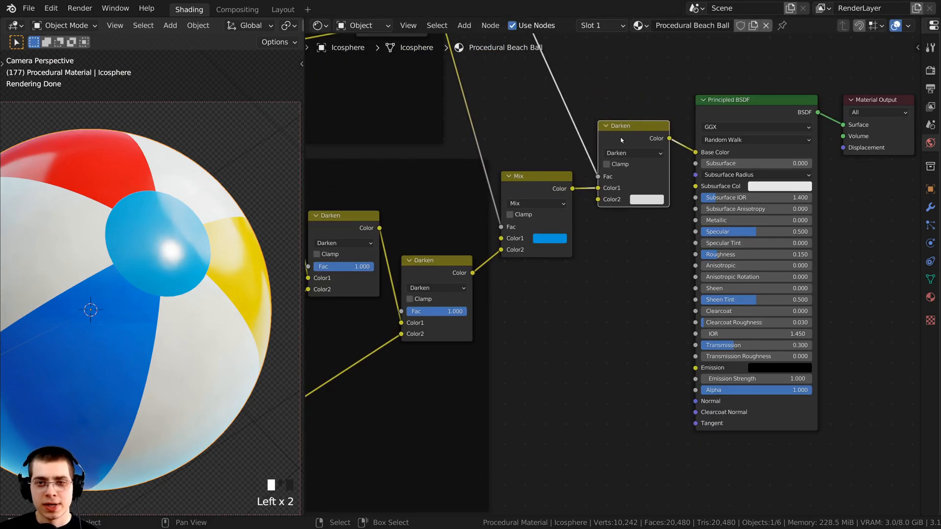
left_click(535, 192)
scroll(535, 192, "up", 1)
middle_click_drag(549, 162, 550, 149)
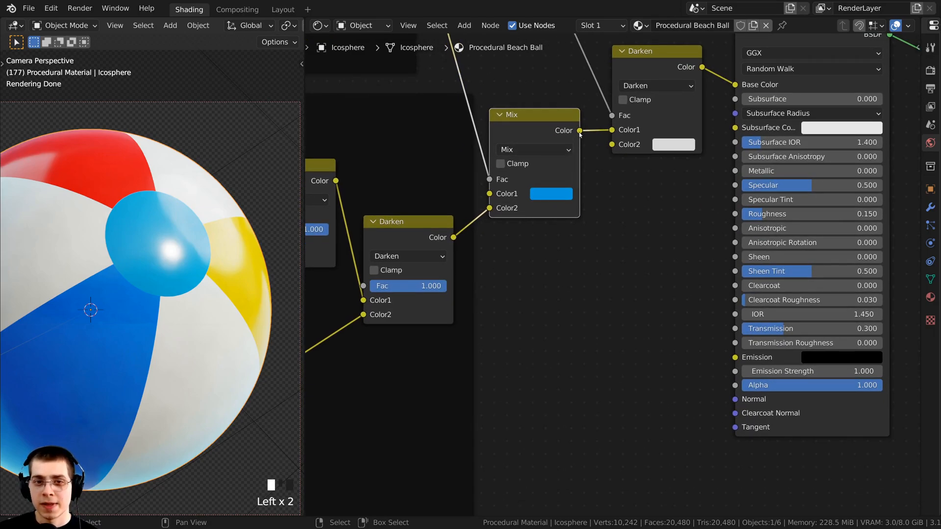
left_click_drag(579, 131, 734, 400)
scroll(120, 289, "down", 2)
middle_click_drag(120, 289, 132, 291, "shift")
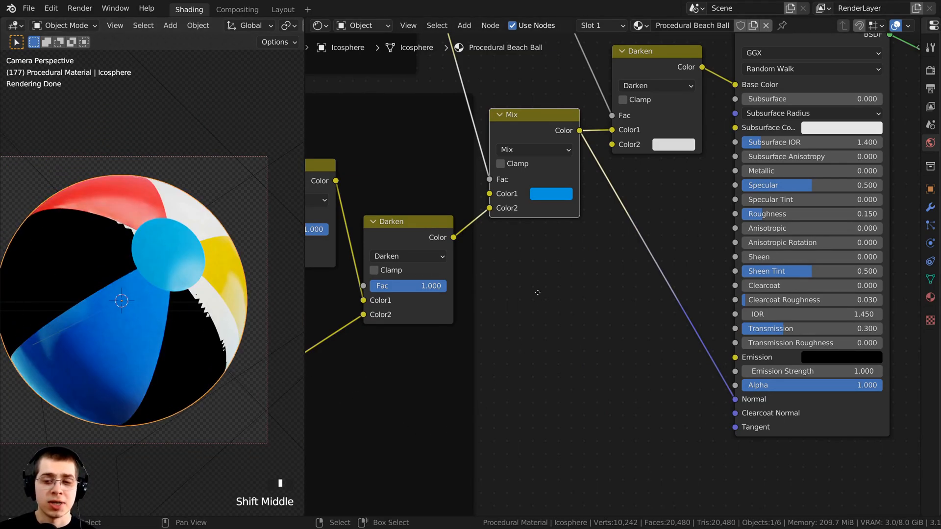
middle_click_drag(537, 292, 535, 274, "shift")
Insert a Bump node on the link between the cap color Mix node and the Principled BSDF's Normal input
left_click_drag(578, 113, 710, 201)
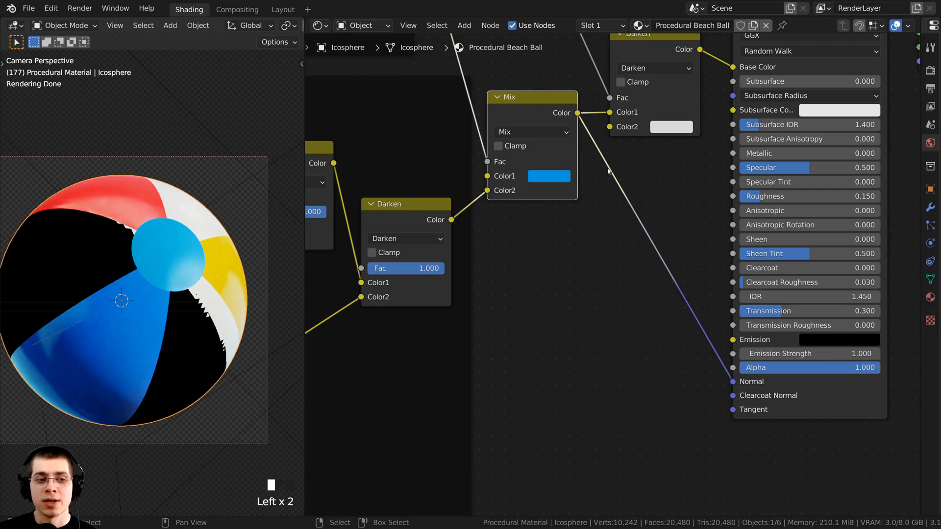
scroll(615, 193, "up", 1)
key("shift+a")
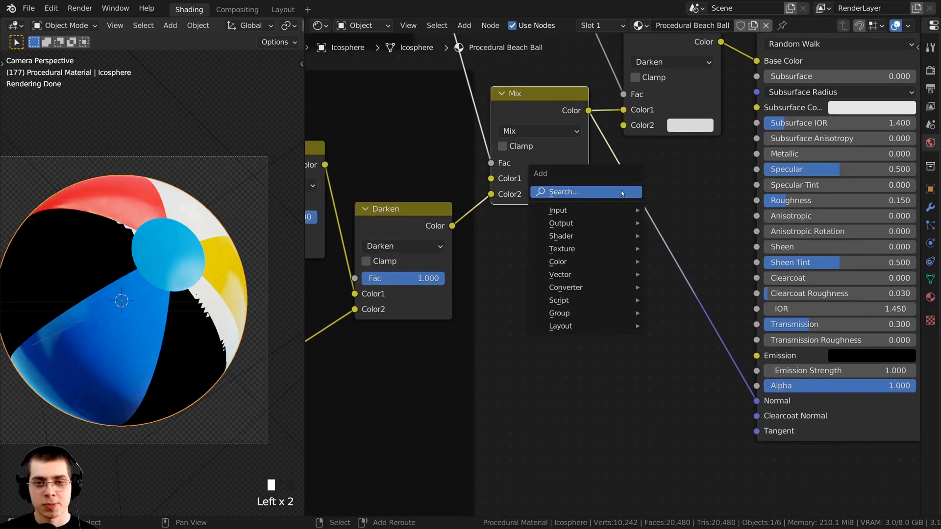
left_click(607, 191)
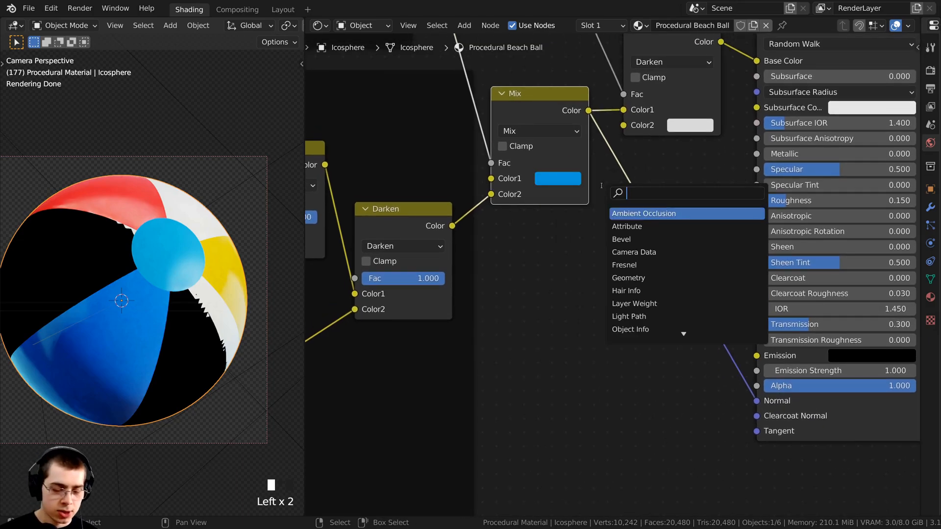
type("bum")
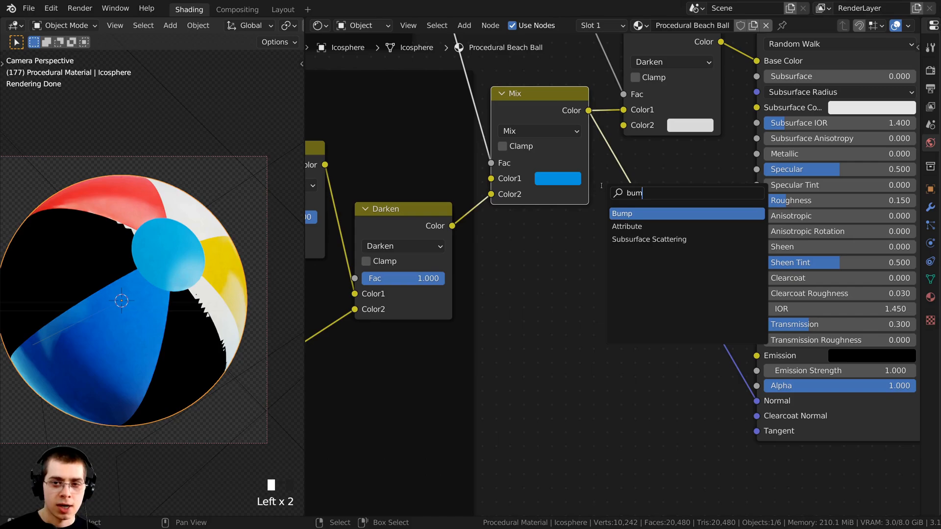
left_click(621, 213)
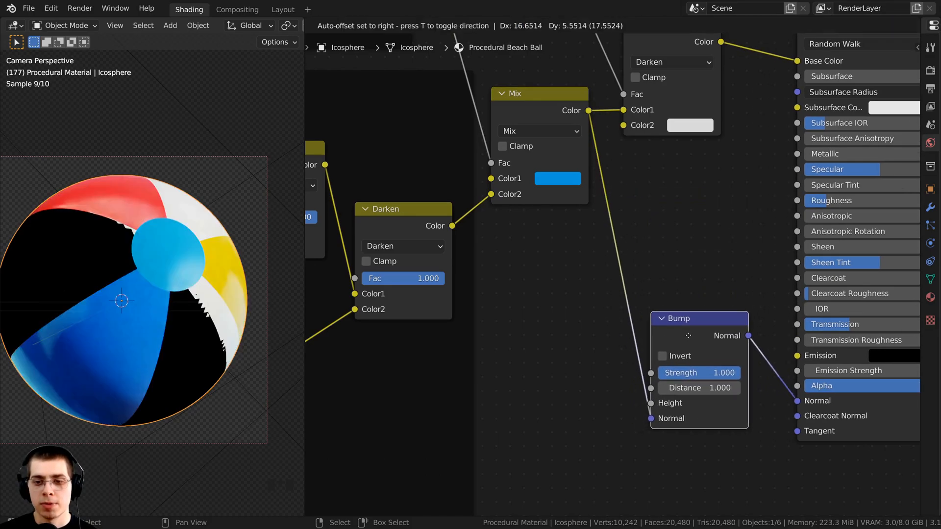
left_click(701, 331)
Place the Bump node closer to the Principled BSDF and reconnect the Mix link from its Normal to its Height input
scroll(613, 279, "down", 1)
middle_click_drag(609, 228, 576, 217)
left_click_drag(633, 298, 645, 296)
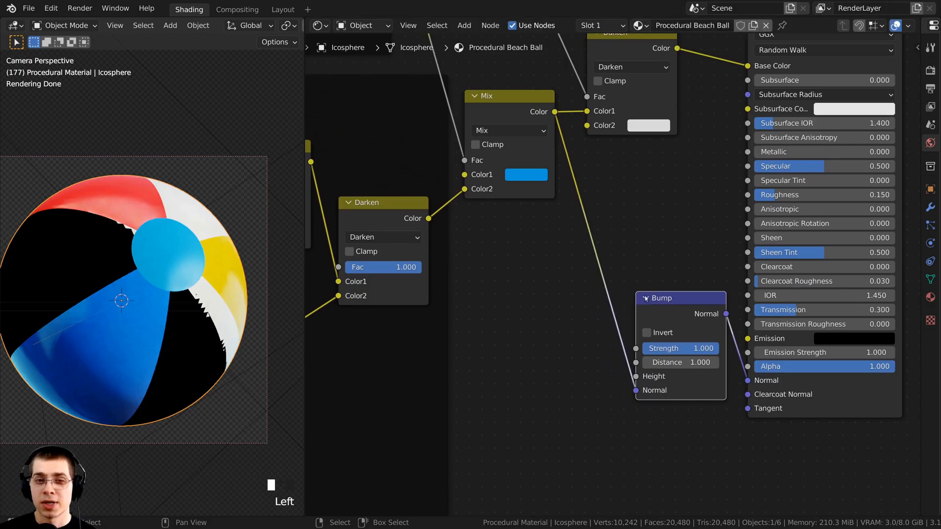
left_click_drag(636, 390, 636, 377)
Examine the bump along the edges of the blue pole cap and the adjoining stripes
scroll(131, 178, "up", 7)
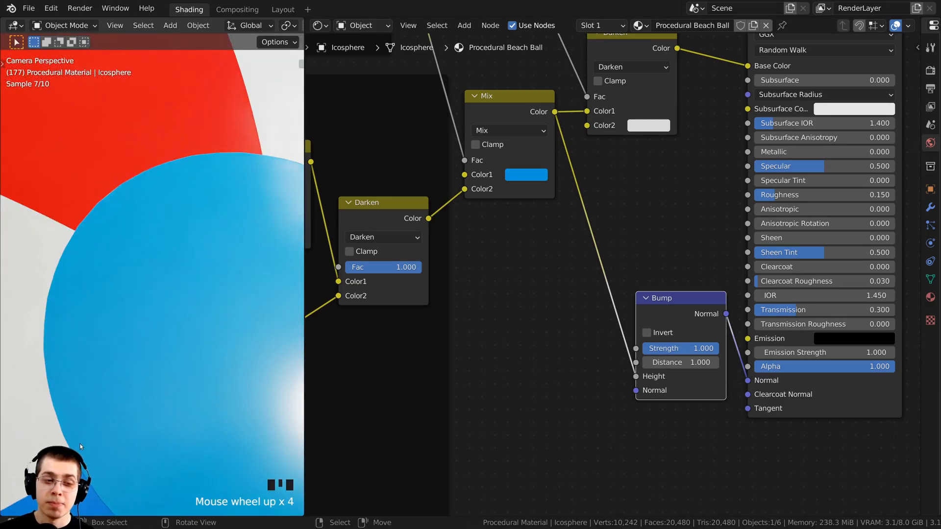
middle_click_drag(80, 446, 84, 357, "shift")
scroll(98, 373, "down", 1)
middle_click_drag(118, 409, 97, 250, "shift")
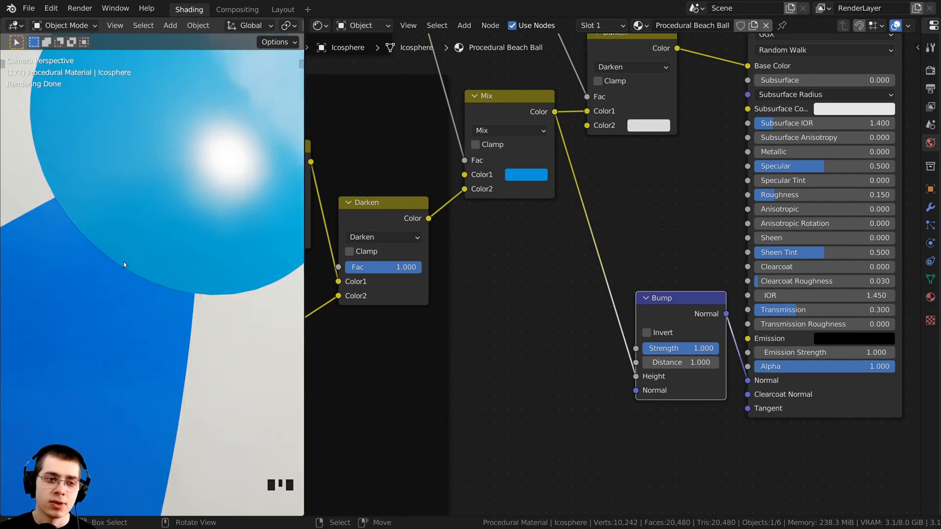
scroll(615, 257, "down", 5)
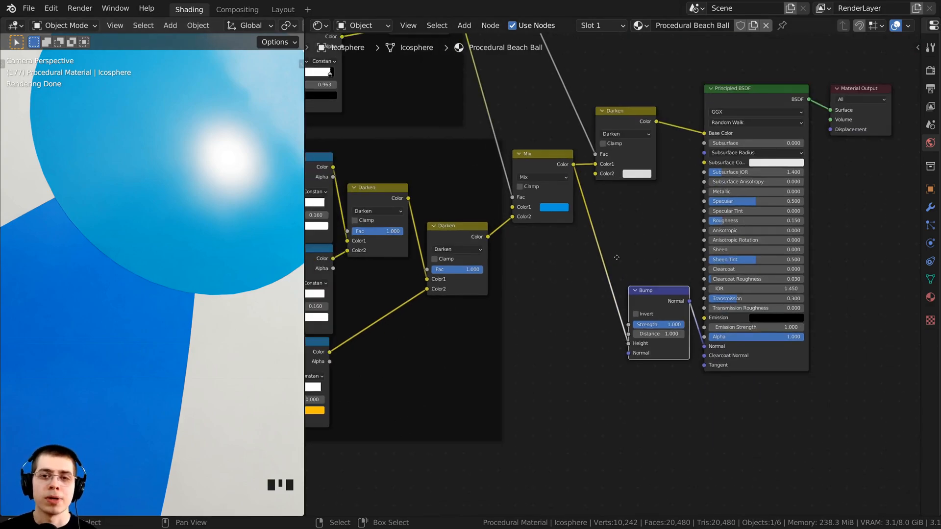
middle_click_drag(615, 256, 588, 328)
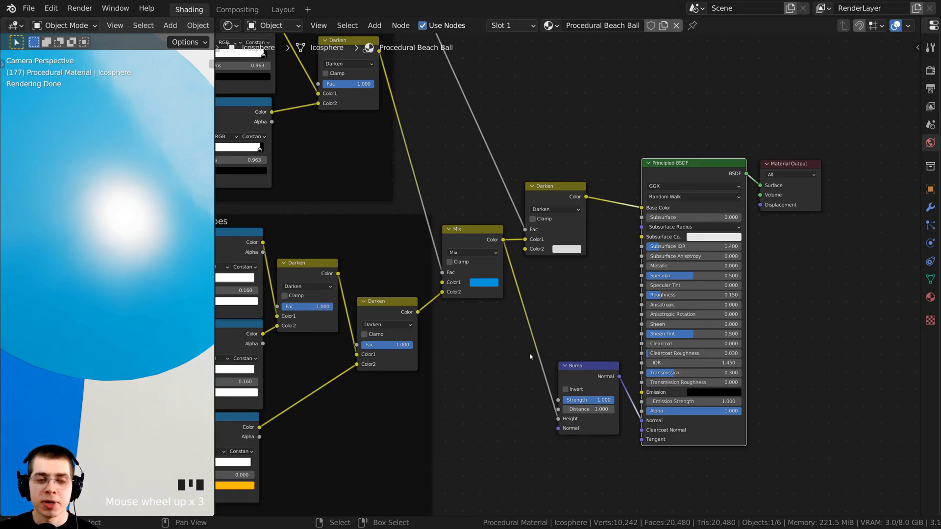
Add a Noise Texture node and place it just below the Colored Stripes frame
left_click_drag(576, 374, 566, 369)
scroll(559, 370, "down", 5)
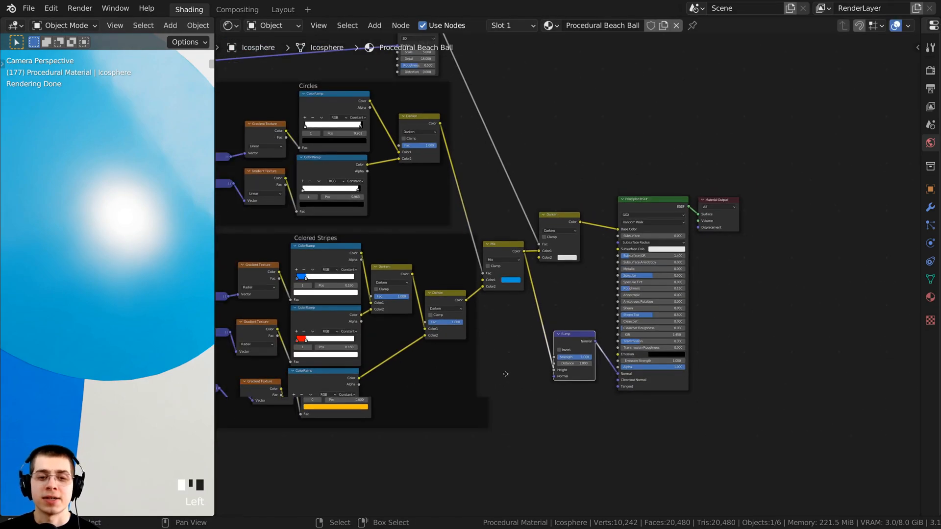
middle_click_drag(504, 374, 594, 281)
scroll(562, 294, "up", 1)
key("shift+a")
left_click(542, 292)
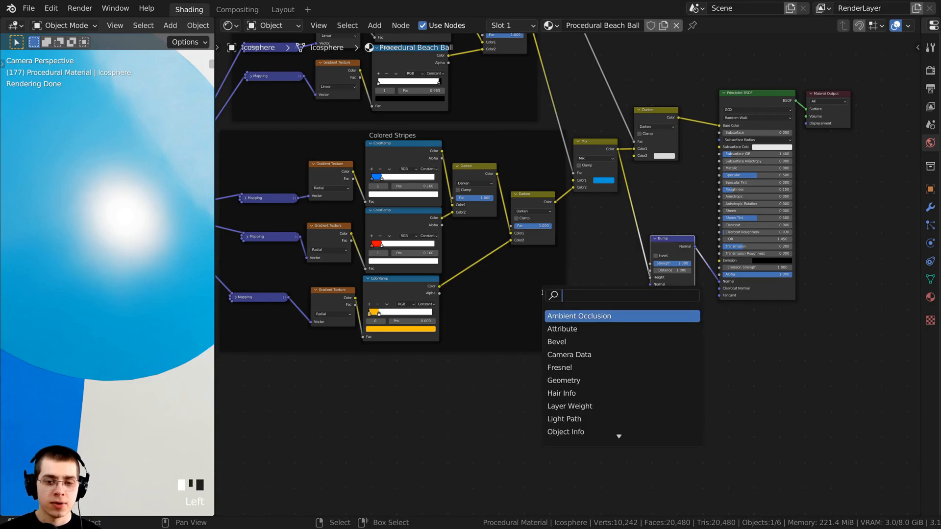
type("noi")
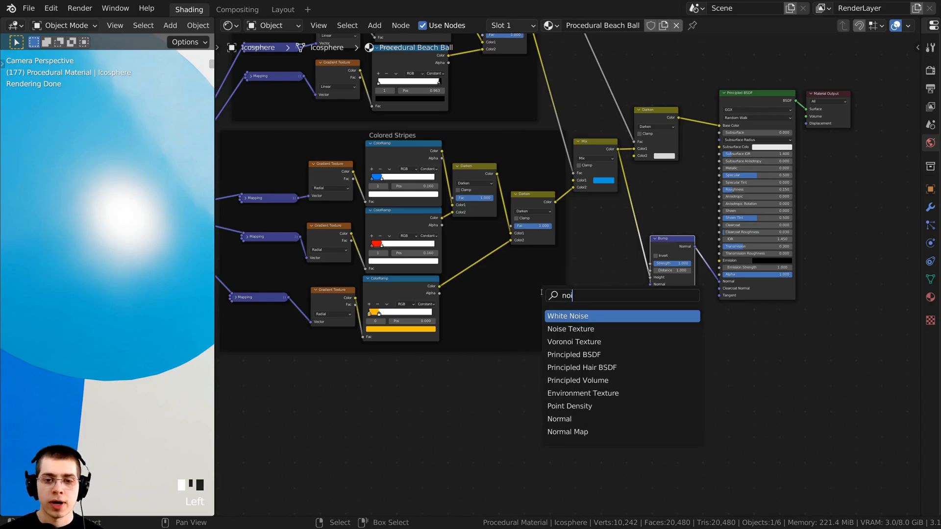
left_click(563, 327)
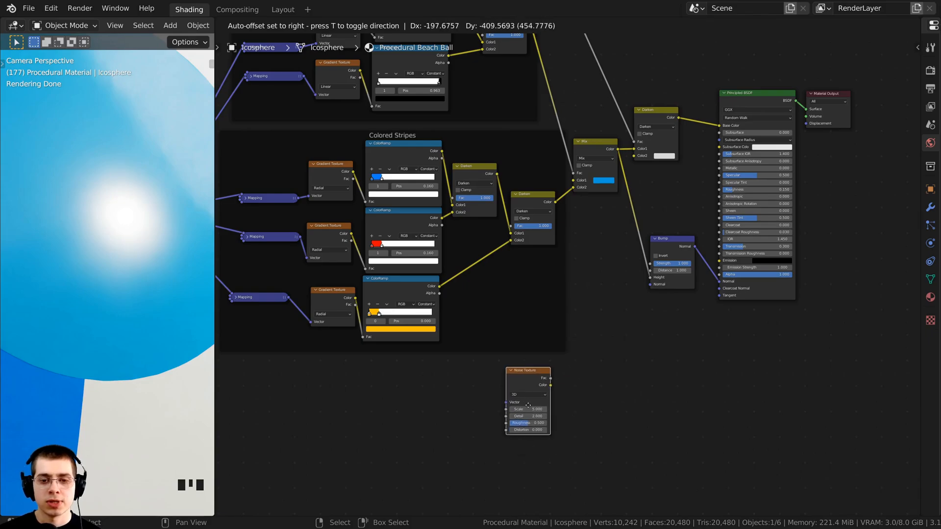
left_click(534, 400)
Connect the Texture Coordinate's Object output to the new Noise Texture's Vector input
scroll(490, 394, "down", 2)
middle_click_drag(431, 406, 491, 323)
scroll(325, 184, "up", 4)
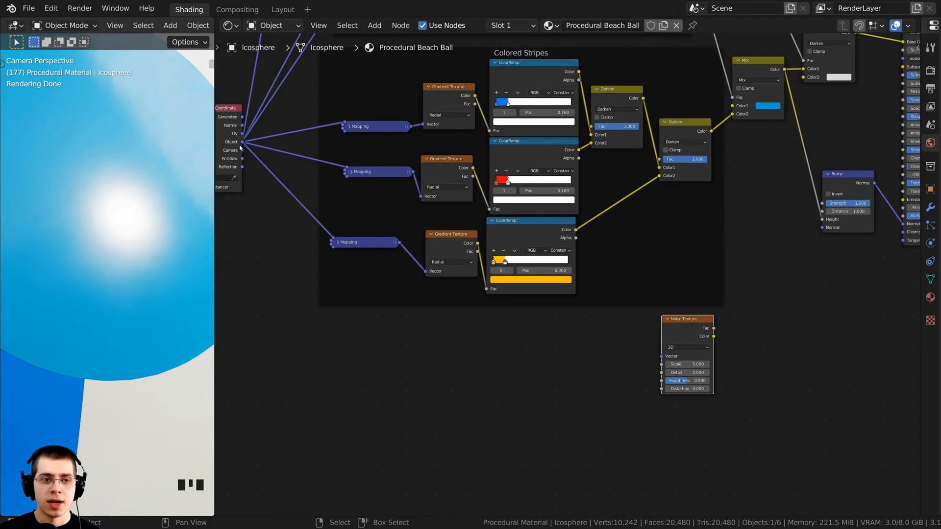
left_click_drag(241, 142, 662, 350)
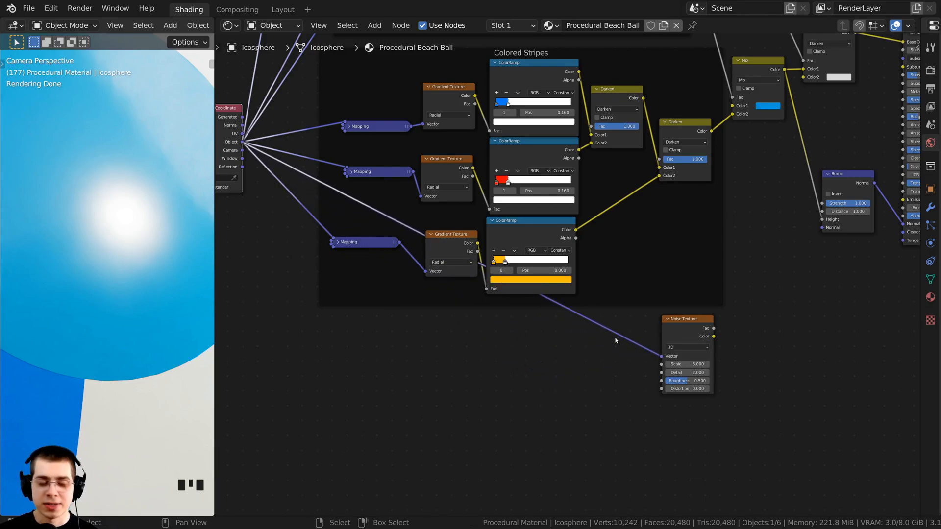
Add a reroute point on the Noise Texture's Vector link and route the link below the Colored Stripes frame
scroll(632, 337, "up", 1)
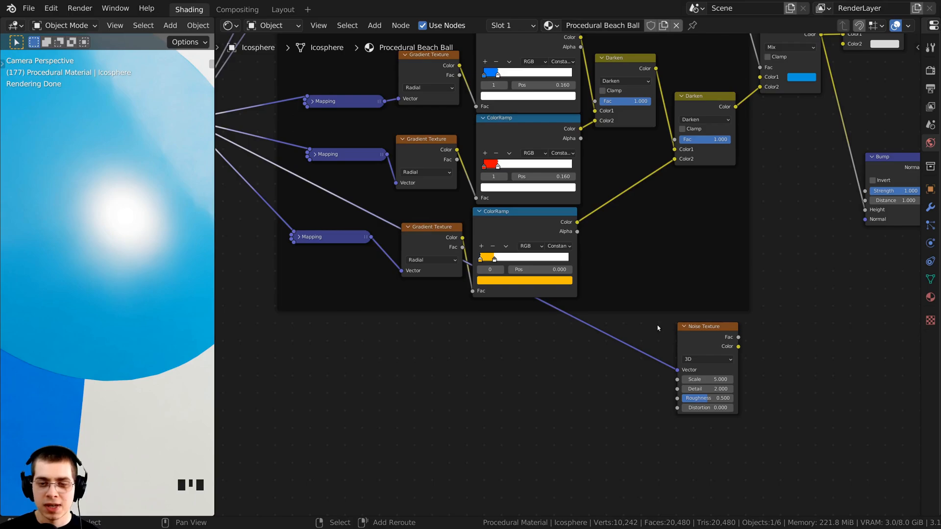
right_click_drag(657, 328, 597, 353, "shift")
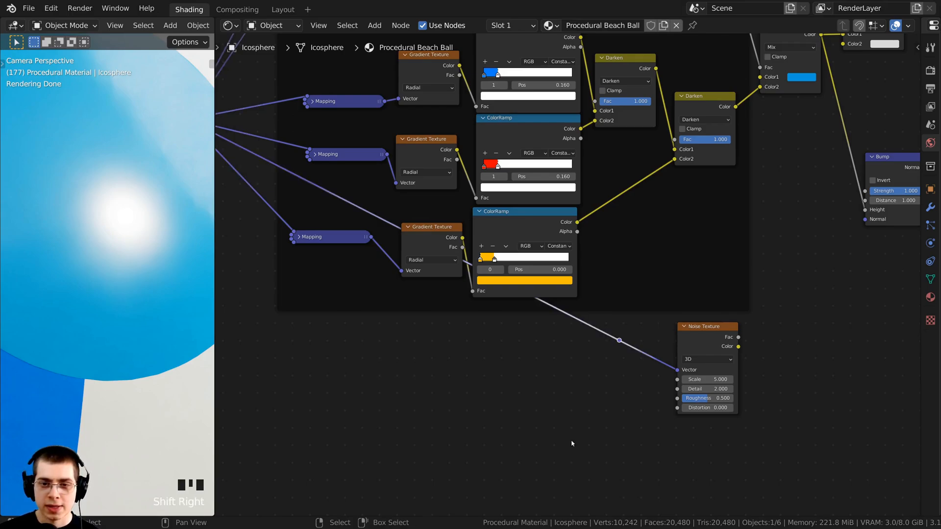
left_click_drag(617, 343, 386, 357)
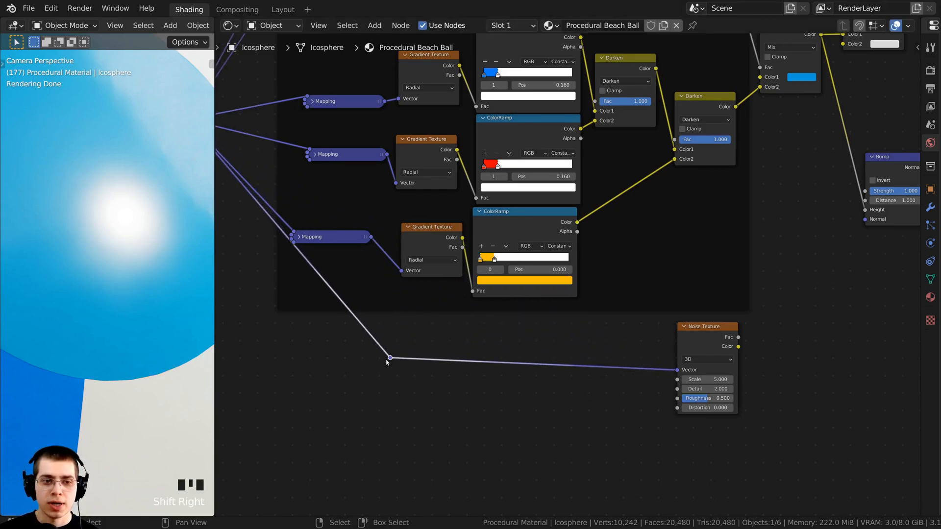
middle_click_drag(386, 357, 557, 371)
left_click_drag(557, 371, 422, 372)
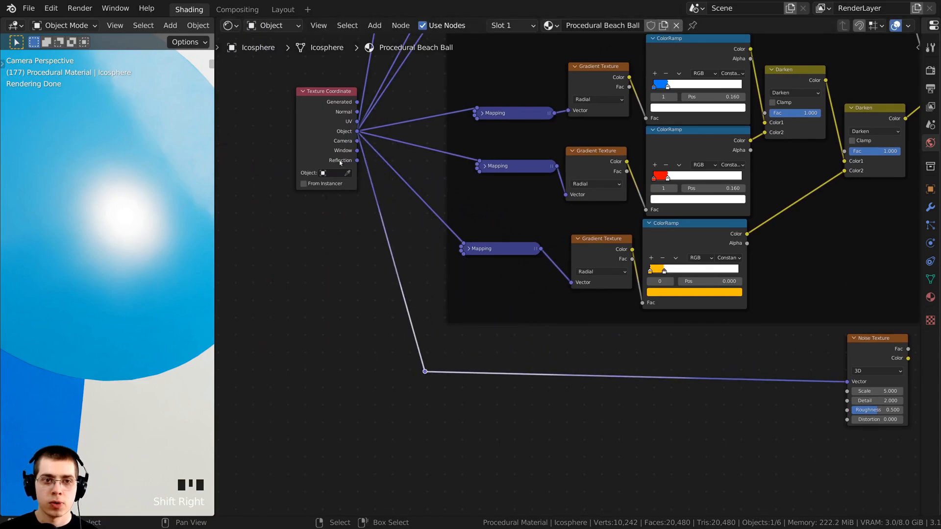
left_click_drag(339, 163, 334, 161)
scroll(752, 378, "up", 1)
Preview the new Noise Texture's Fac output on the ball
middle_click_drag(752, 377, 405, 305)
scroll(569, 281, "up", 5)
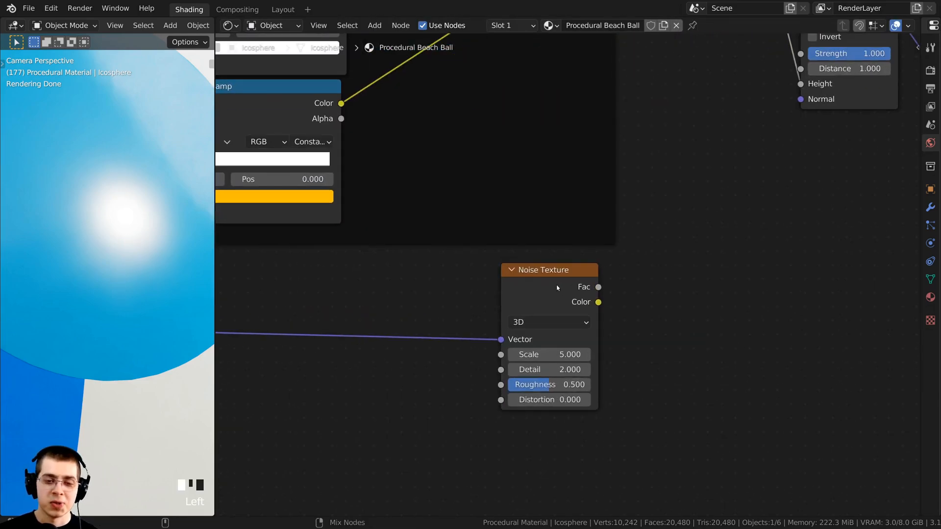
left_click(559, 283, "ctrl+shift")
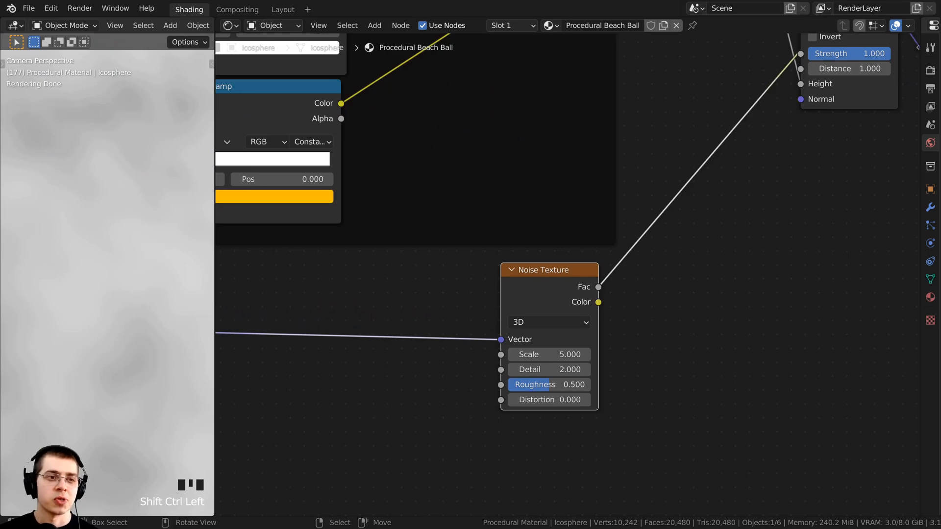
middle_click_drag(157, 228, 48, 204, "shift")
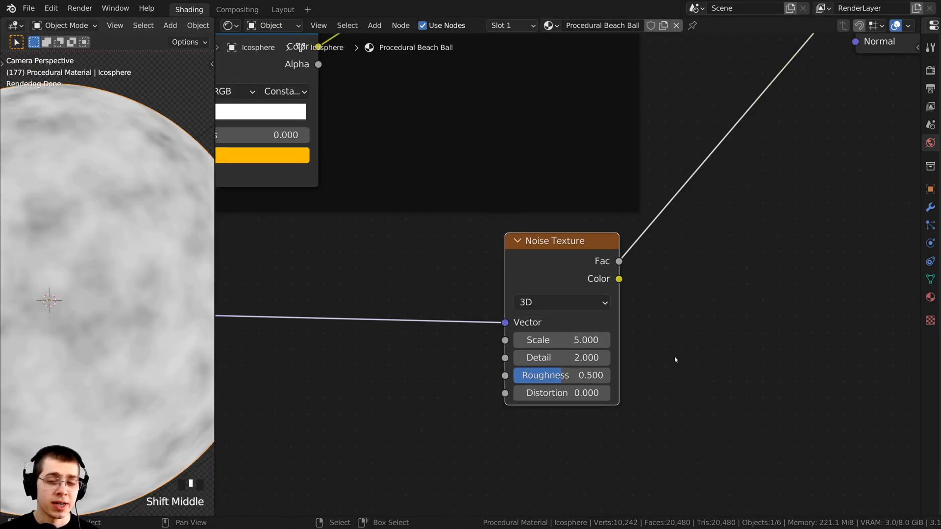
Set the new Noise Texture's Scale to 3, Detail to 4 and Distortion to 0.5
left_click(576, 343)
type("3")
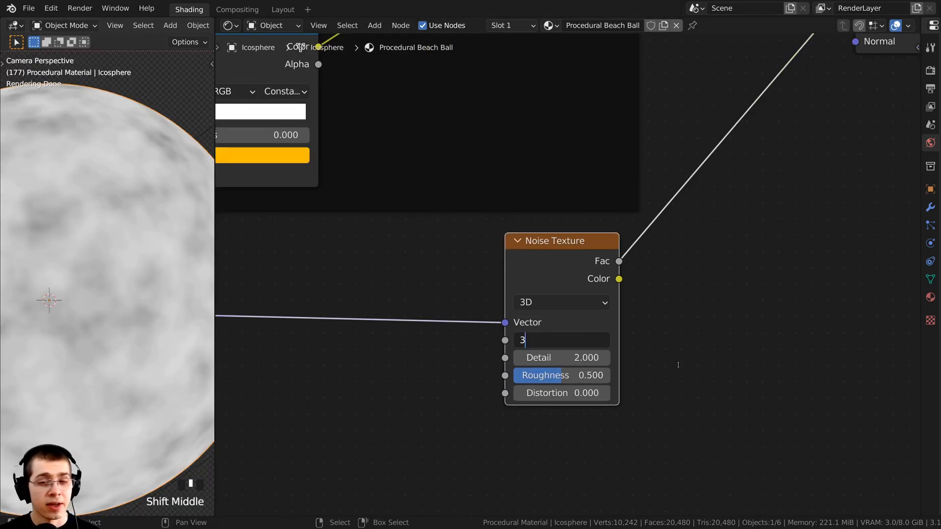
left_click(671, 367)
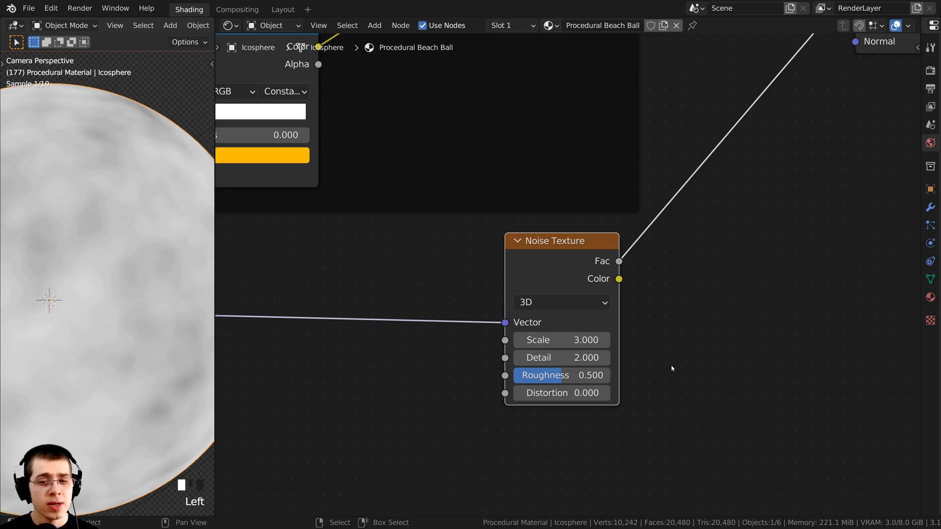
left_click(559, 358)
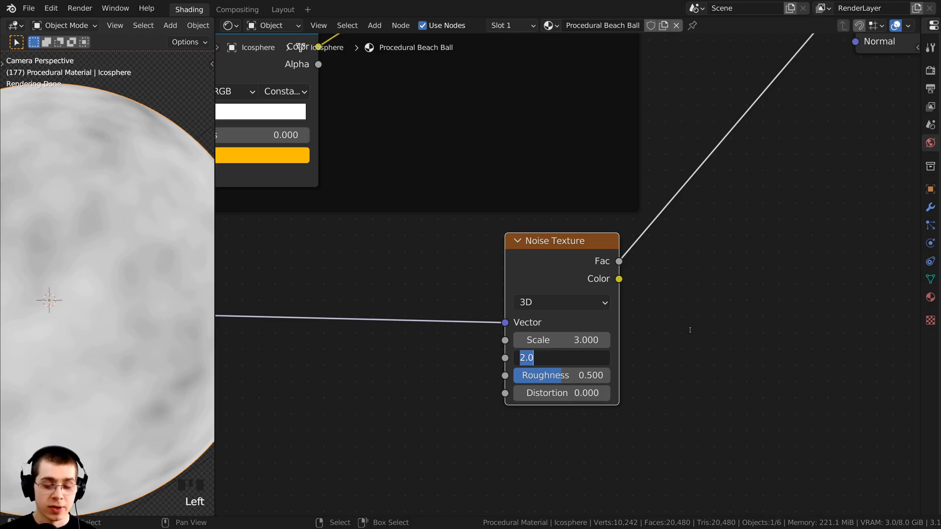
type("4")
left_click(688, 330)
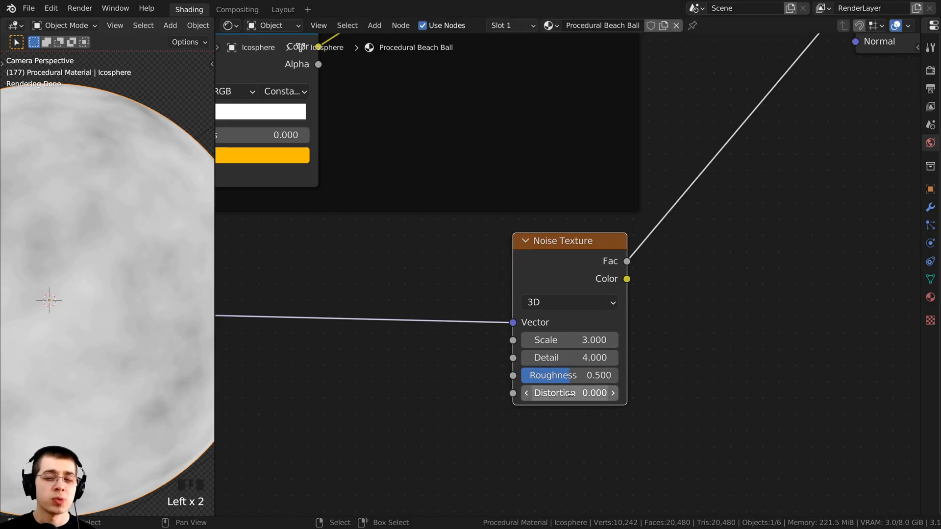
middle_click_drag(570, 394, 589, 350)
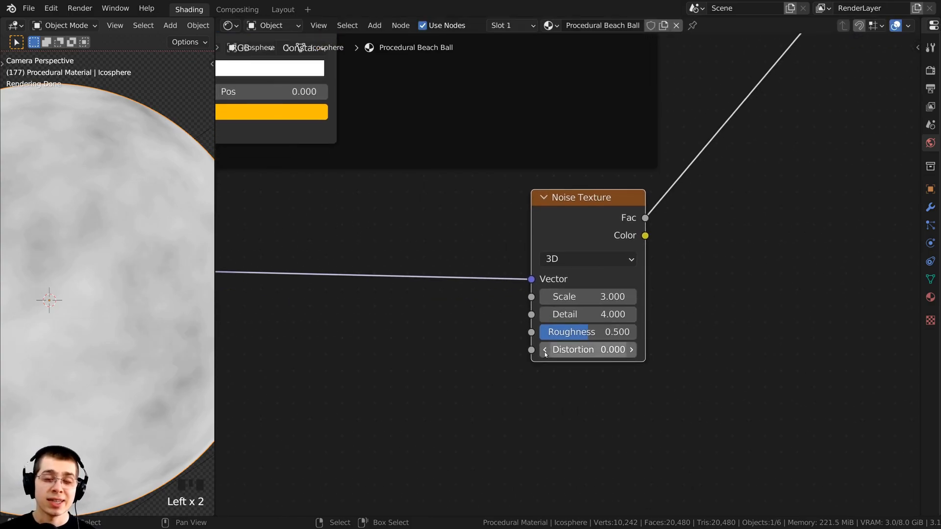
left_click(573, 351)
type(".5")
left_click(652, 349)
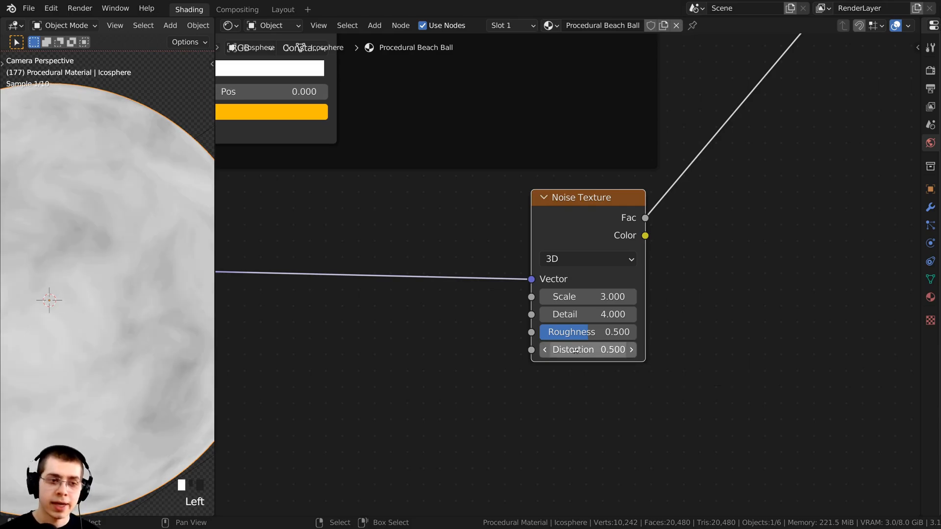
Duplicate the Bump node and insert the copy on the Normal link between the original Bump and the Principled BSDF
scroll(766, 322, "down", 5)
middle_click_drag(639, 224, 534, 339)
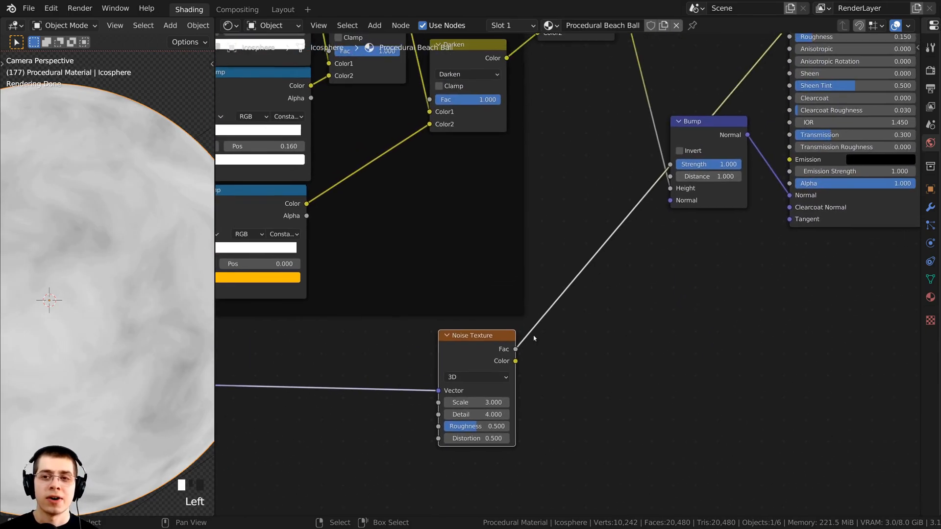
left_click_drag(716, 139, 722, 164)
middle_click_drag(721, 164, 636, 205)
scroll(635, 217, "up", 2)
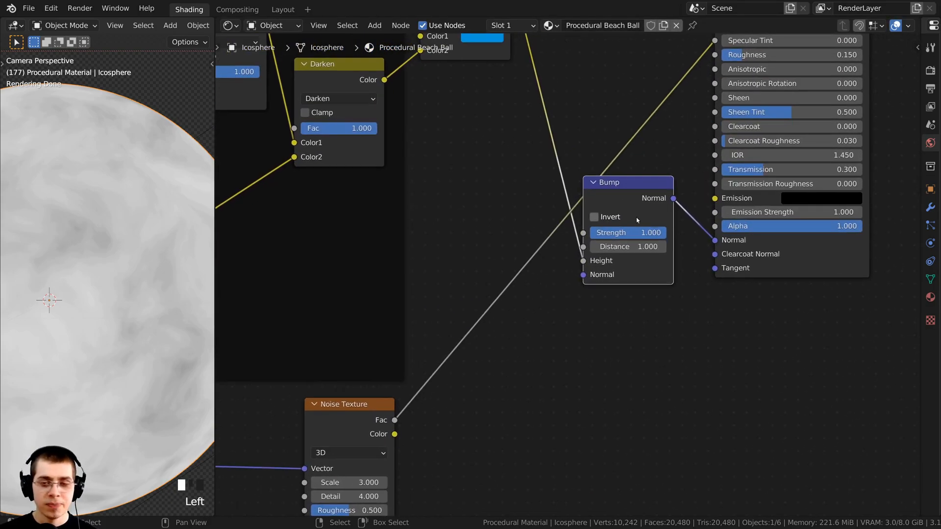
key("shift+d")
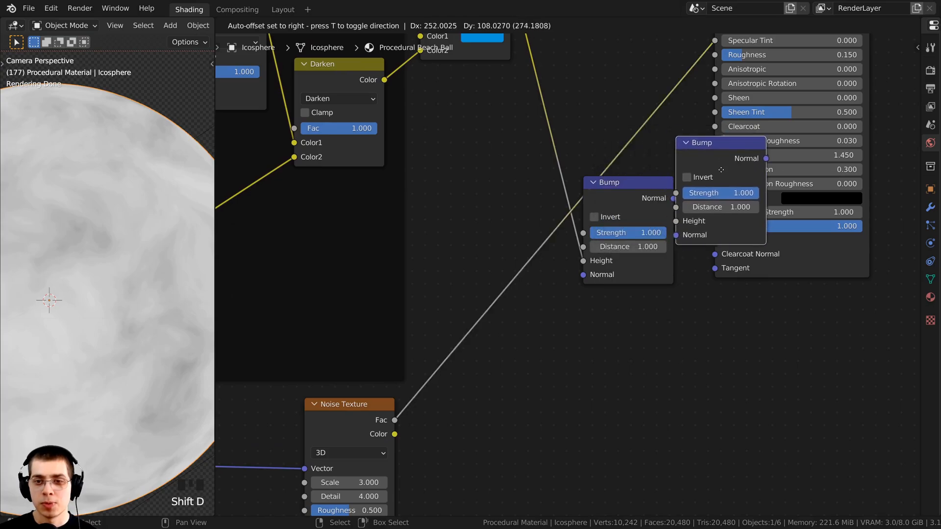
left_click(755, 206)
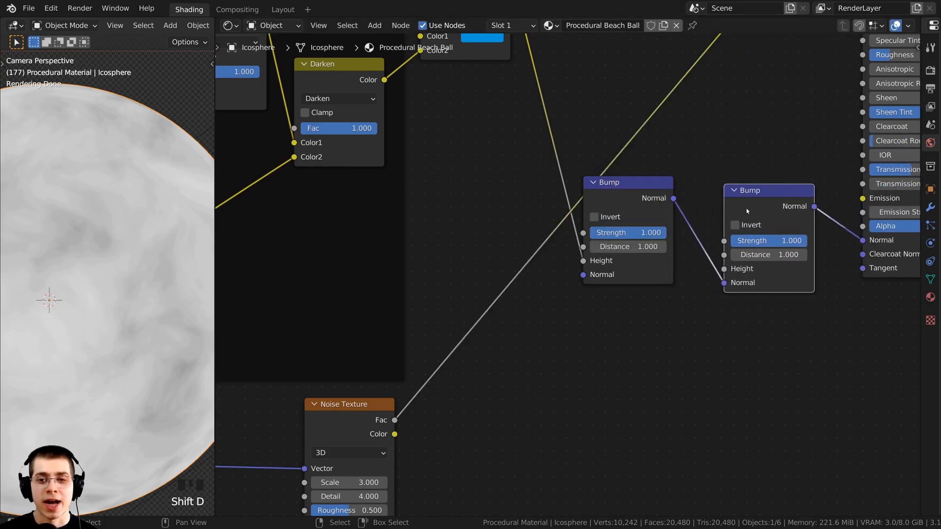
Connect the new Noise Texture's Fac to the second Bump node's Height and shift the first Bump node slightly upward
scroll(748, 205, "down", 2)
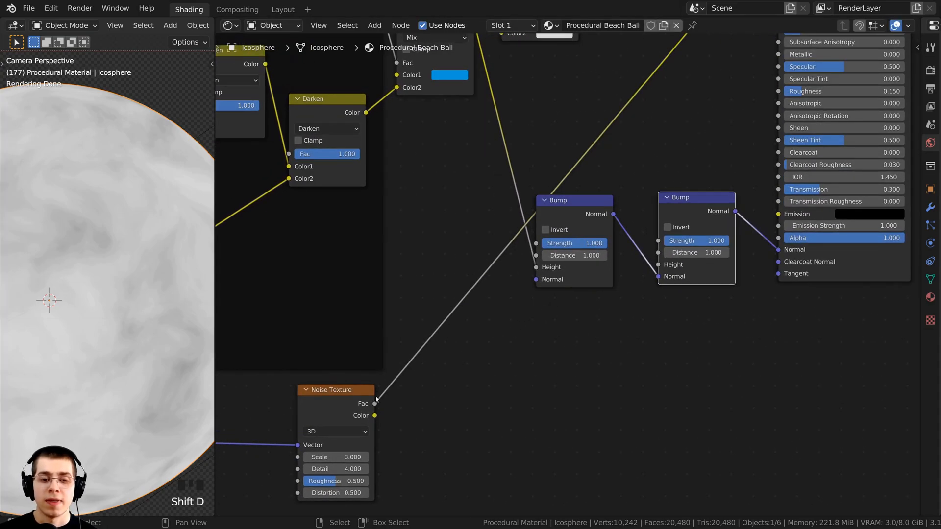
left_click_drag(375, 403, 658, 264)
scroll(534, 304, "up", 2)
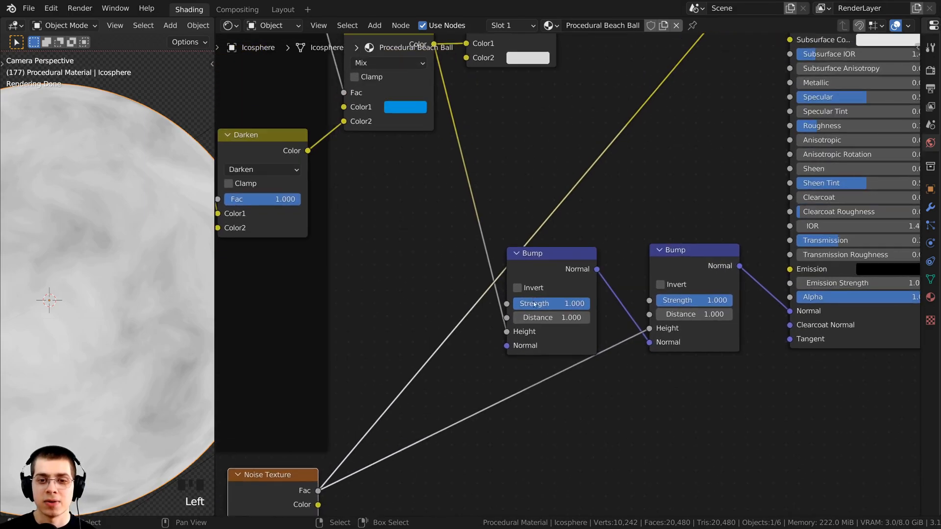
left_click_drag(576, 274, 568, 219)
Trace the links into both Bump nodes and preview the second Bump's Normal output on the ball
scroll(596, 251, "up", 3)
scroll(524, 186, "down", 4)
middle_click_drag(477, 152, 493, 193)
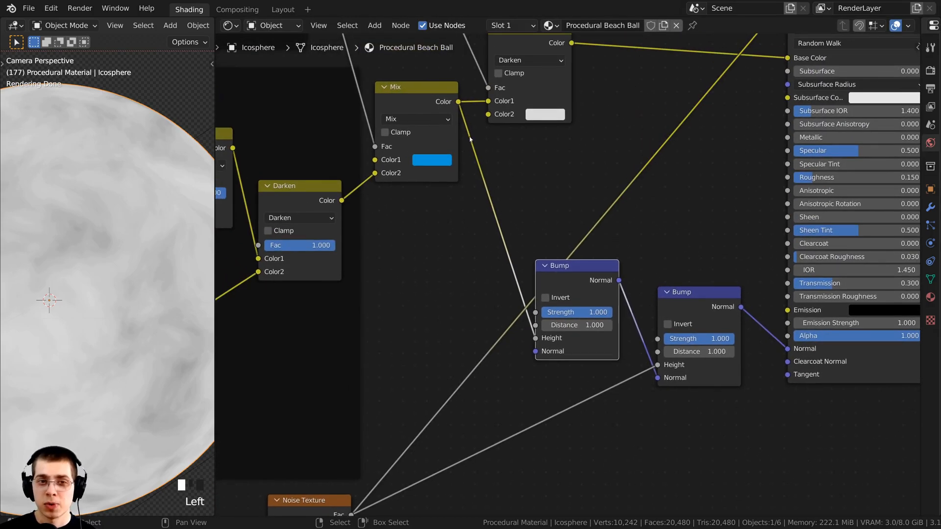
scroll(550, 376, "up", 1)
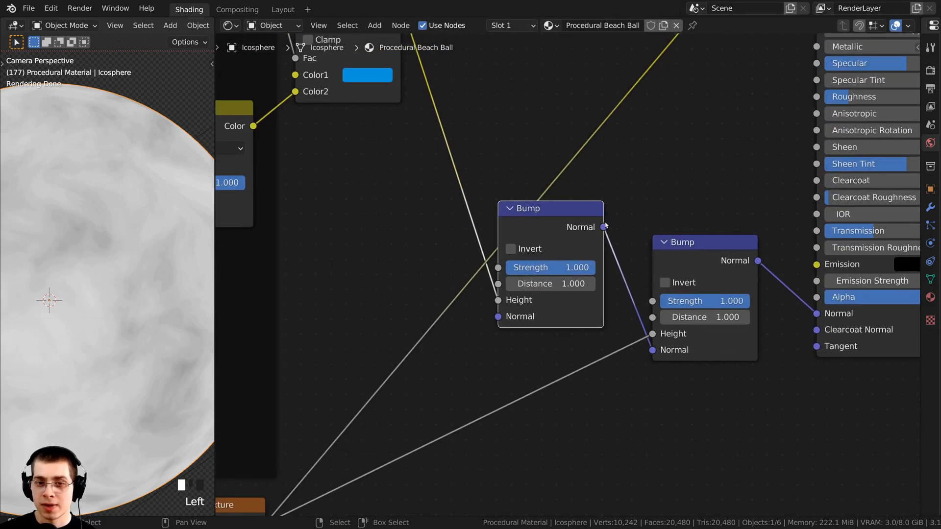
middle_click_drag(644, 338, 650, 257)
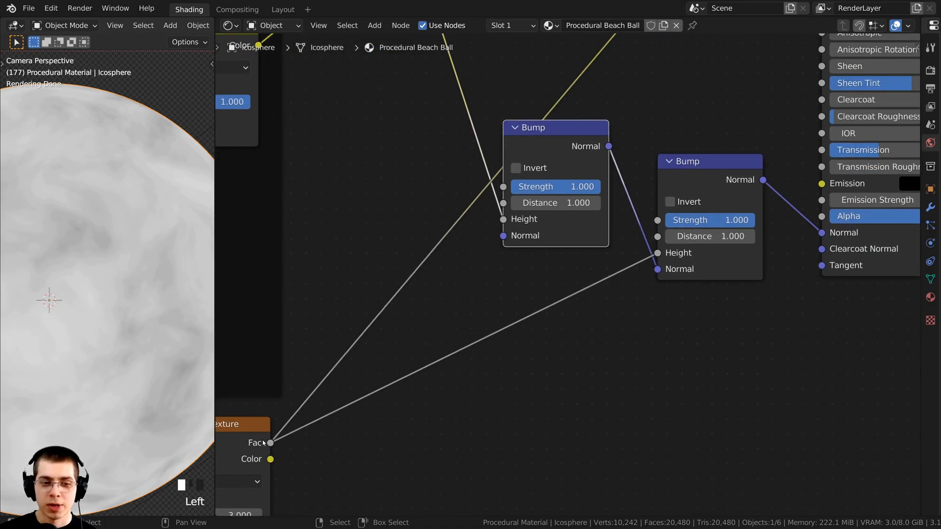
scroll(705, 269, "down", 1)
middle_click_drag(713, 267, 649, 330)
left_click(653, 248, "ctrl+shift")
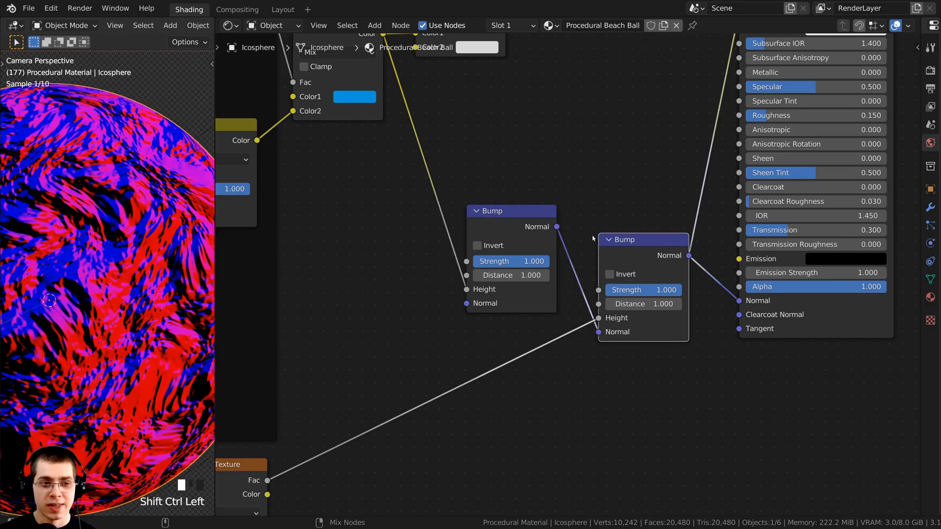
Switch the preview back to the Principled BSDF so the full shader feeds the material output
middle_click_drag(559, 233, 537, 227)
scroll(538, 227, "up", 2)
scroll(646, 132, "down", 2)
middle_click_drag(646, 132, 640, 180)
scroll(632, 139, "up", 1)
scroll(625, 118, "down", 3)
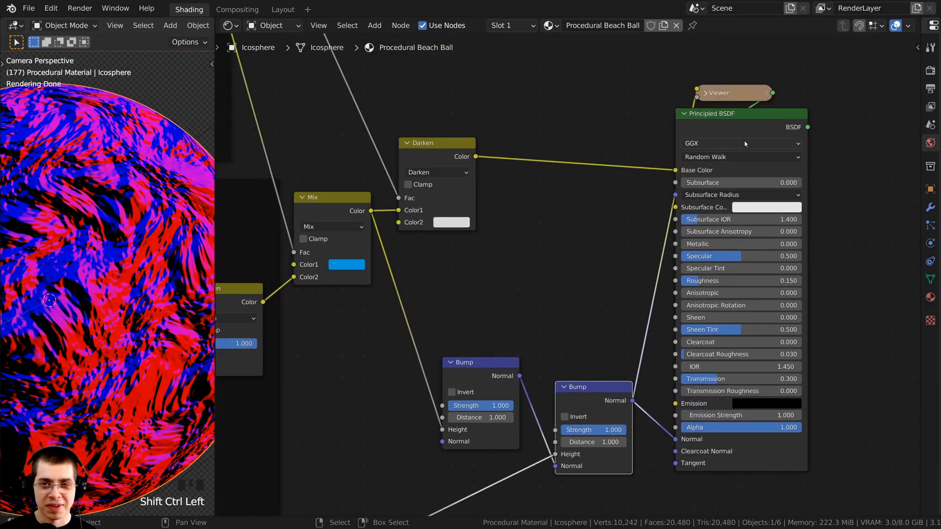
left_click(740, 122, "ctrl+shift")
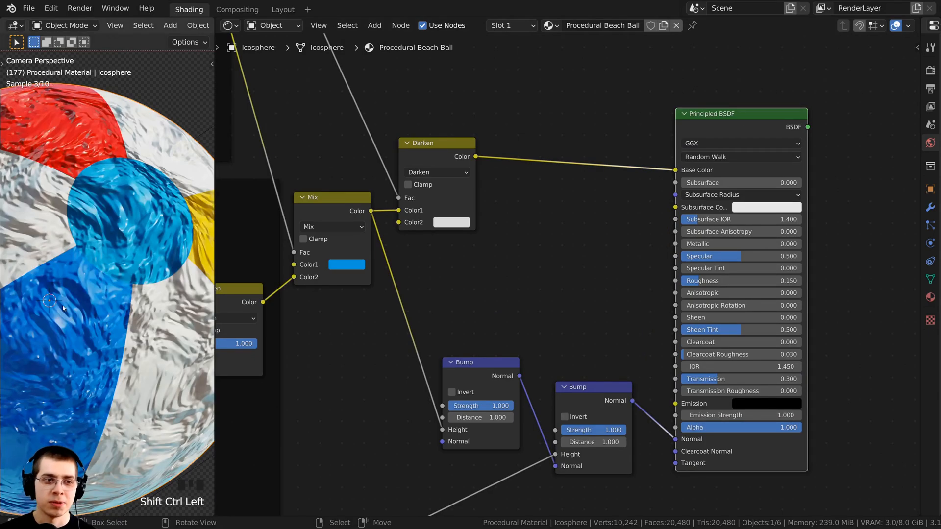
Set the second Bump node's Strength to 0.02
scroll(116, 260, "down", 2)
middle_click_drag(499, 405, 474, 238)
scroll(475, 239, "up", 4)
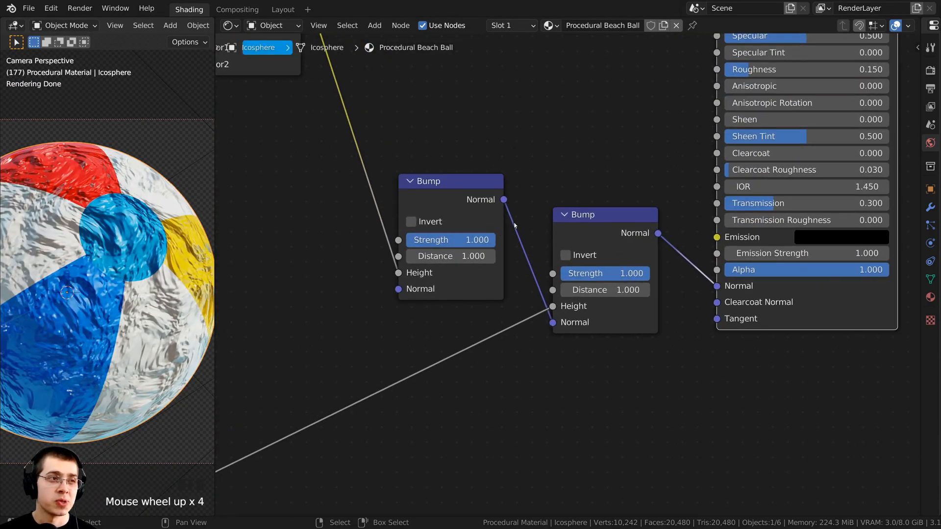
middle_click_drag(583, 296, 521, 349)
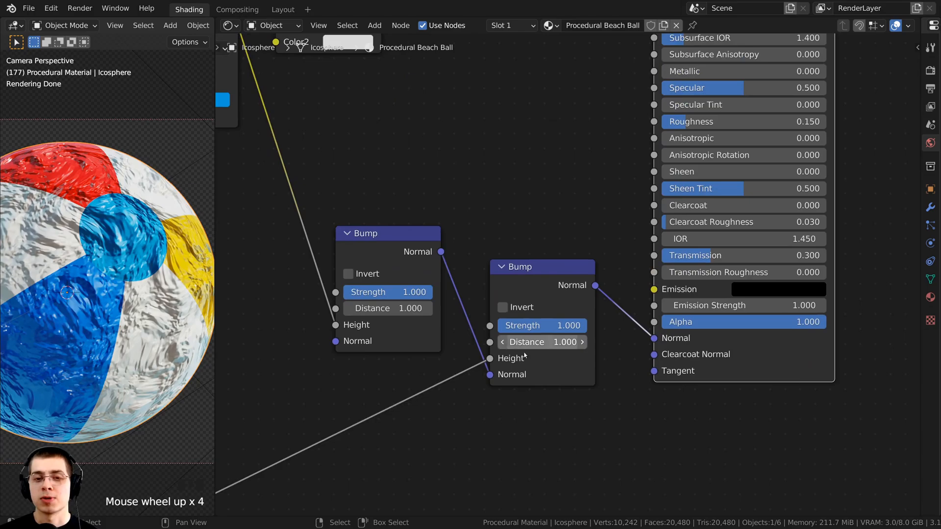
left_click(544, 325)
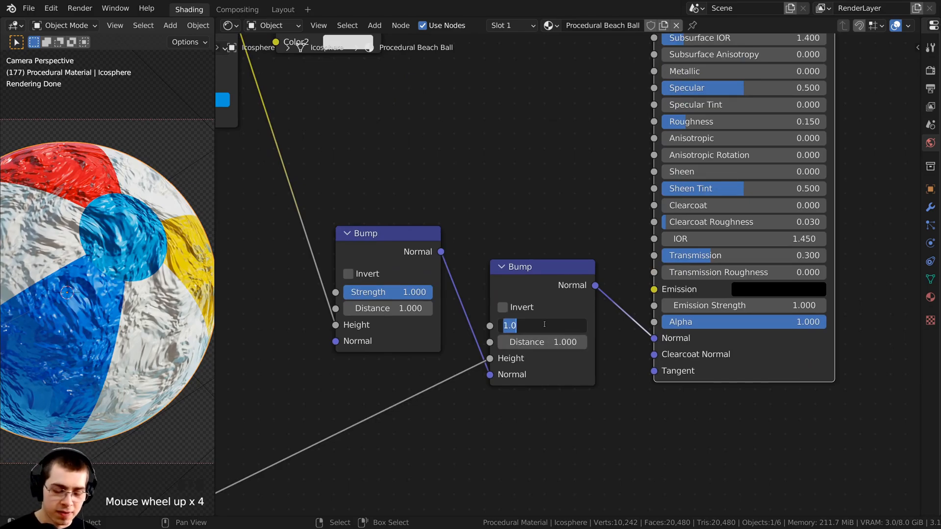
type(".02")
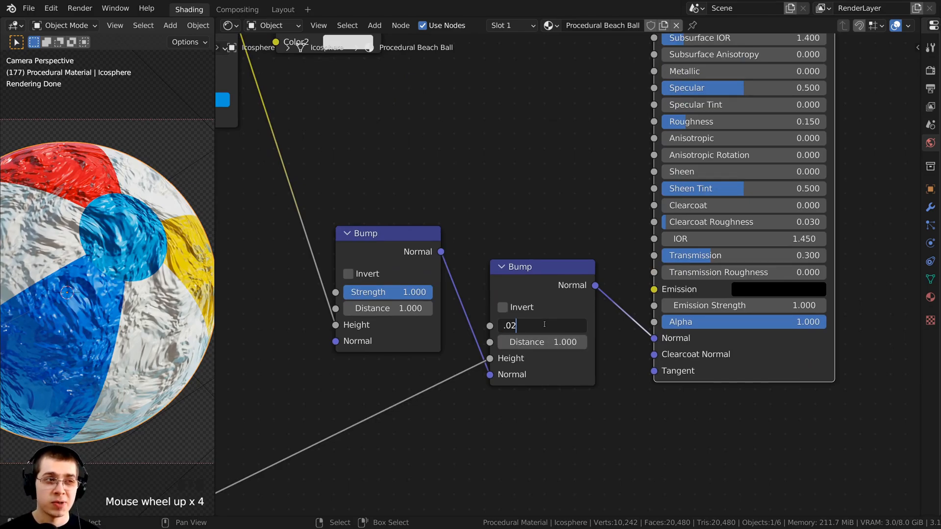
key("Return")
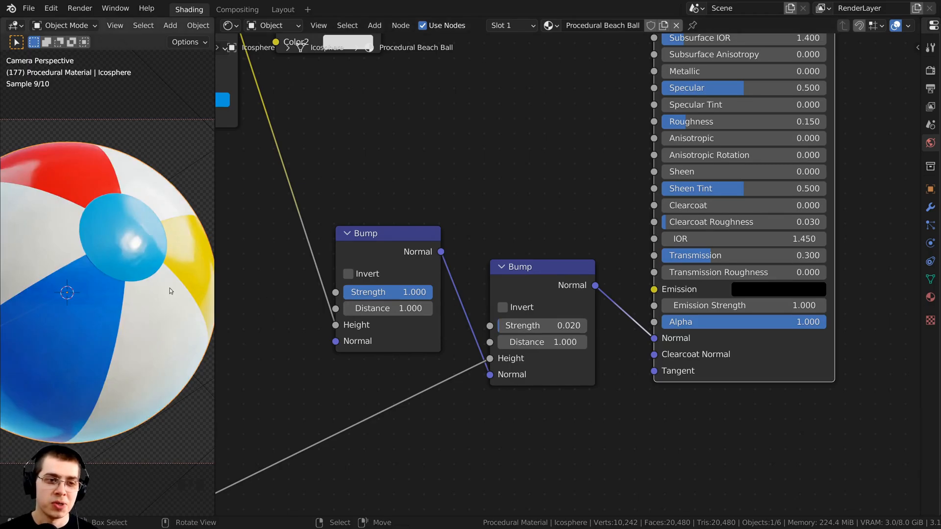
Check the bump on the blue cap's highlight, and widen the 3D viewport to frame the whole ball beside the complete node tree
scroll(116, 299, "up", 4)
middle_click_drag(117, 299, 139, 287, "shift")
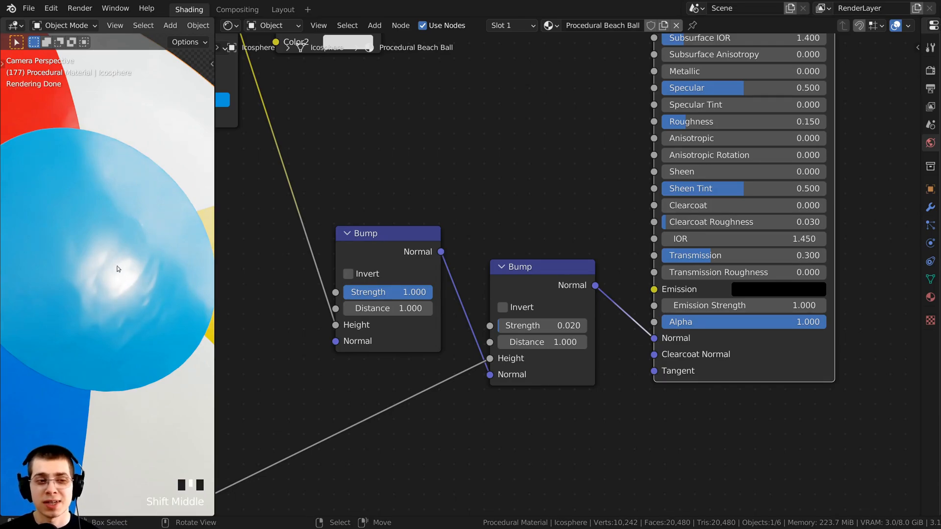
scroll(586, 454, "down", 3)
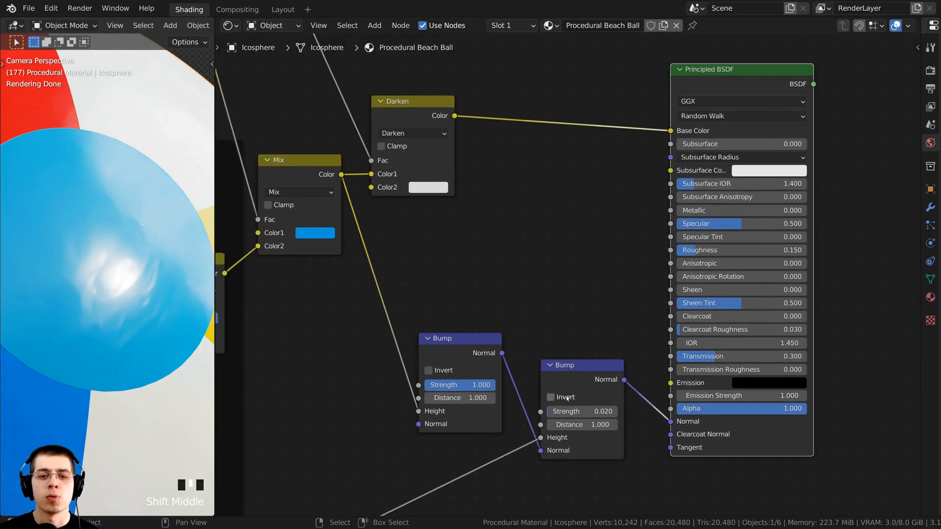
scroll(590, 307, "up", 3)
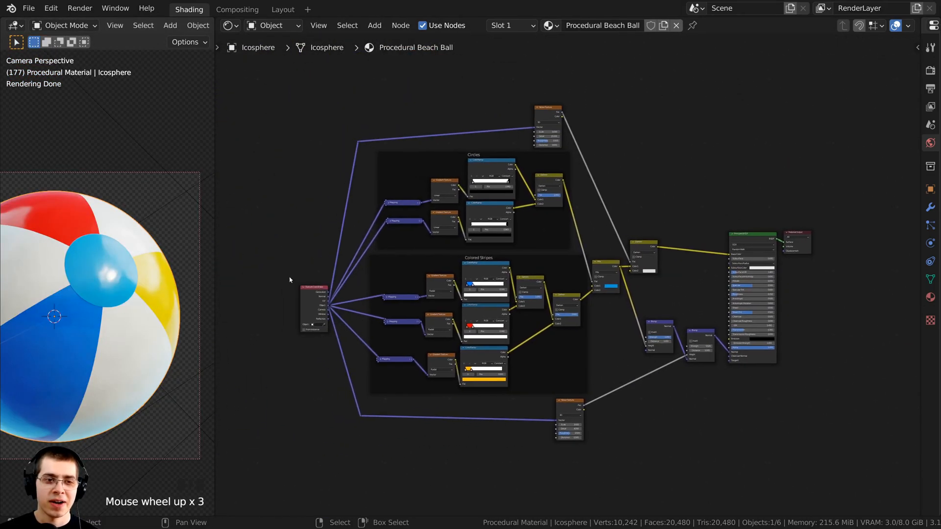
left_click_drag(216, 227, 315, 227)
middle_click_drag(206, 240, 233, 206, "shift")
scroll(807, 168, "up", 2)
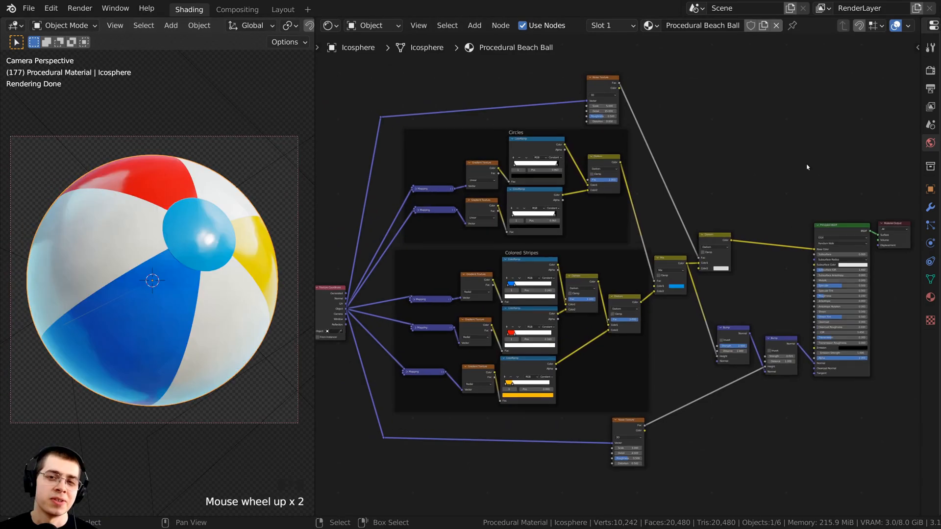